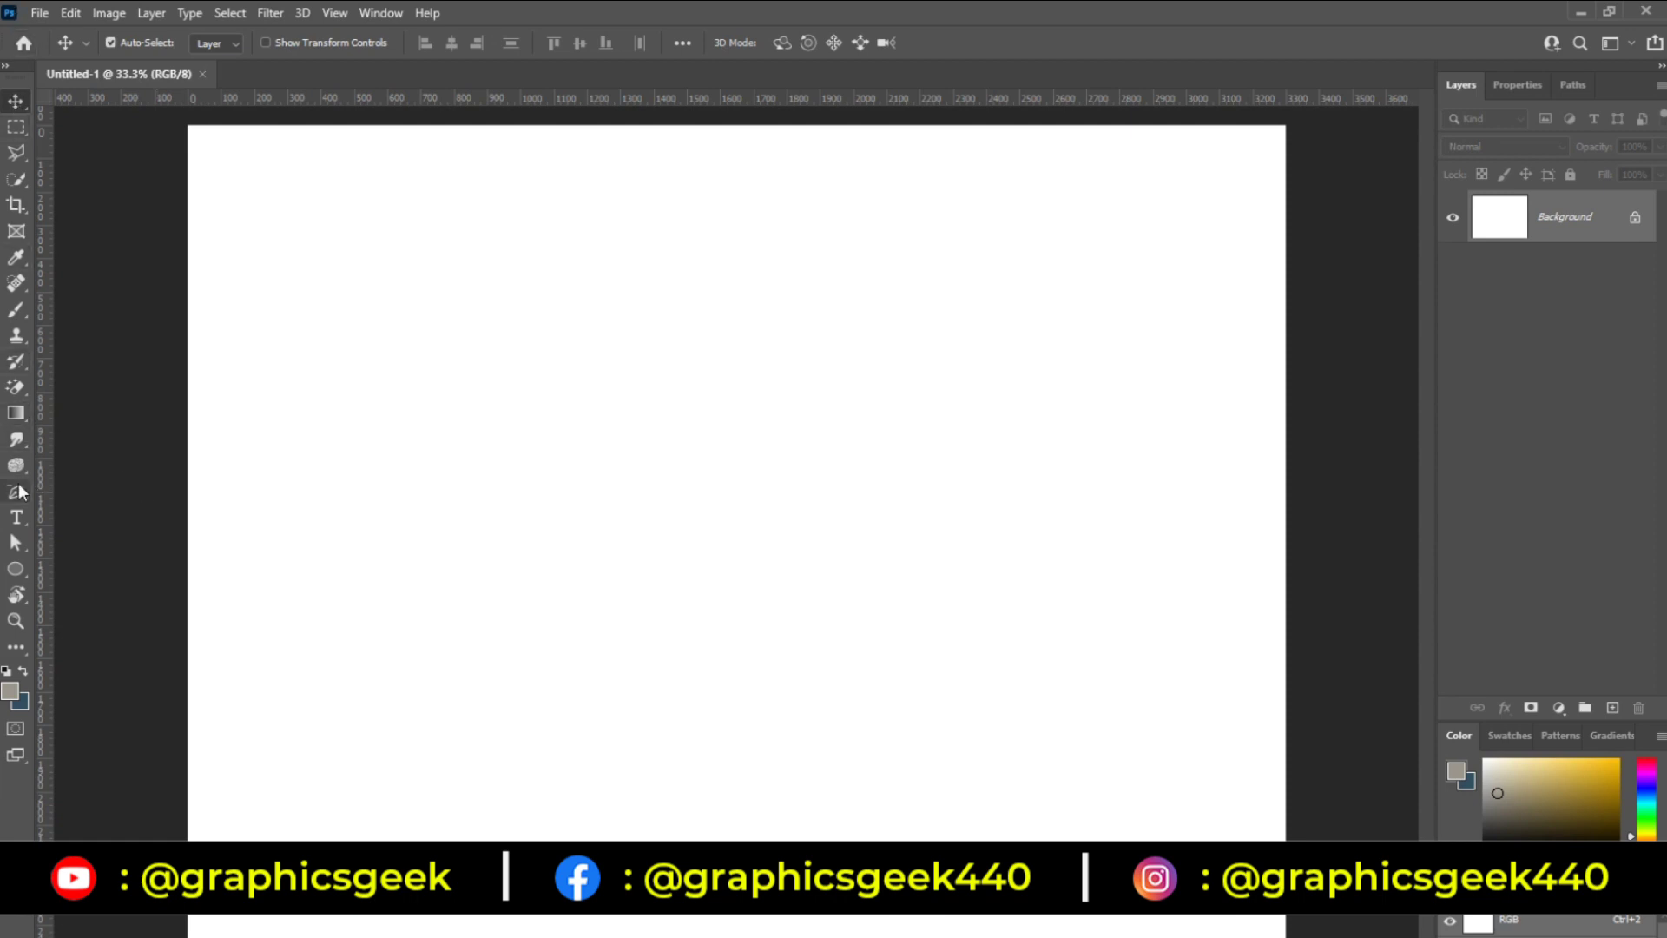
Step: Select the standard Pen Tool from the pen flyout, keeping its mode on Shape
{"action": "left_click", "coordinate": [16, 493]}
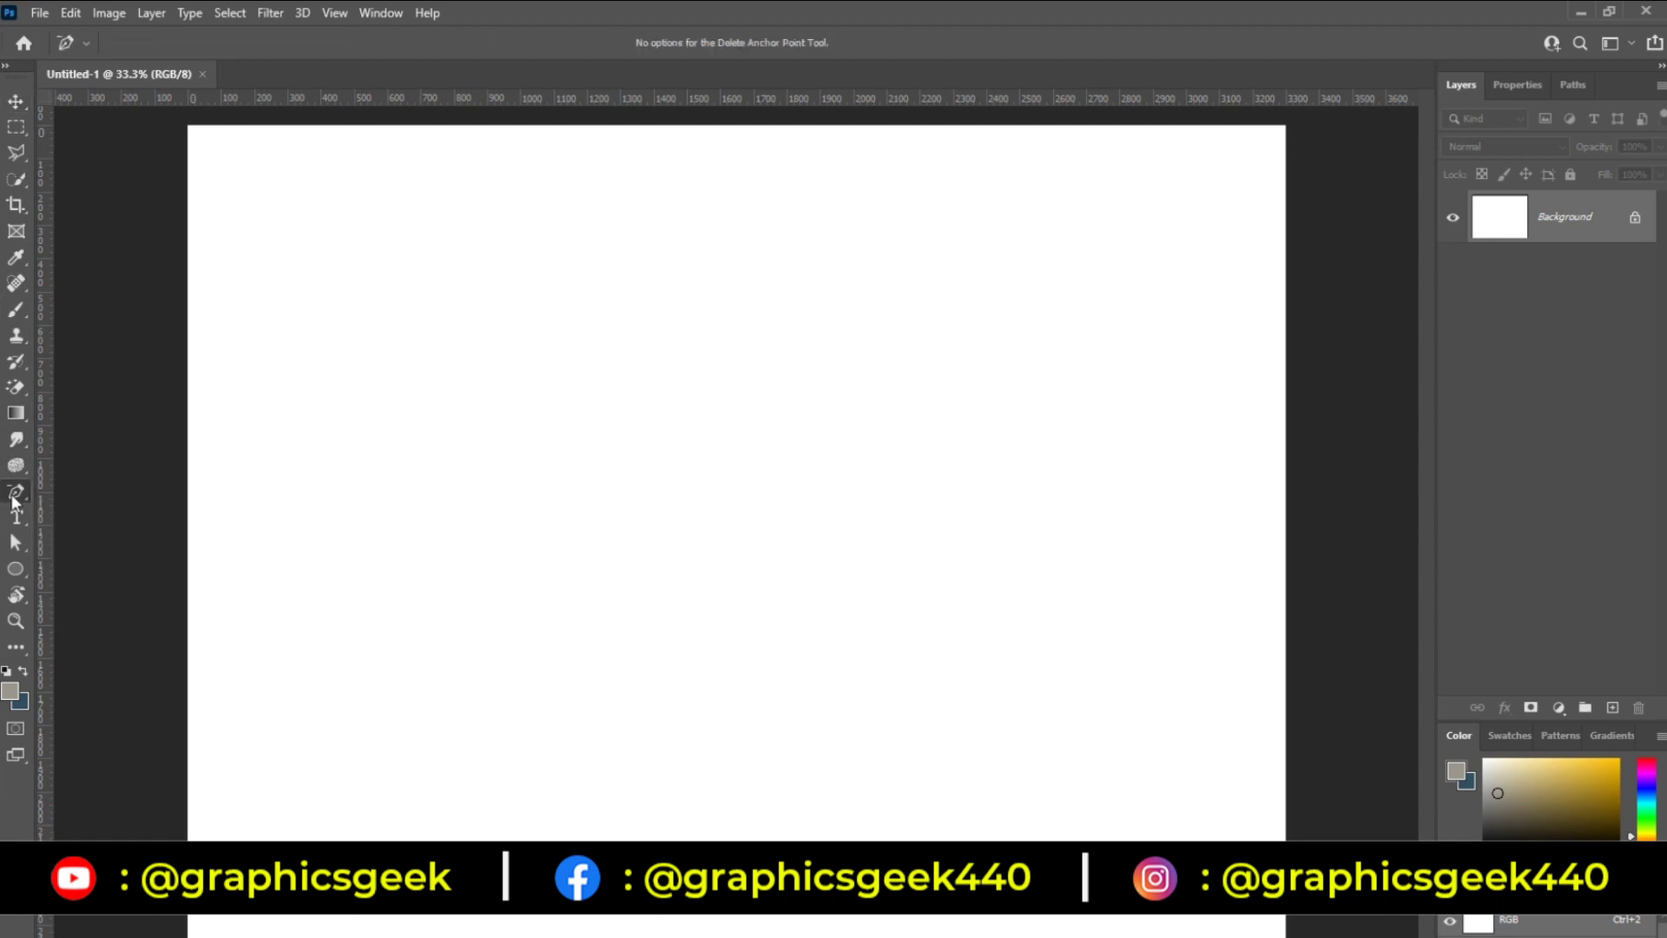
{"action": "right_click", "coordinate": [16, 493]}
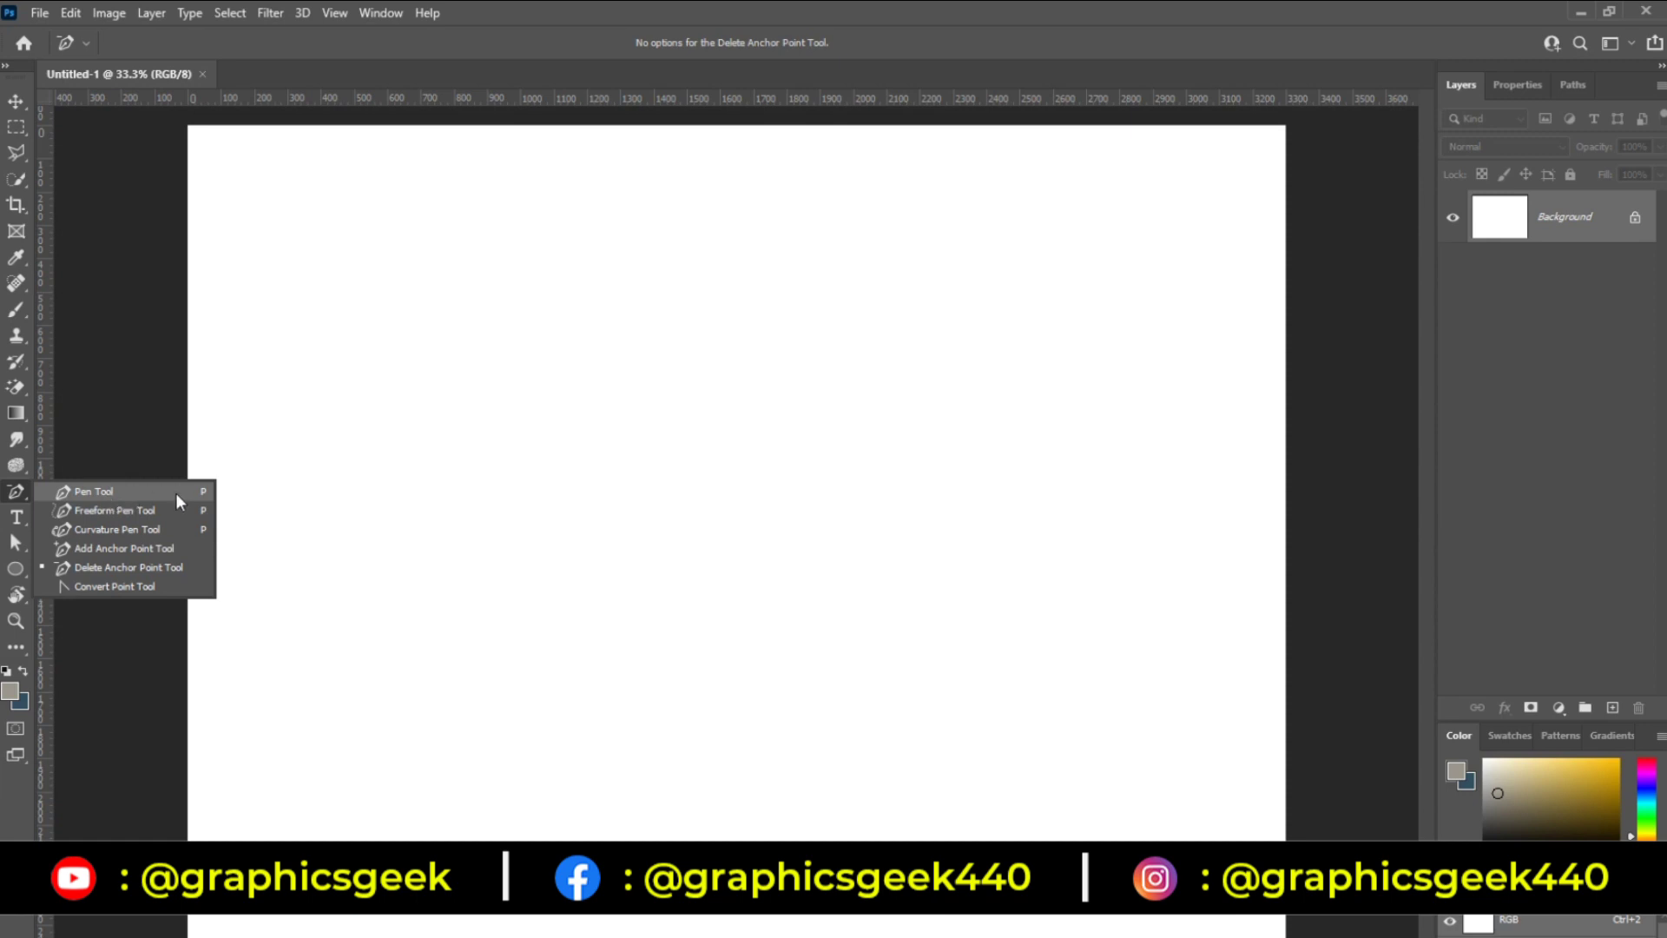
{"action": "left_click", "coordinate": [96, 493]}
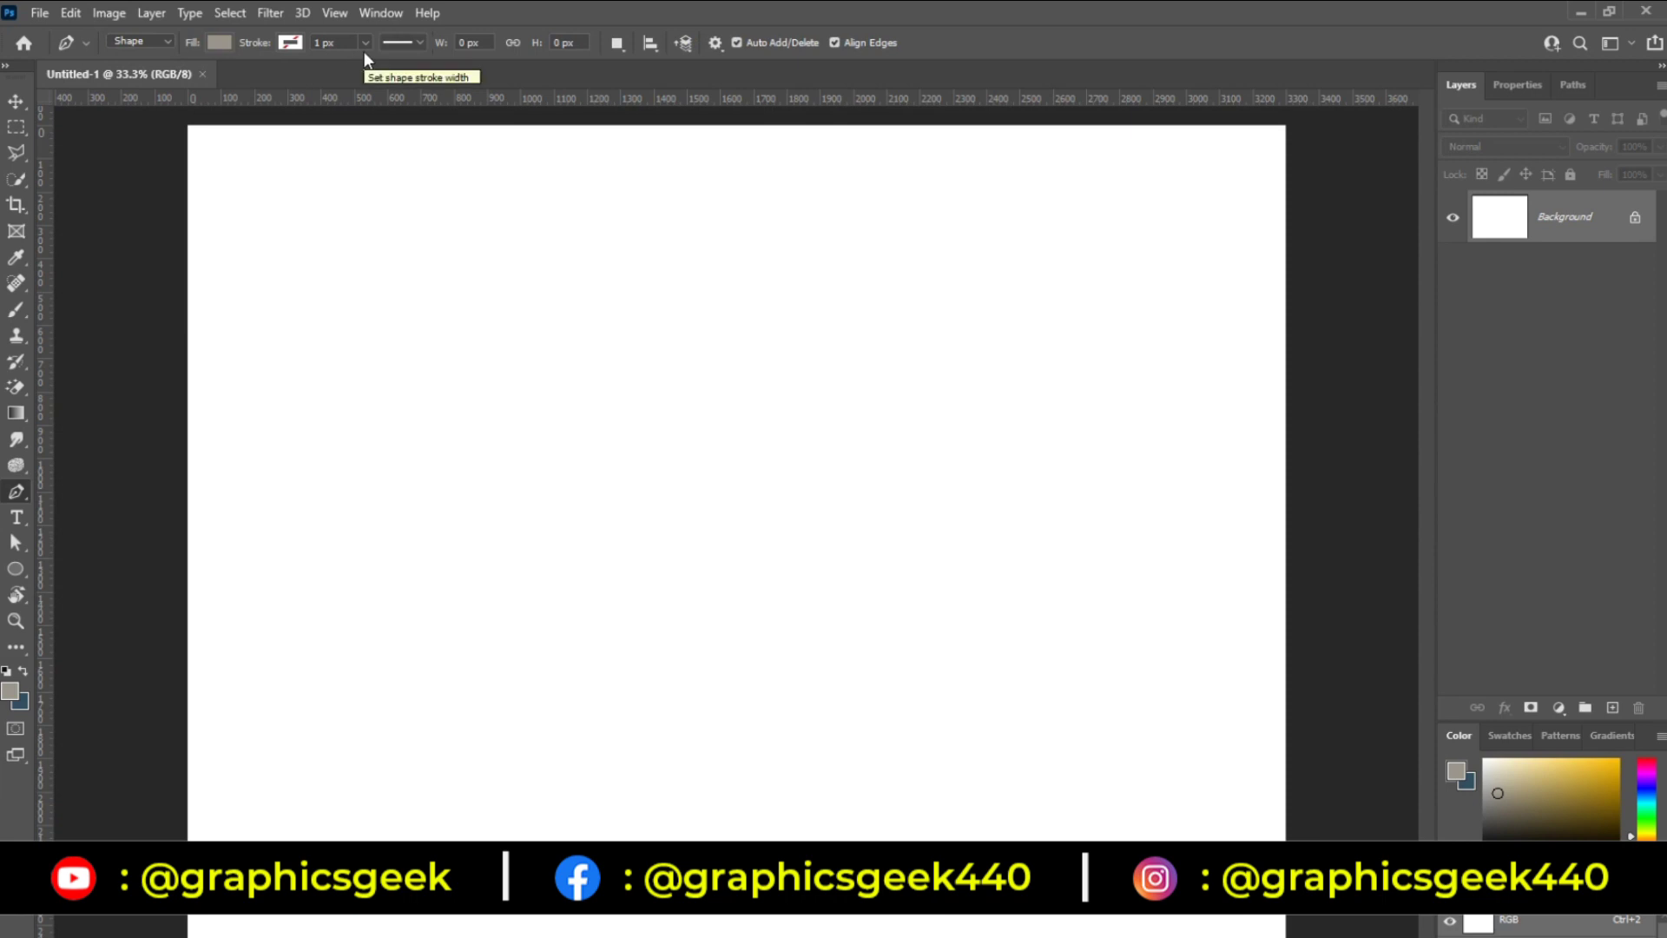
{"action": "left_click", "coordinate": [147, 44]}
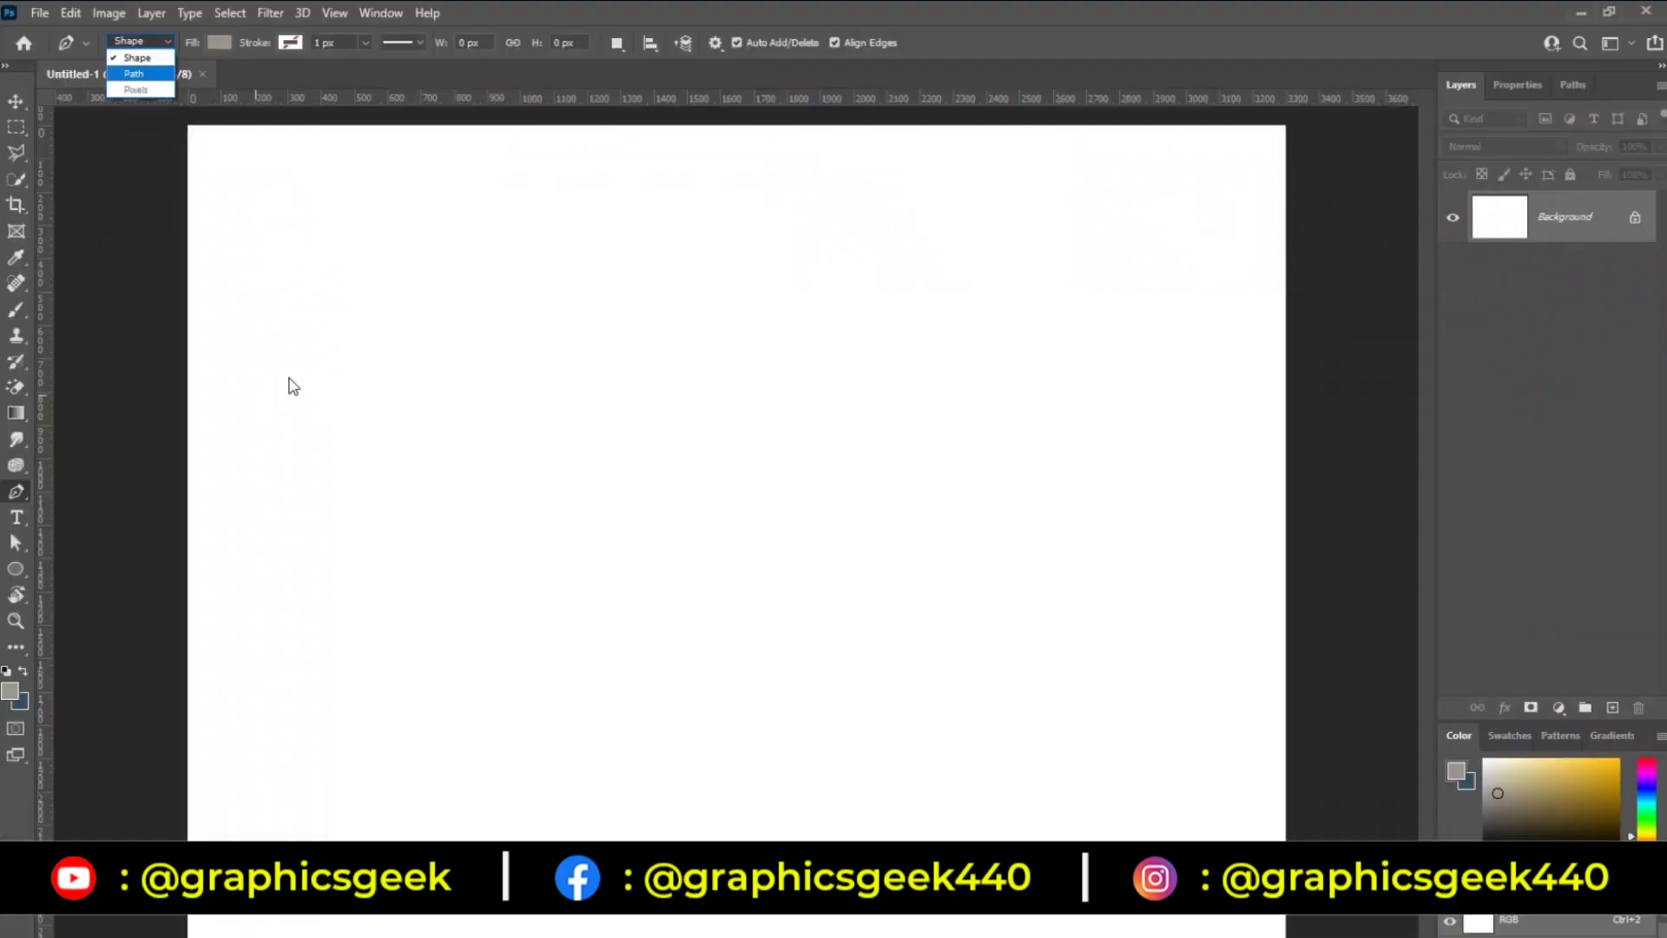
{"action": "left_click", "coordinate": [335, 306]}
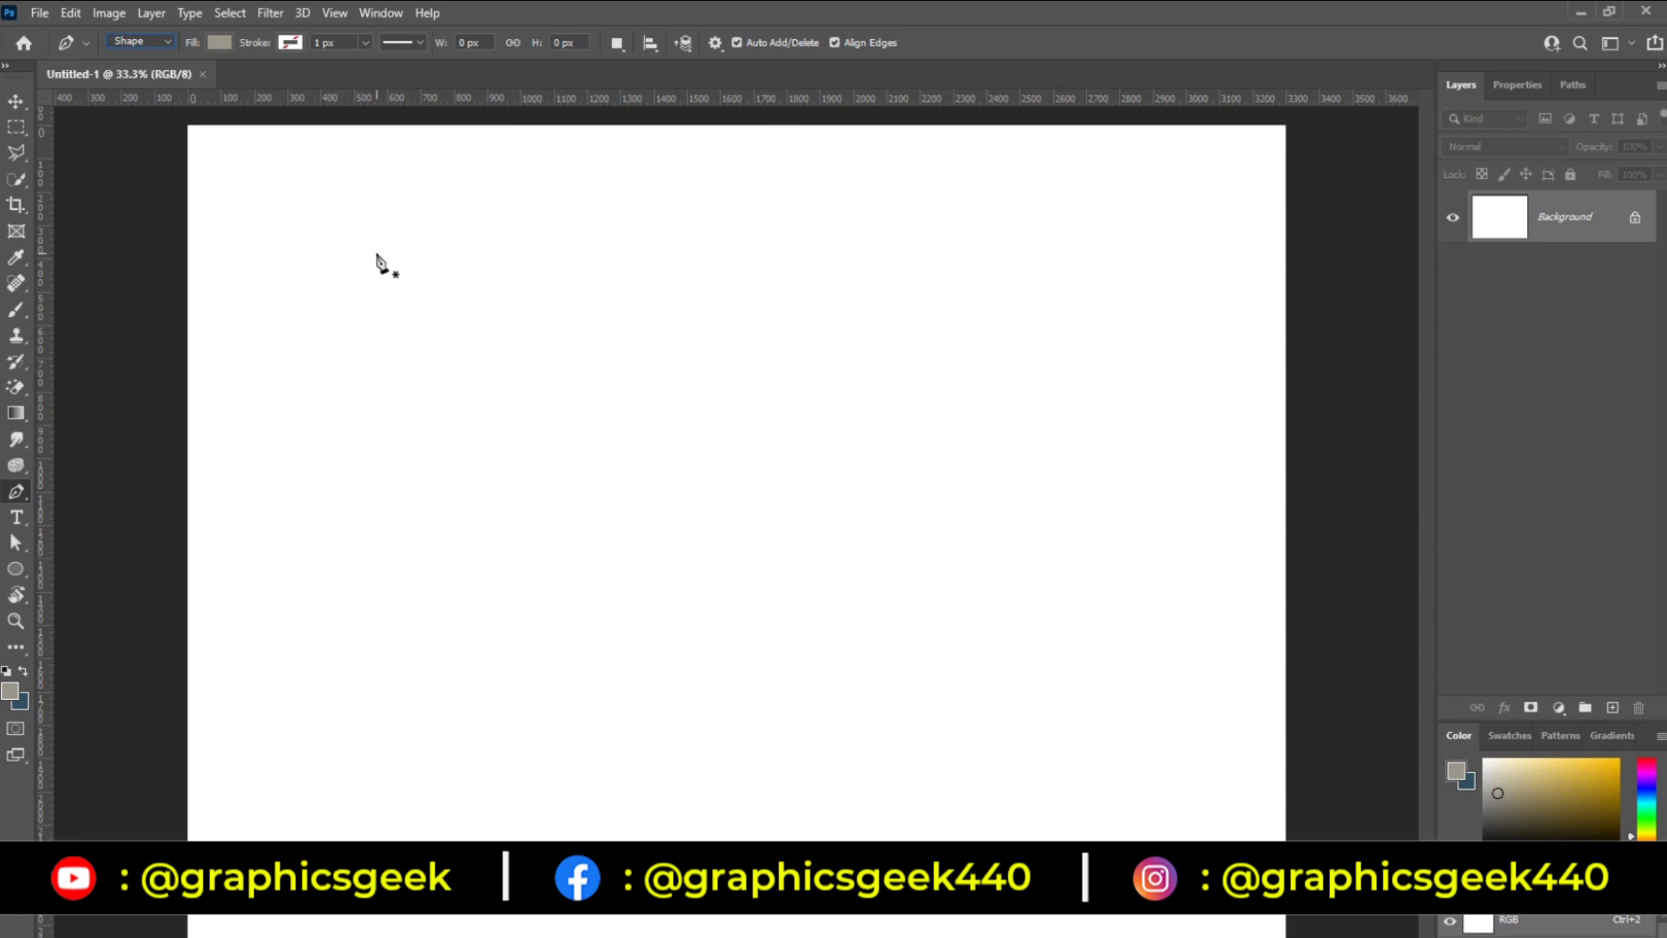
Step: Draw a closed grey triangle in the upper left as a new Shape 1 layer, undoing one misplaced anchor
{"action": "left_click", "coordinate": [390, 243]}
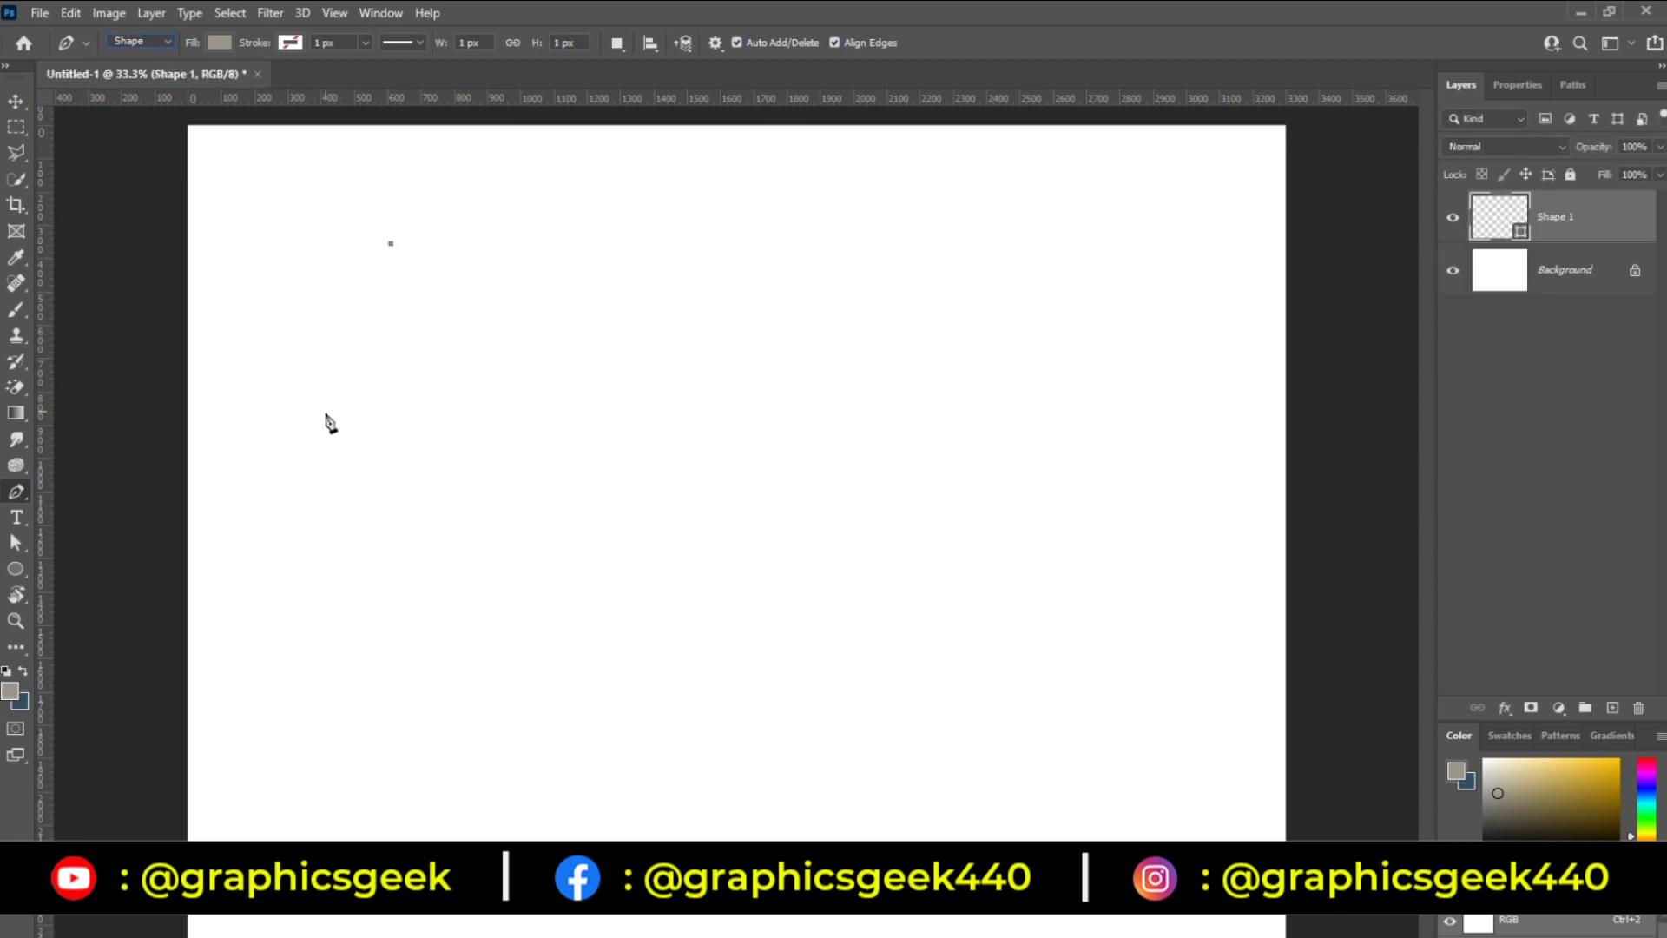
{"action": "left_click", "coordinate": [313, 439], "text": "shift"}
{"action": "key", "text": "ctrl+z"}
{"action": "left_click", "coordinate": [312, 437]}
{"action": "left_click", "coordinate": [527, 438]}
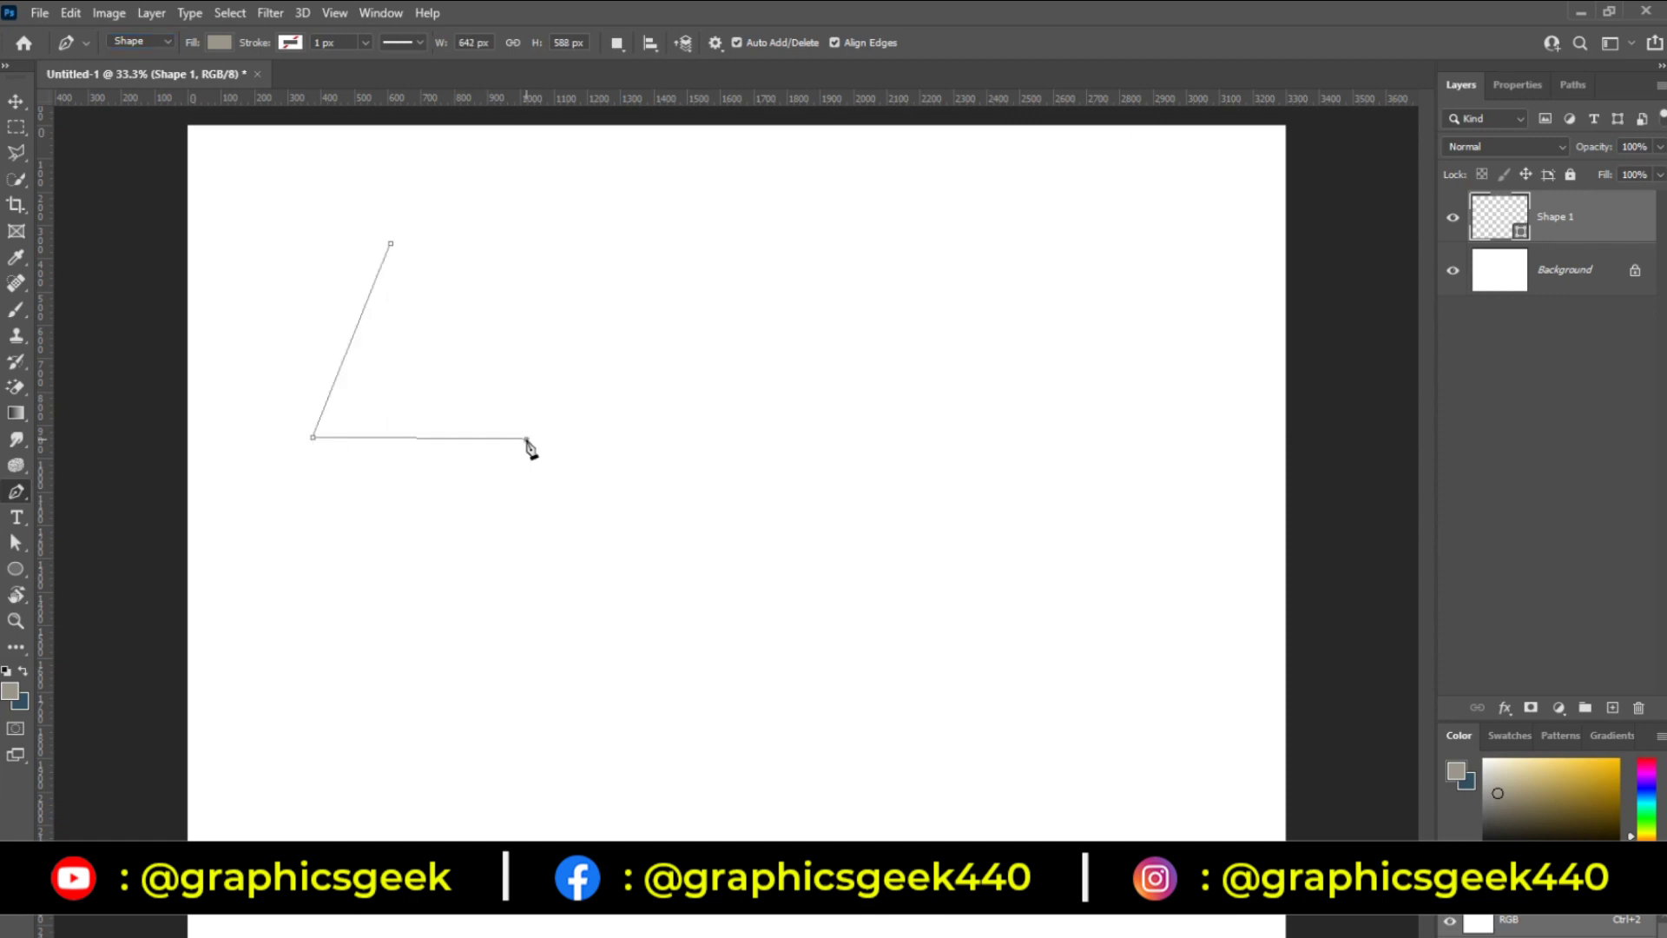
{"action": "left_click", "coordinate": [392, 243]}
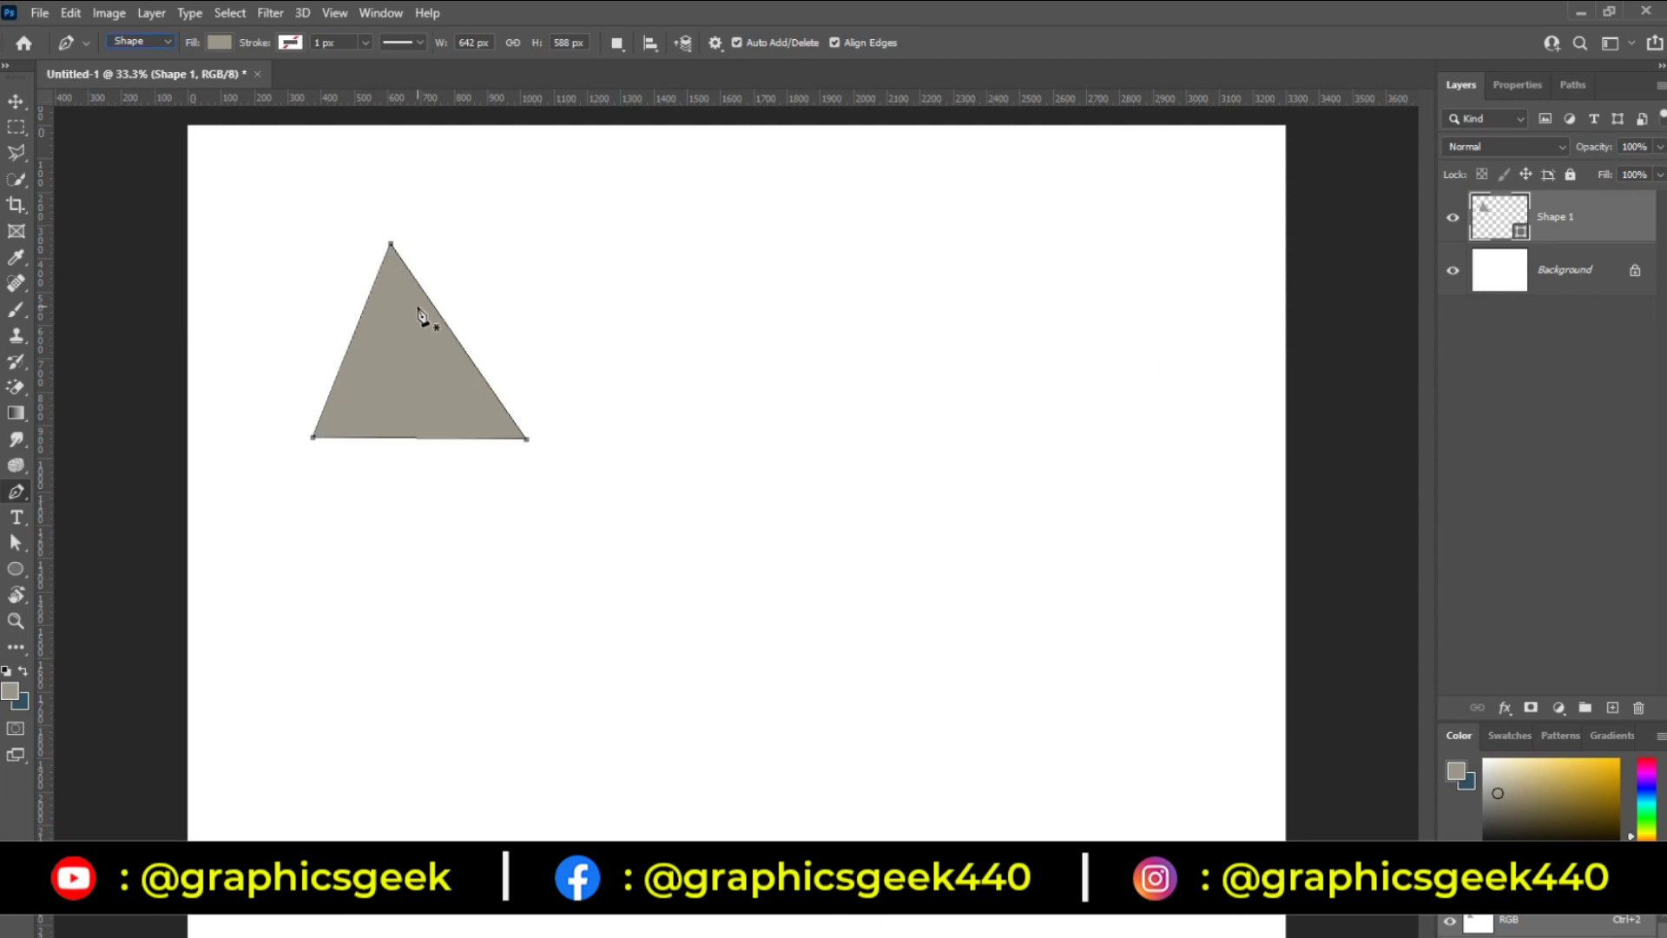
{"action": "left_click", "coordinate": [135, 41]}
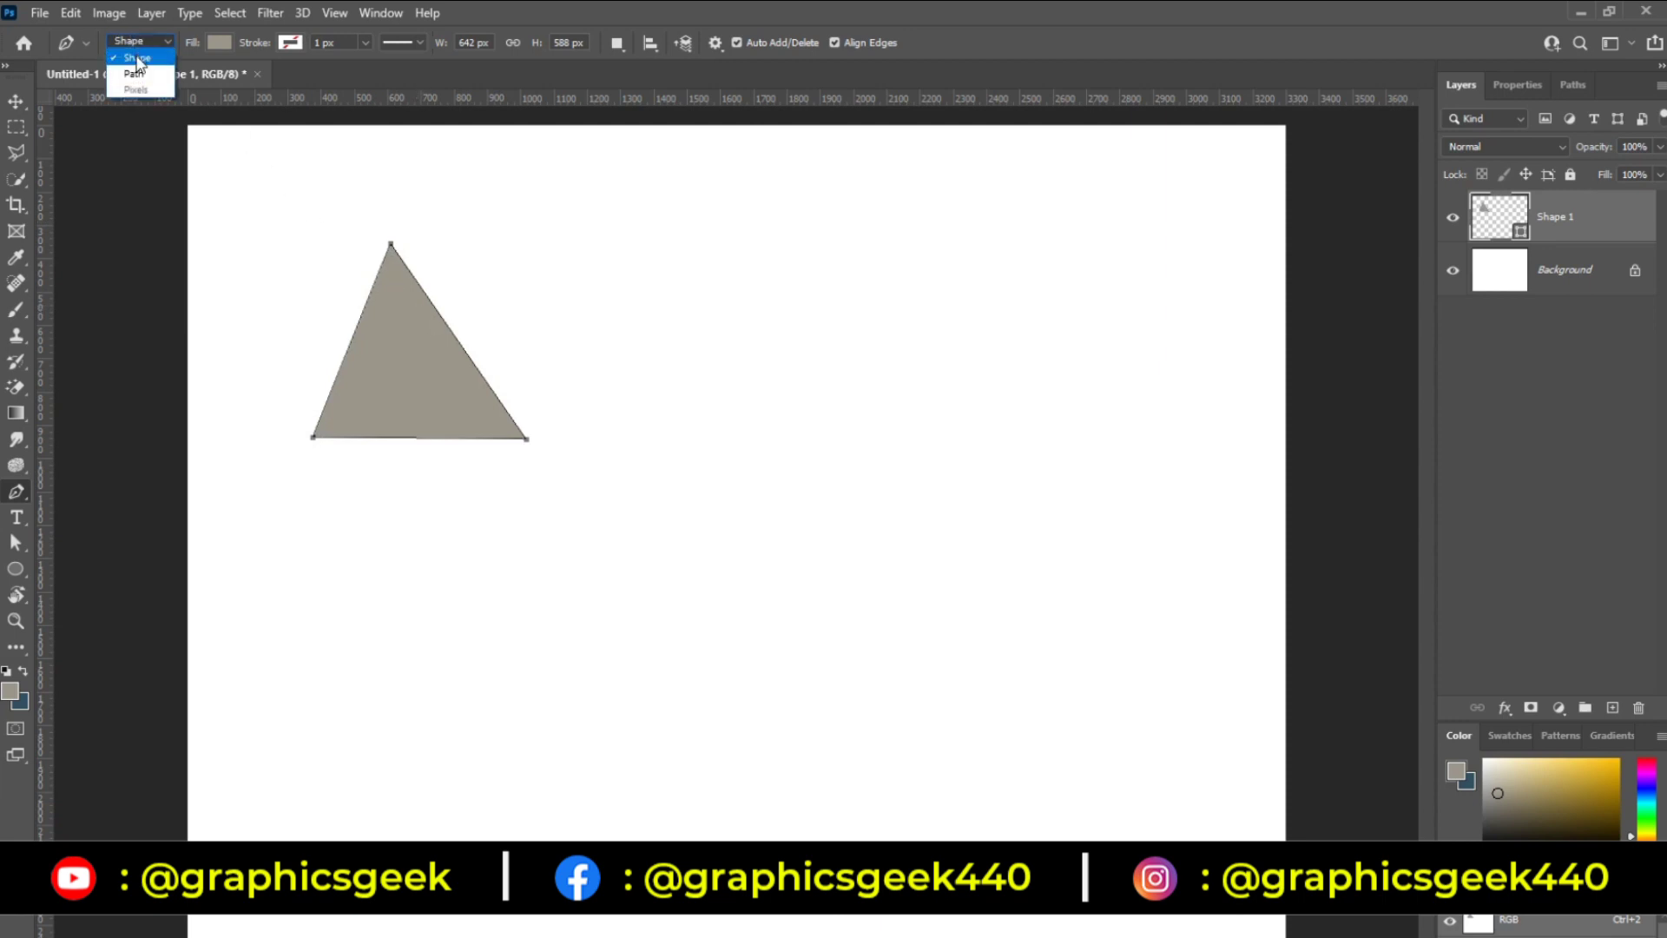
Step: Switch the pen to Path mode and trace a closed eight-cornered outline on the right
{"action": "left_click", "coordinate": [136, 76]}
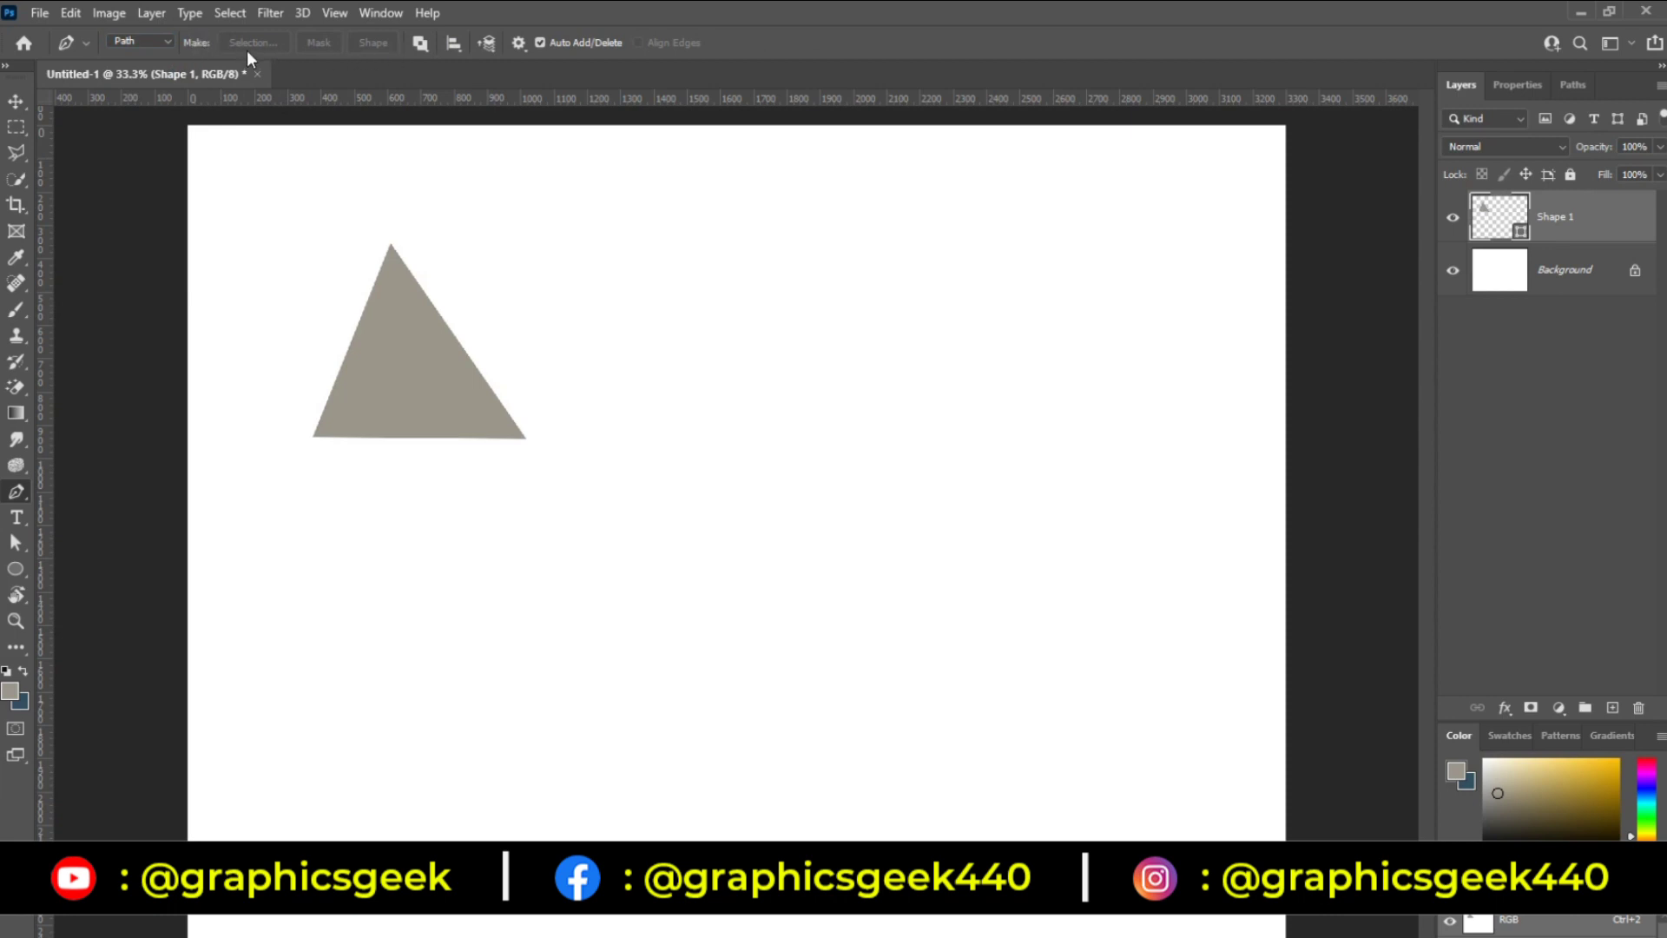
{"action": "left_click", "coordinate": [766, 241]}
{"action": "left_click", "coordinate": [675, 461]}
{"action": "left_click", "coordinate": [917, 484]}
{"action": "left_click", "coordinate": [989, 306]}
{"action": "left_click", "coordinate": [909, 236]}
{"action": "left_click", "coordinate": [845, 261]}
{"action": "left_click", "coordinate": [826, 349]}
{"action": "left_click", "coordinate": [812, 257]}
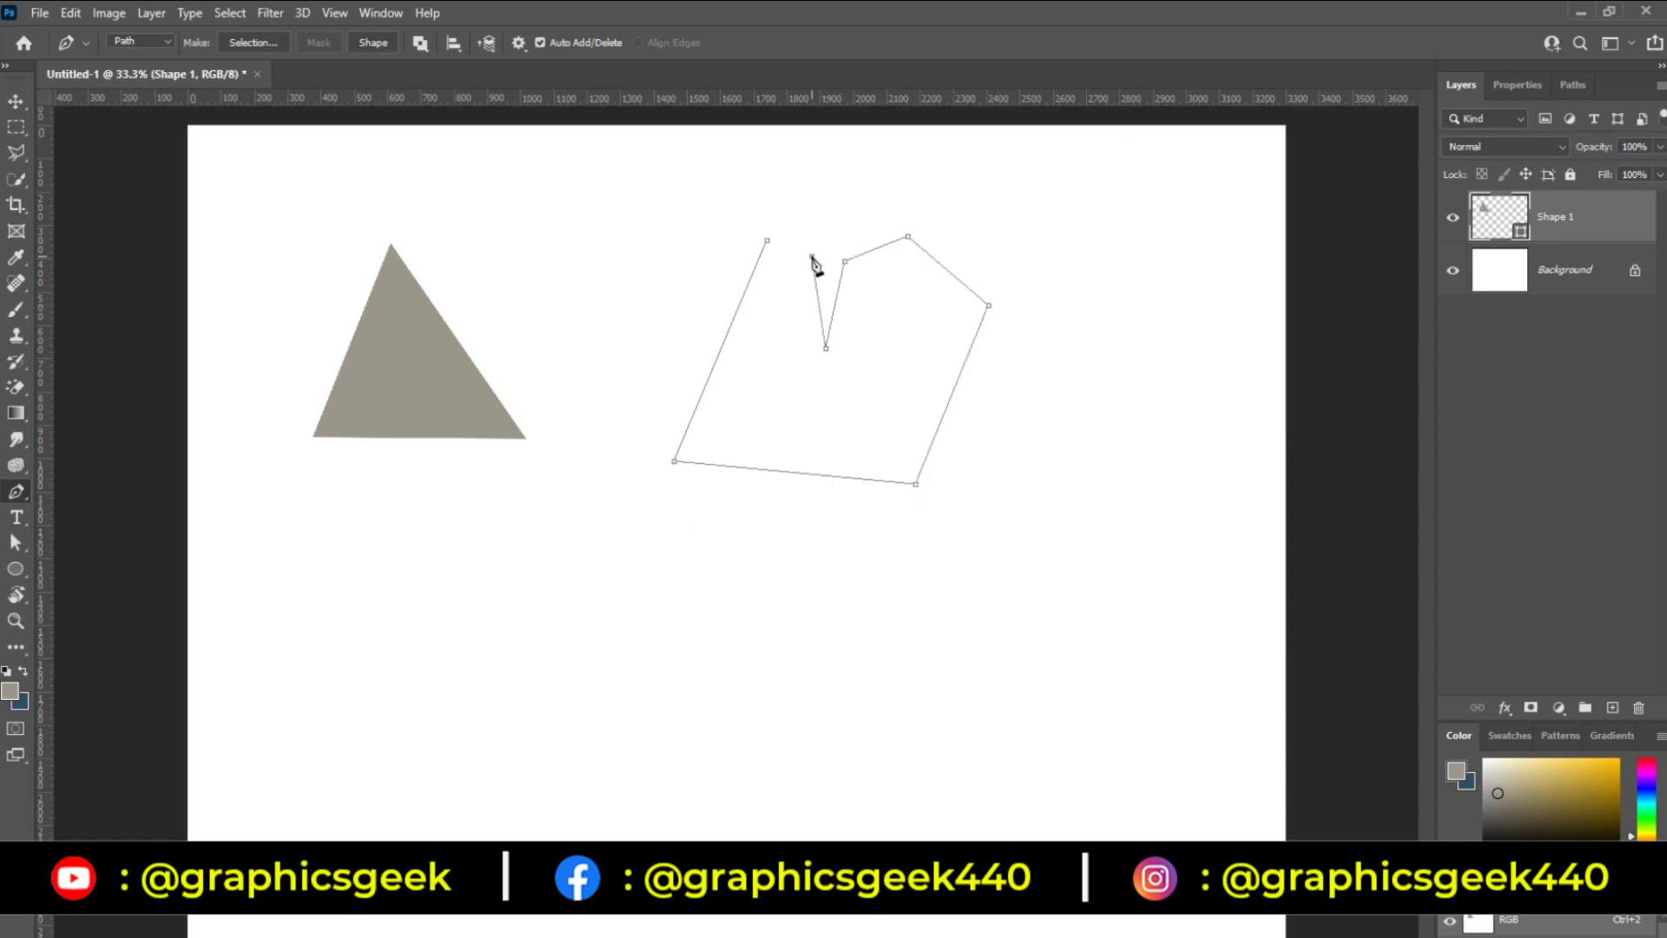
{"action": "left_click", "coordinate": [767, 242]}
Step: Delete the triangle and the outline path with the Move tool, leaving only Background
{"action": "left_click", "coordinate": [16, 102]}
{"action": "left_click_drag", "start_coordinate": [455, 339], "coordinate": [434, 312]}
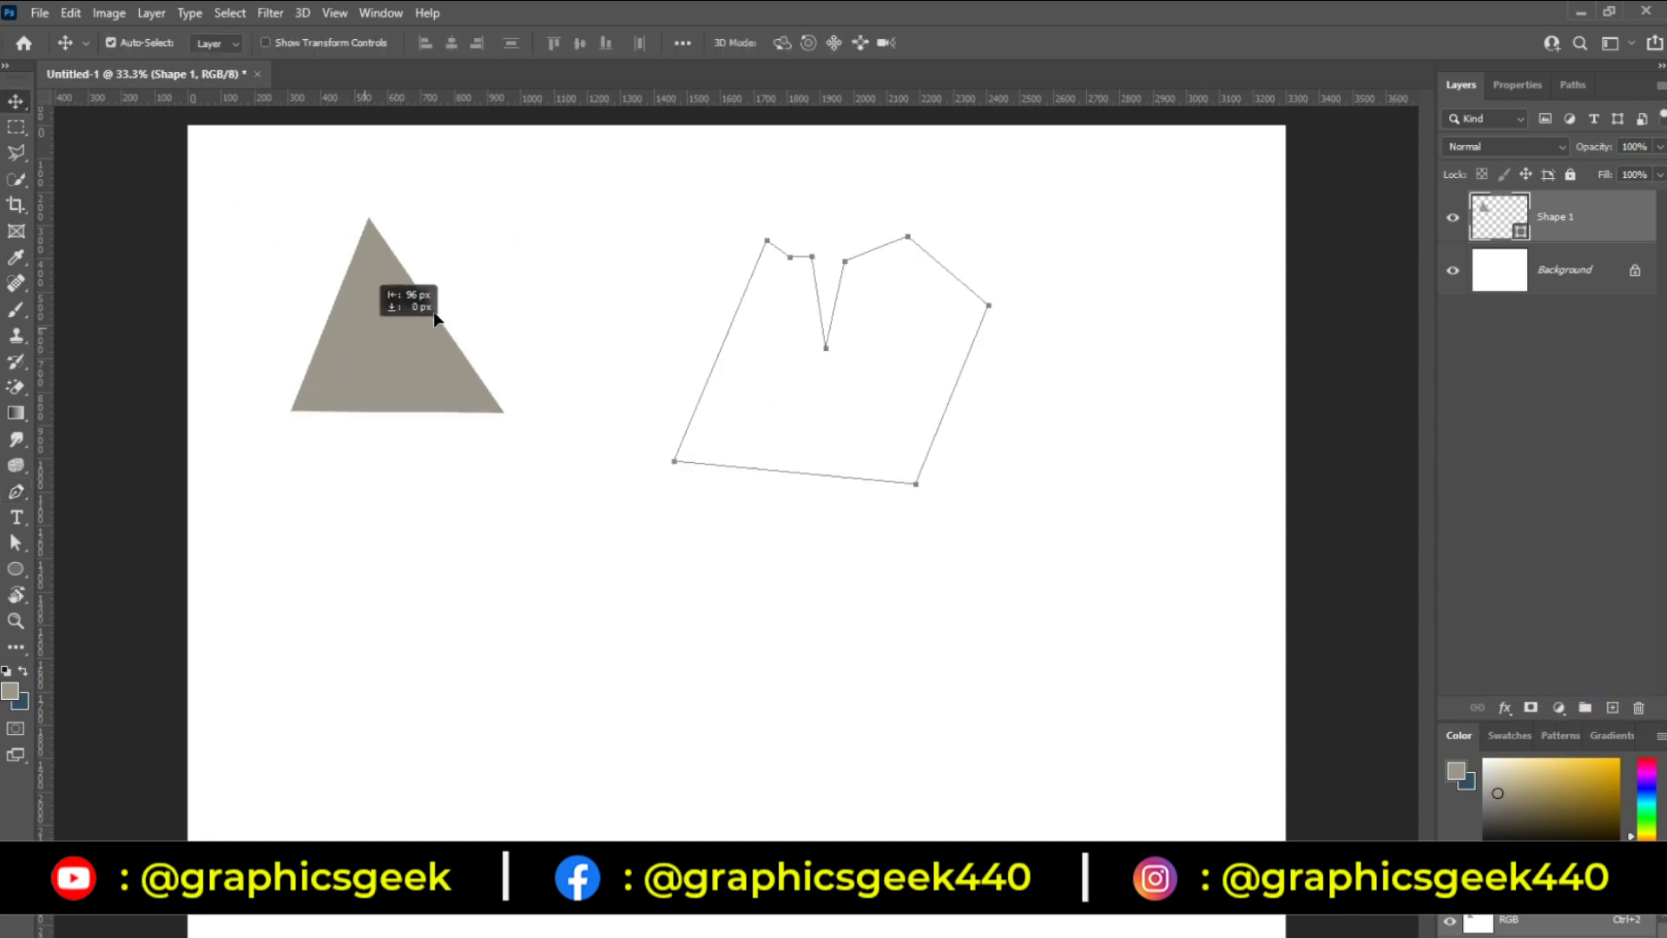
{"action": "key", "text": "Delete"}
{"action": "left_click", "coordinate": [26, 498]}
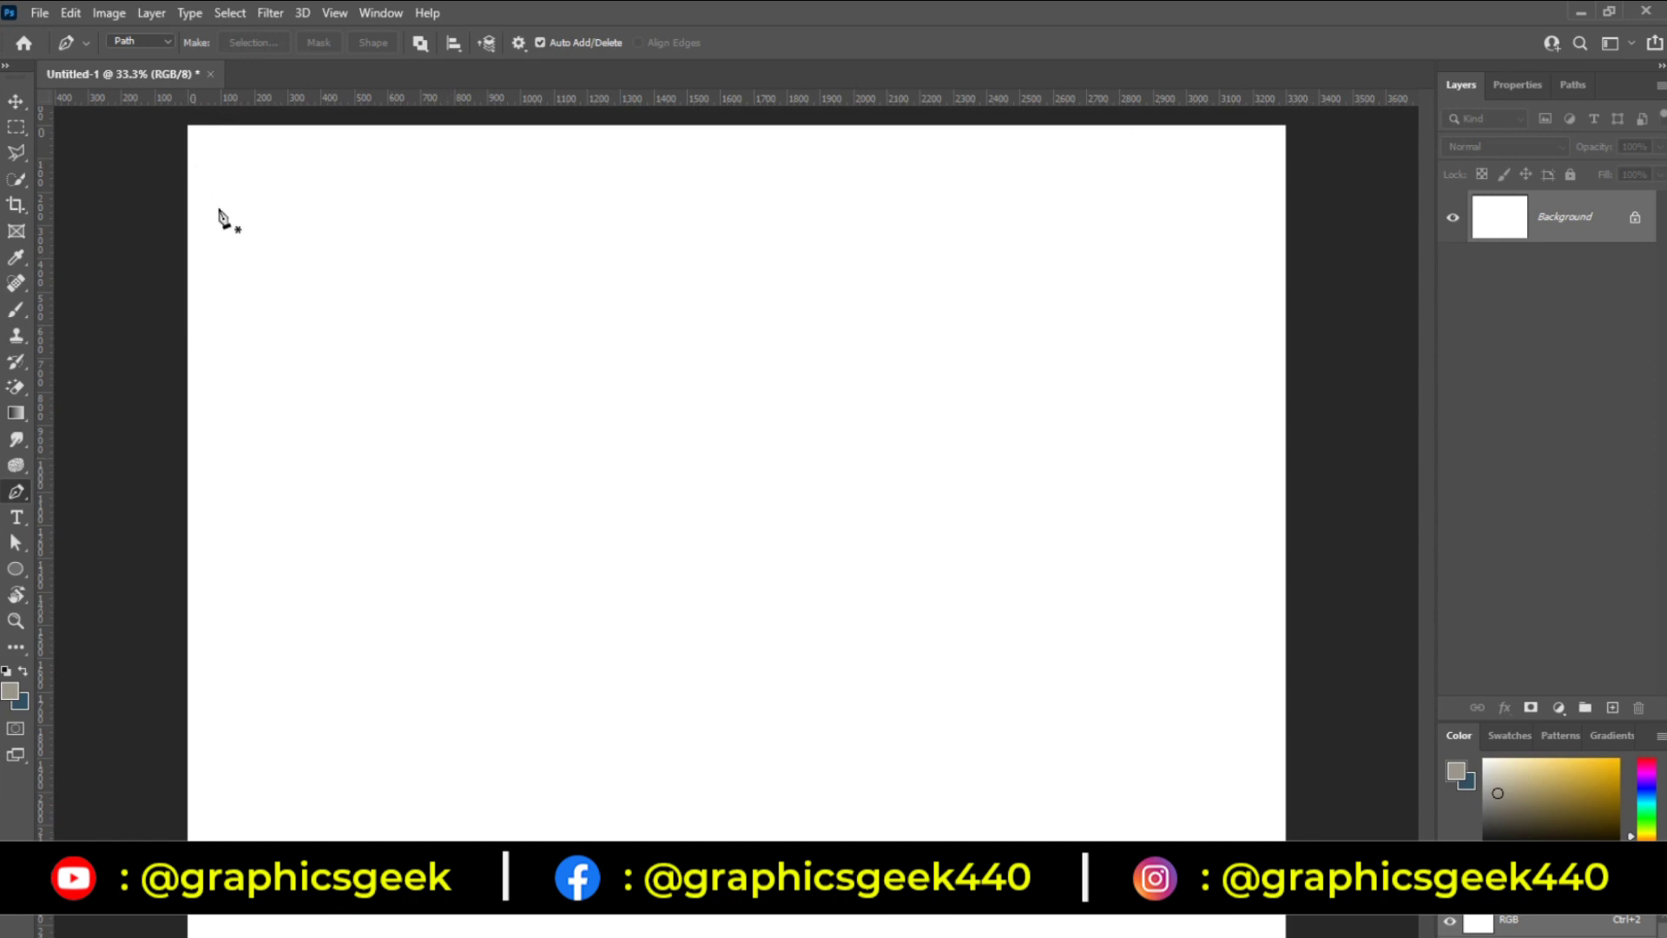
Step: In Shape mode, draw a grey many-cornered polygon on the left, undoing one misplaced anchor
{"action": "left_click", "coordinate": [139, 41]}
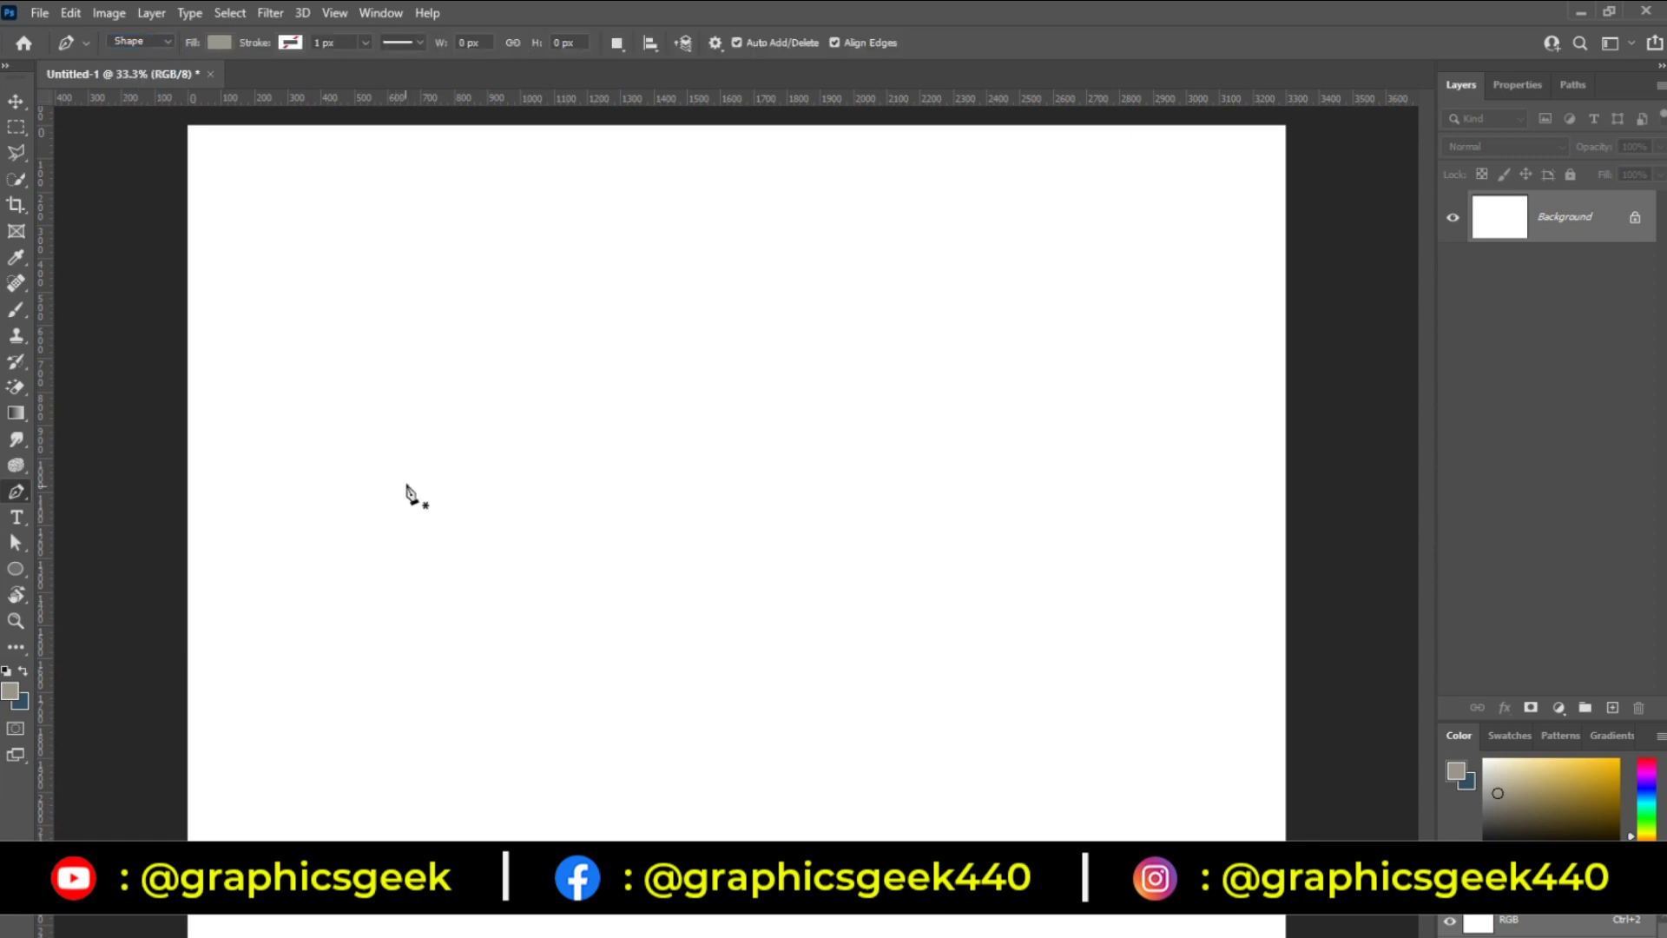
{"action": "left_click", "coordinate": [392, 413]}
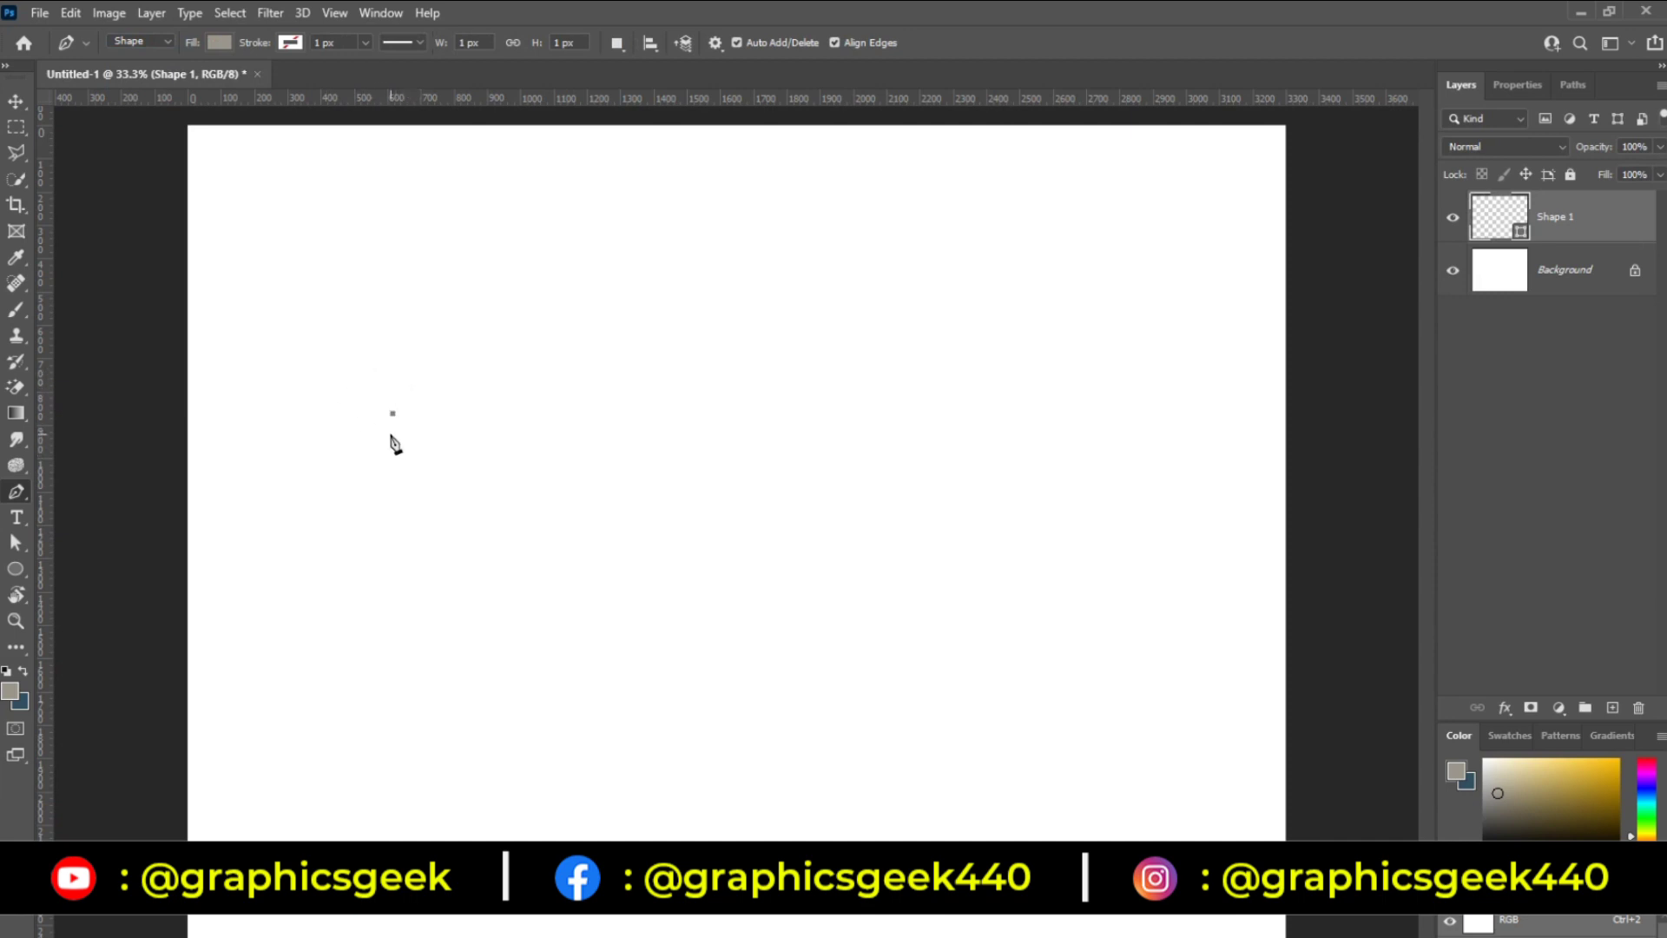
{"action": "left_click", "coordinate": [863, 389]}
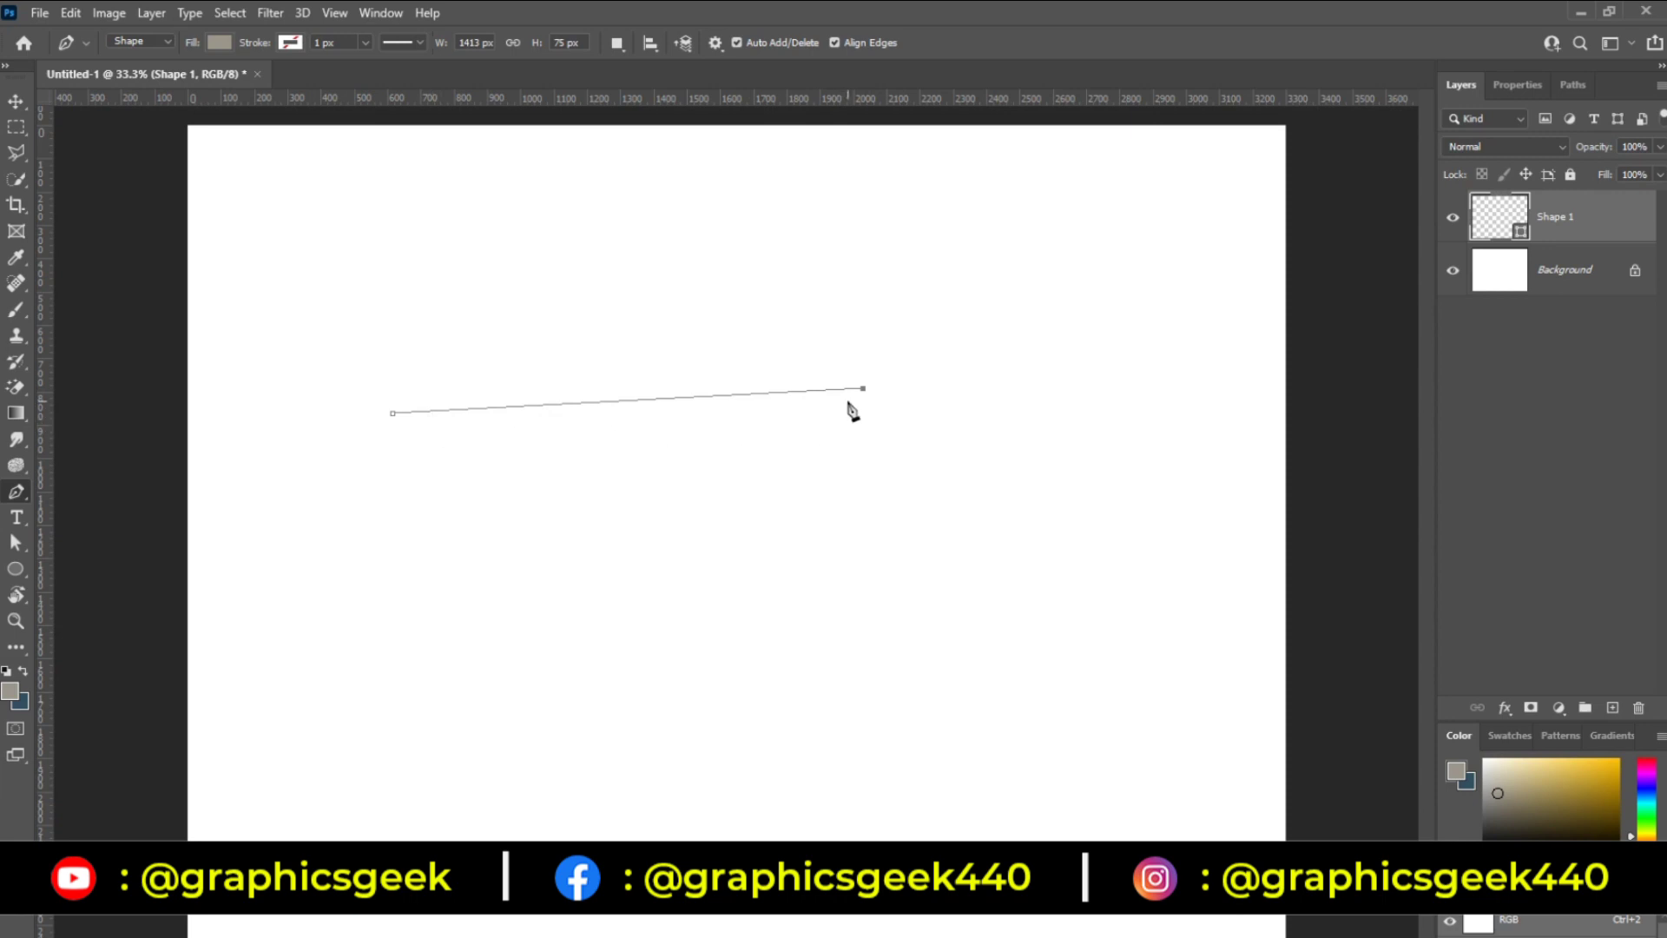
{"action": "left_click", "coordinate": [868, 437]}
{"action": "left_click", "coordinate": [830, 551]}
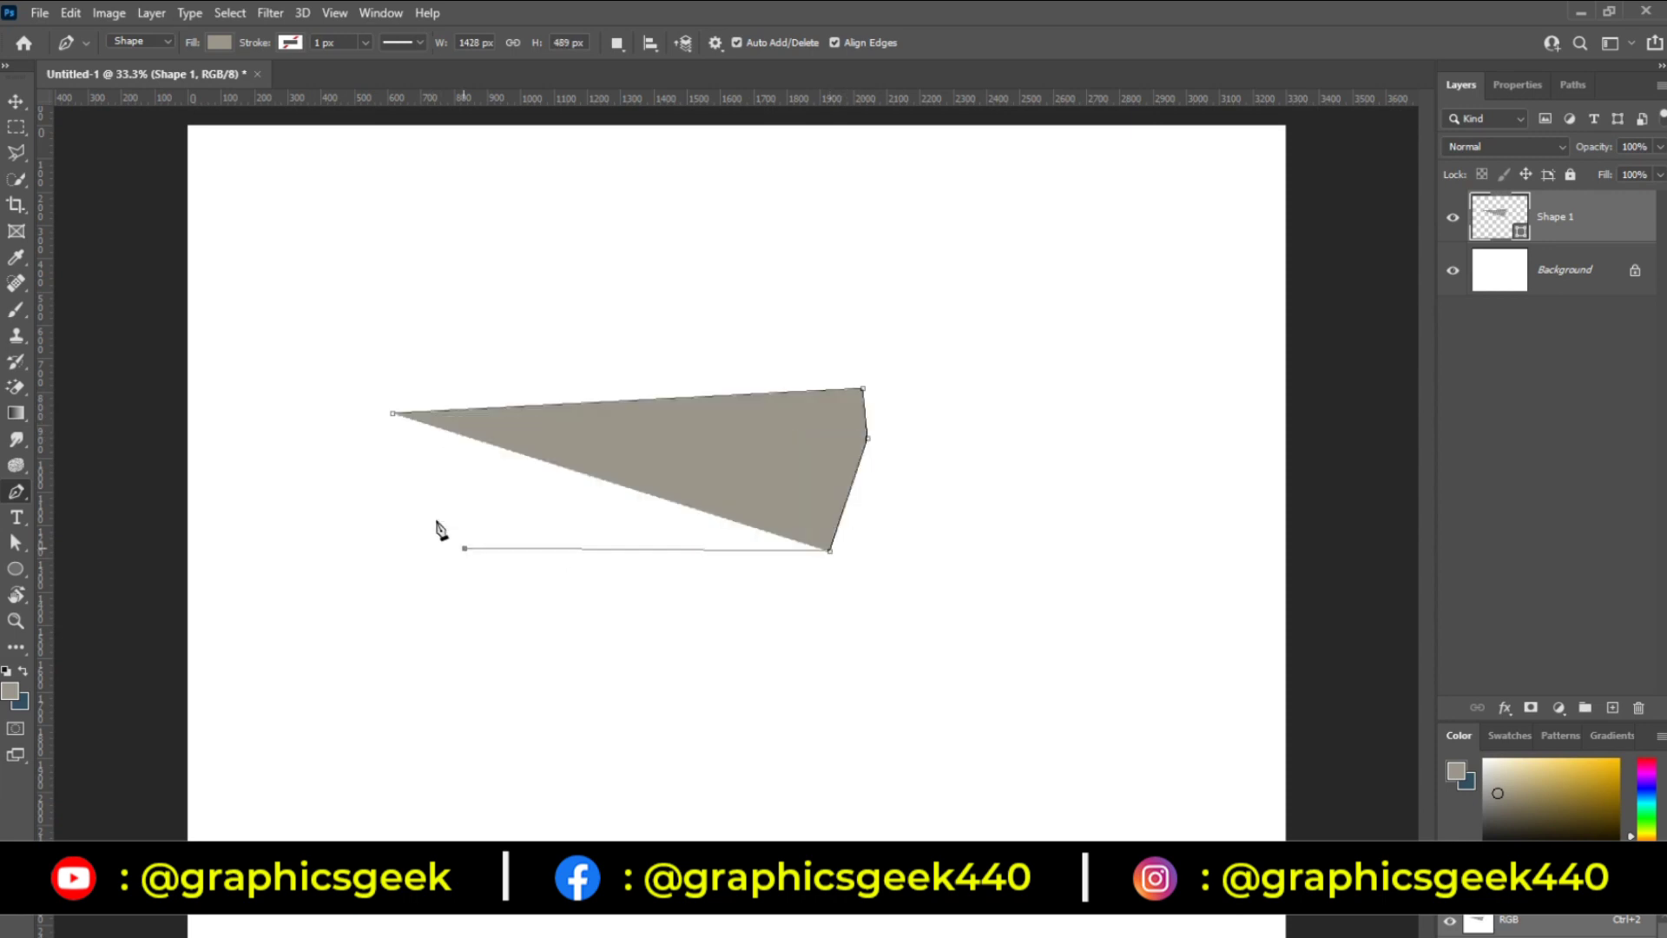
{"action": "left_click", "coordinate": [464, 548]}
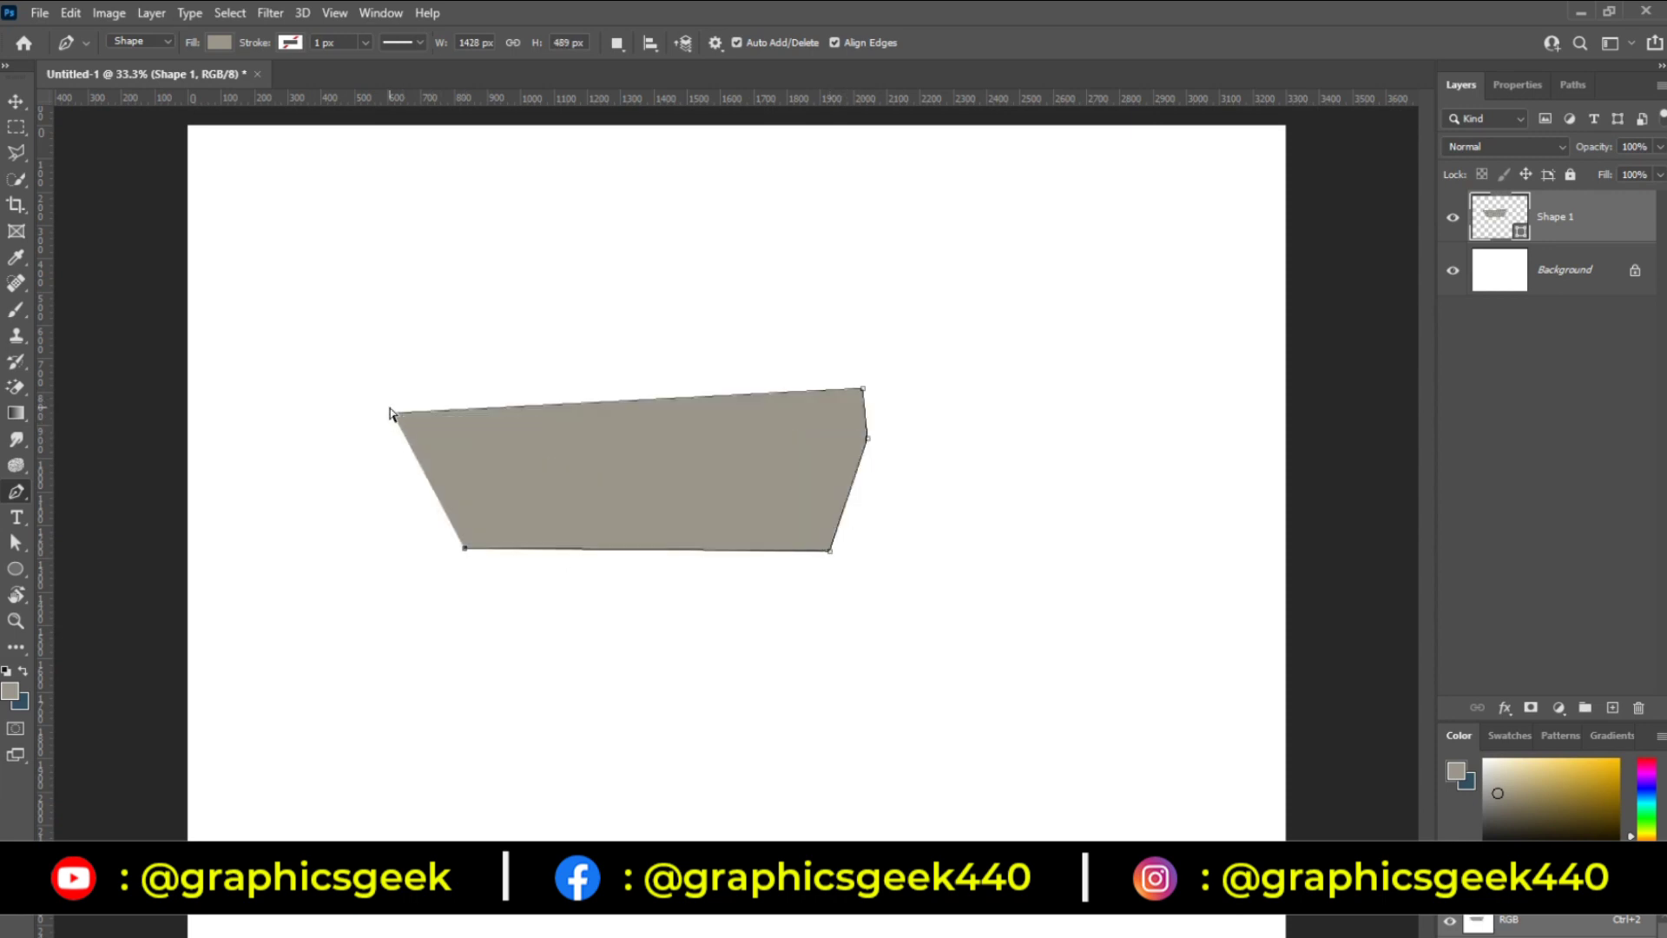
{"action": "key", "text": "ctrl+z"}
{"action": "key", "text": "ctrl+z"}
{"action": "key", "text": "ctrl+z"}
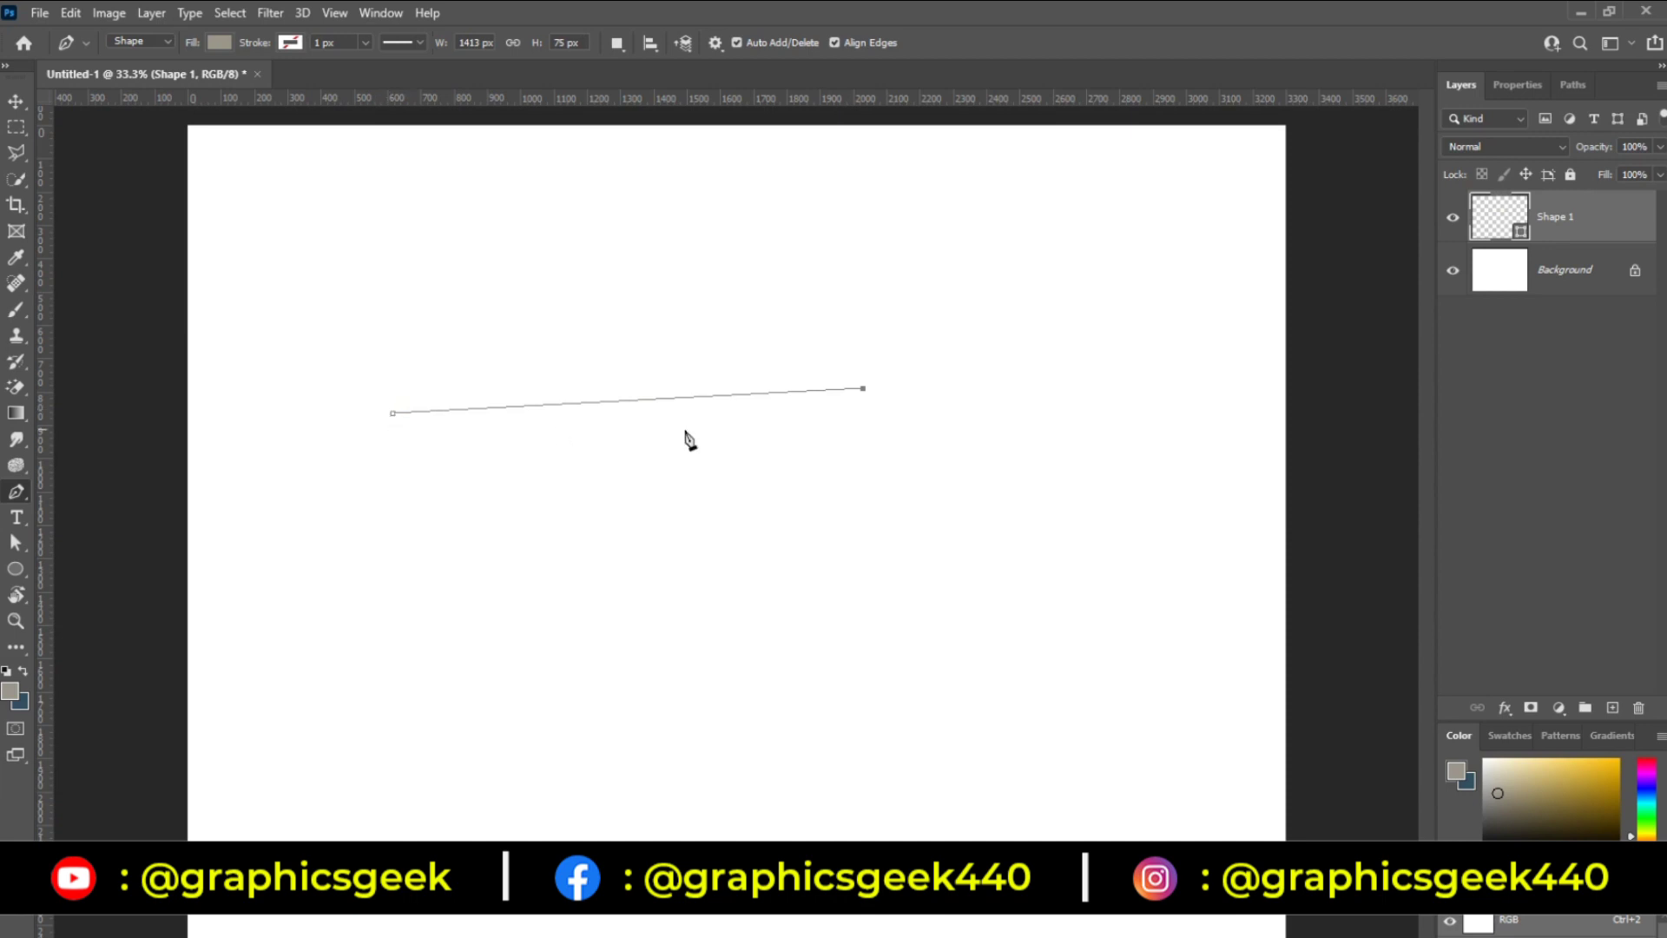
{"action": "left_click", "coordinate": [864, 510]}
{"action": "left_click", "coordinate": [750, 593]}
{"action": "left_click", "coordinate": [558, 633]}
{"action": "left_click", "coordinate": [373, 567]}
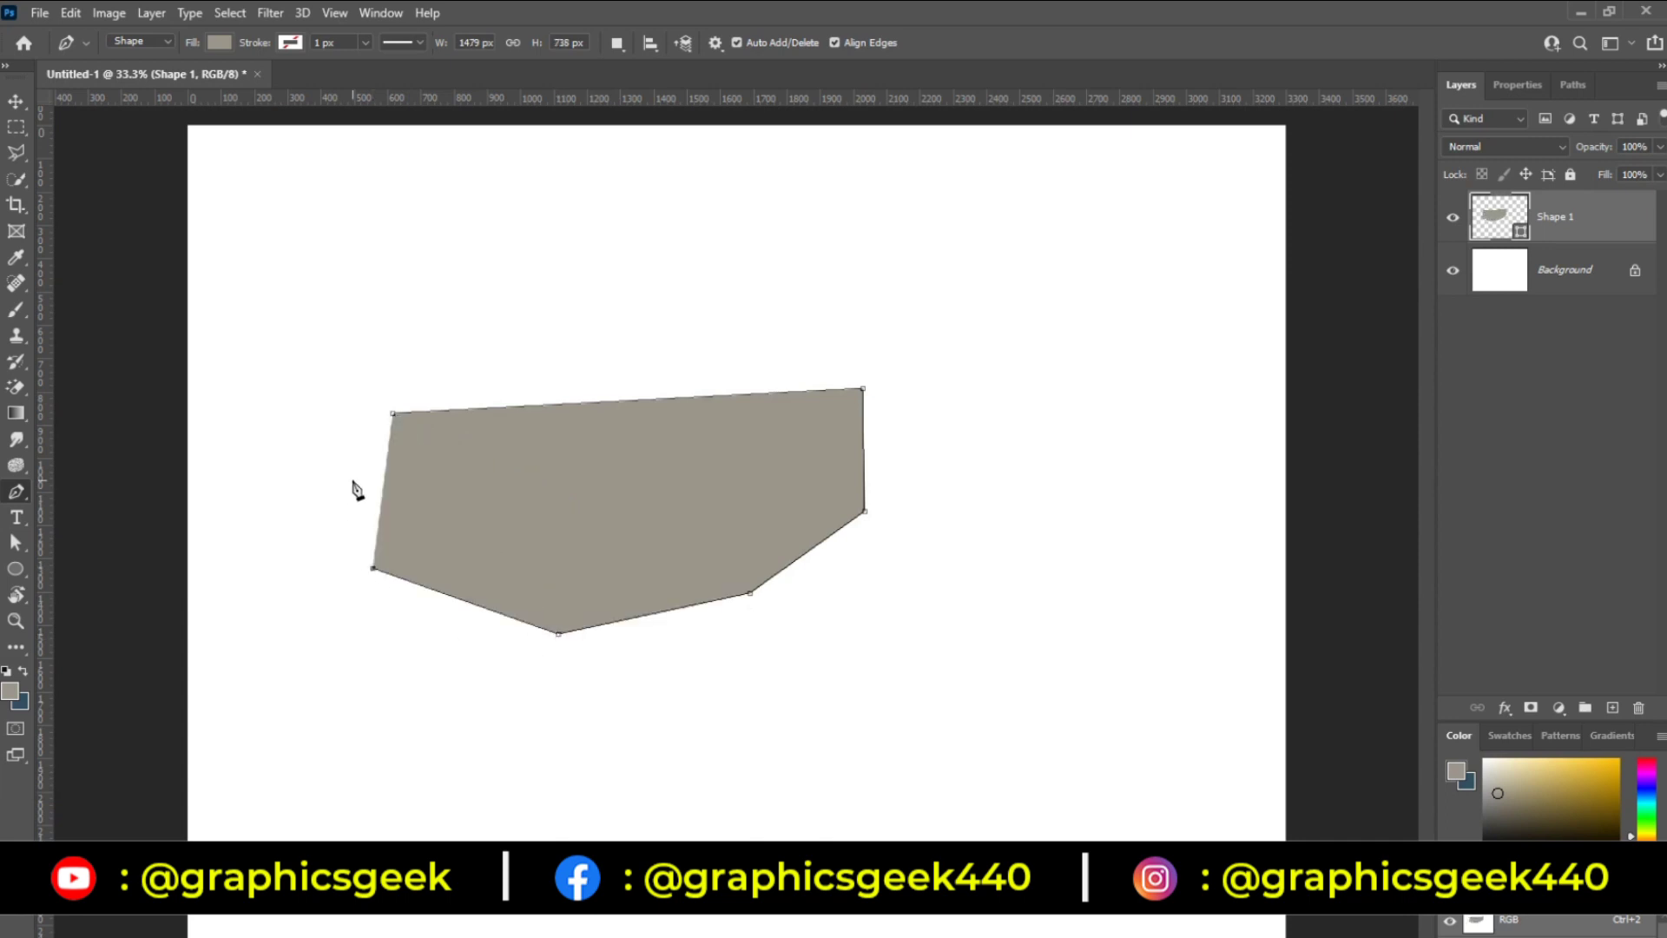
{"action": "left_click", "coordinate": [354, 480]}
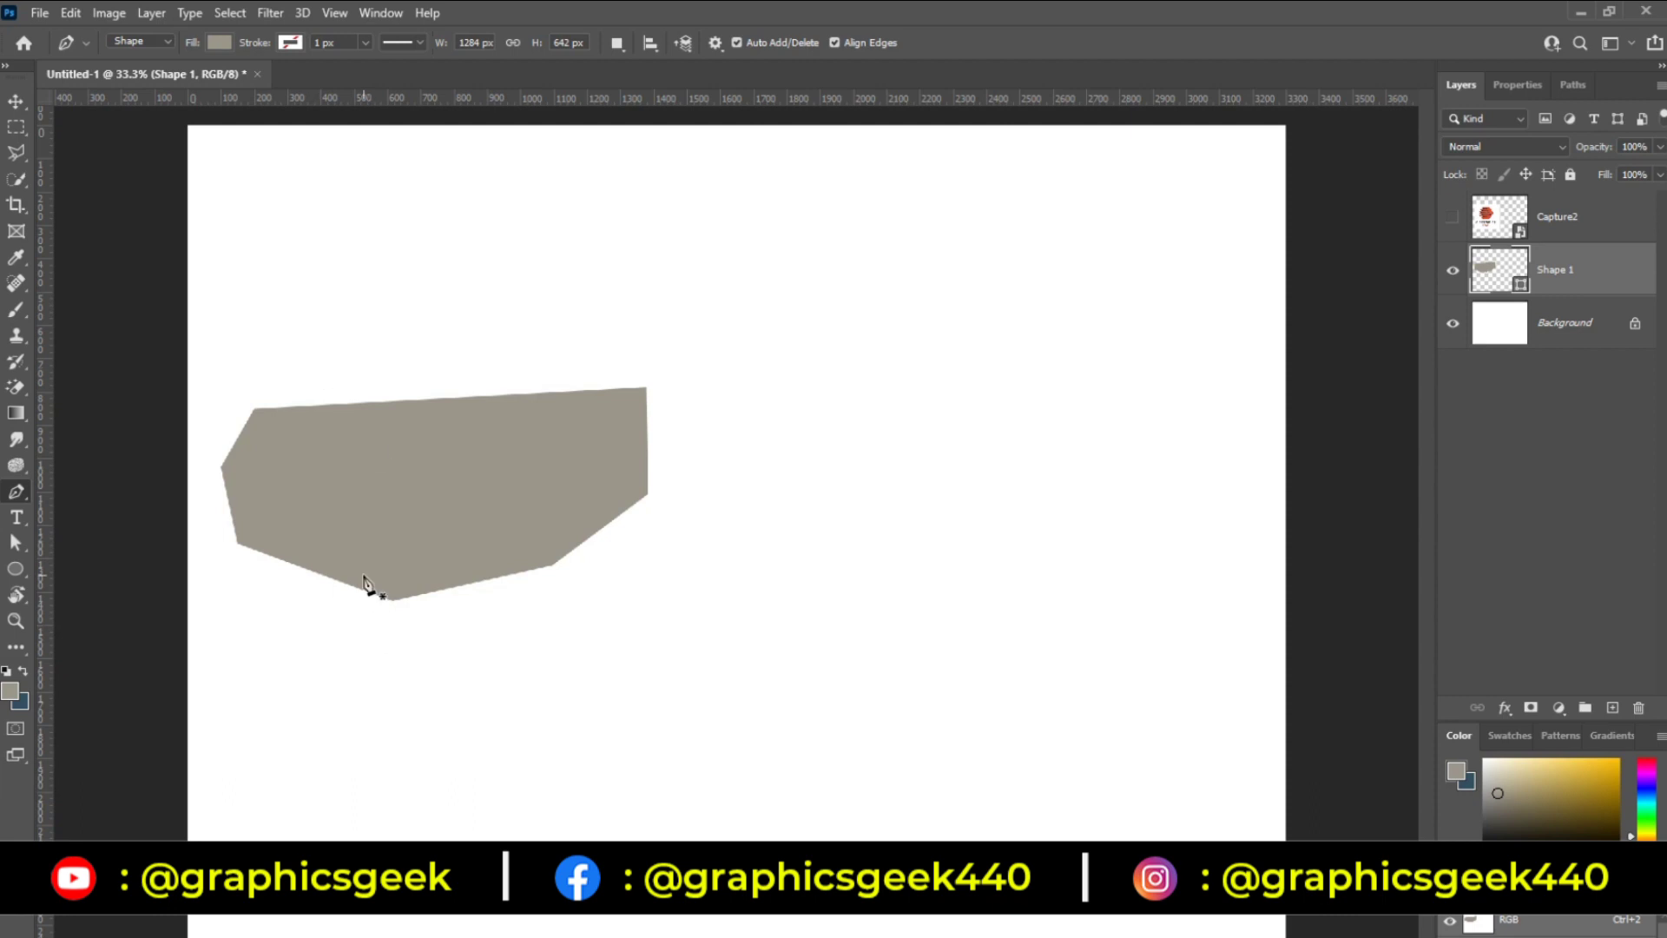
Step: Toggle the pen mode to Path and back to Shape, then show the Capture2 logo layer
{"action": "left_click", "coordinate": [143, 42]}
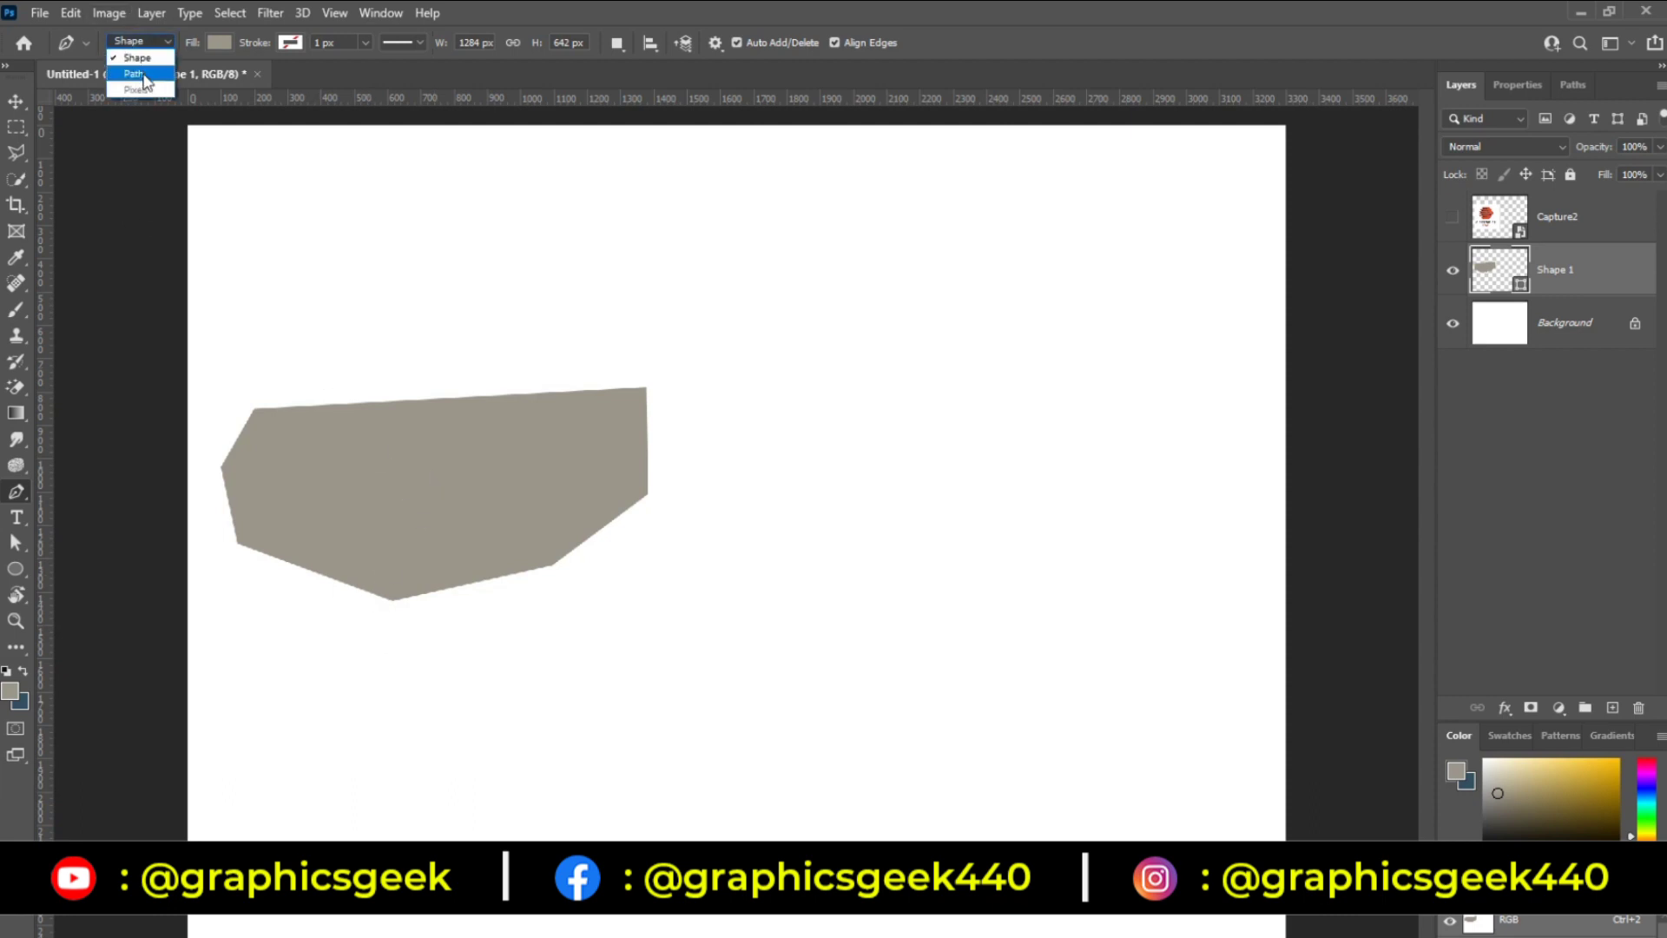
{"action": "left_click", "coordinate": [130, 71]}
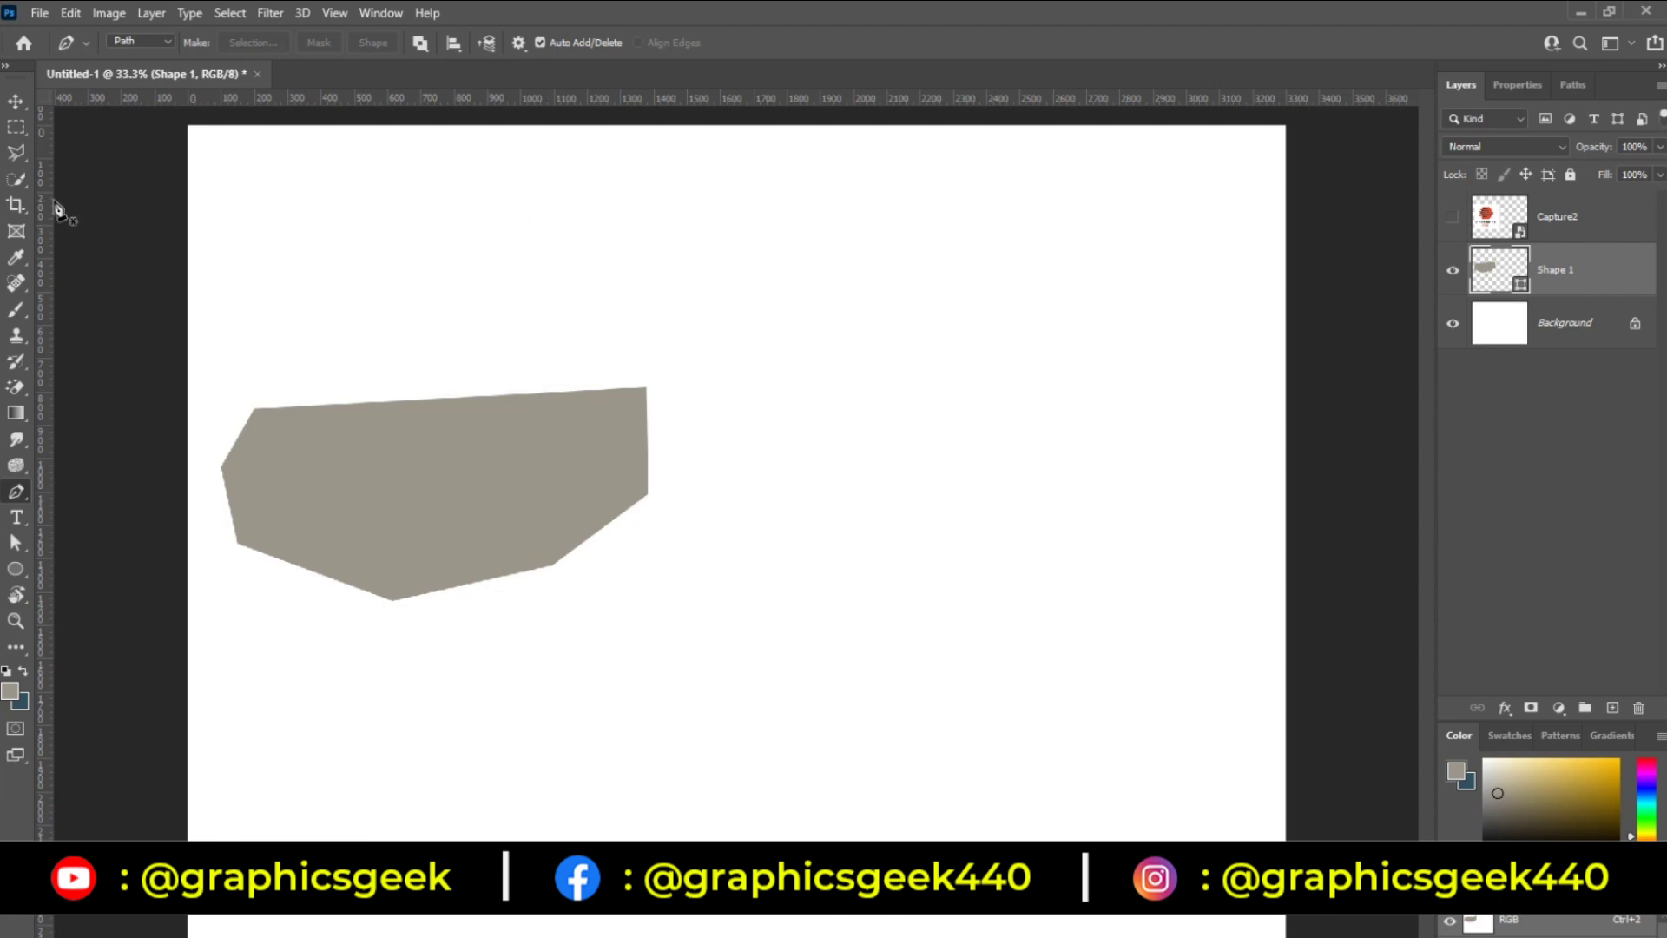
{"action": "left_click", "coordinate": [140, 41]}
{"action": "left_click", "coordinate": [139, 59]}
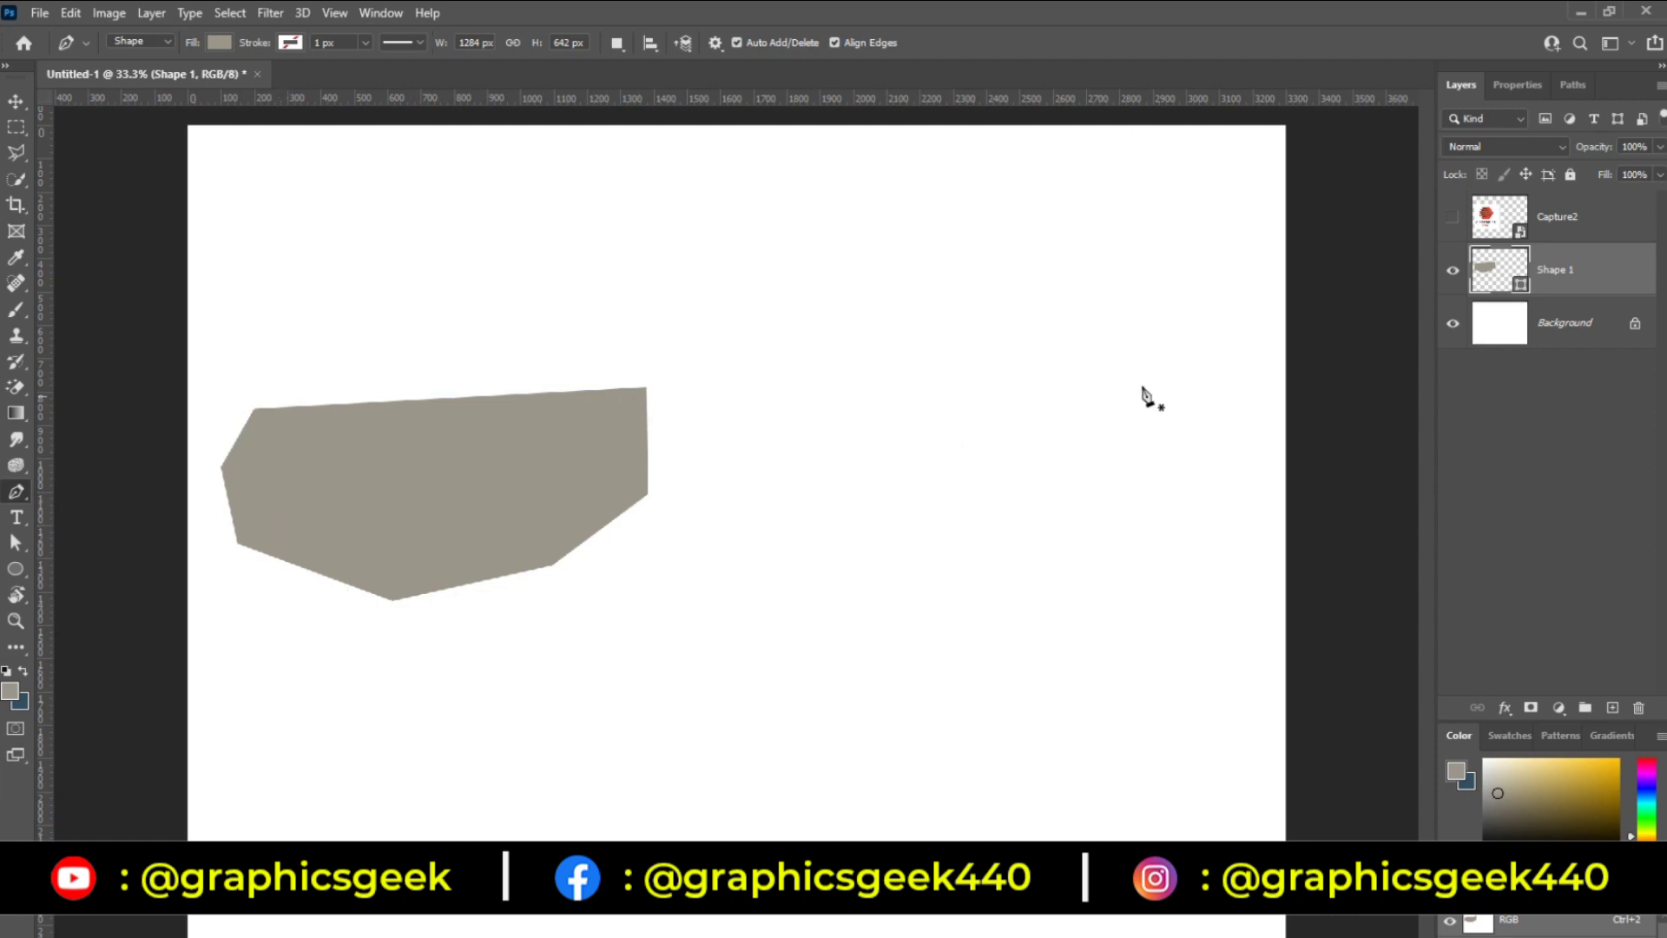
{"action": "left_click", "coordinate": [1456, 221]}
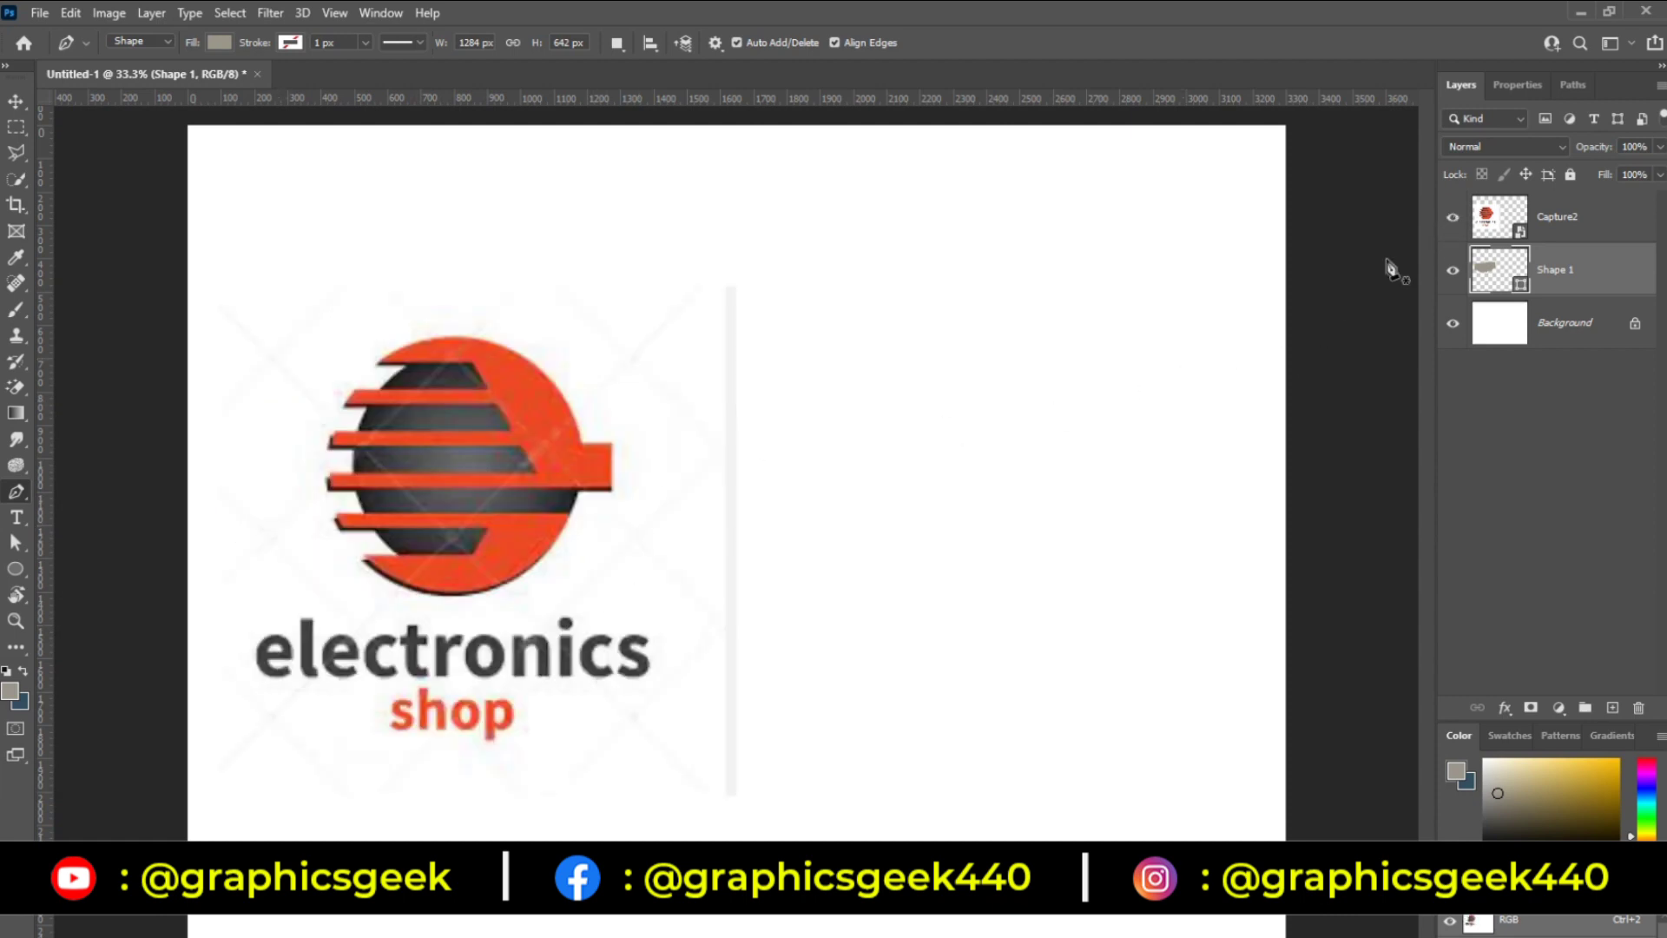
Step: Move the Capture2 logo and scale it up to about 342%, then cancel the transformation
{"action": "left_click", "coordinate": [17, 103]}
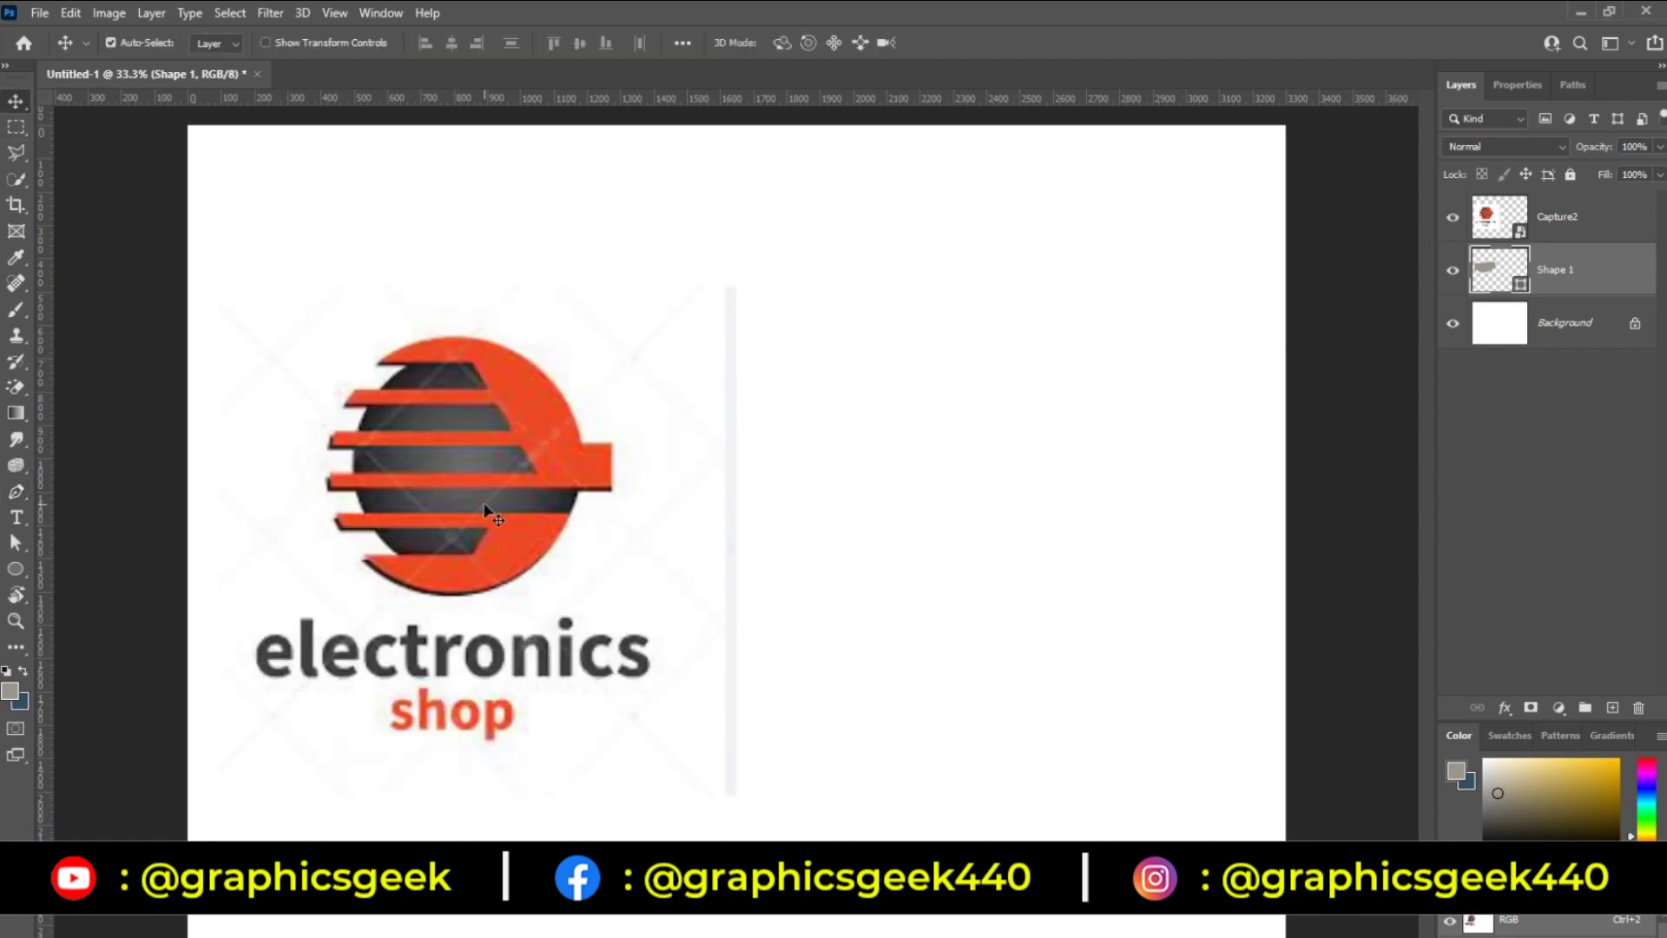
{"action": "left_click_drag", "start_coordinate": [409, 491], "coordinate": [898, 494]}
{"action": "key", "text": "ctrl+t"}
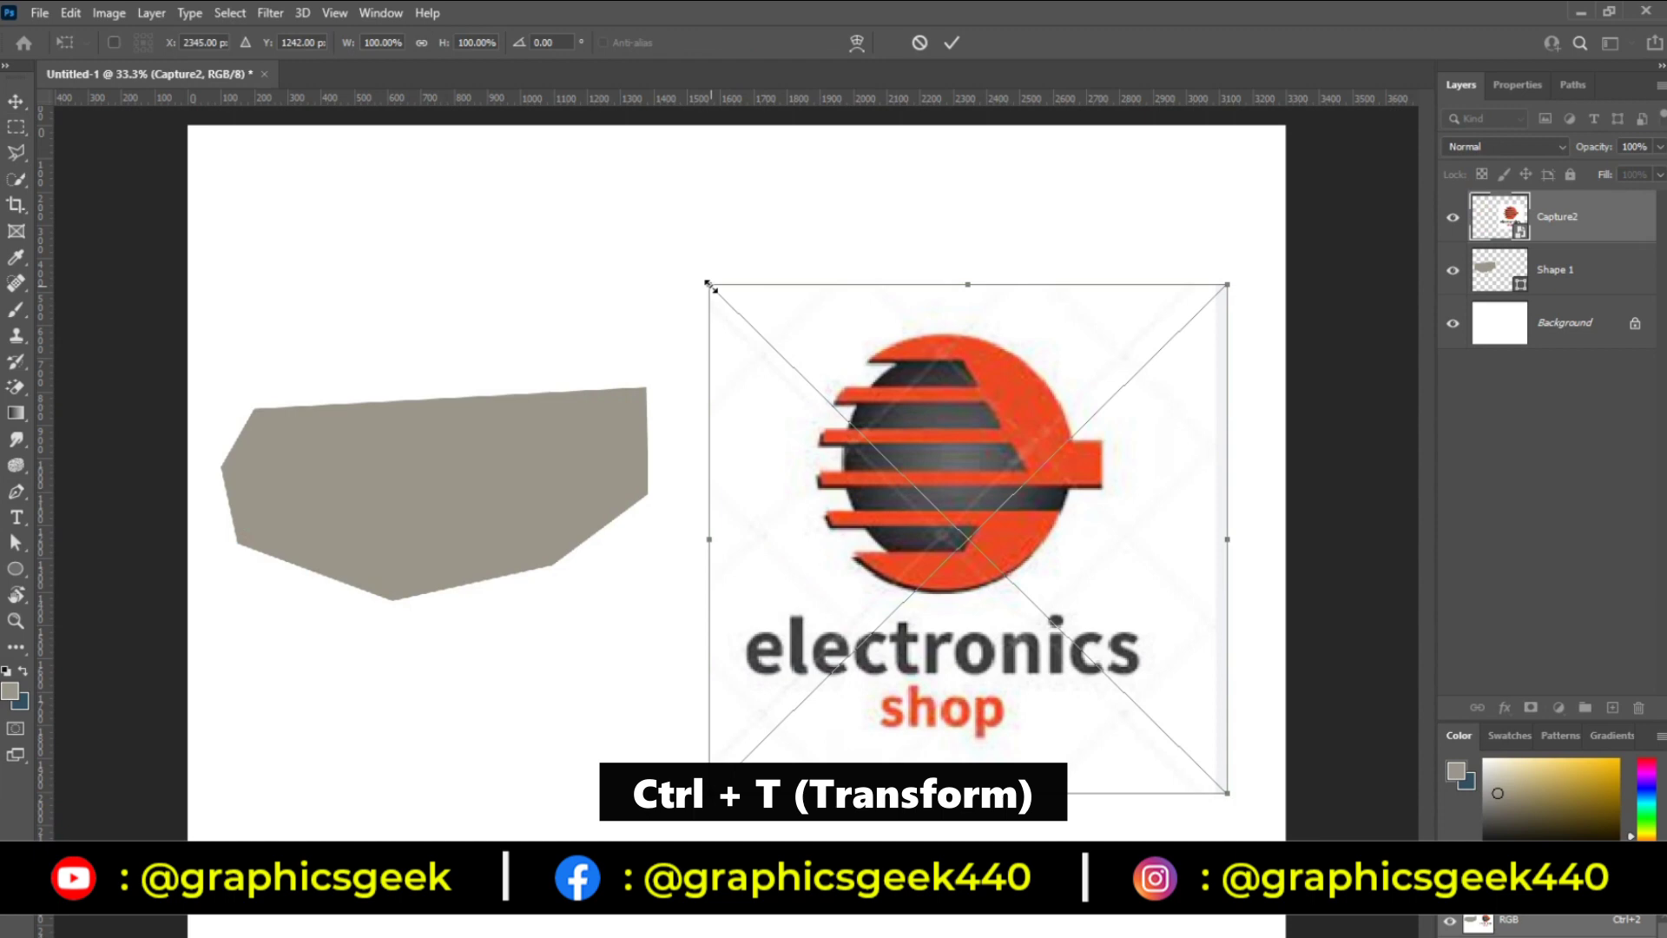
{"action": "left_click_drag", "start_coordinate": [707, 283], "coordinate": [508, 85]}
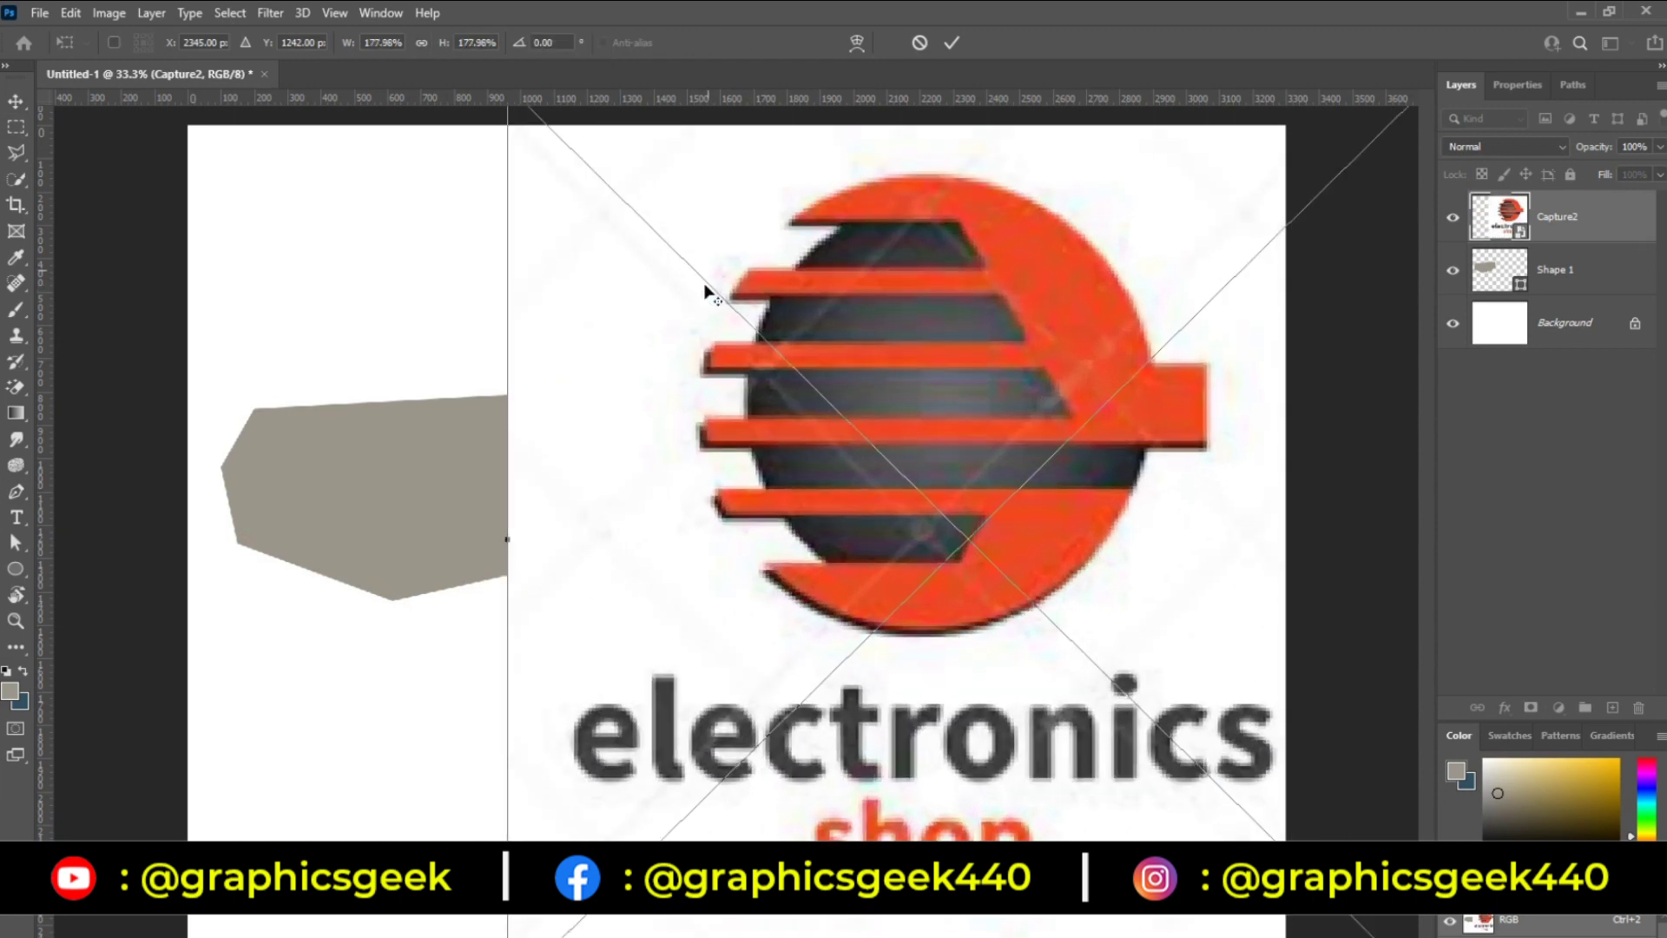
{"action": "left_click_drag", "start_coordinate": [902, 389], "coordinate": [922, 586]}
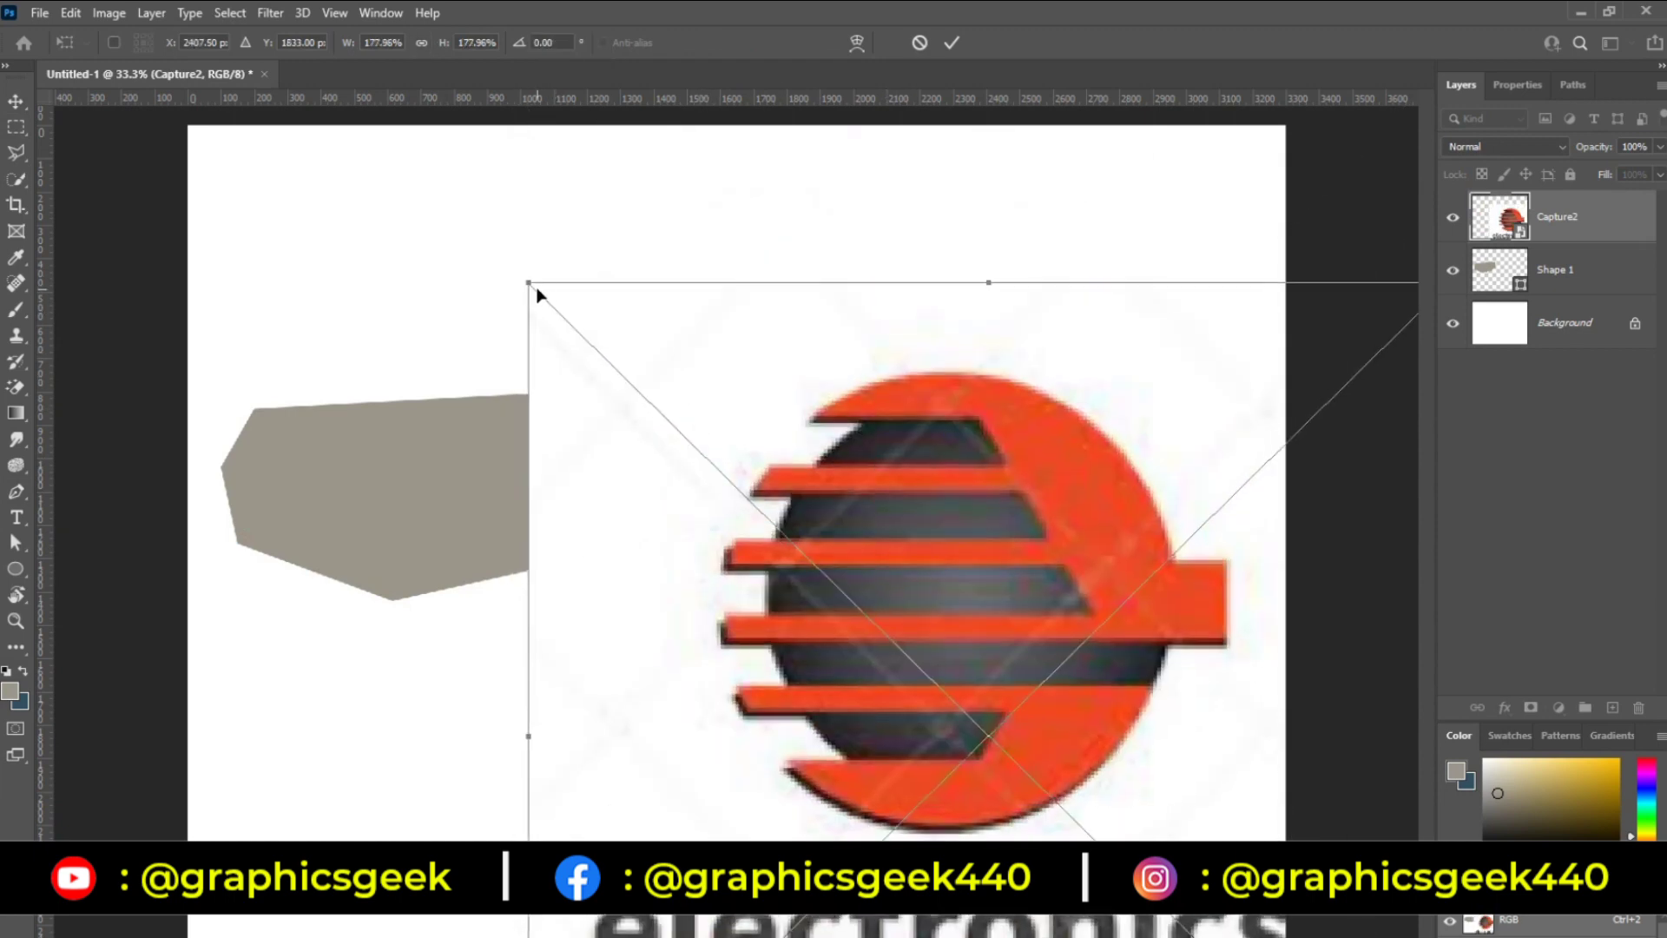
{"action": "left_click_drag", "start_coordinate": [532, 287], "coordinate": [248, 23]}
{"action": "left_click_drag", "start_coordinate": [633, 273], "coordinate": [636, 386]}
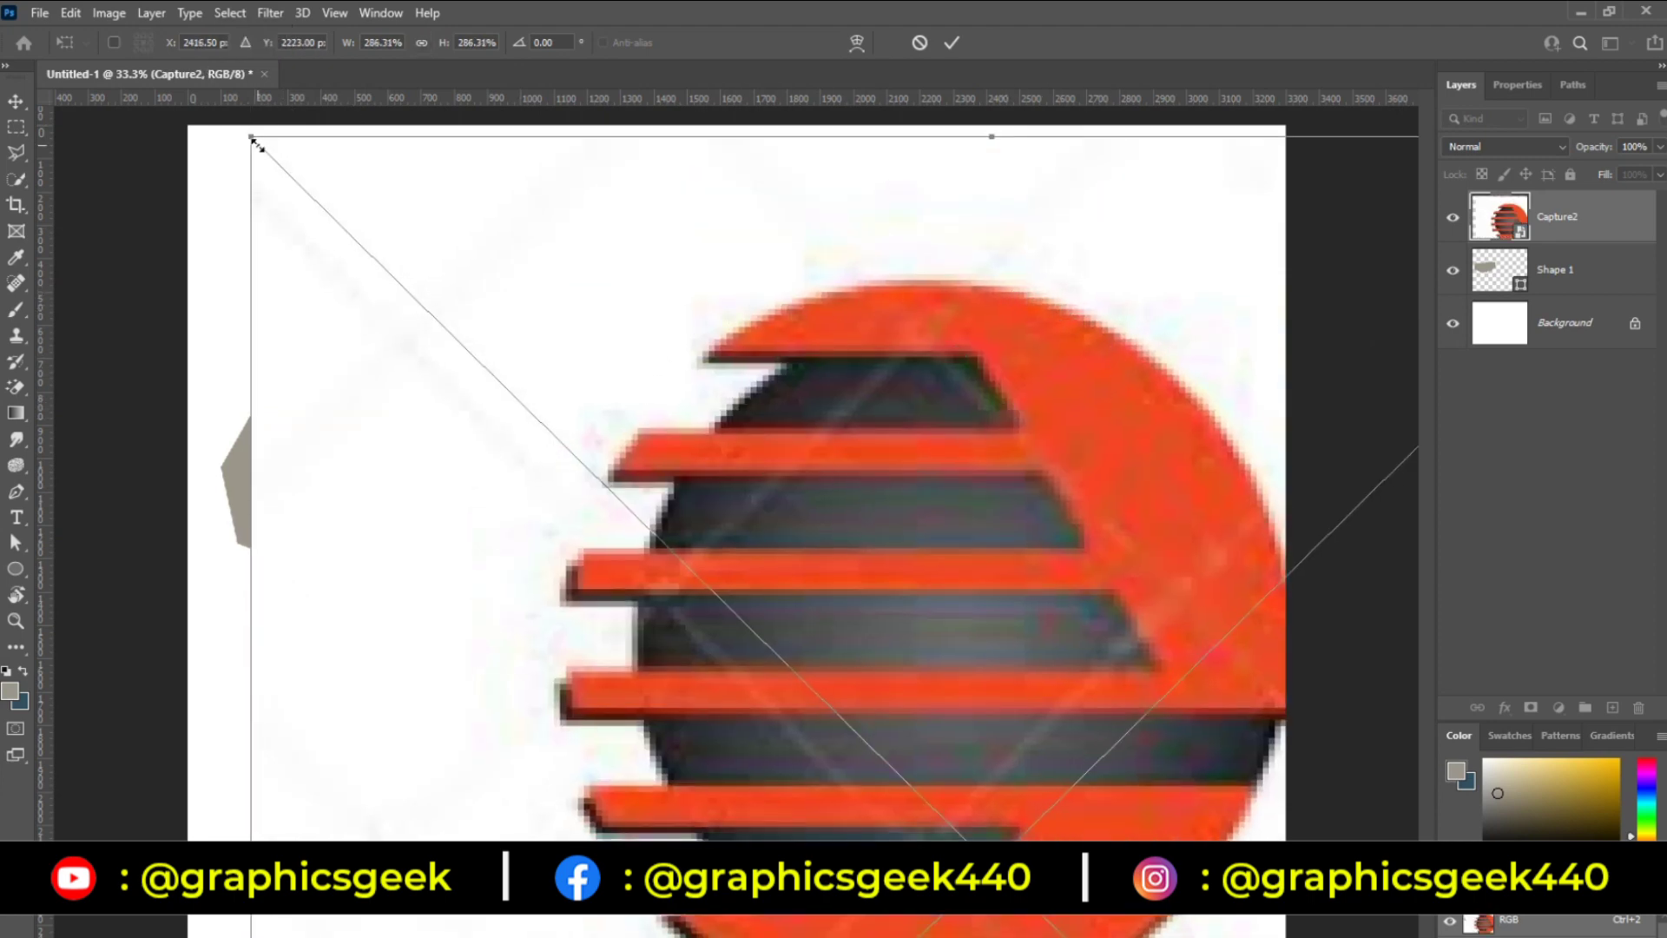
{"action": "left_click_drag", "start_coordinate": [252, 139], "coordinate": [106, 40]}
{"action": "mouse_move", "coordinate": [847, 351]}
{"action": "left_mouse_down"}
{"action": "mouse_move", "coordinate": [681, 503]}
{"action": "mouse_move", "coordinate": [687, 524]}
{"action": "left_mouse_up"}
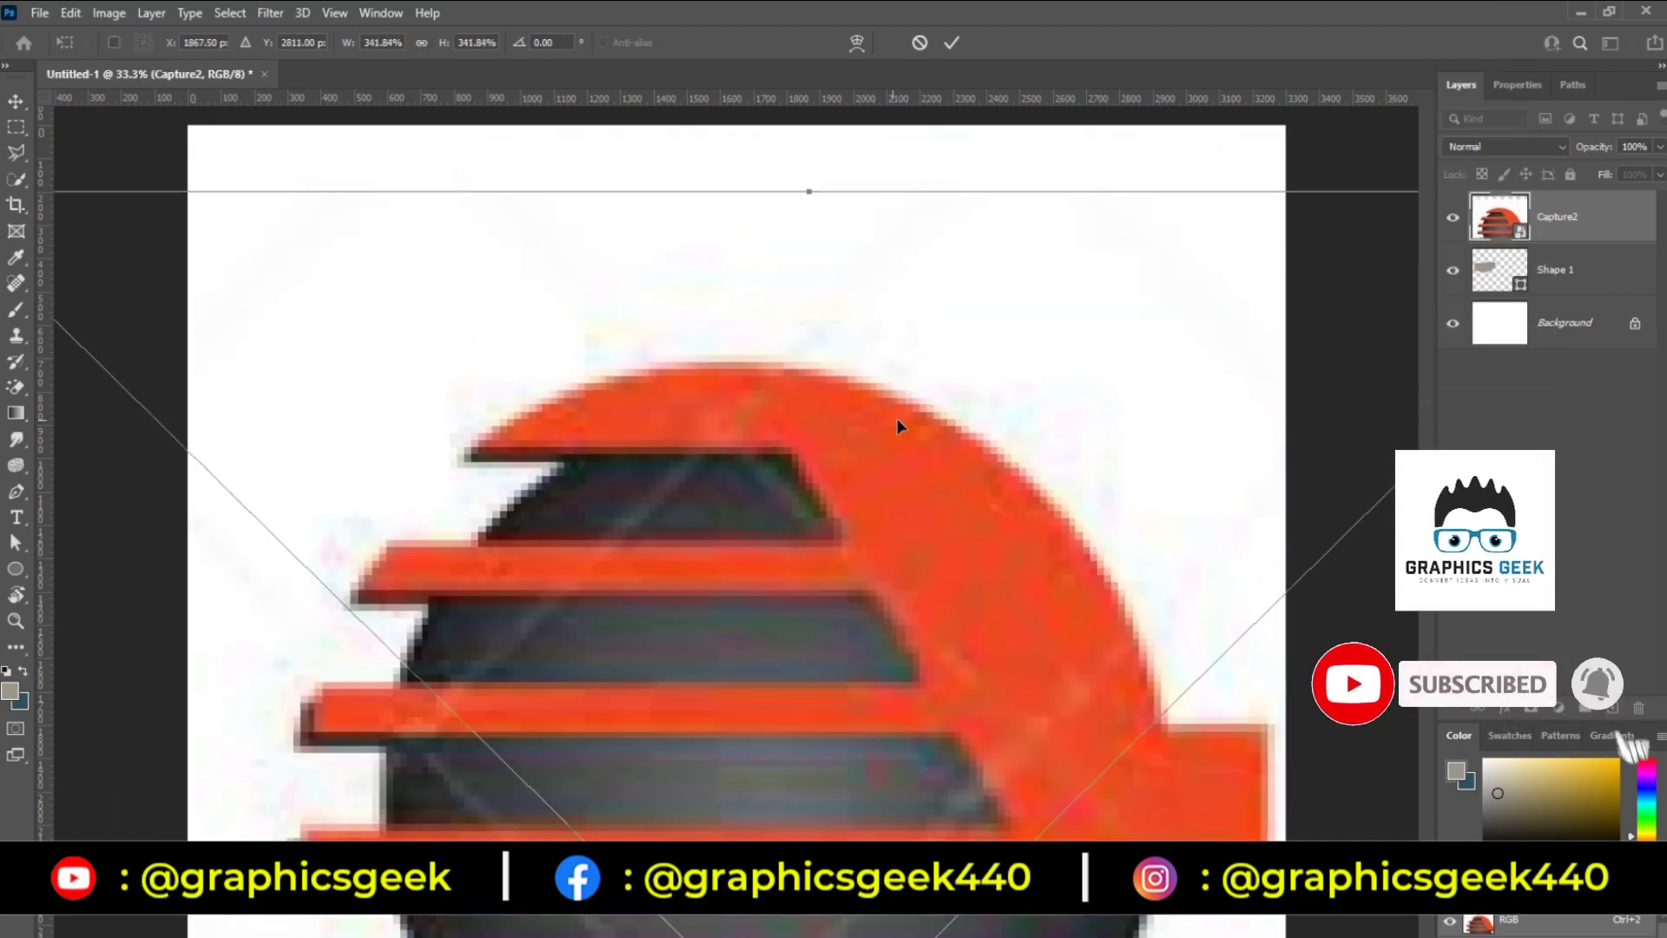
{"action": "left_click_drag", "start_coordinate": [898, 420], "coordinate": [452, 422]}
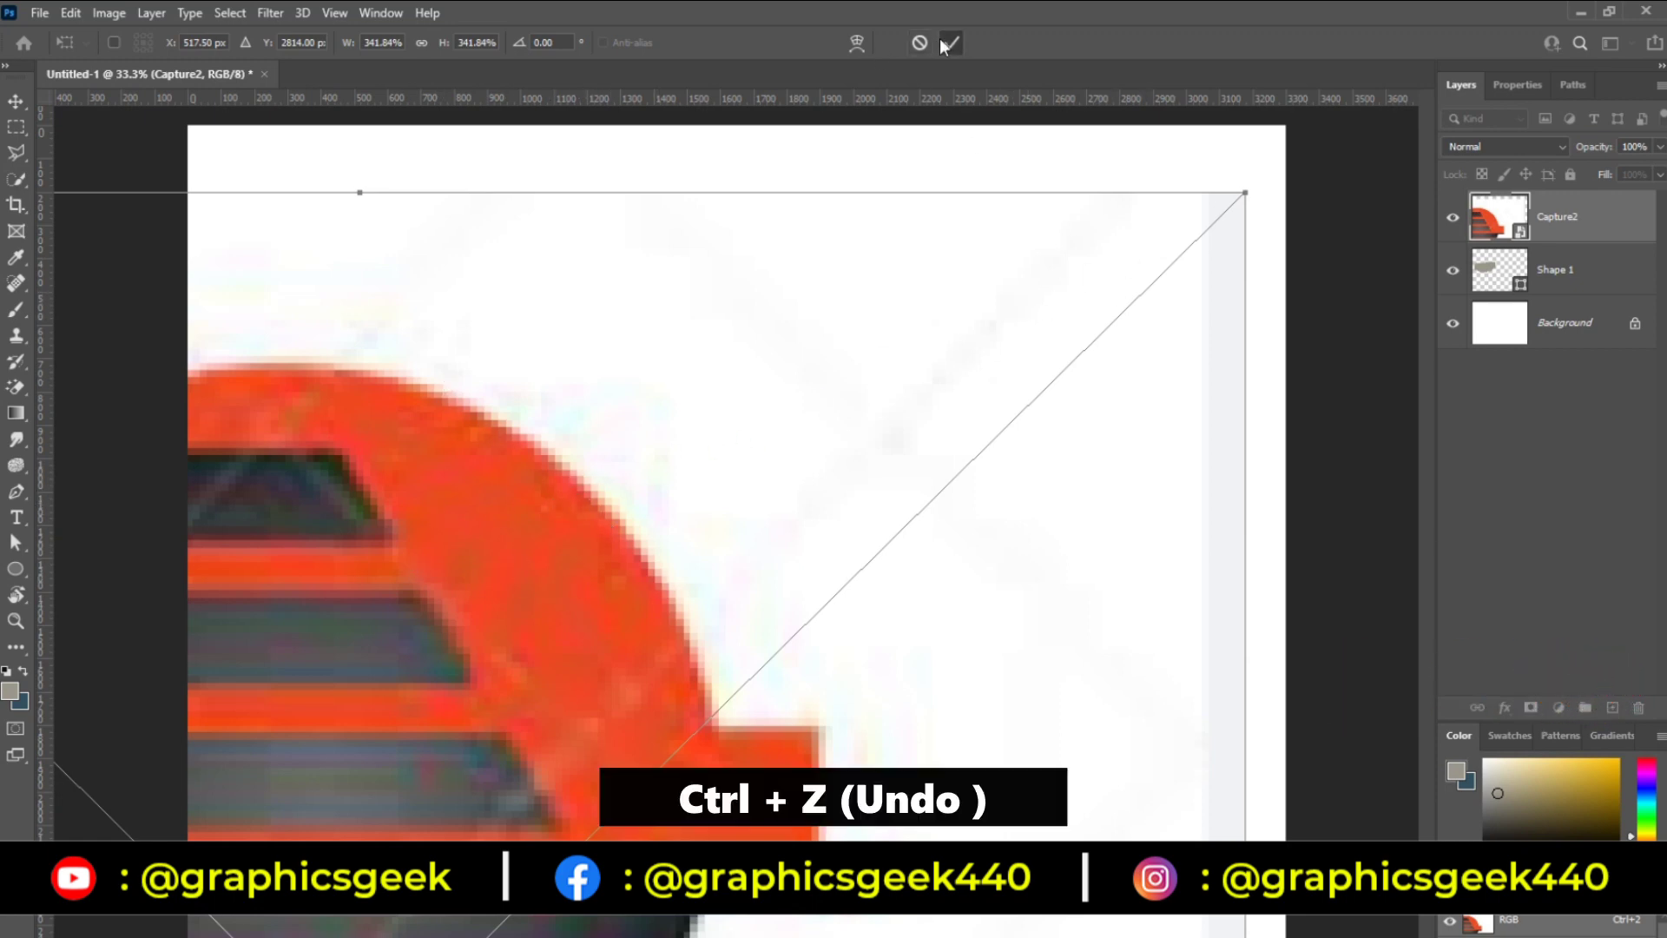
{"action": "key", "text": "ctrl+z"}
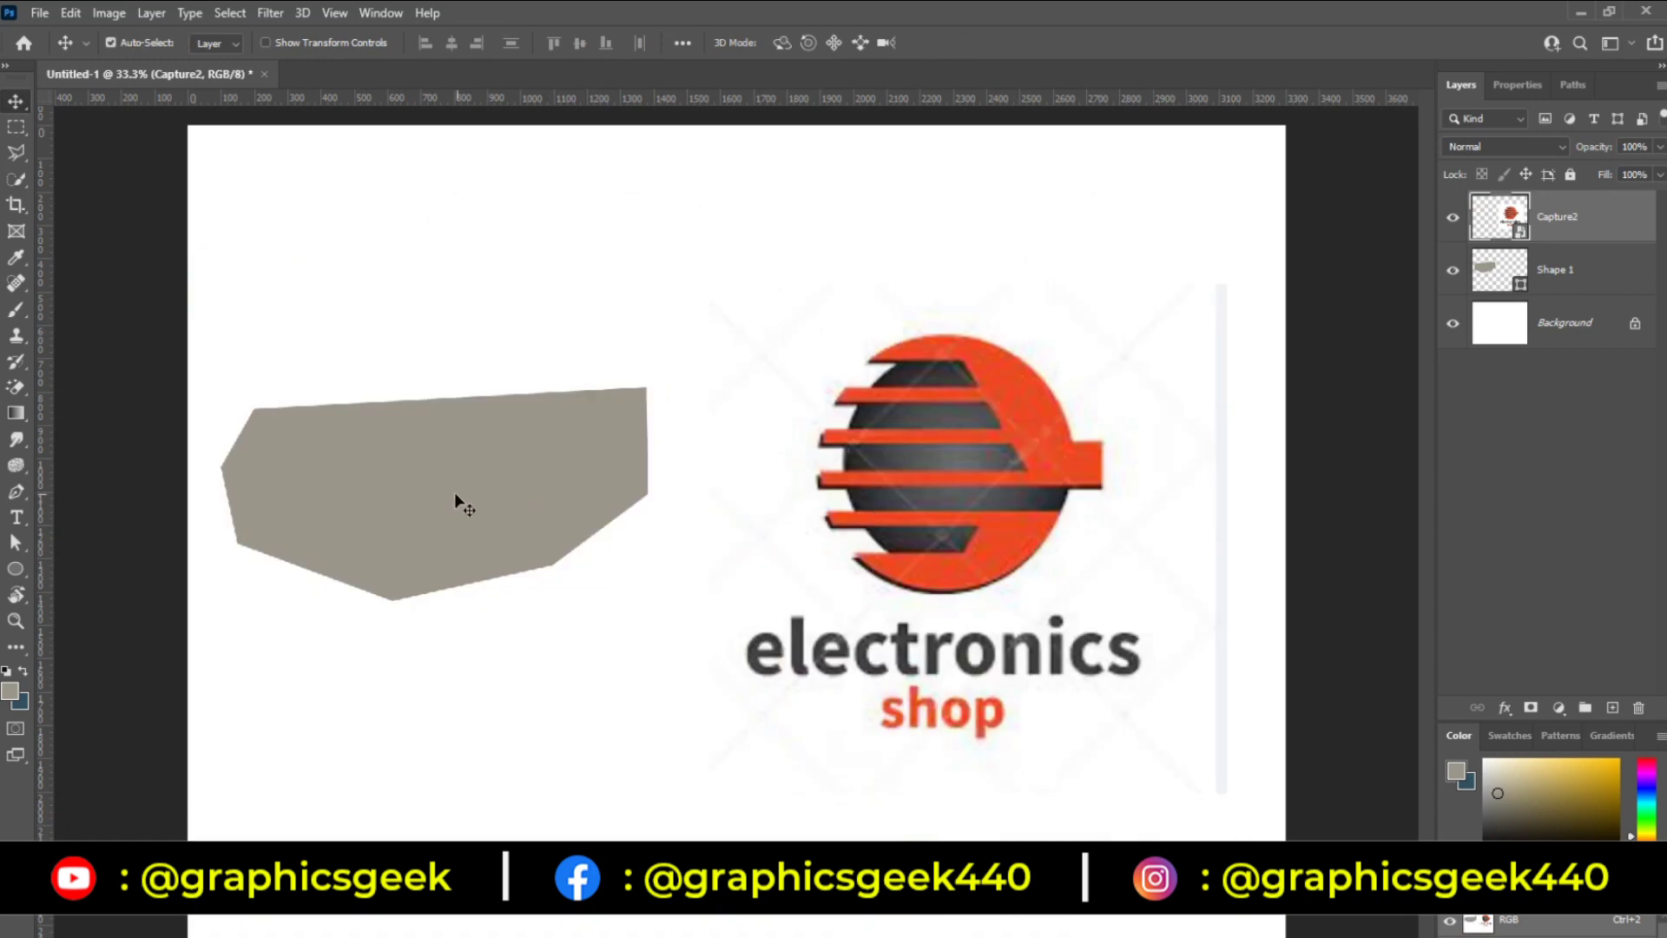
Step: Enlarge and reposition the grey polygon above the logo layer, then undo those changes
{"action": "left_click", "coordinate": [450, 488]}
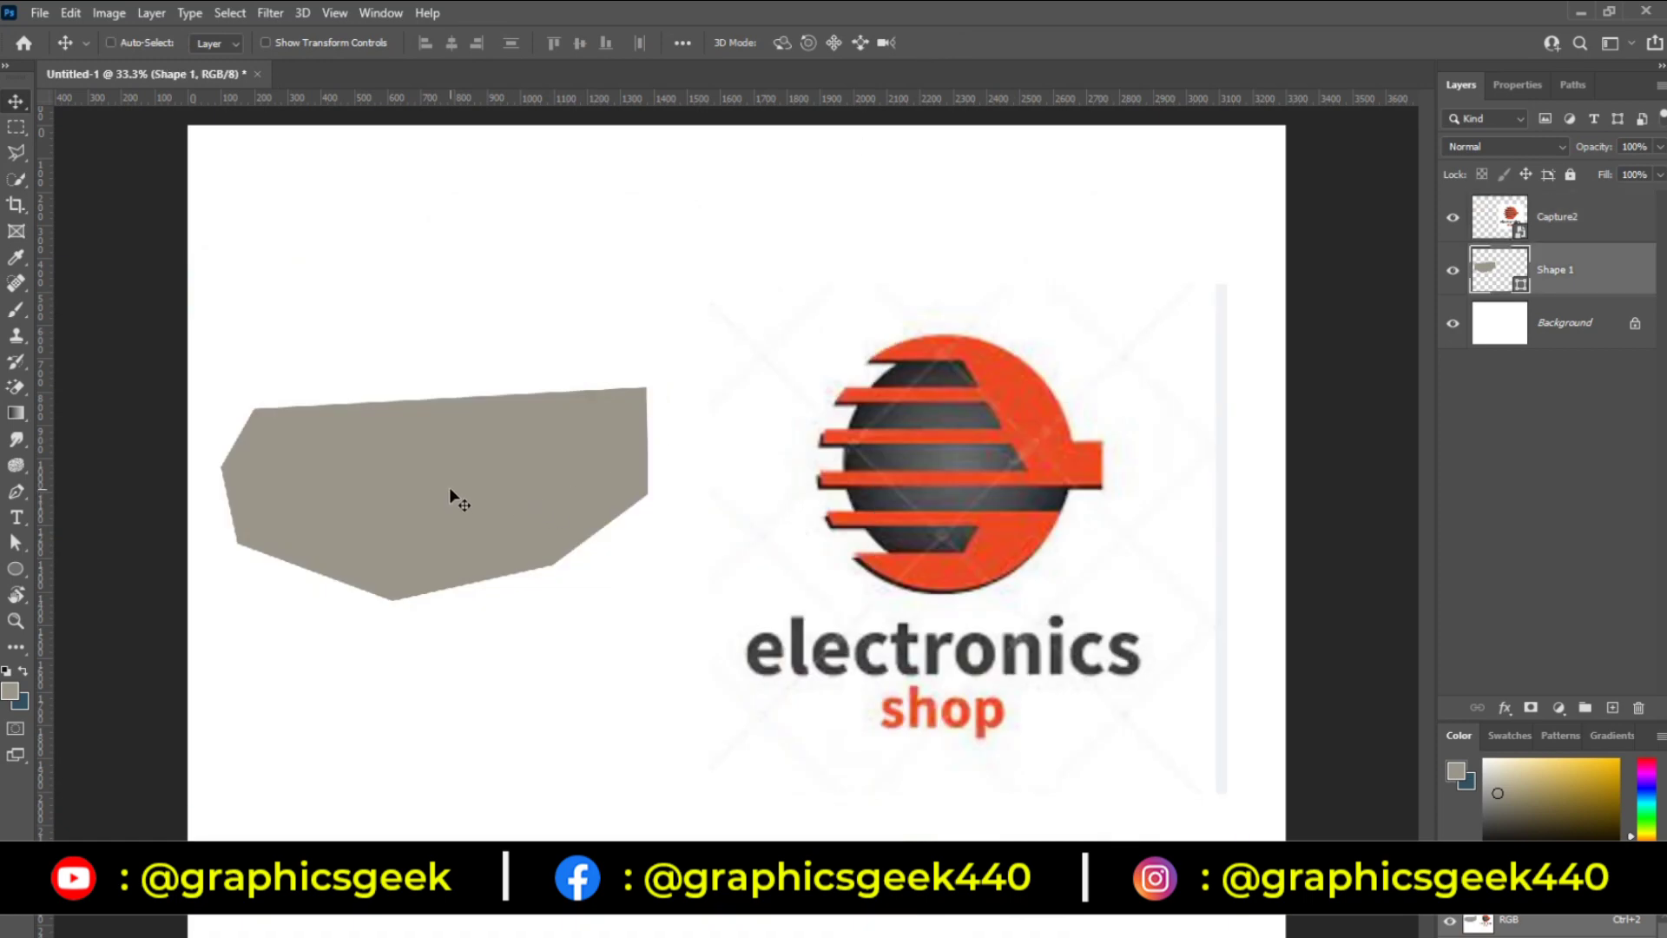
{"action": "key", "text": "ctrl+t"}
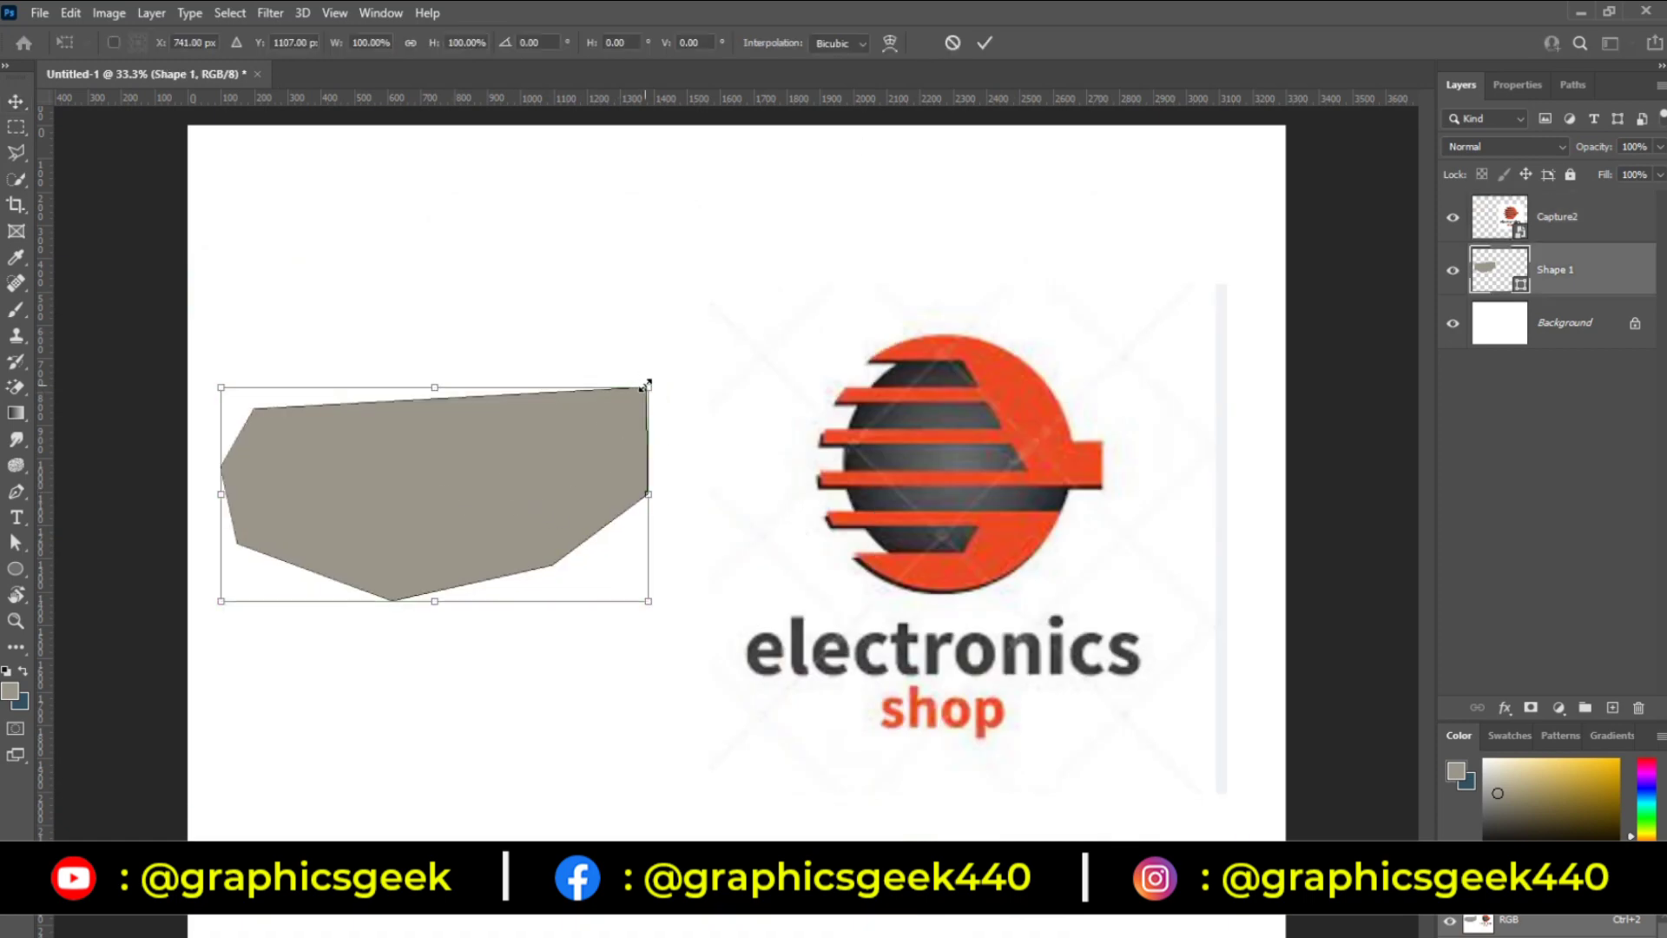
{"action": "left_click_drag", "start_coordinate": [647, 383], "coordinate": [1035, 192]}
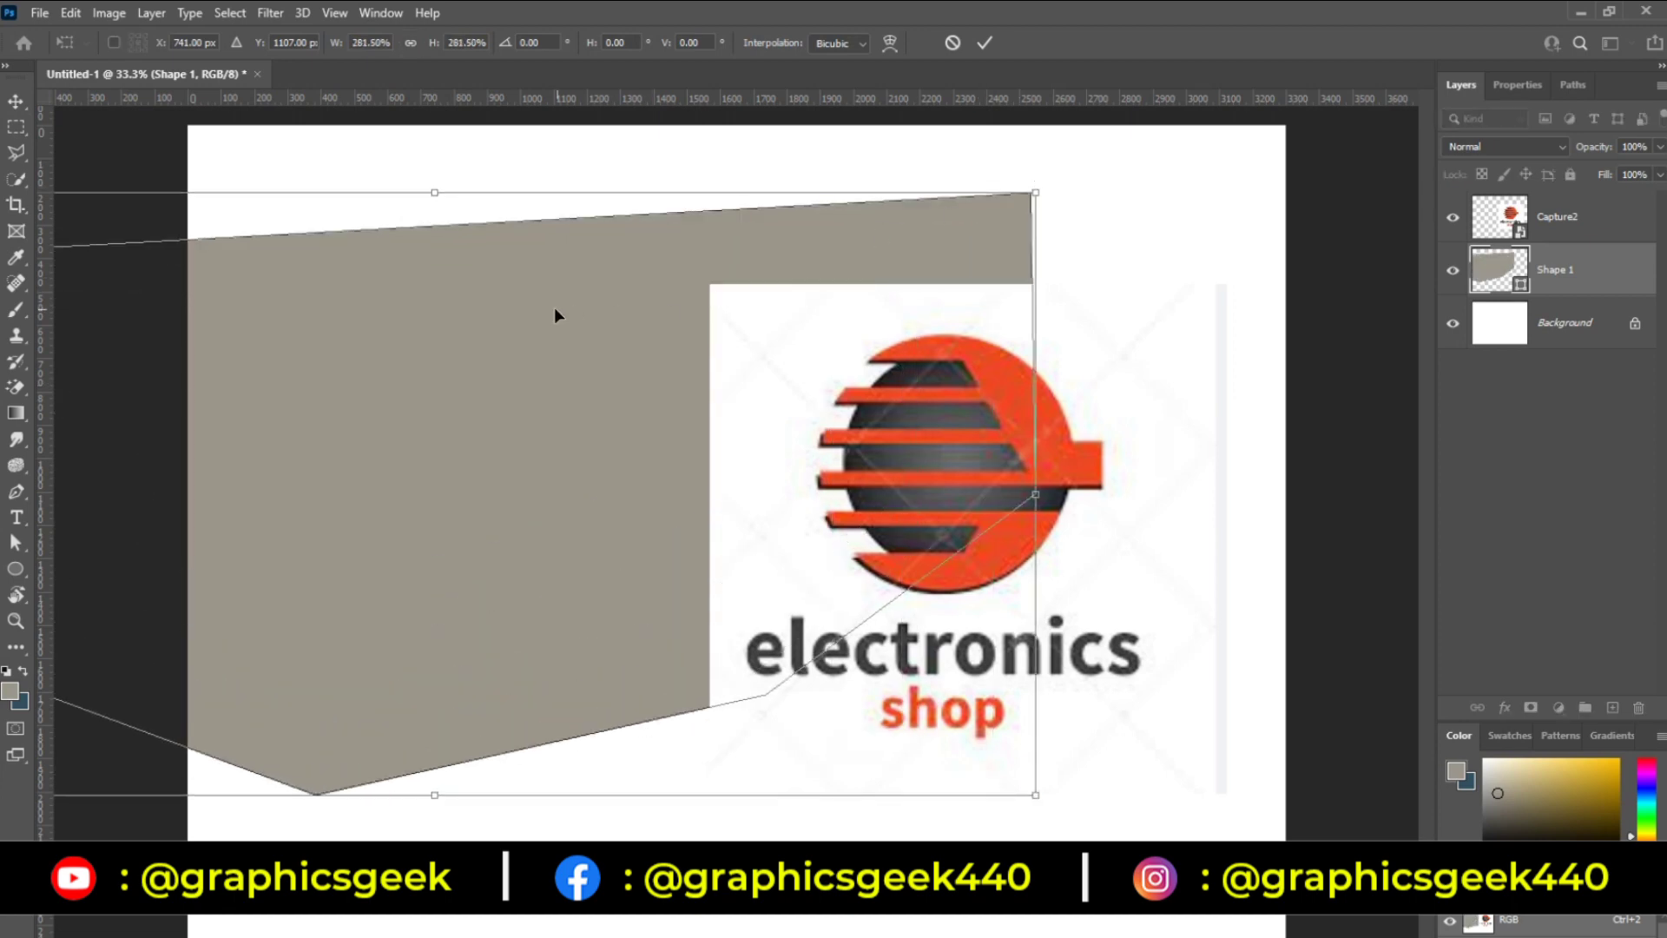
{"action": "left_click", "coordinate": [985, 43]}
{"action": "key", "text": "ctrl+bracketright"}
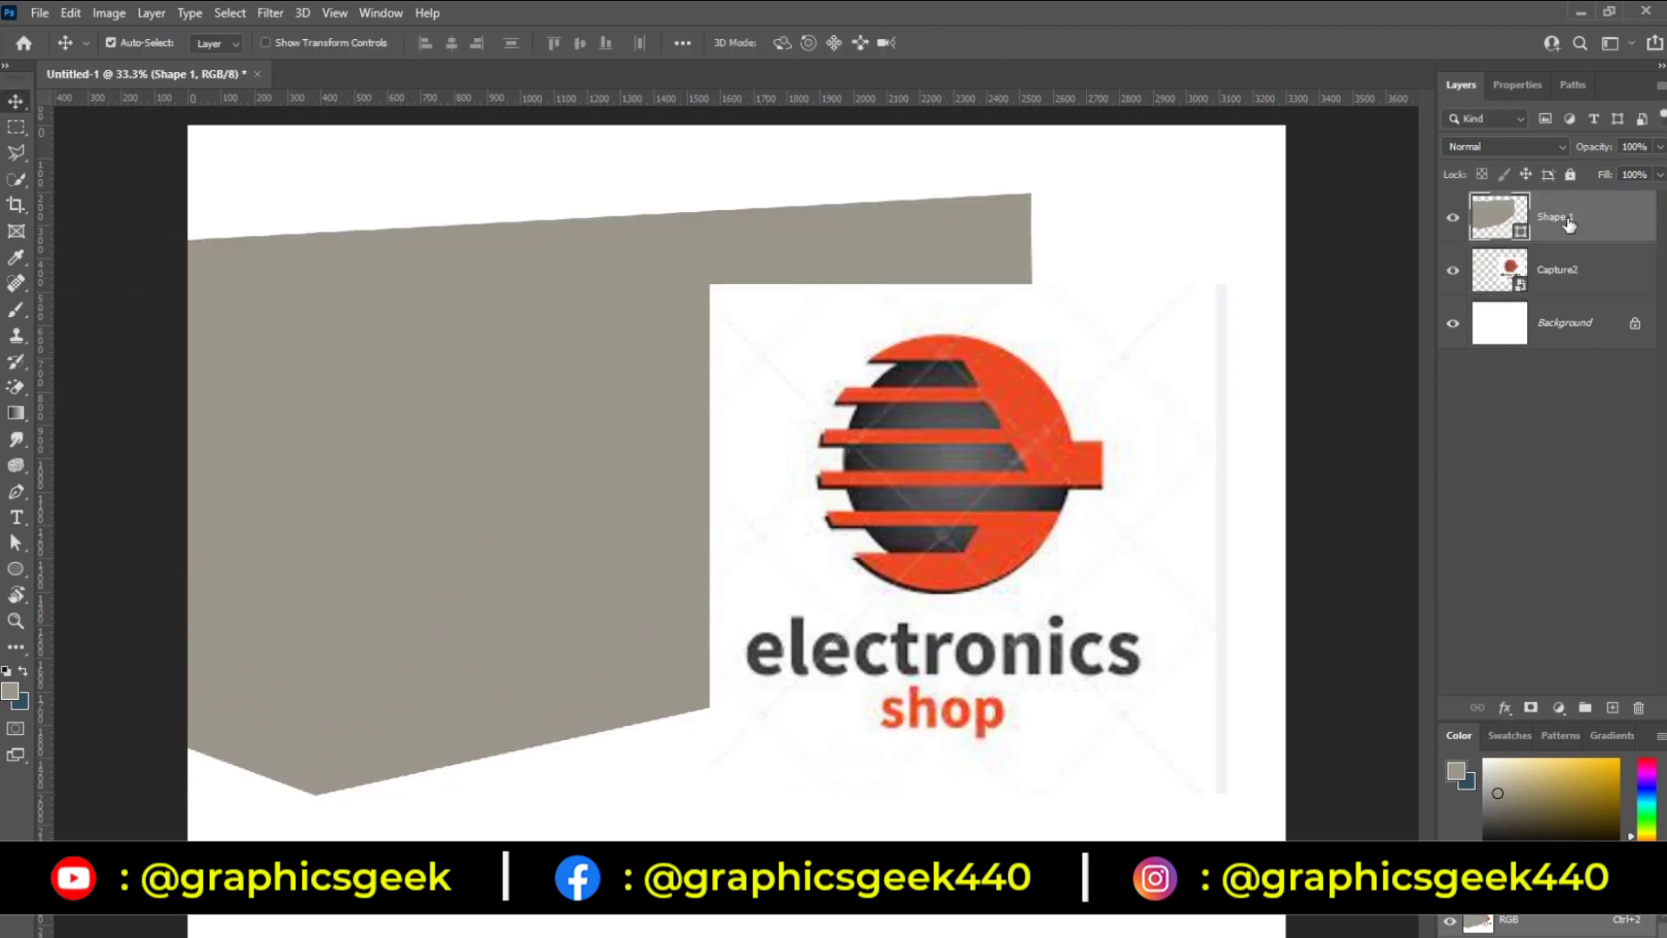
{"action": "mouse_move", "coordinate": [575, 367]}
{"action": "left_mouse_down"}
{"action": "mouse_move", "coordinate": [808, 370]}
{"action": "mouse_move", "coordinate": [838, 354]}
{"action": "left_mouse_up"}
{"action": "key", "text": "ctrl+t"}
{"action": "left_click_drag", "start_coordinate": [832, 482], "coordinate": [694, 540]}
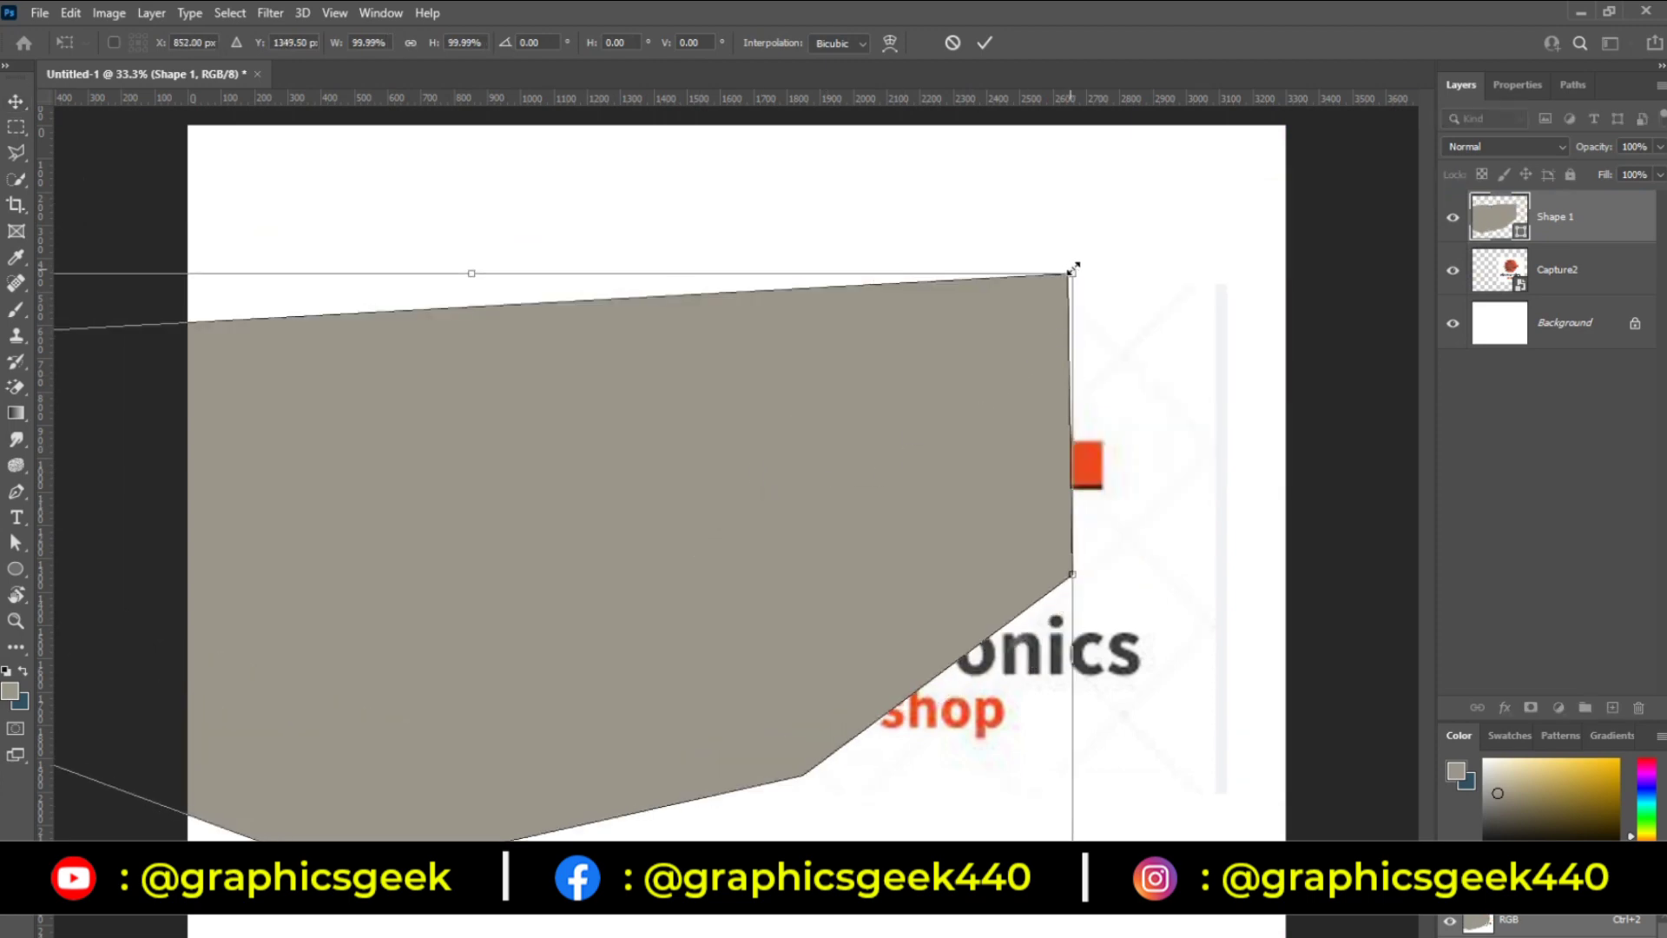
{"action": "left_click_drag", "start_coordinate": [1072, 269], "coordinate": [1183, 211]}
{"action": "left_click_drag", "start_coordinate": [994, 385], "coordinate": [849, 469]}
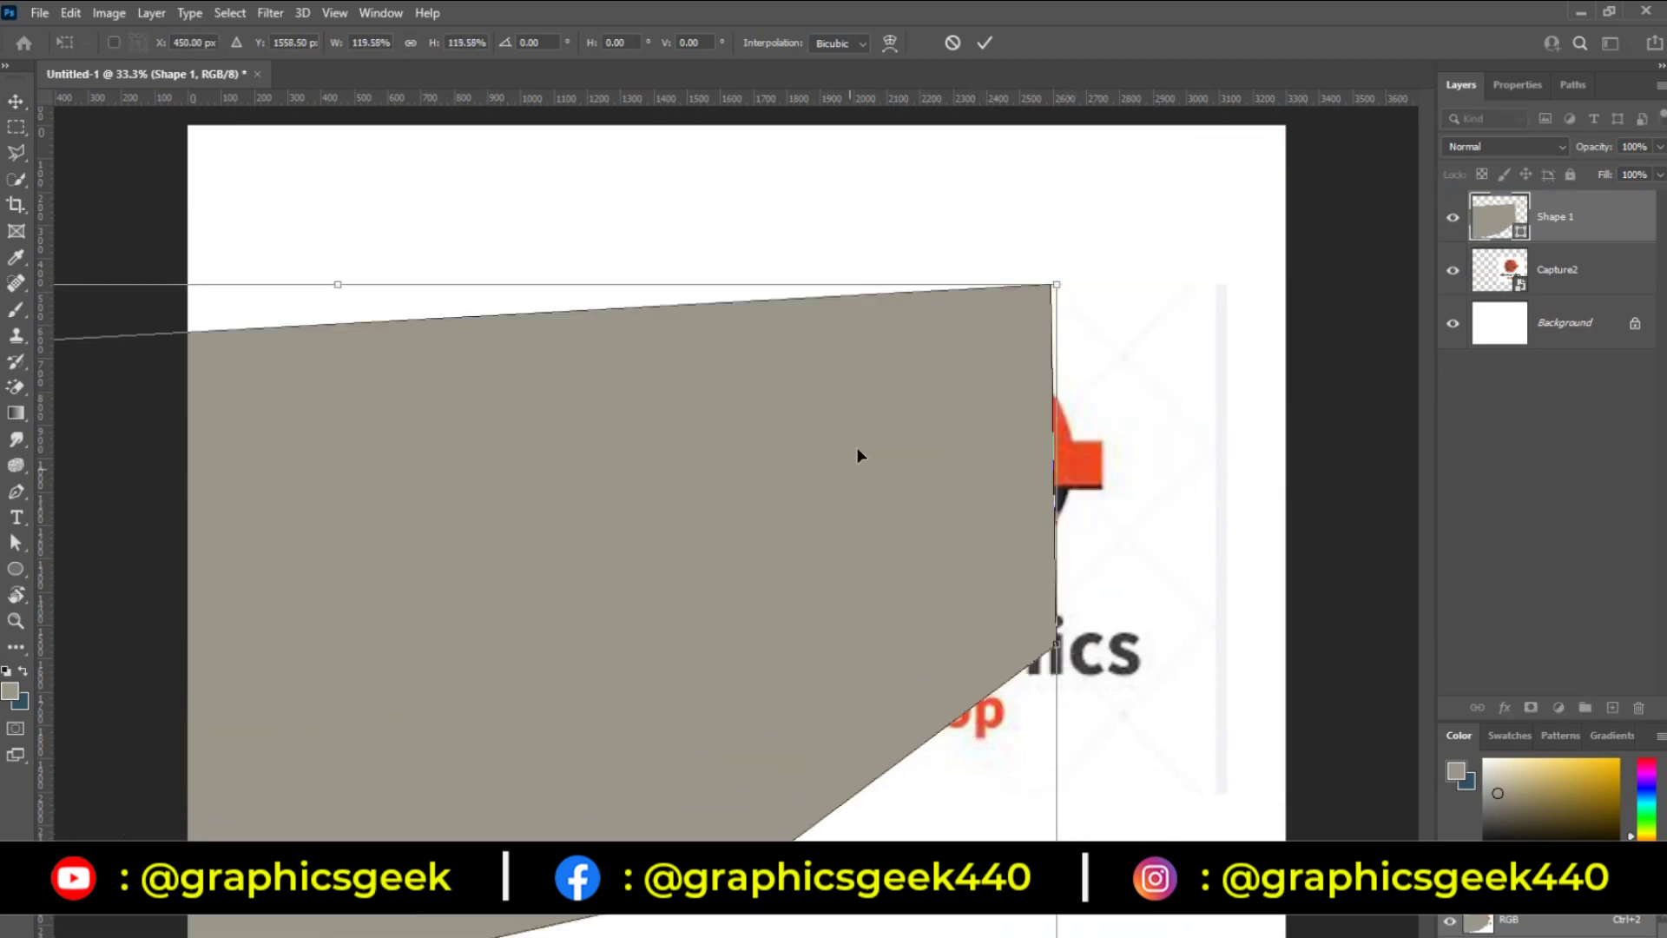
{"action": "left_click", "coordinate": [983, 43]}
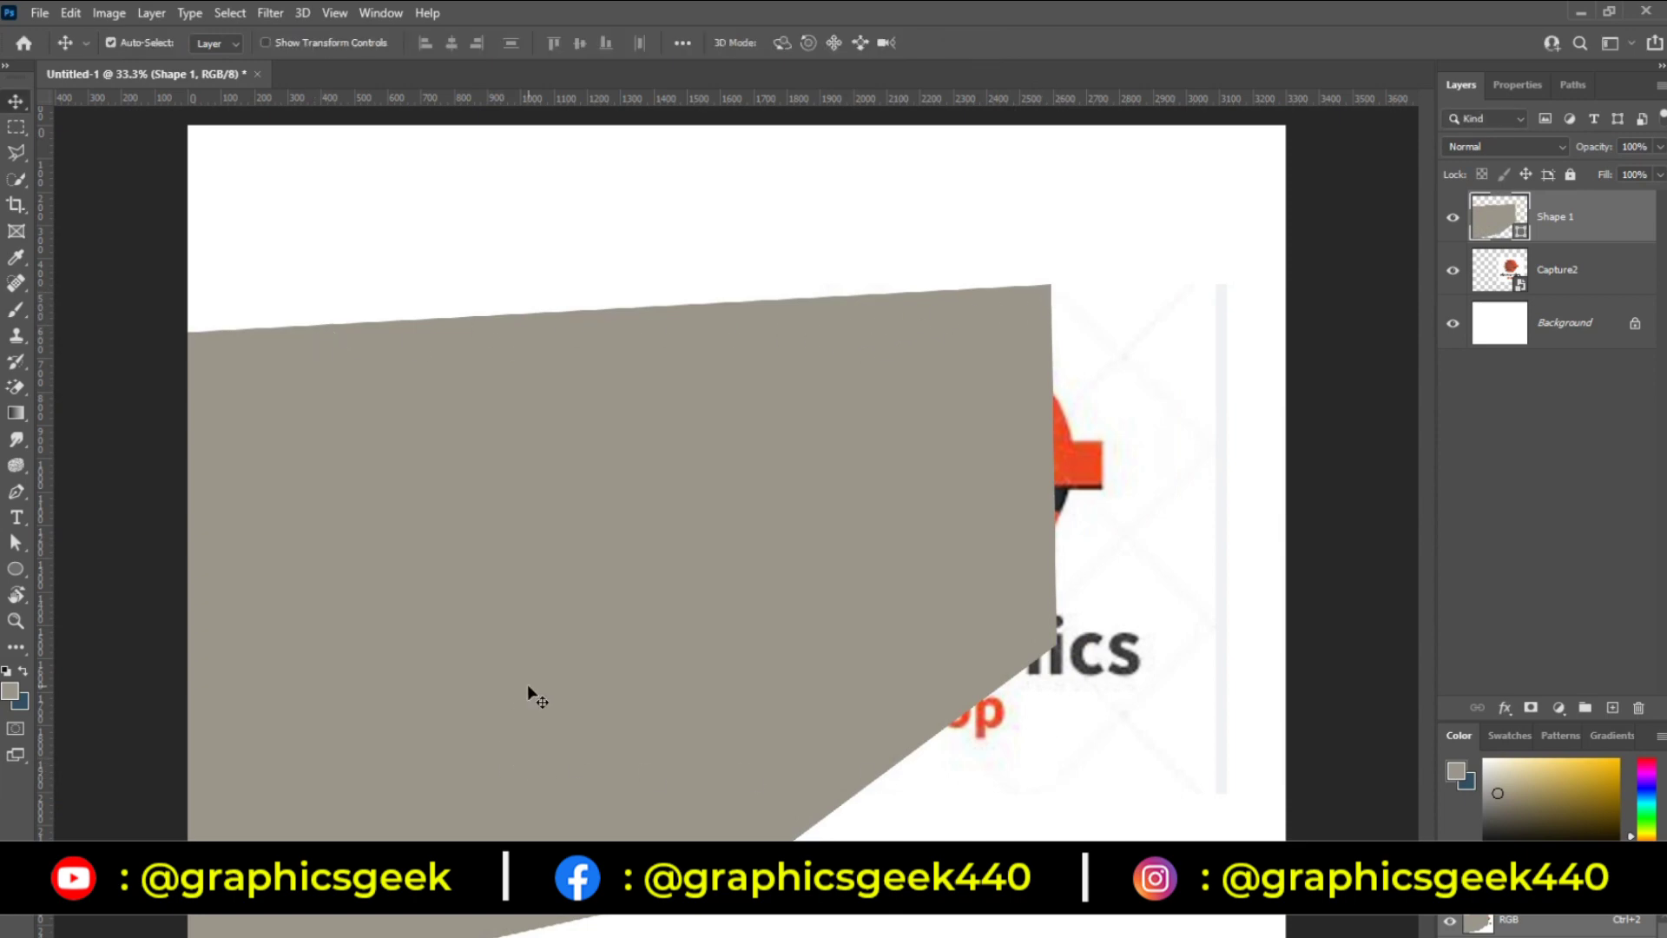
{"action": "key", "text": "ctrl+z"}
{"action": "key", "text": "ctrl+z"}
{"action": "key", "text": "ctrl+z"}
{"action": "key", "text": "ctrl+z"}
{"action": "key", "text": "ctrl+z"}
{"action": "key", "text": "ctrl+z"}
{"action": "key", "text": "ctrl+z"}
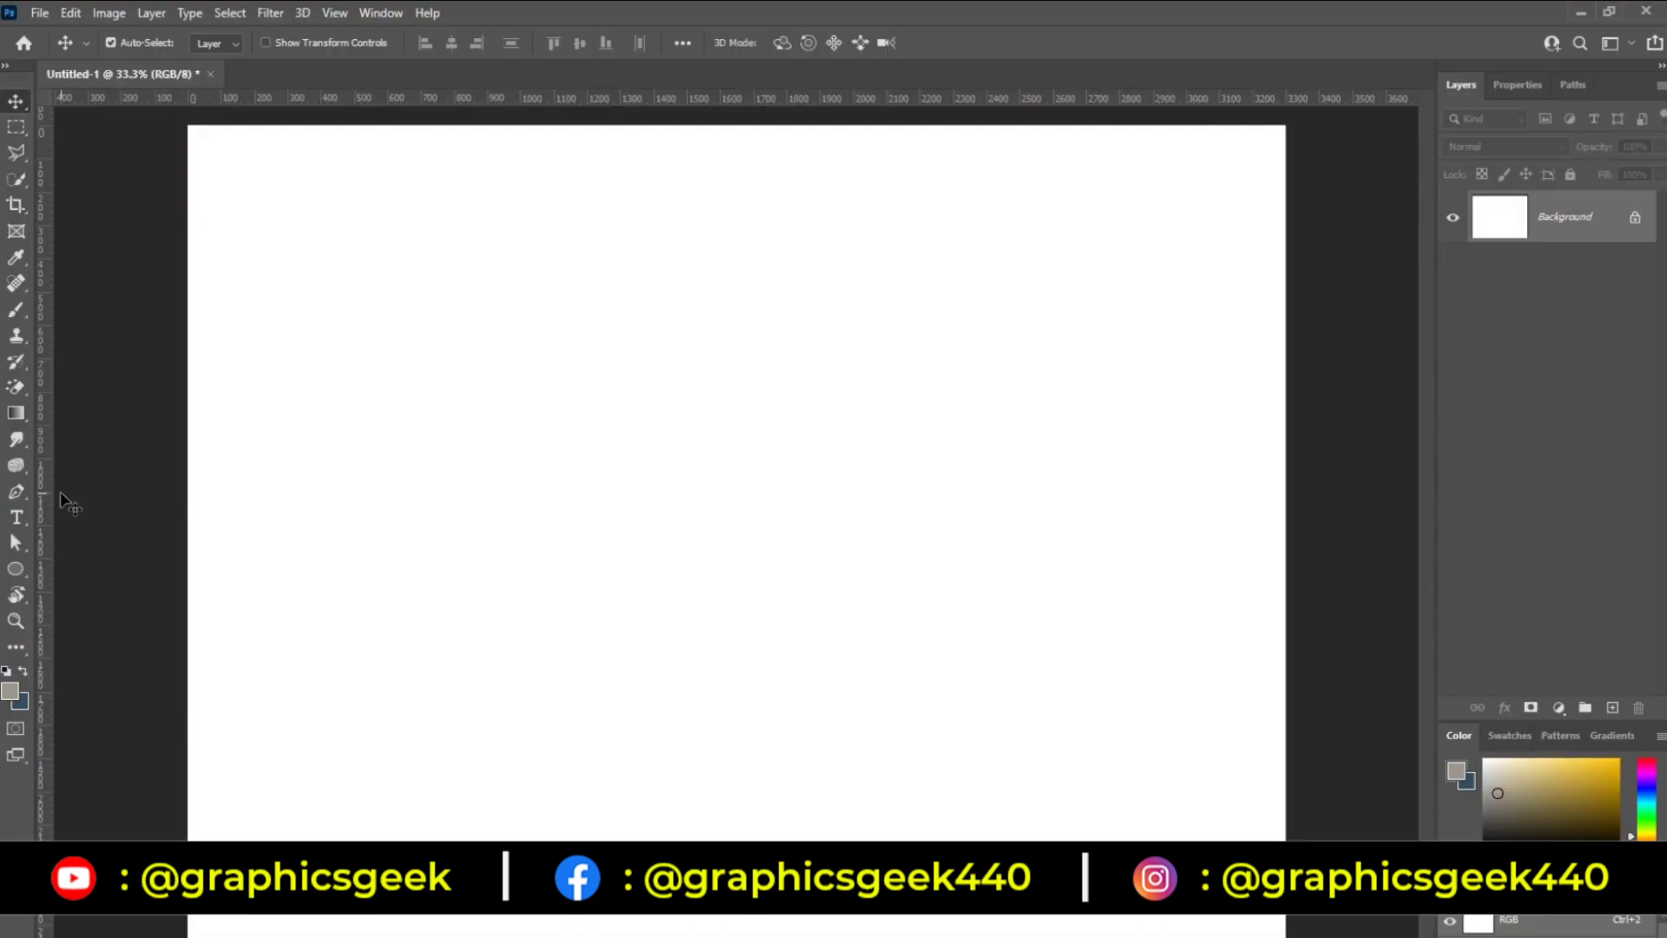
Step: Draw a closed freehand shape with the Freeform Pen Tool, then undo it
{"action": "left_click", "coordinate": [29, 491]}
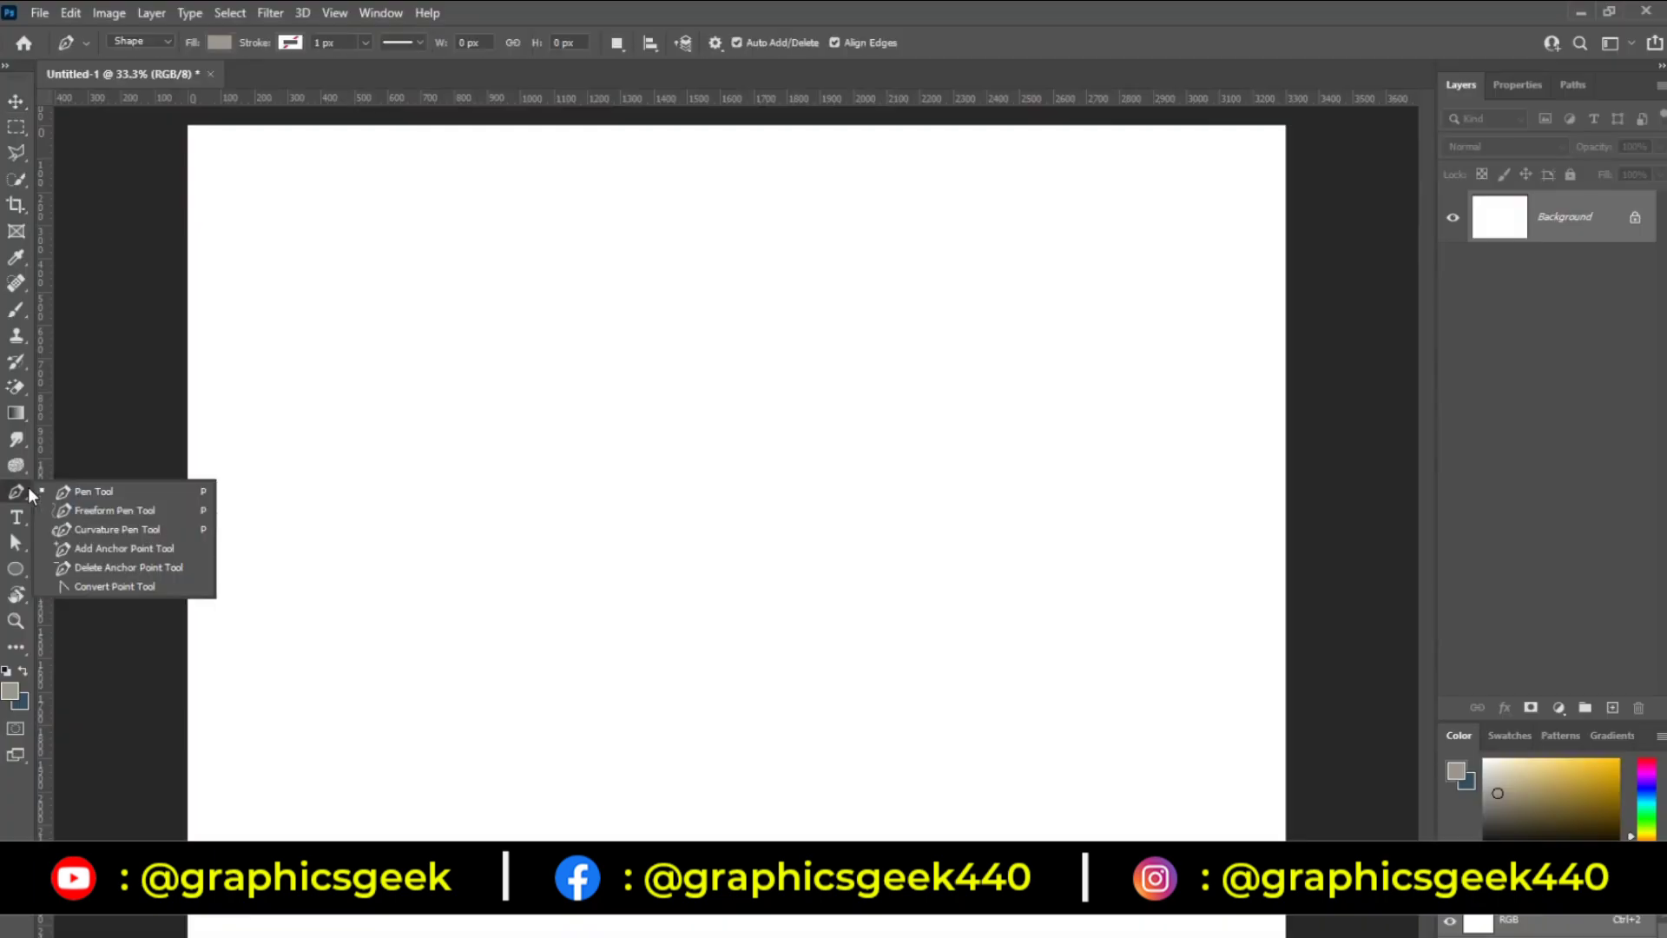
{"action": "left_click", "coordinate": [116, 512]}
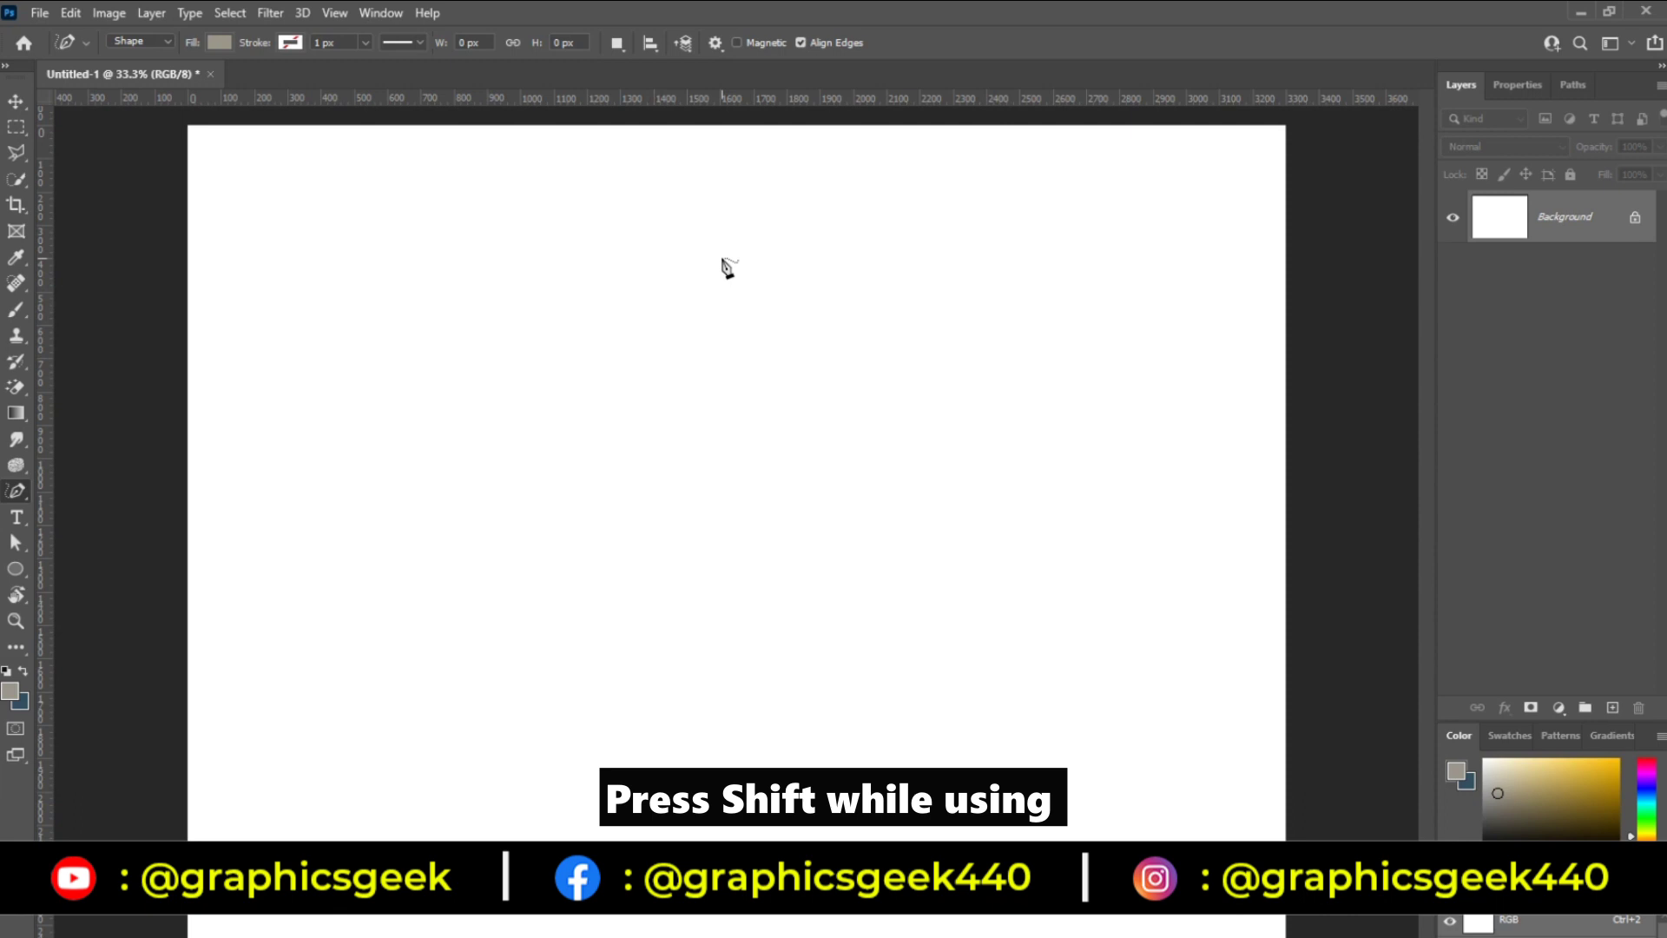
{"action": "left_click_drag", "start_coordinate": [704, 249], "coordinate": [636, 448]}
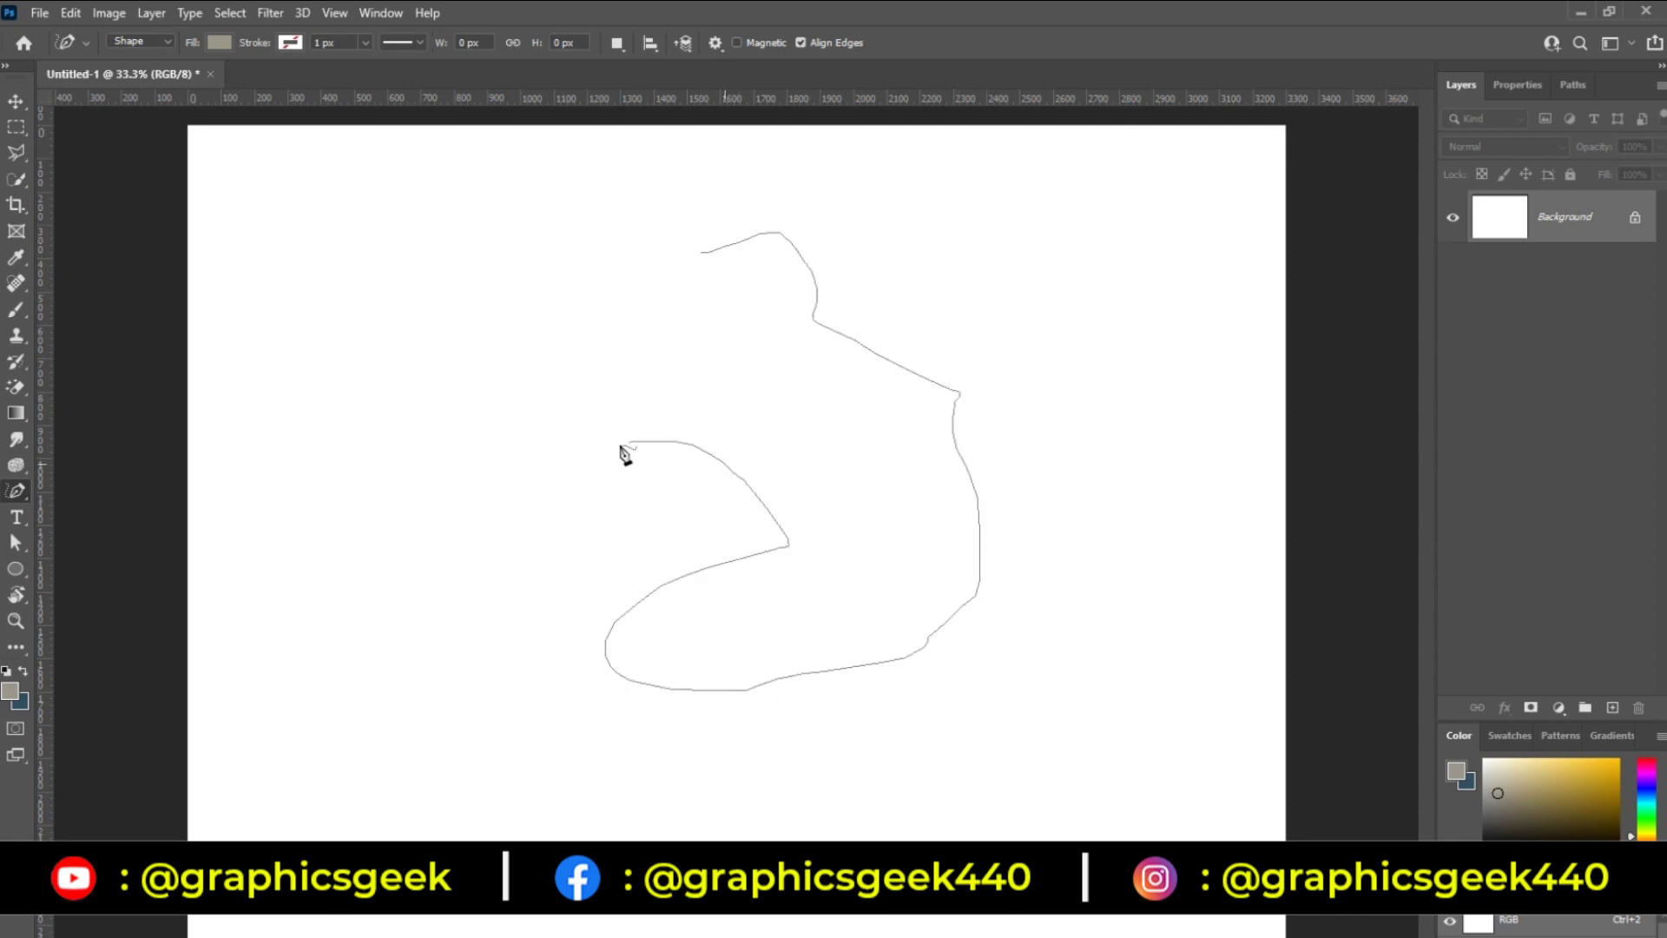
{"action": "left_click_drag", "start_coordinate": [636, 447], "coordinate": [703, 251]}
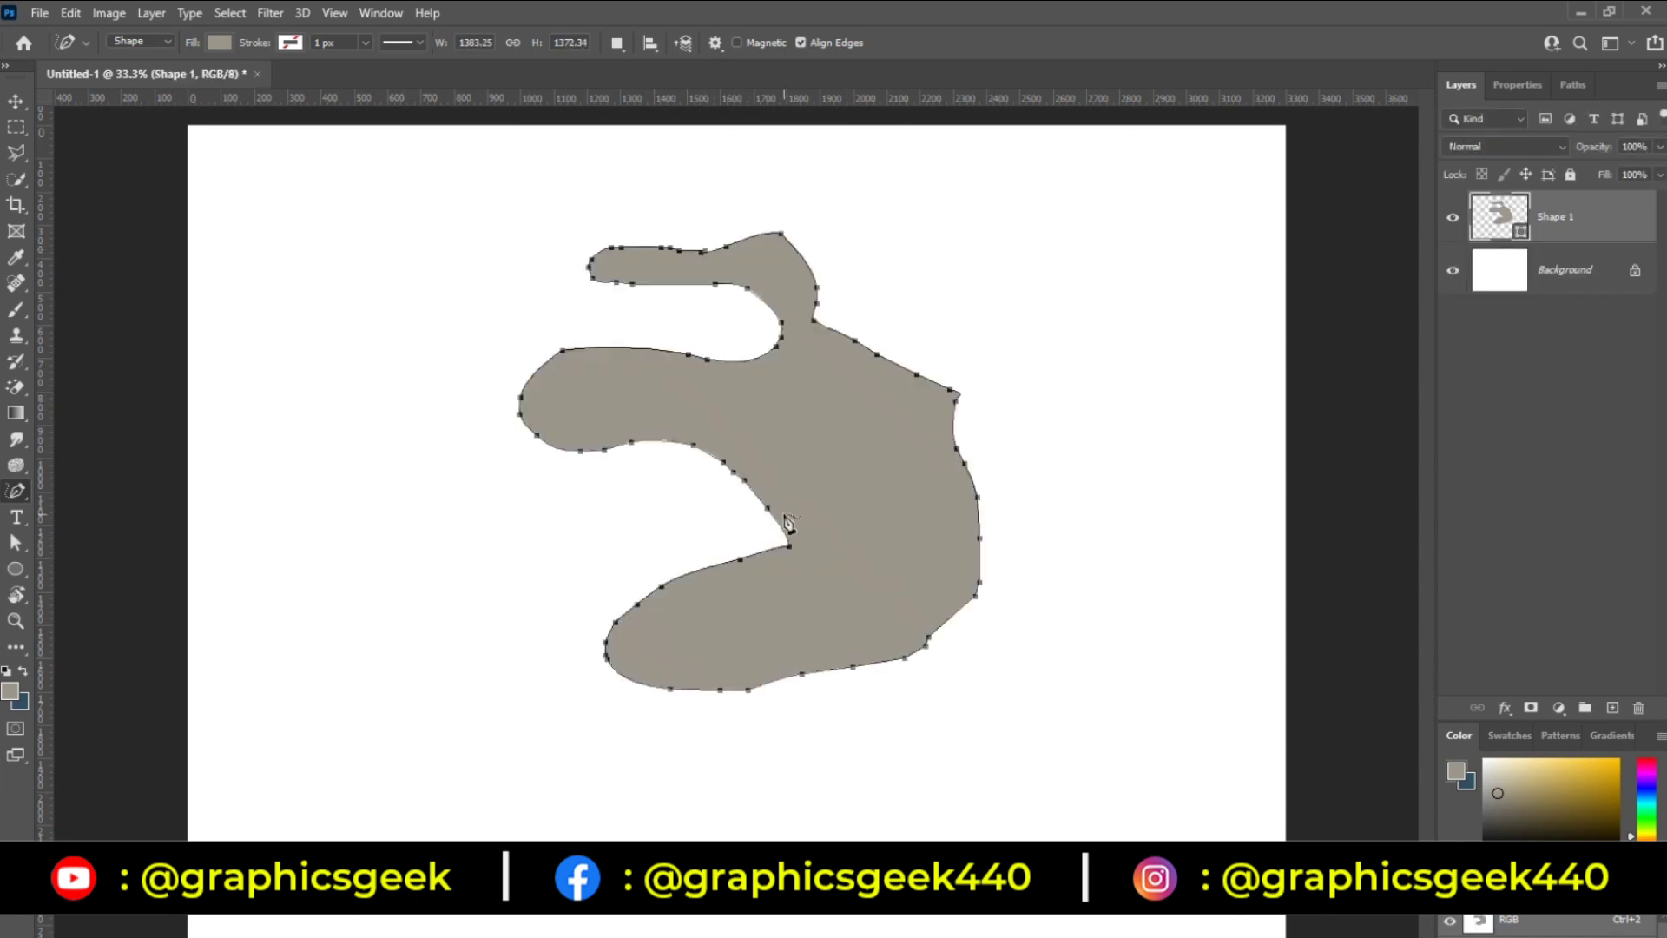
{"action": "key", "text": "ctrl+z"}
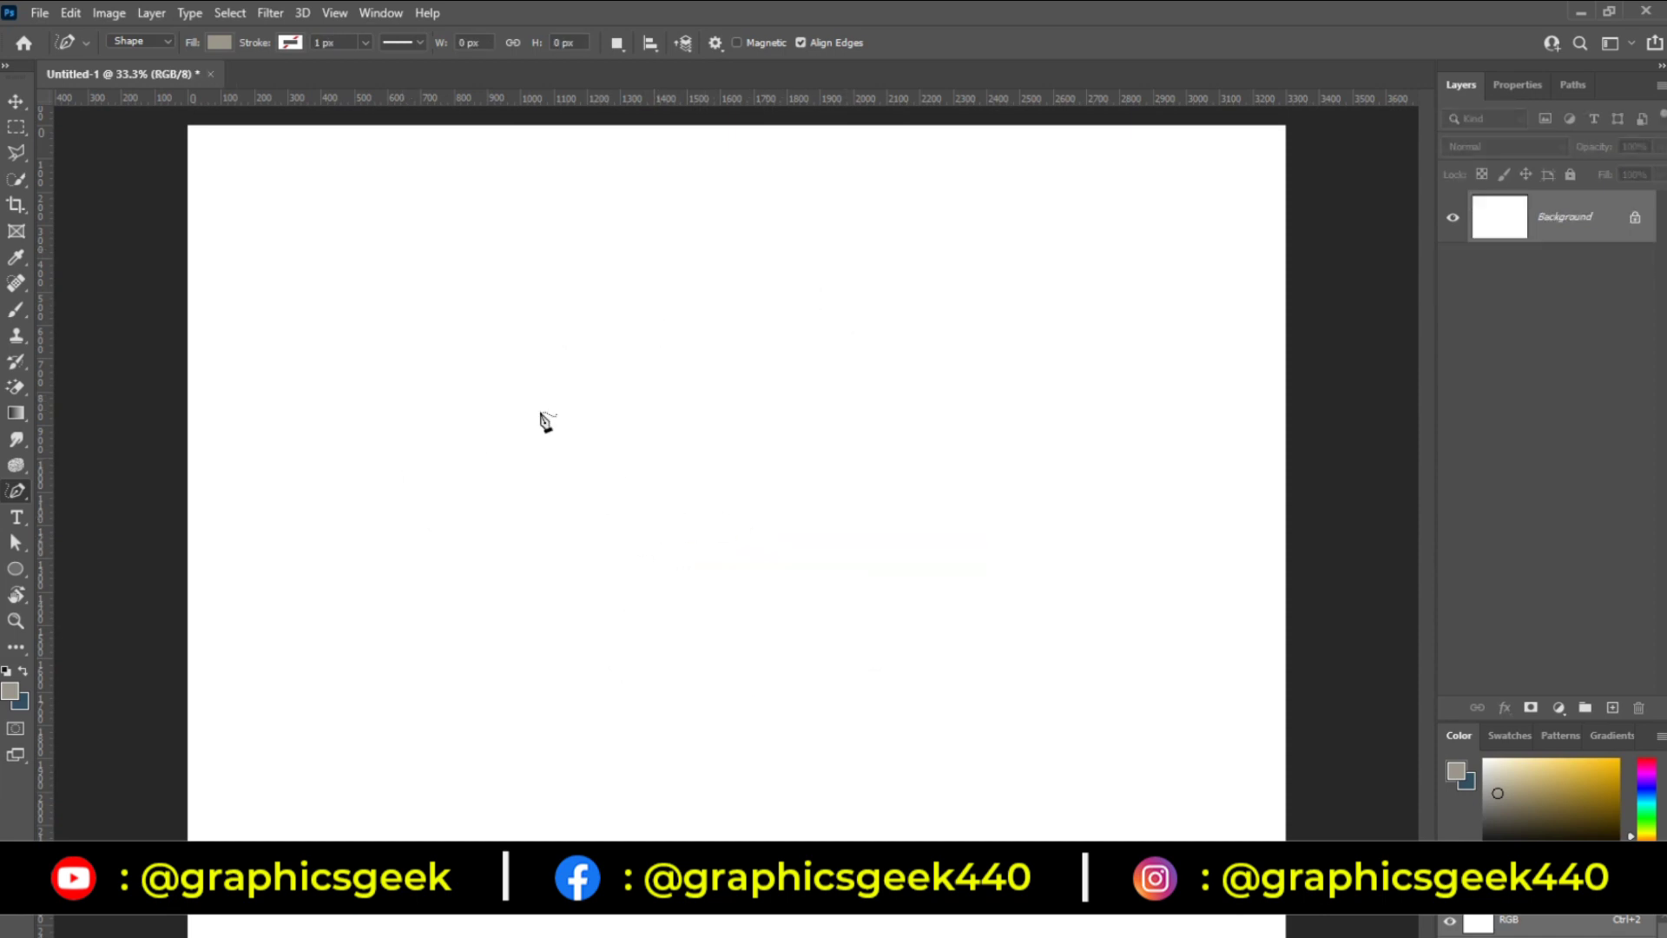
Step: Trace and delete a freeform test path, try the Curvature Pen, then return to the standard Pen
{"action": "left_click", "coordinate": [130, 70]}
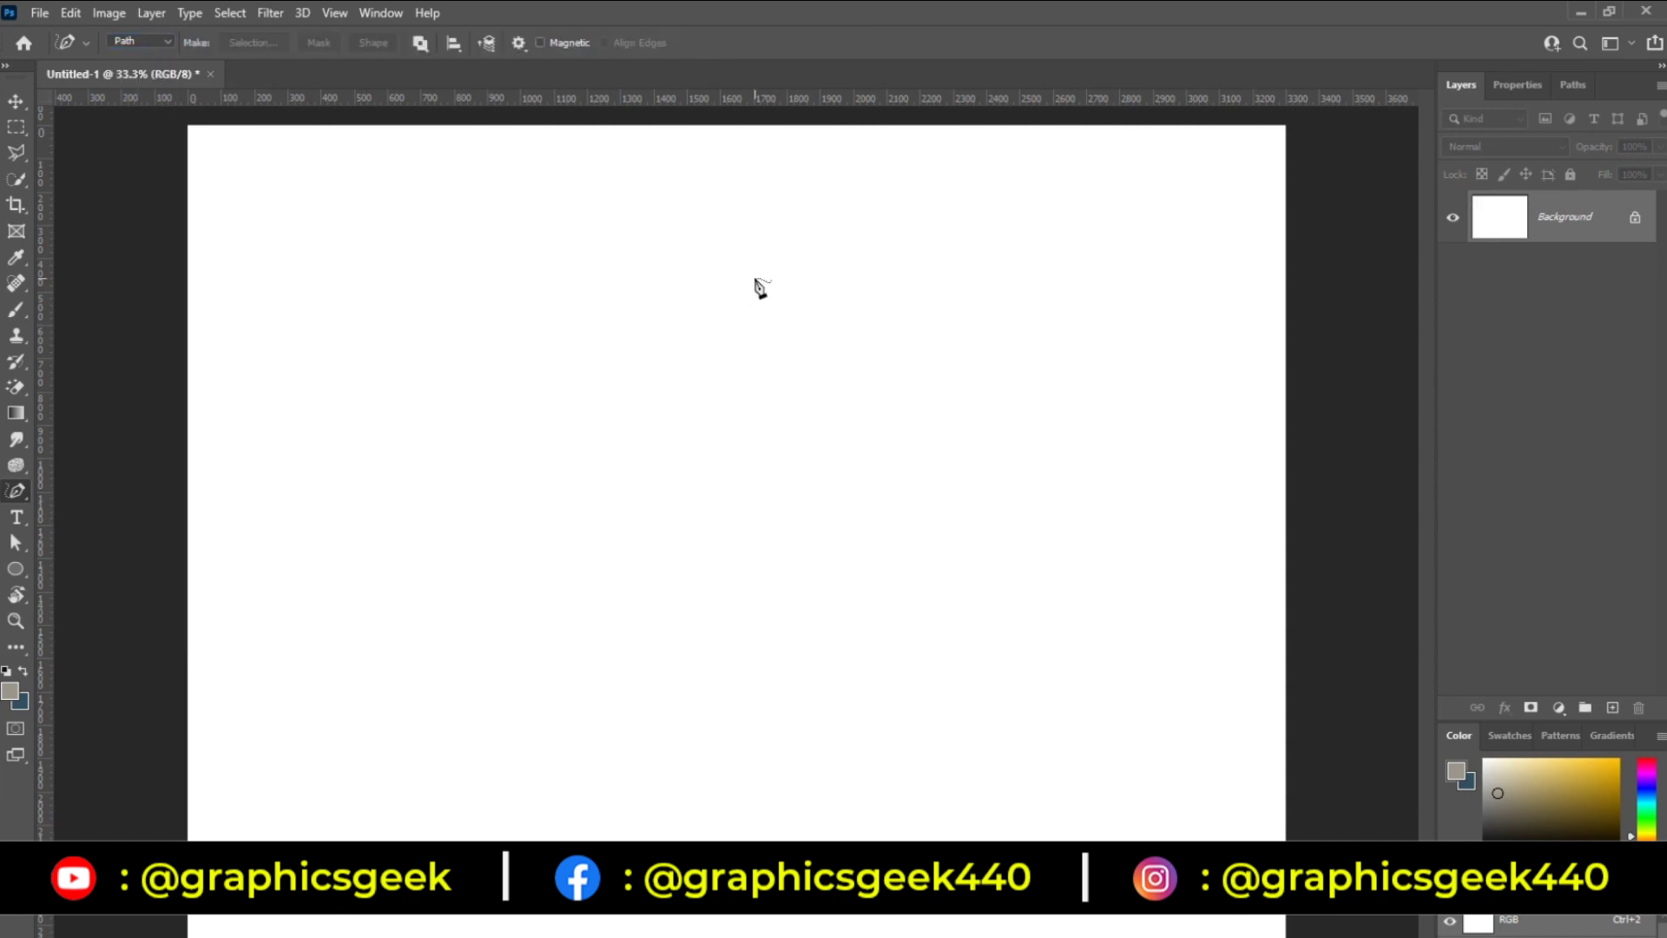
{"action": "mouse_move", "coordinate": [946, 187]}
{"action": "left_mouse_down"}
{"action": "mouse_move", "coordinate": [904, 361]}
{"action": "mouse_move", "coordinate": [968, 615]}
{"action": "mouse_move", "coordinate": [547, 689]}
{"action": "mouse_move", "coordinate": [759, 633]}
{"action": "mouse_move", "coordinate": [461, 547]}
{"action": "mouse_move", "coordinate": [349, 404]}
{"action": "mouse_move", "coordinate": [748, 160]}
{"action": "mouse_move", "coordinate": [961, 160]}
{"action": "mouse_move", "coordinate": [937, 198]}
{"action": "left_mouse_up"}
{"action": "key", "text": "Delete"}
{"action": "right_click", "coordinate": [15, 491]}
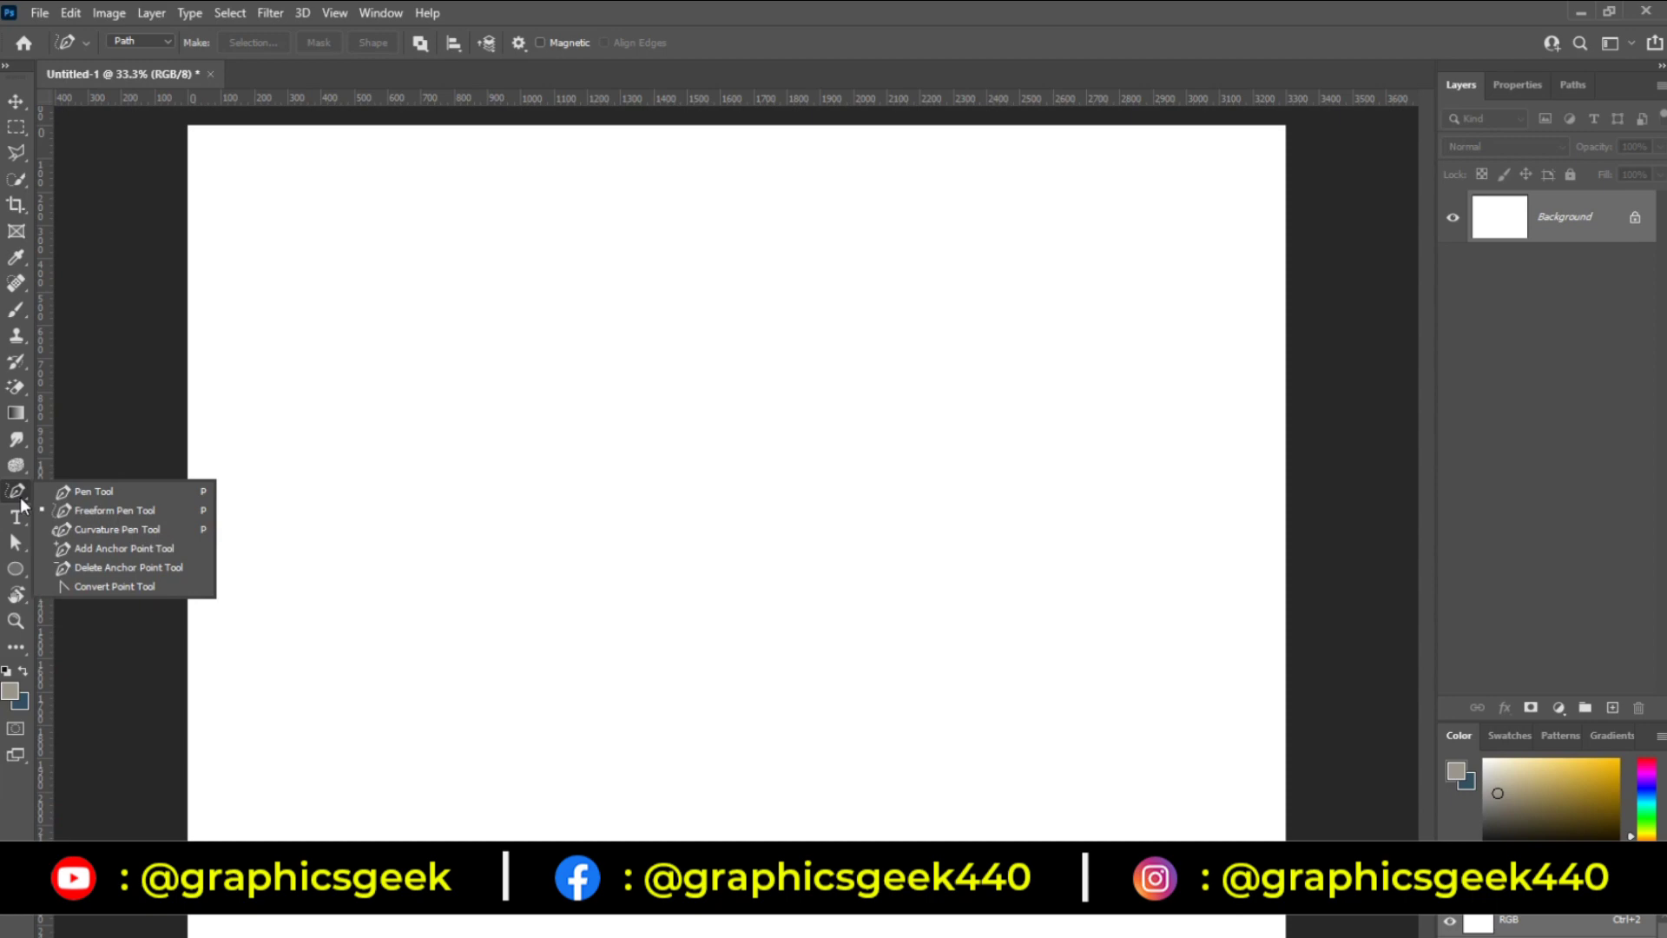
{"action": "left_click", "coordinate": [108, 535]}
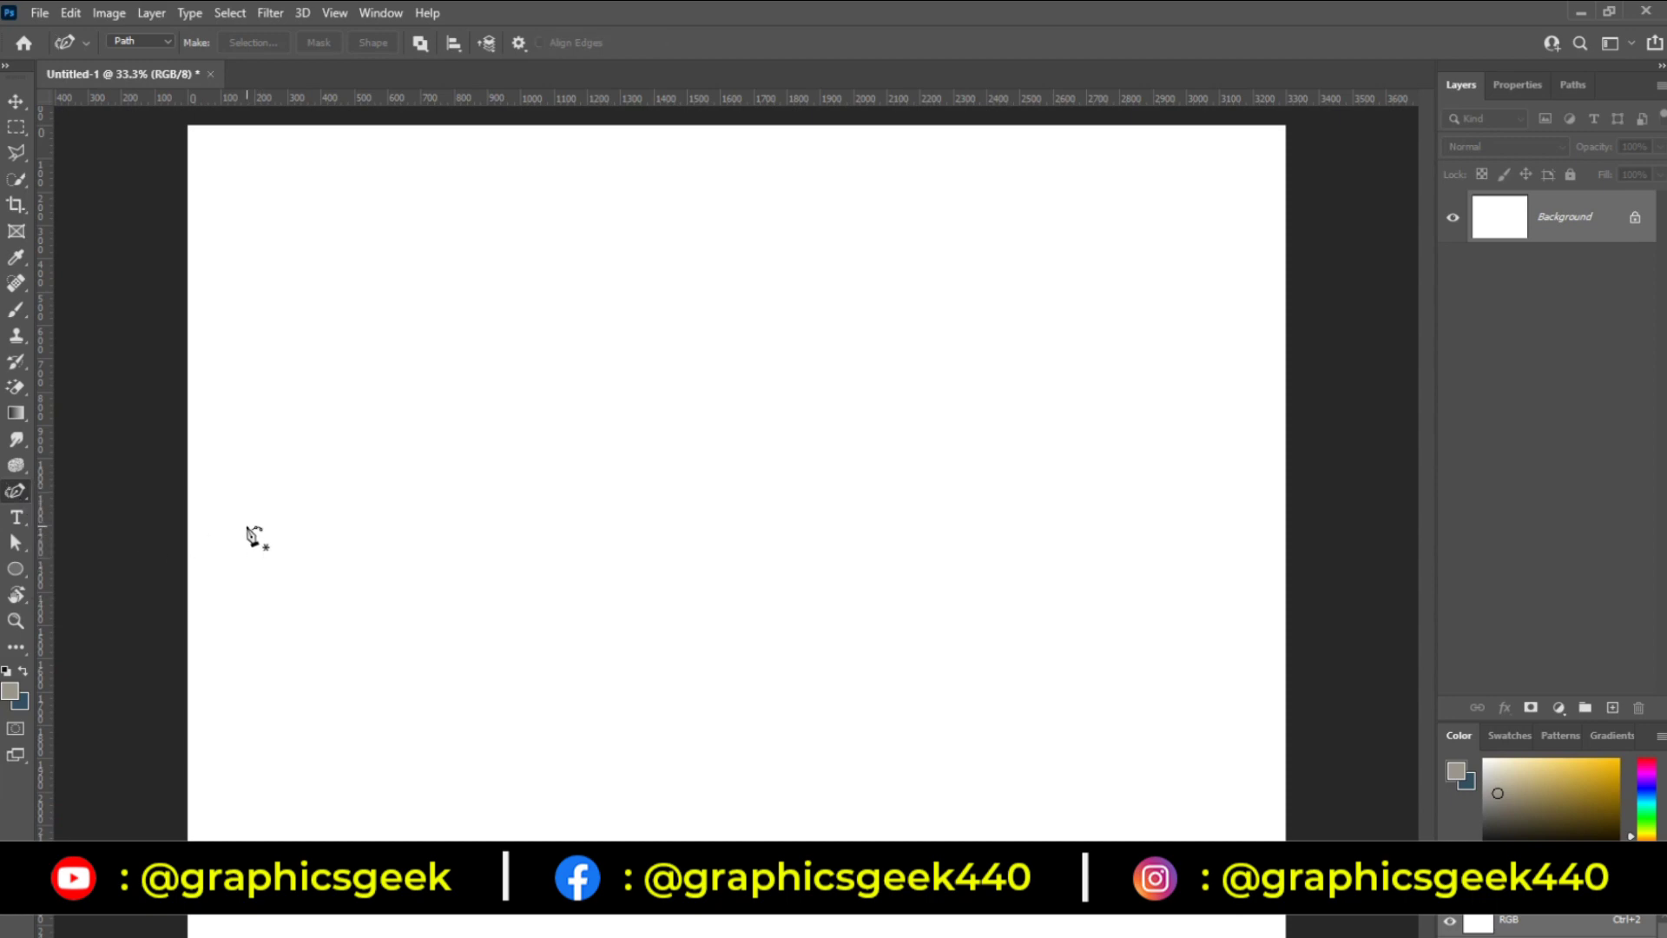
{"action": "key", "text": "shift+p"}
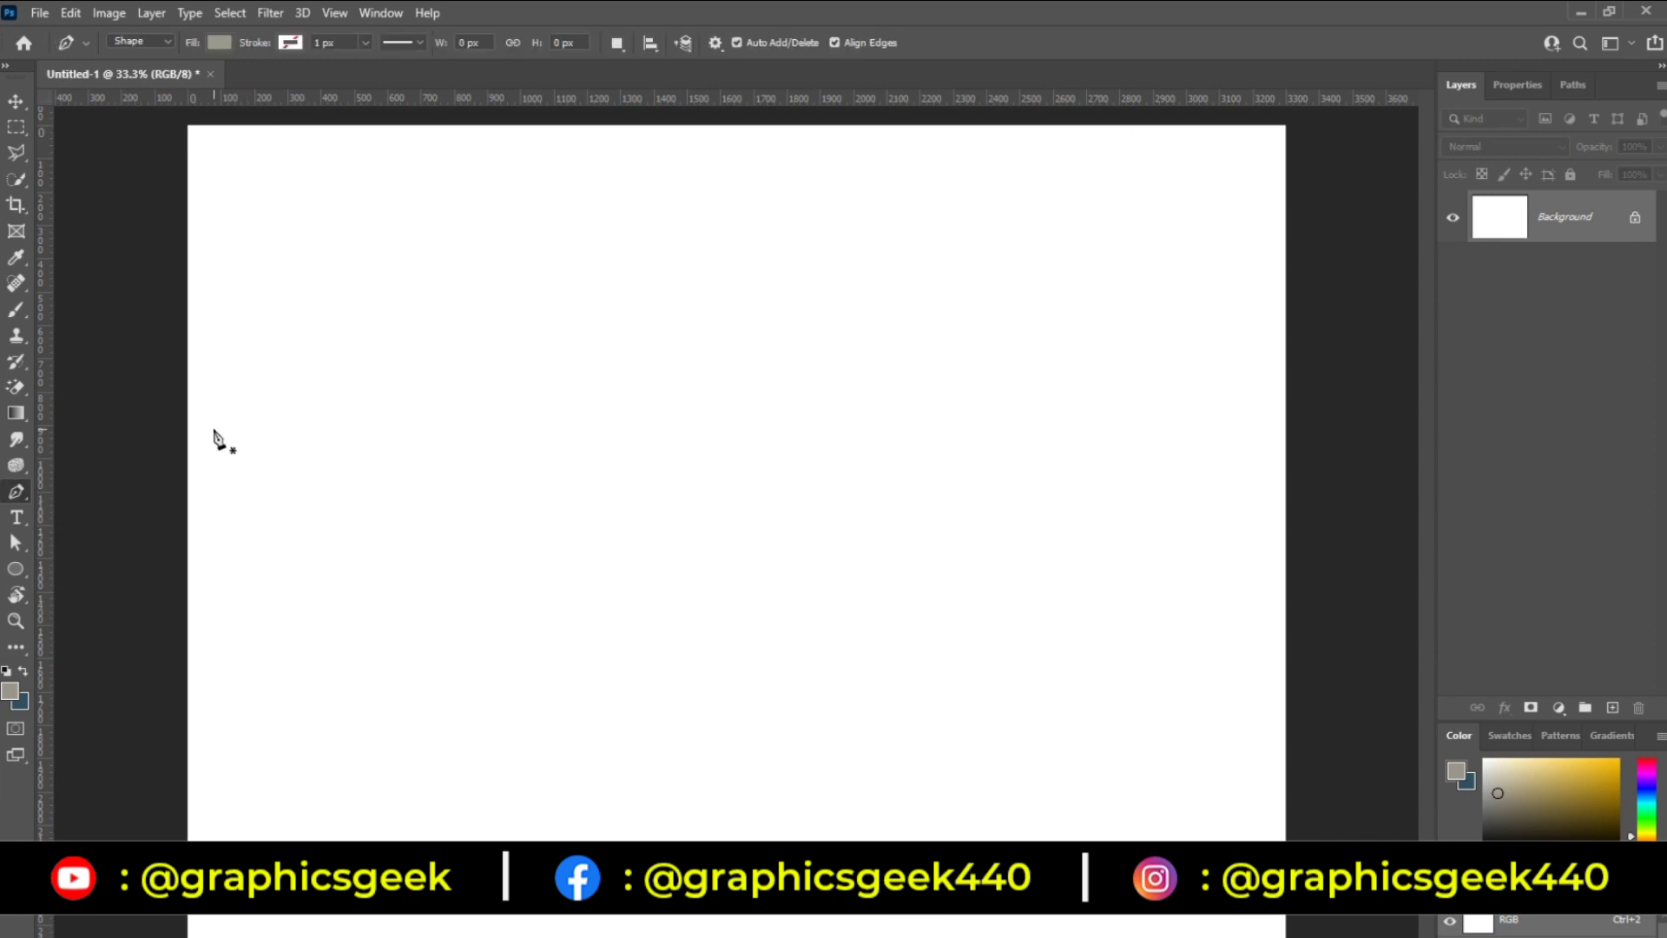
{"action": "left_click", "coordinate": [279, 515]}
{"action": "left_click", "coordinate": [589, 477]}
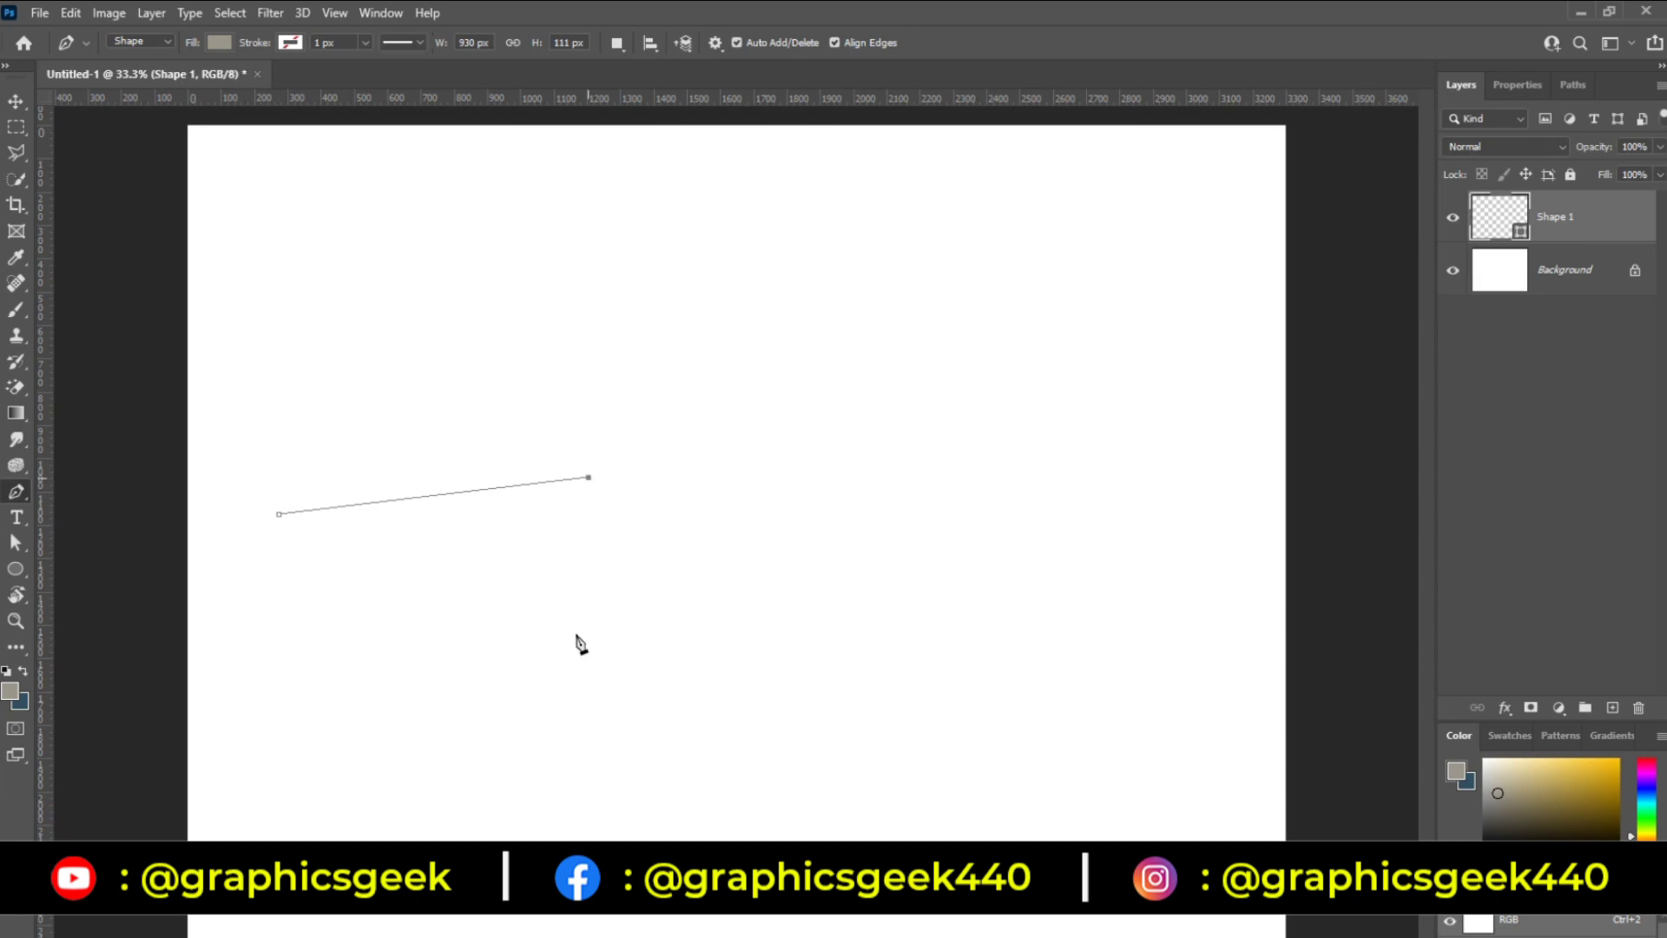
{"action": "left_click", "coordinate": [579, 638]}
{"action": "left_click", "coordinate": [419, 717]}
{"action": "left_click", "coordinate": [269, 697]}
{"action": "left_click", "coordinate": [279, 515]}
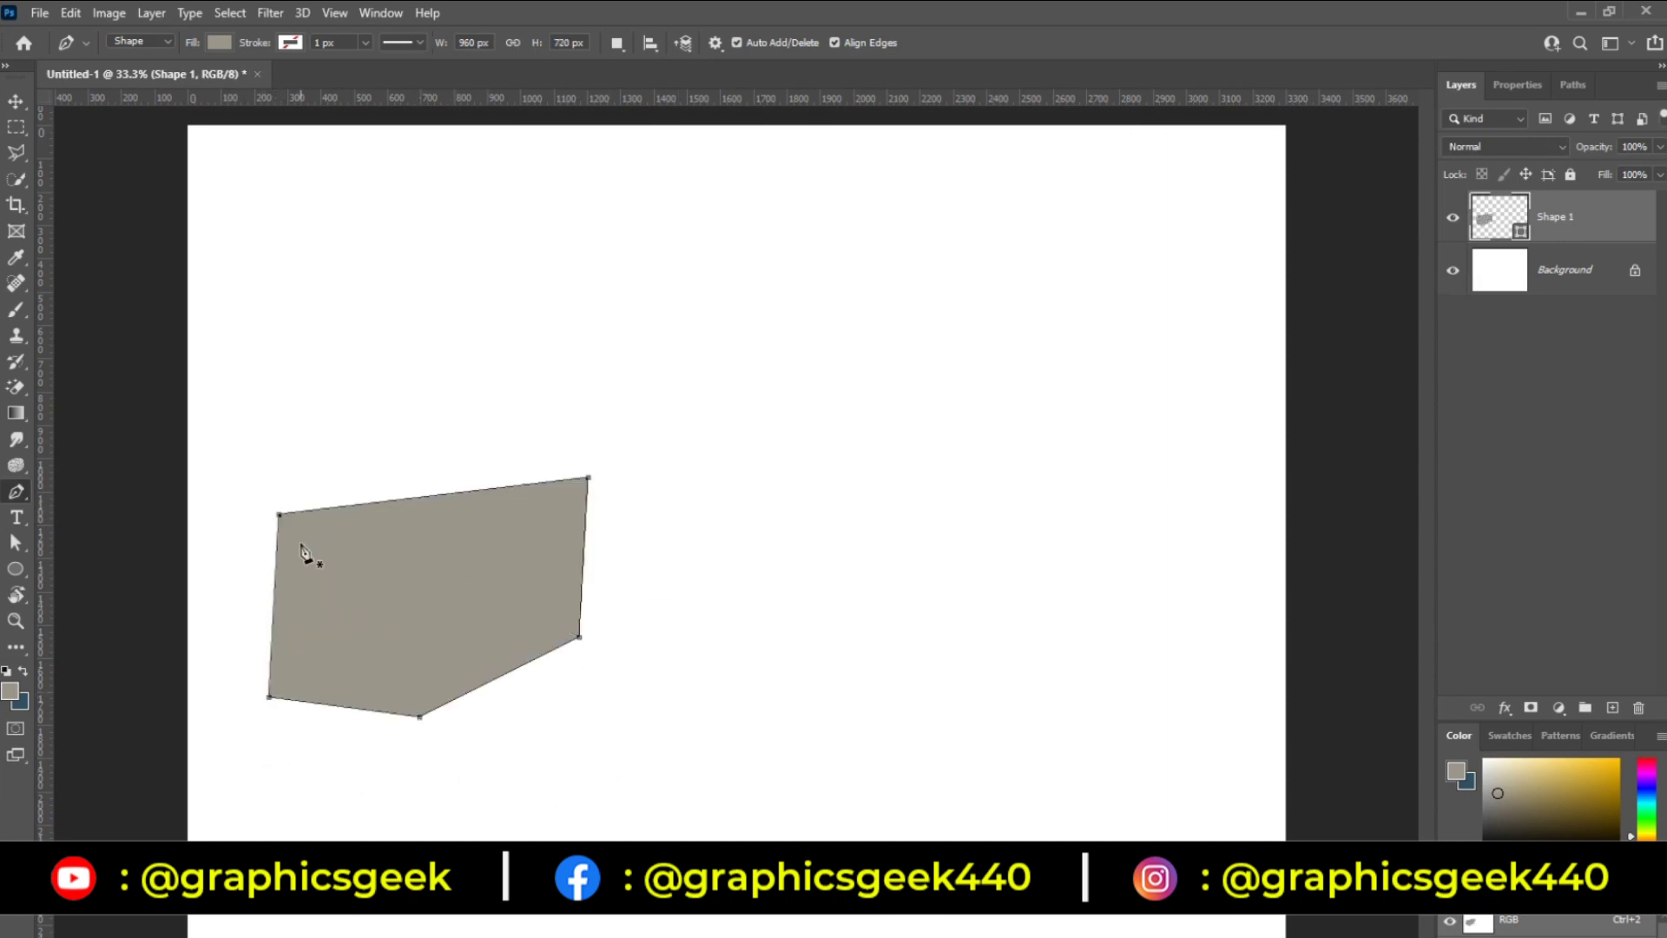
{"action": "key", "text": "Delete"}
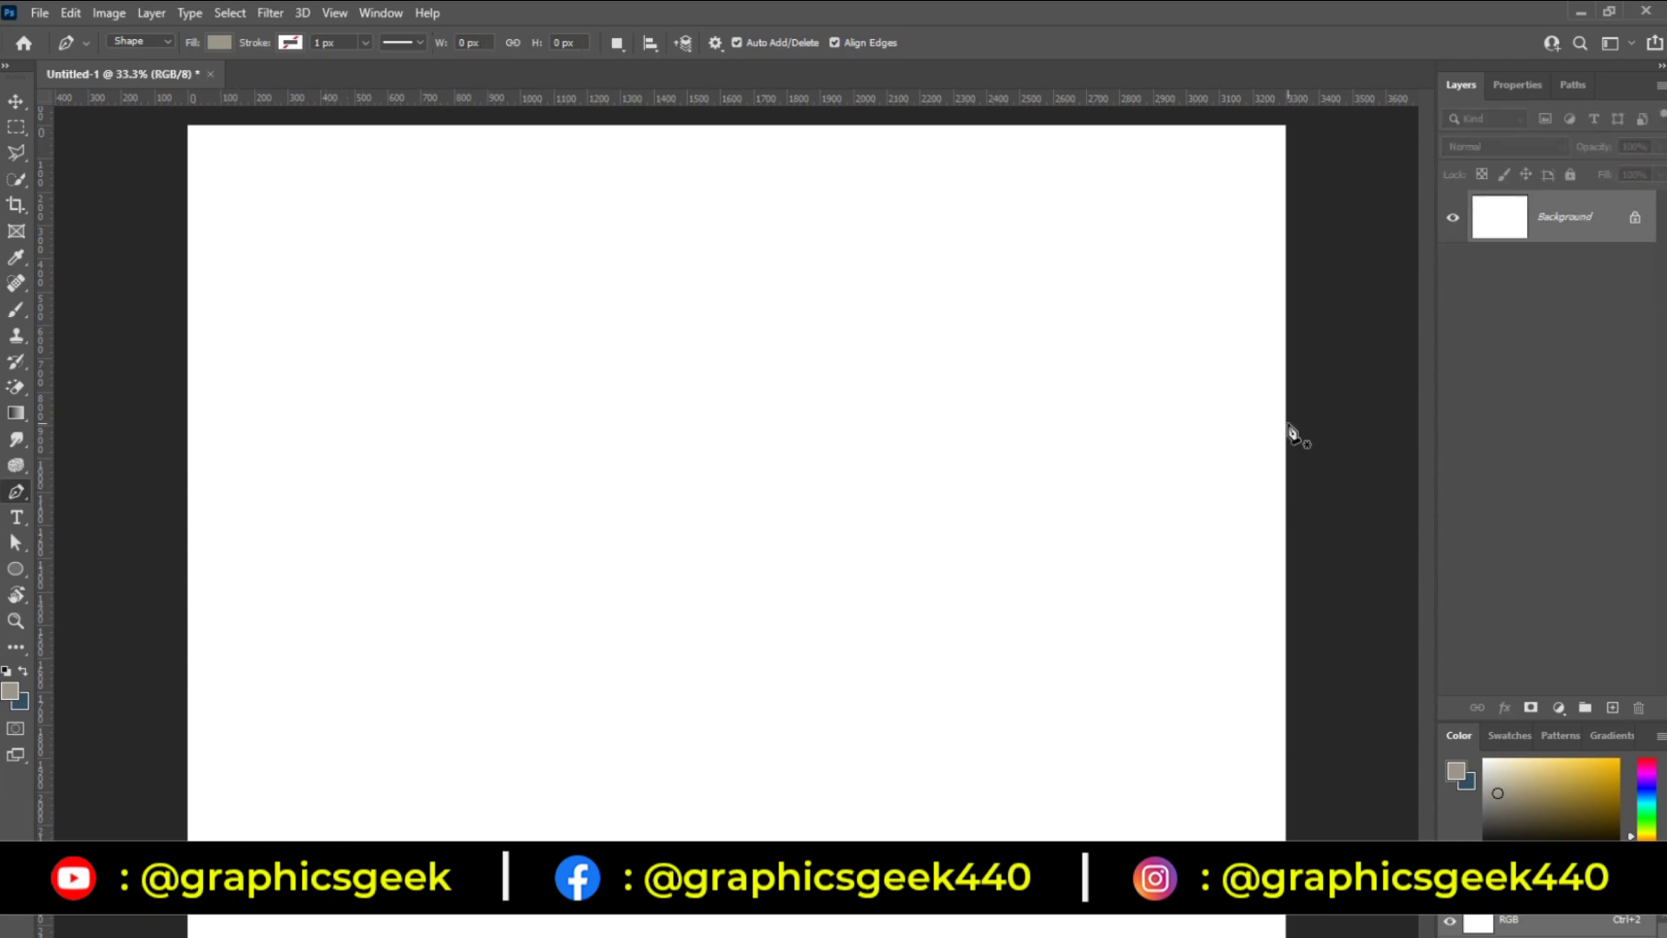
Step: Draw a closed grey shape across the lower canvas with a smoothly curving, wavy top edge
{"action": "left_click", "coordinate": [218, 521]}
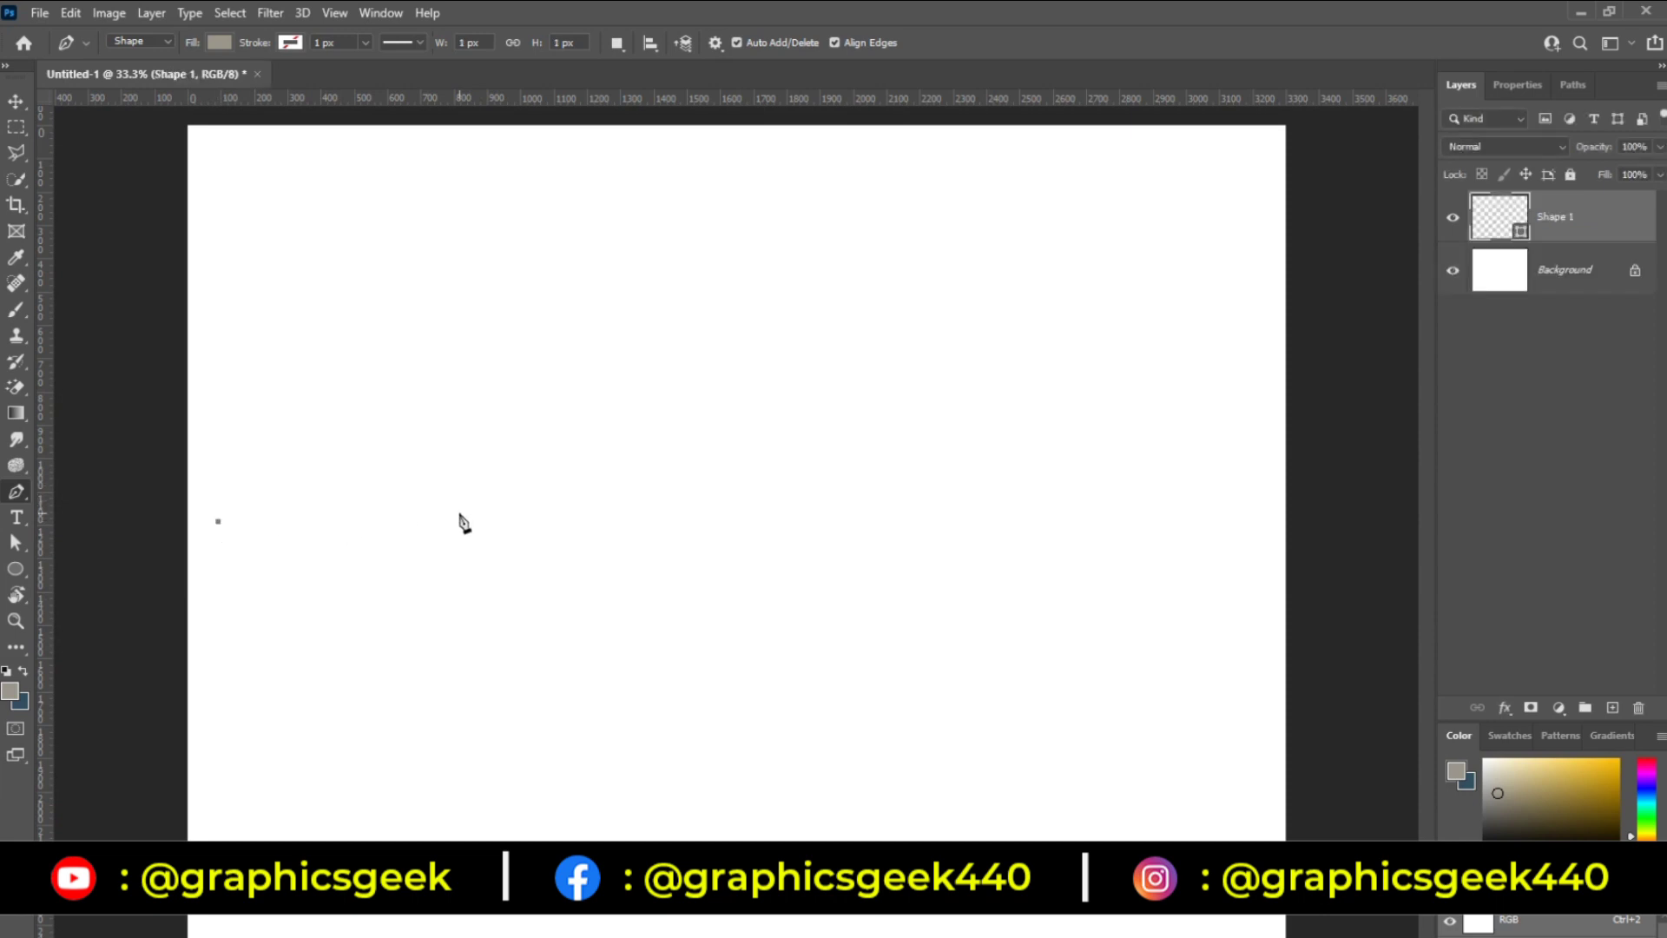
{"action": "left_click", "coordinate": [755, 519]}
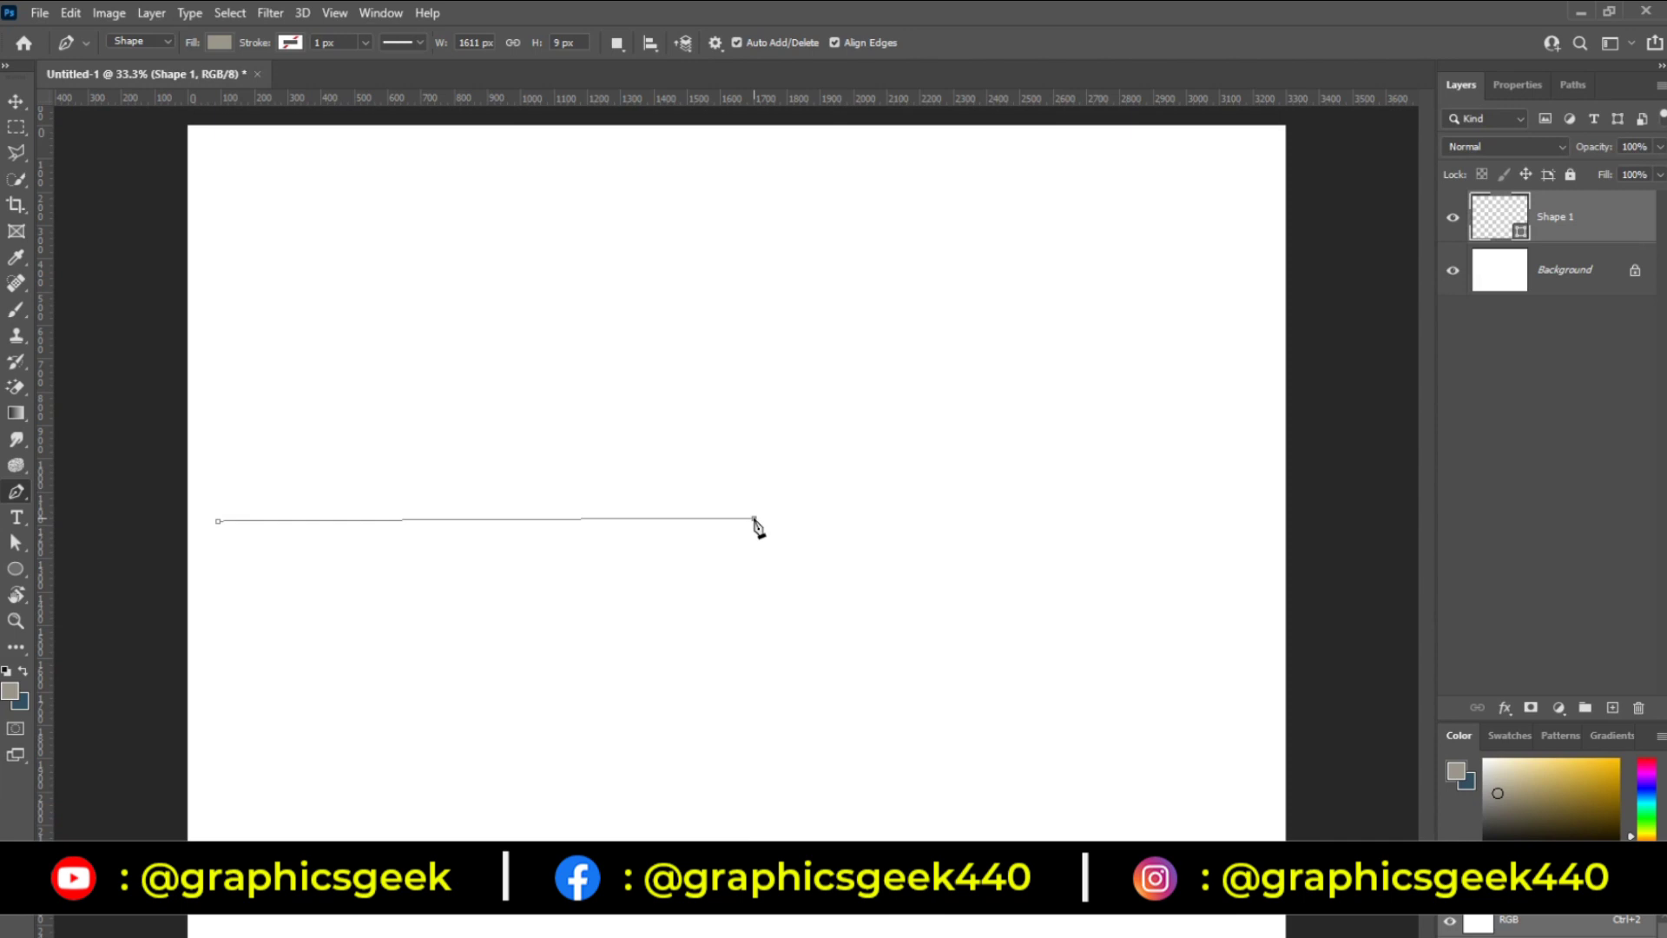
{"action": "mouse_move", "coordinate": [769, 519]}
{"action": "left_mouse_down"}
{"action": "mouse_move", "coordinate": [812, 516]}
{"action": "mouse_move", "coordinate": [847, 580]}
{"action": "mouse_move", "coordinate": [773, 576]}
{"action": "mouse_move", "coordinate": [811, 545]}
{"action": "left_mouse_up"}
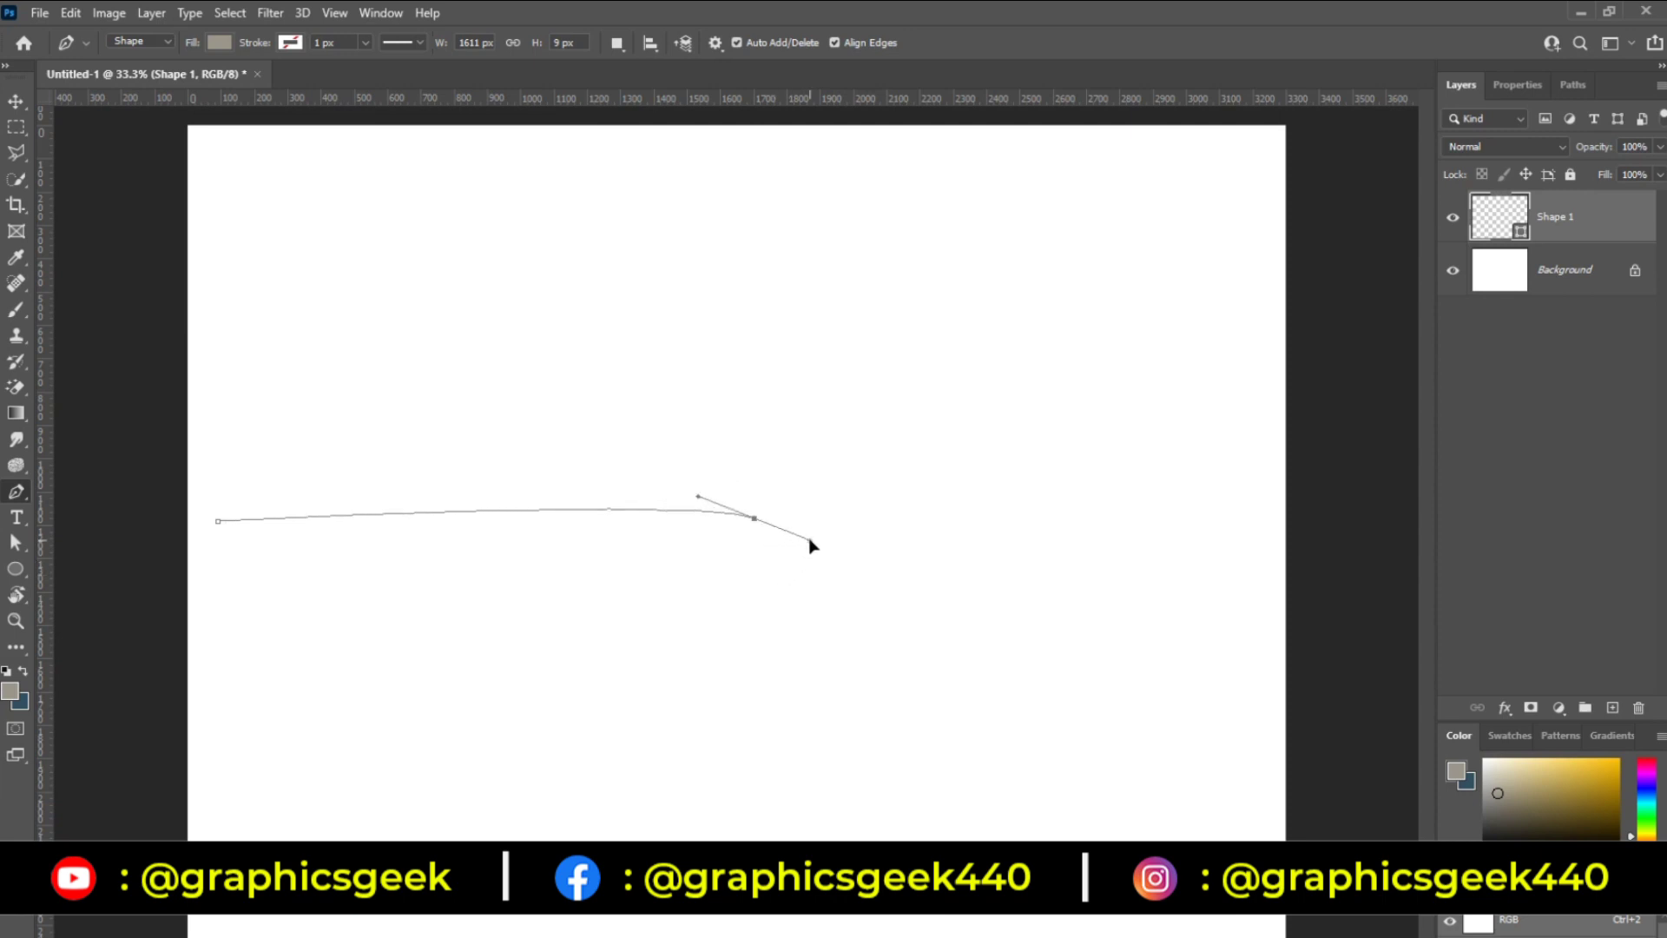
{"action": "mouse_move", "coordinate": [811, 544]}
{"action": "left_mouse_down"}
{"action": "mouse_move", "coordinate": [847, 560]}
{"action": "mouse_move", "coordinate": [856, 592]}
{"action": "left_mouse_up"}
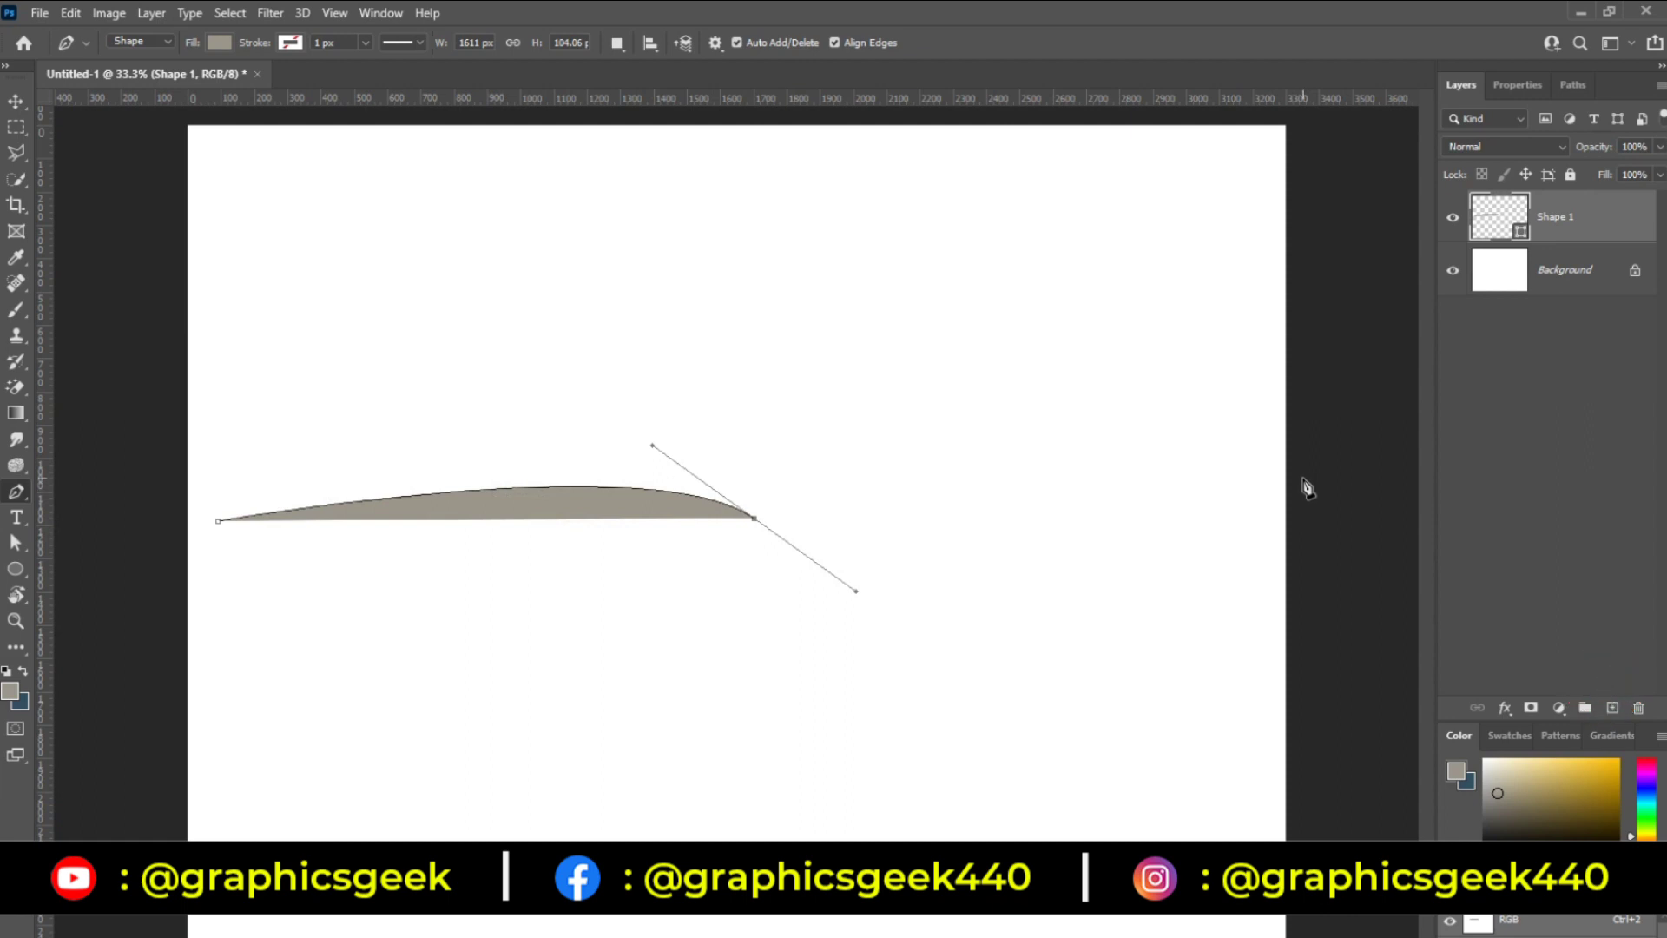
{"action": "left_click_drag", "start_coordinate": [1303, 474], "coordinate": [1338, 327]}
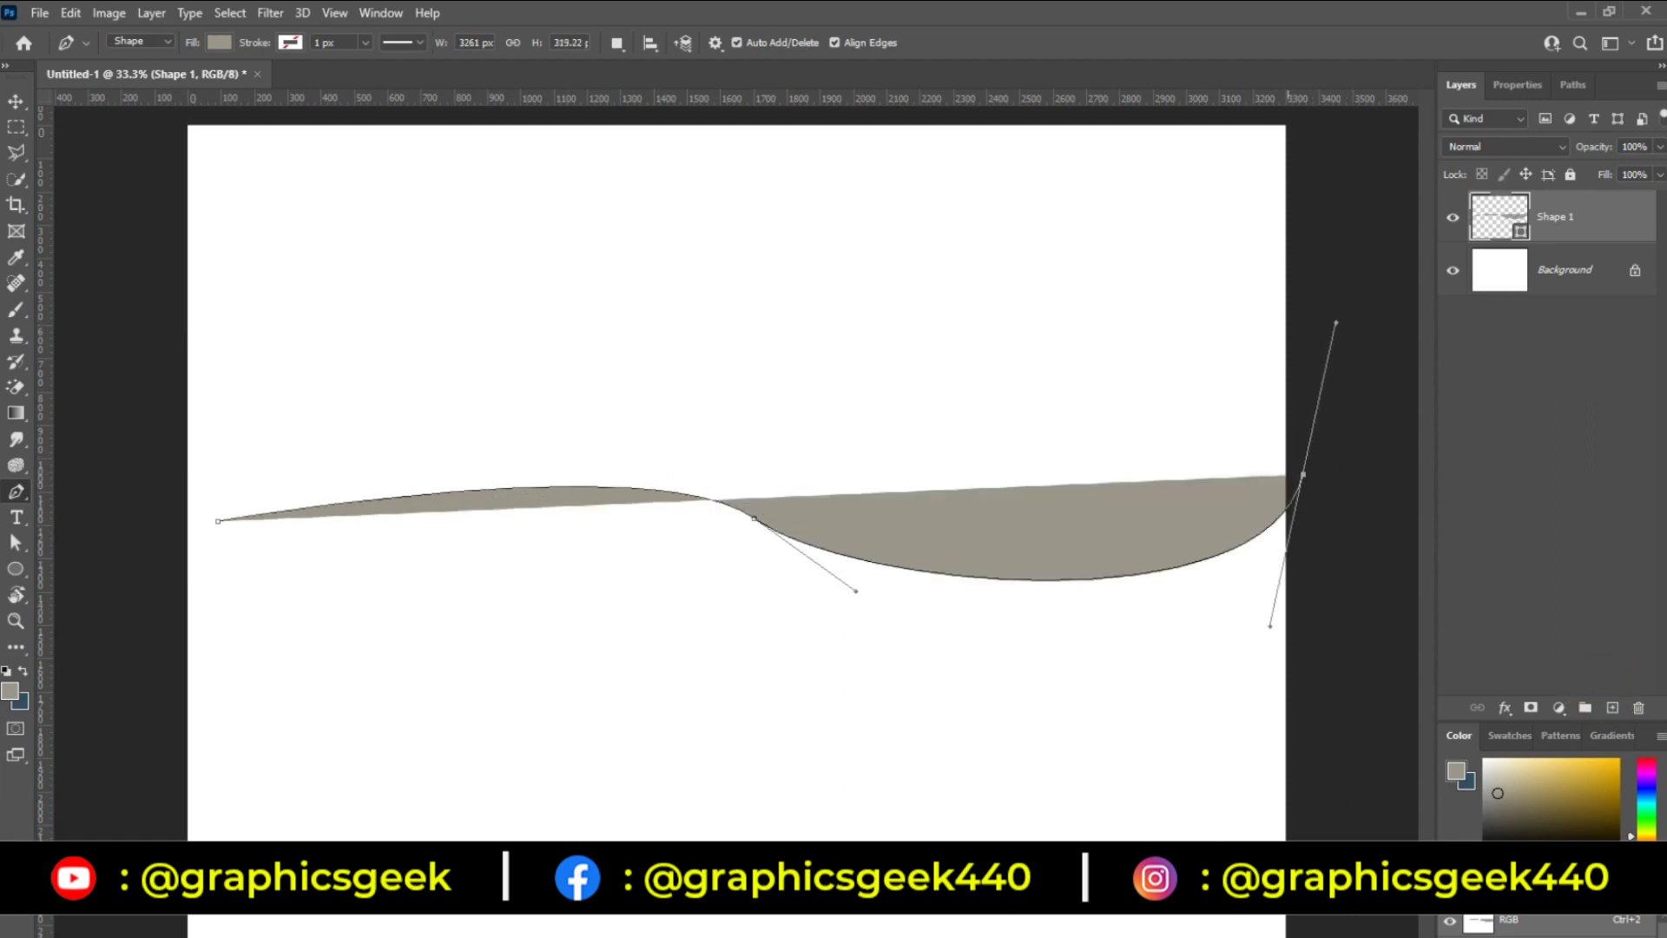
{"action": "left_click", "coordinate": [143, 920]}
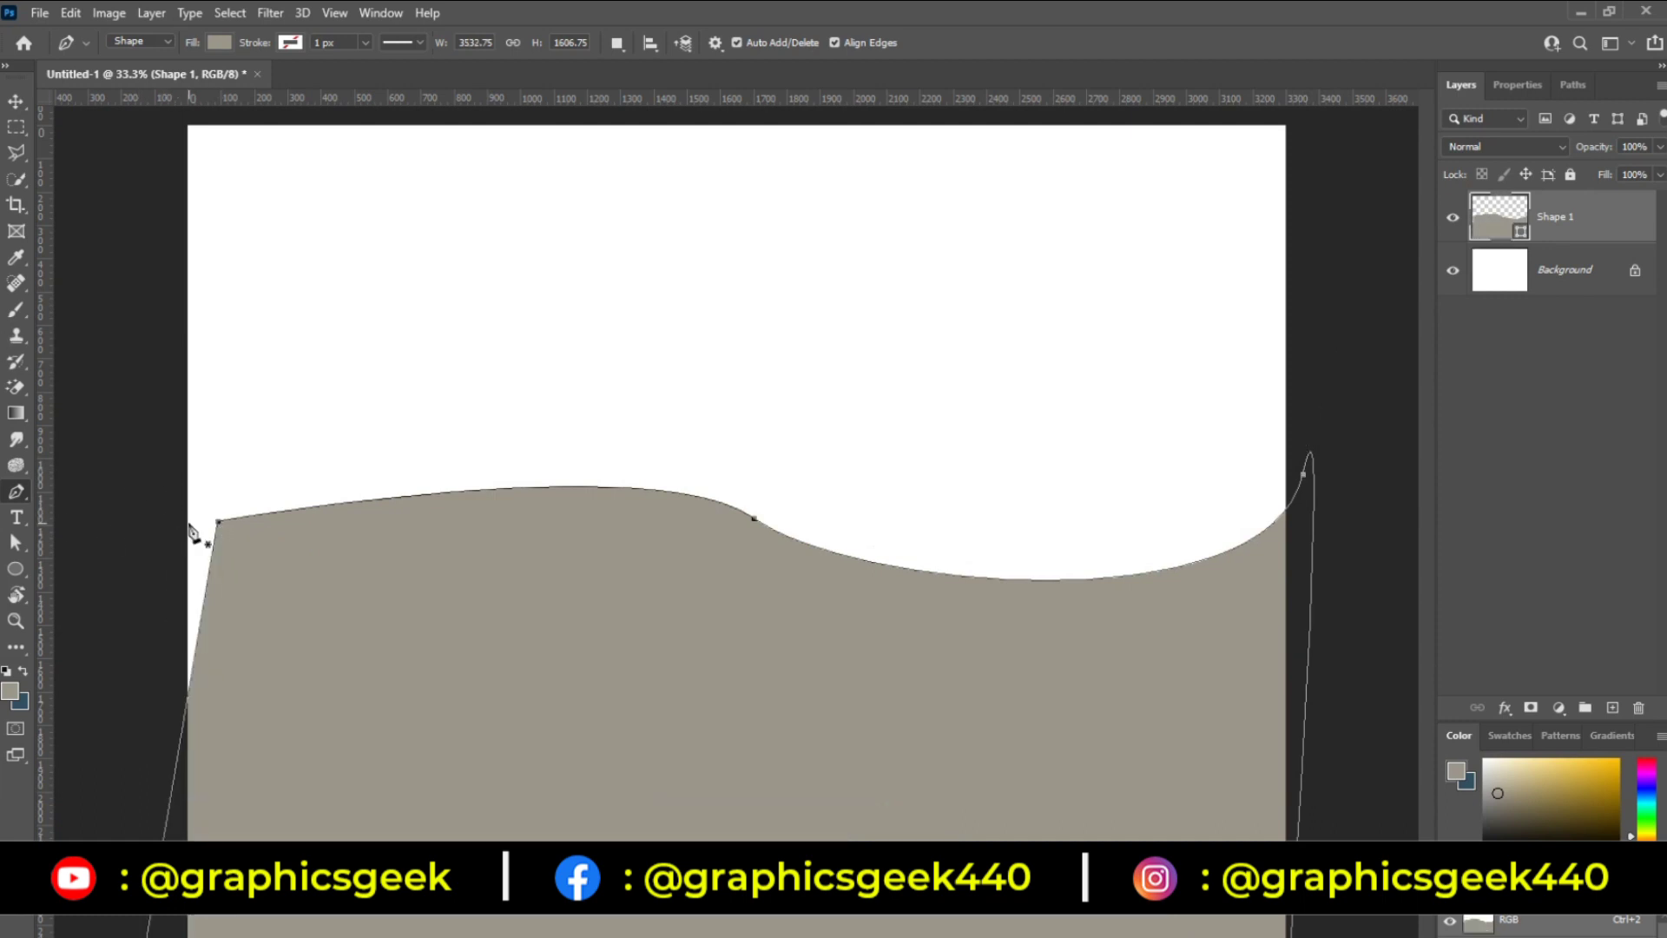
{"action": "left_click", "coordinate": [218, 521]}
{"action": "key", "text": "v"}
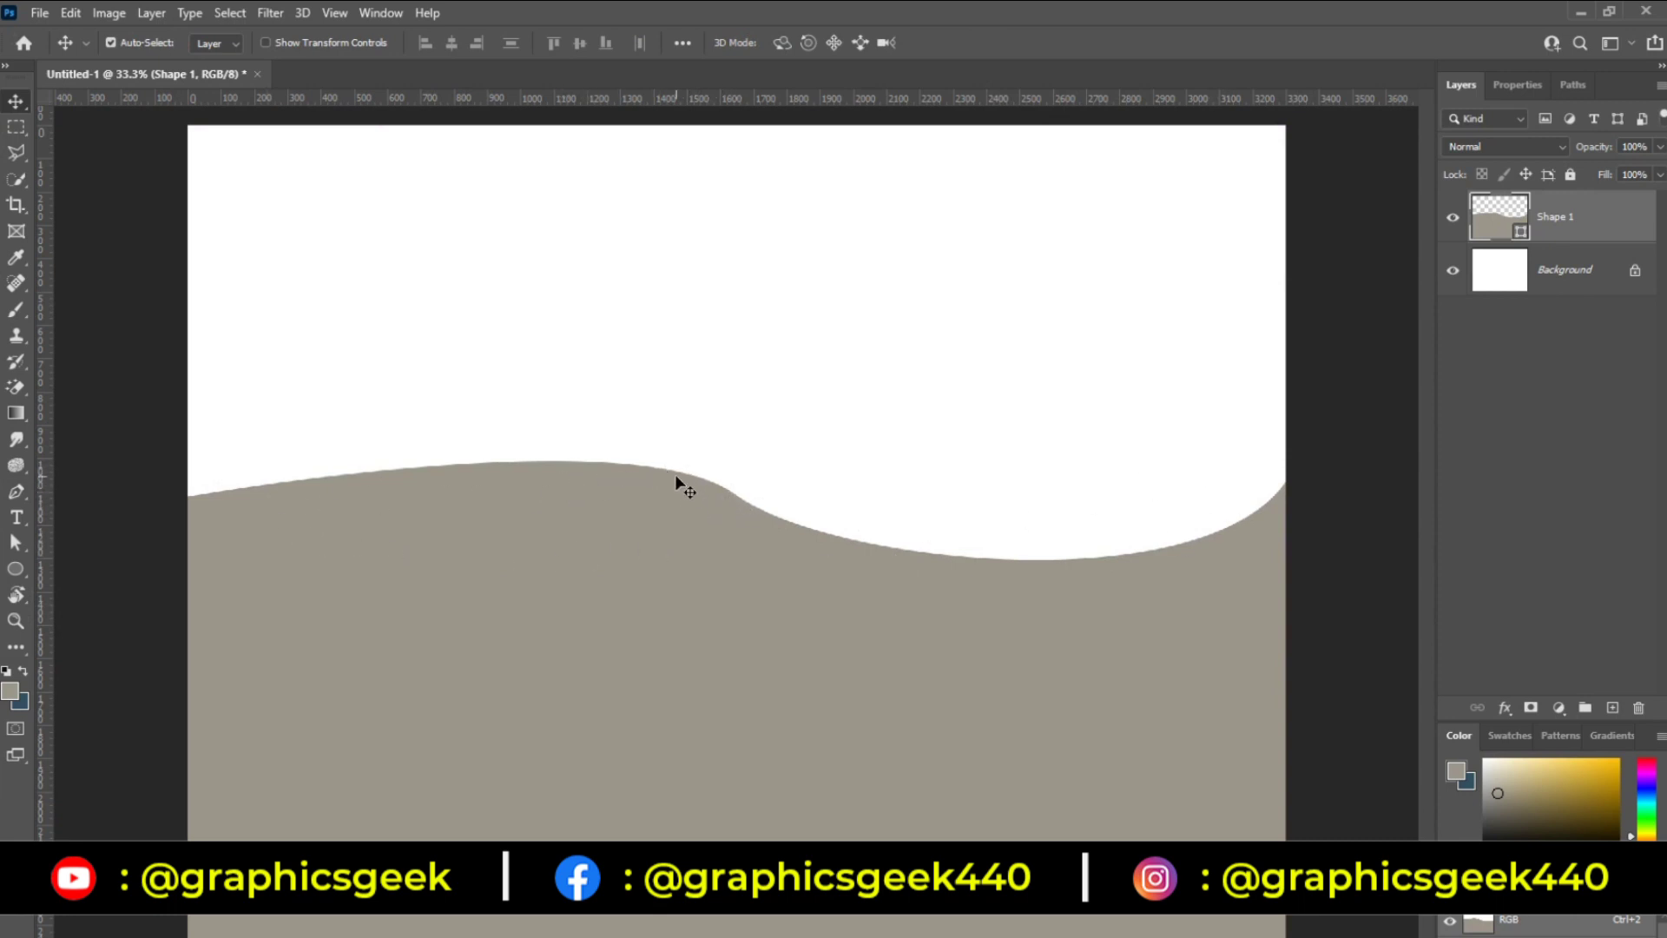
Step: Drag the middle anchor's handles with the Convert Point Tool, dipping the left edge and raising a right hump
{"action": "left_click", "coordinate": [16, 492]}
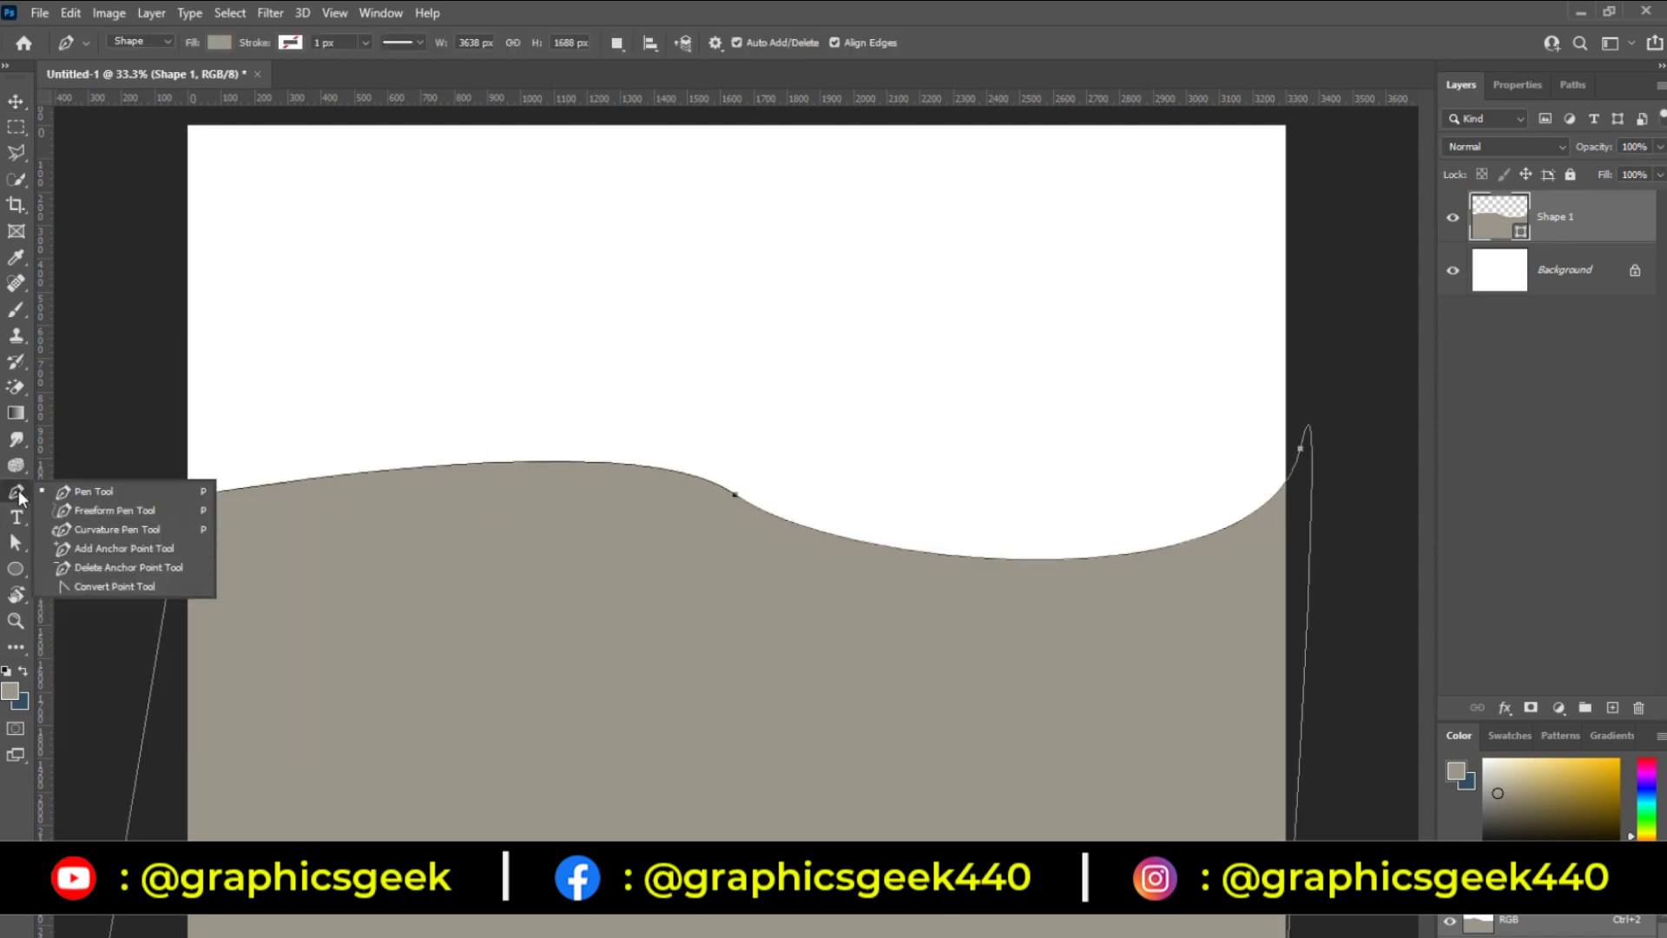
{"action": "left_click", "coordinate": [113, 587]}
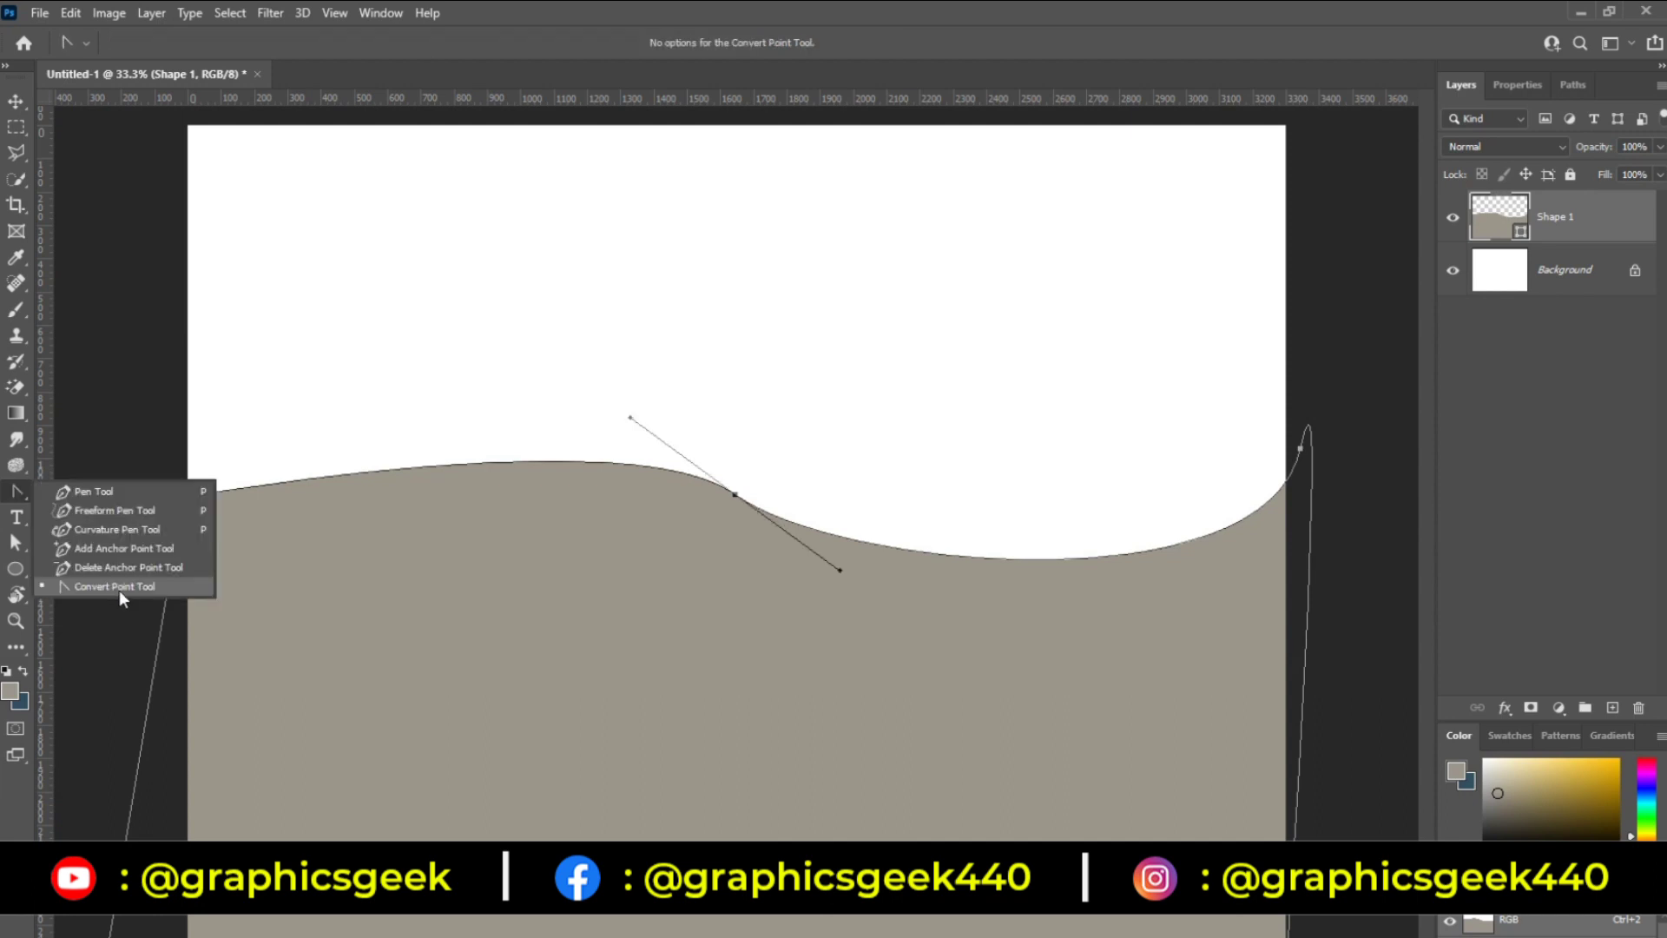
{"action": "left_click", "coordinate": [118, 590]}
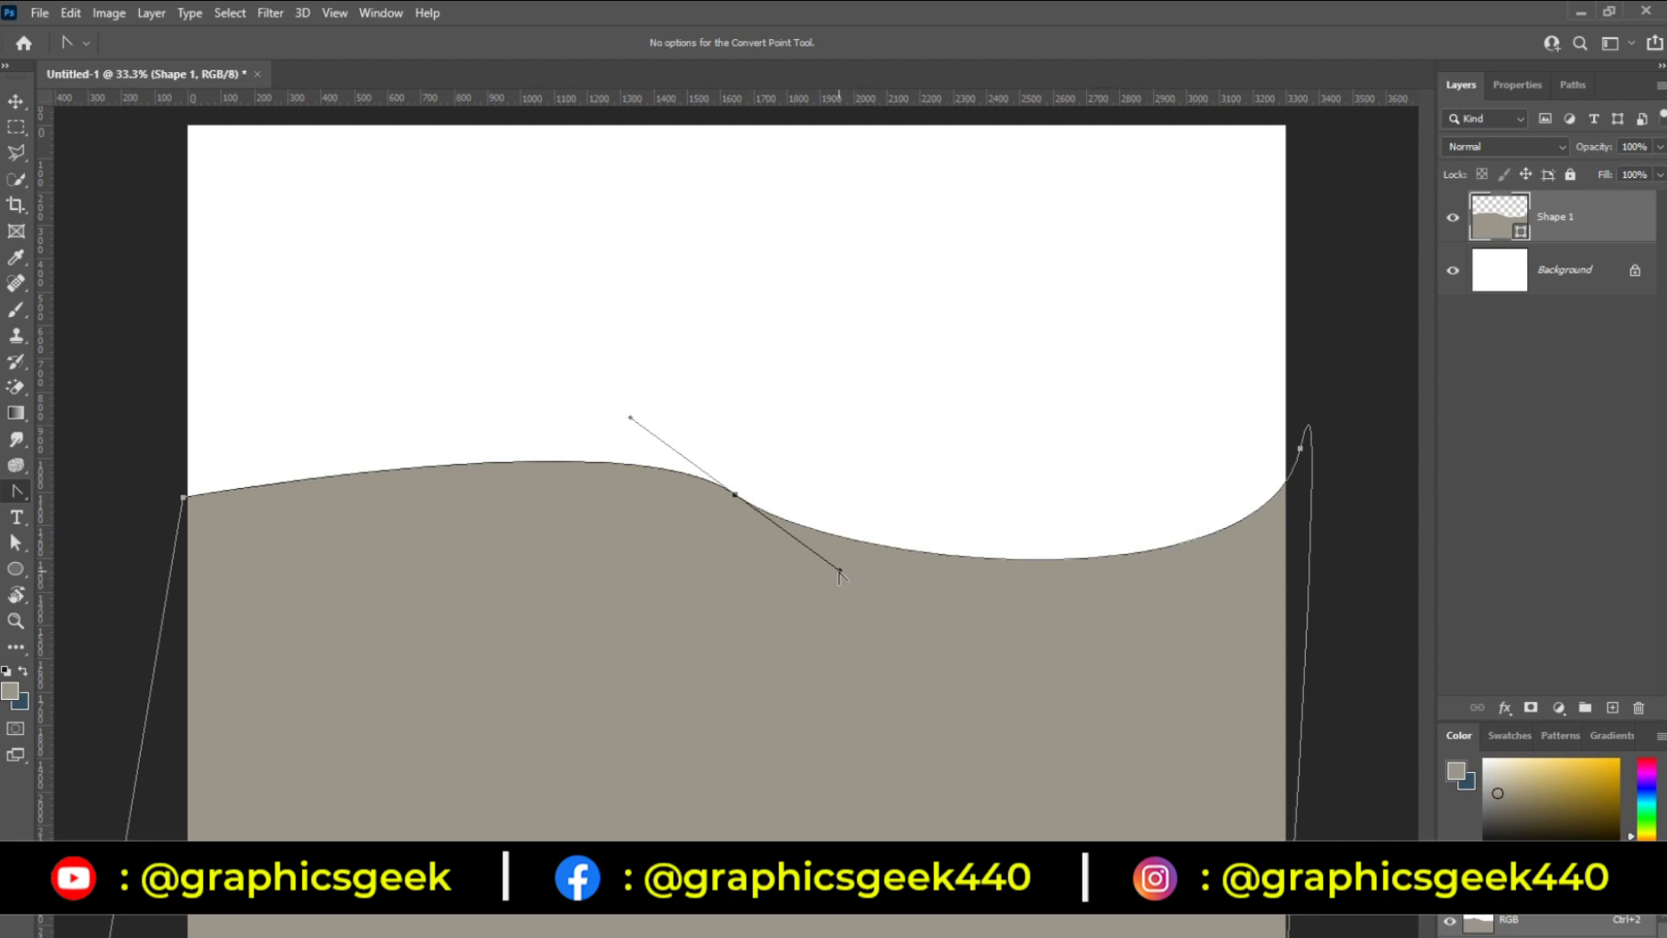
{"action": "mouse_move", "coordinate": [841, 573]}
{"action": "left_mouse_down"}
{"action": "mouse_move", "coordinate": [874, 502]}
{"action": "mouse_move", "coordinate": [820, 341]}
{"action": "mouse_move", "coordinate": [839, 654]}
{"action": "left_mouse_up"}
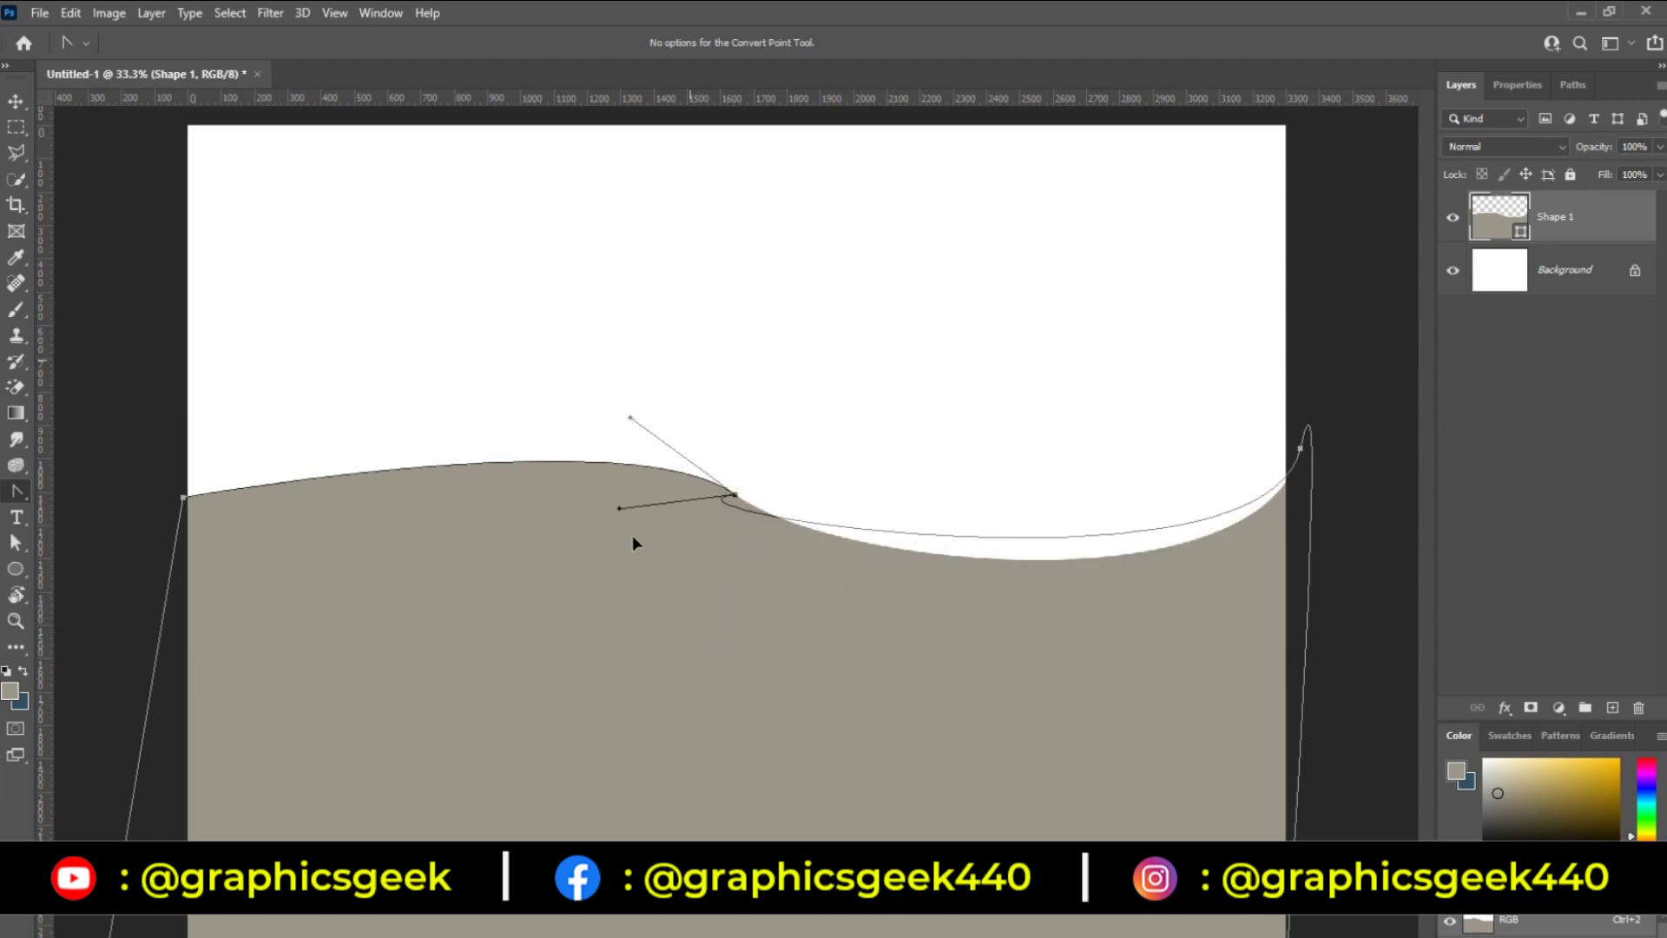
{"action": "mouse_move", "coordinate": [840, 656]}
{"action": "left_mouse_down"}
{"action": "mouse_move", "coordinate": [1020, 581]}
{"action": "mouse_move", "coordinate": [856, 819]}
{"action": "mouse_move", "coordinate": [1018, 688]}
{"action": "mouse_move", "coordinate": [1065, 525]}
{"action": "mouse_move", "coordinate": [908, 774]}
{"action": "mouse_move", "coordinate": [875, 700]}
{"action": "mouse_move", "coordinate": [539, 590]}
{"action": "mouse_move", "coordinate": [652, 634]}
{"action": "mouse_move", "coordinate": [942, 599]}
{"action": "mouse_move", "coordinate": [941, 646]}
{"action": "left_mouse_up"}
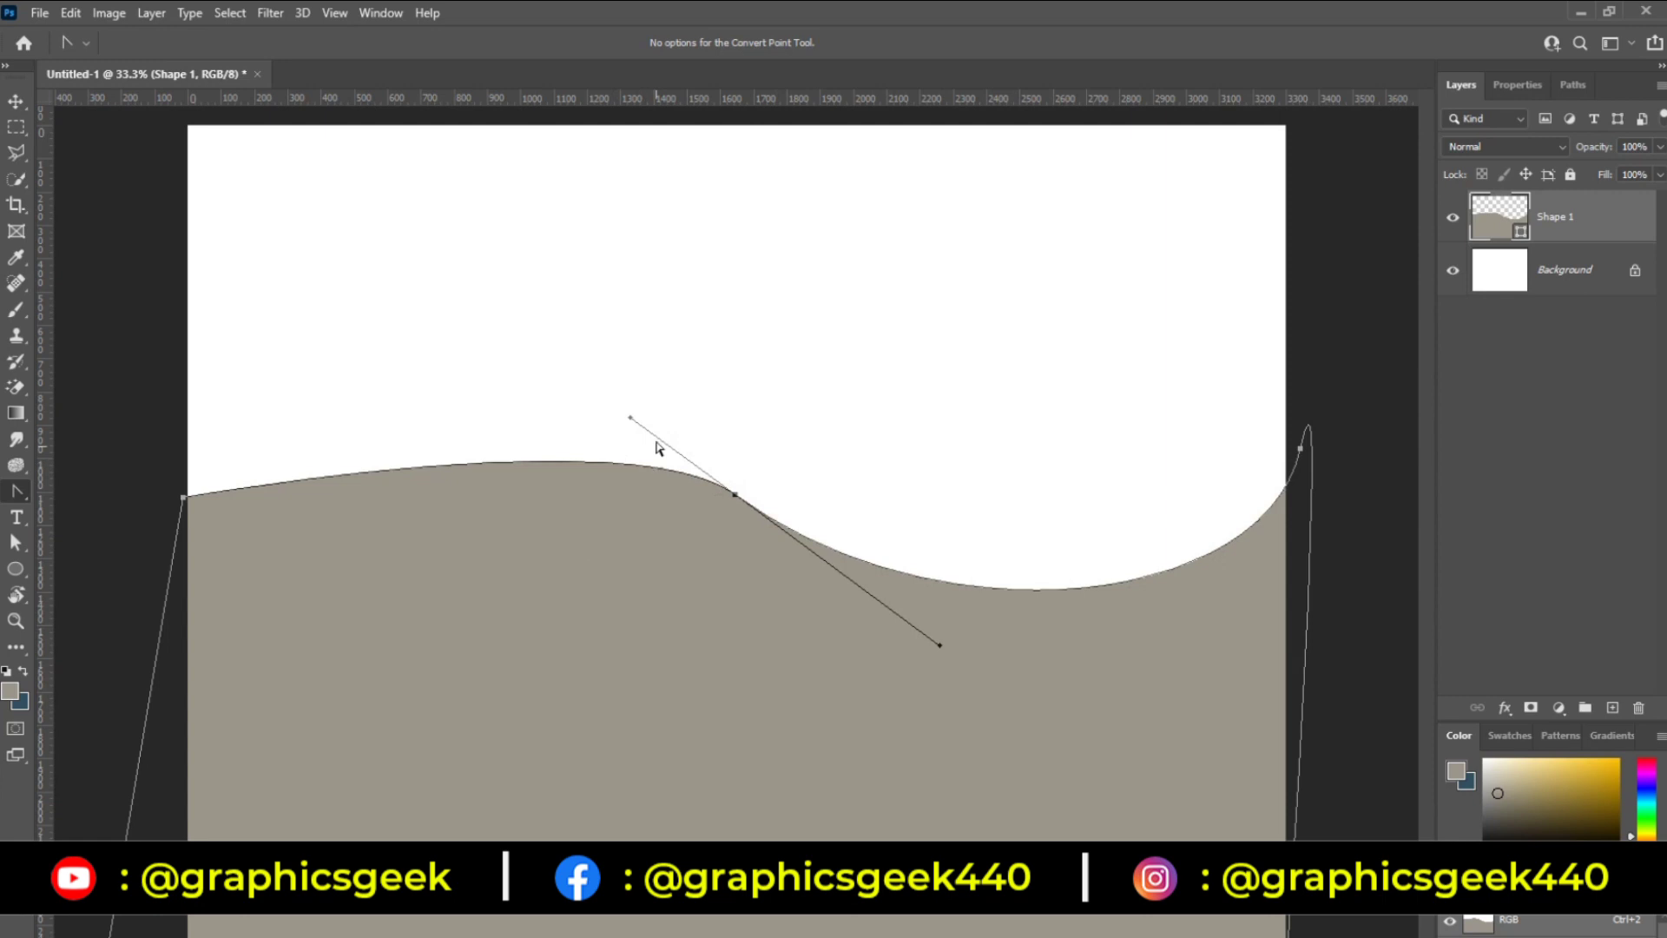
{"action": "mouse_move", "coordinate": [630, 423]}
{"action": "left_mouse_down"}
{"action": "mouse_move", "coordinate": [607, 469]}
{"action": "mouse_move", "coordinate": [596, 599]}
{"action": "mouse_move", "coordinate": [689, 759]}
{"action": "mouse_move", "coordinate": [726, 786]}
{"action": "left_mouse_up"}
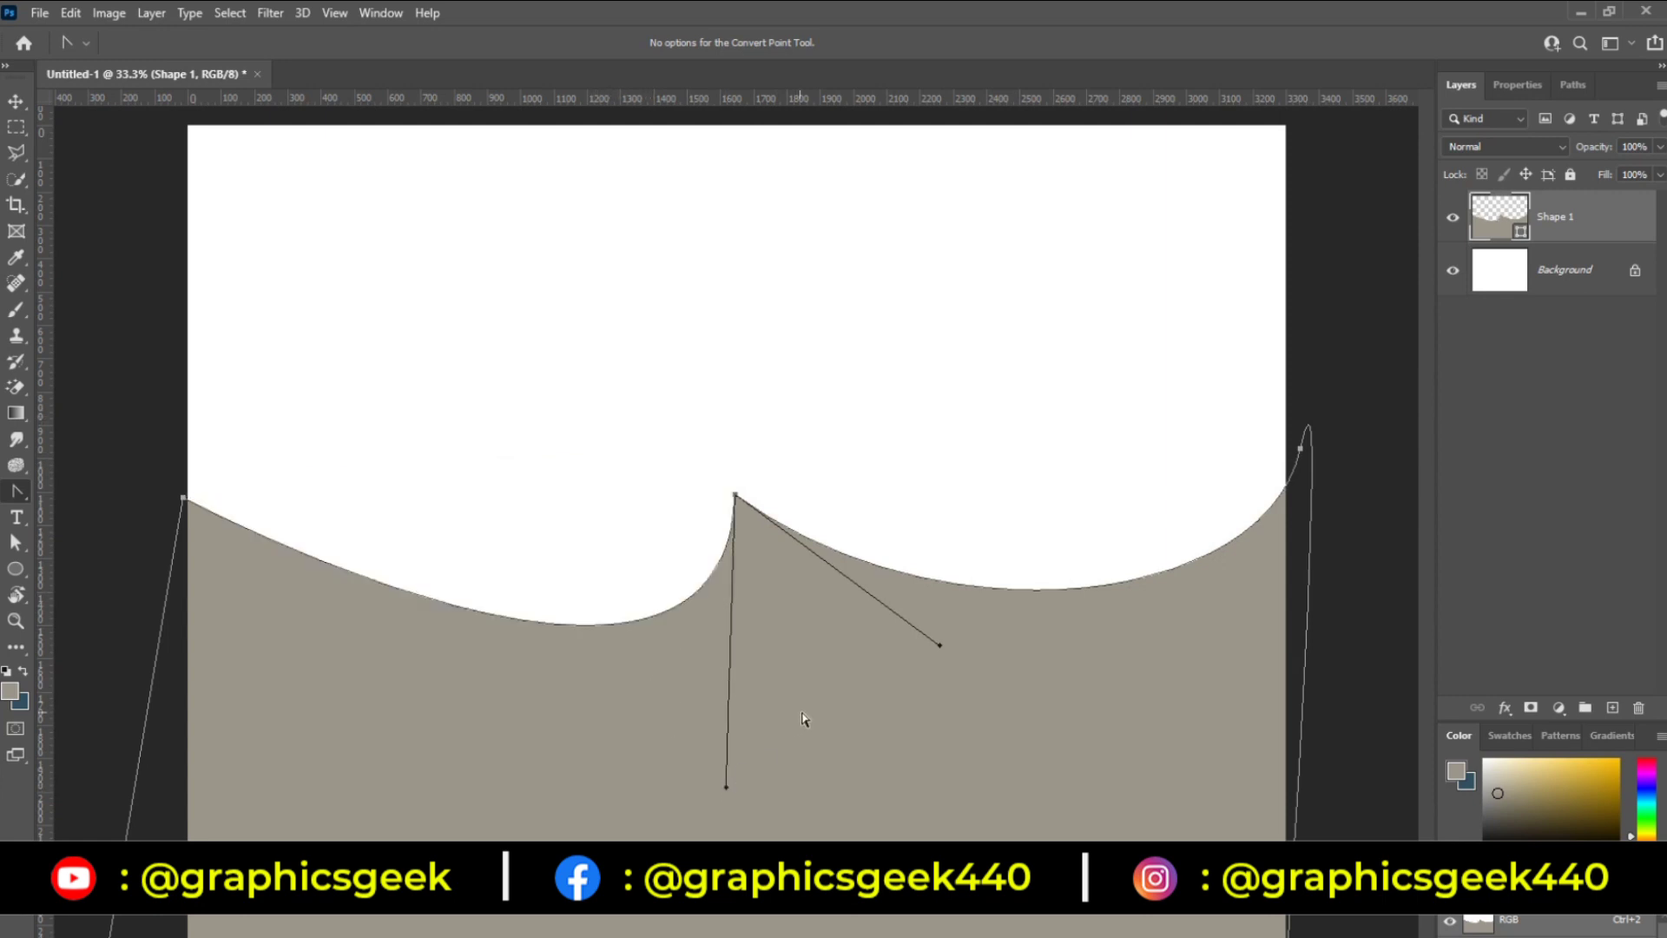
{"action": "left_click_drag", "start_coordinate": [940, 647], "coordinate": [913, 355]}
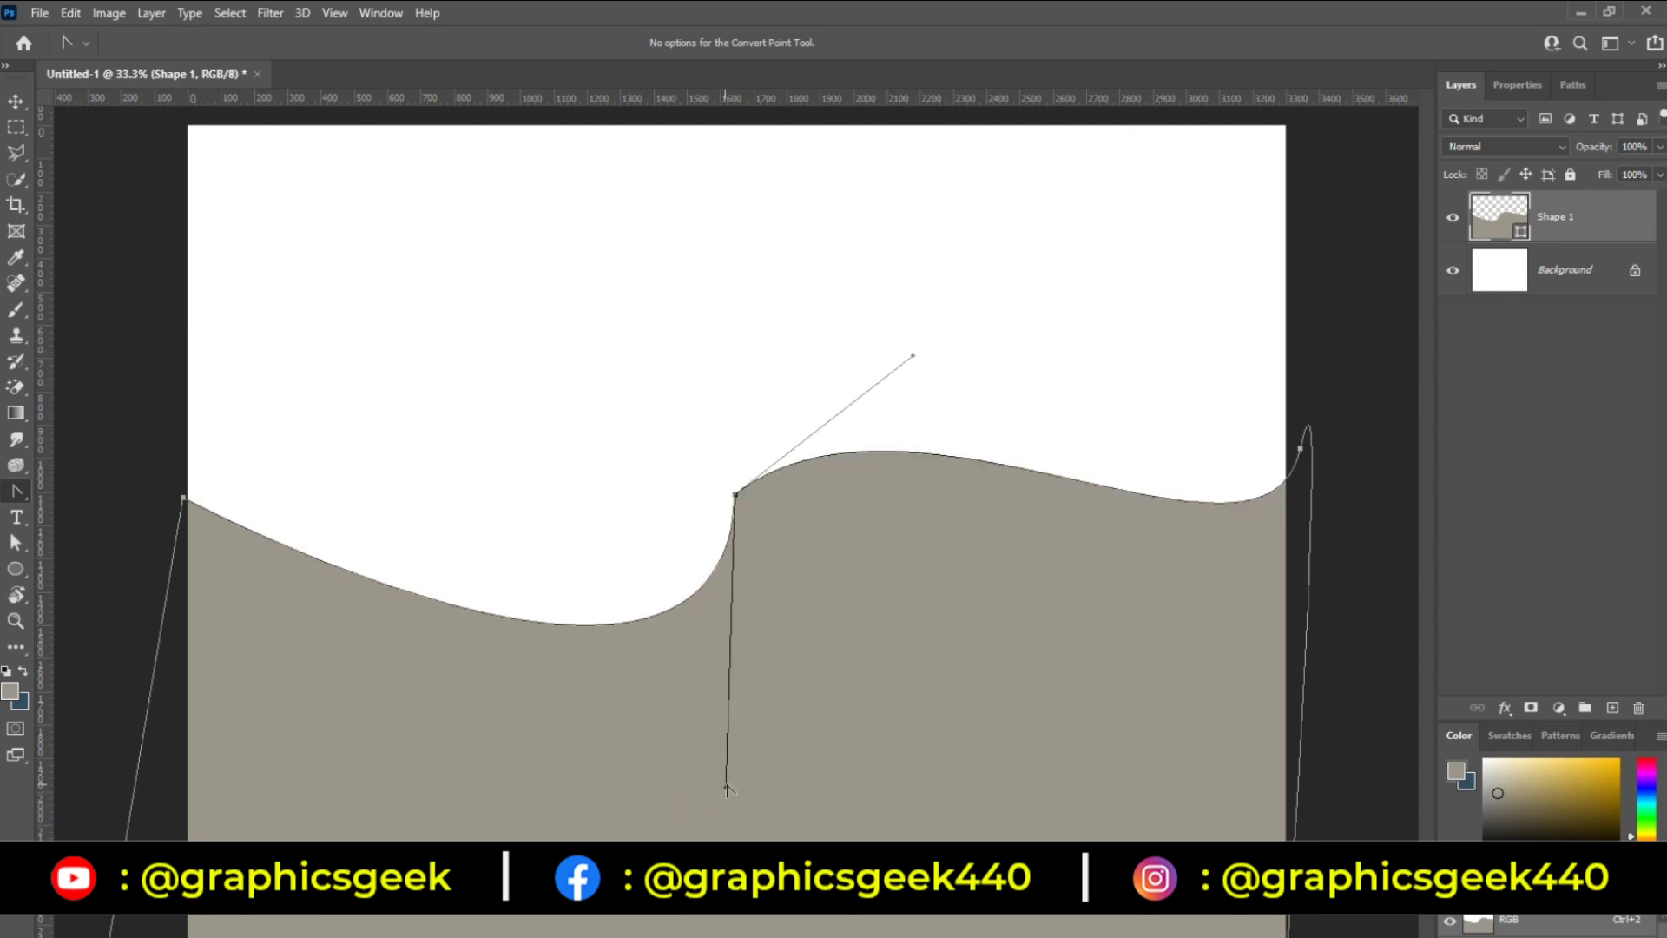
{"action": "mouse_move", "coordinate": [726, 790]}
{"action": "left_mouse_down"}
{"action": "mouse_move", "coordinate": [693, 766]}
{"action": "mouse_move", "coordinate": [605, 615]}
{"action": "left_mouse_up"}
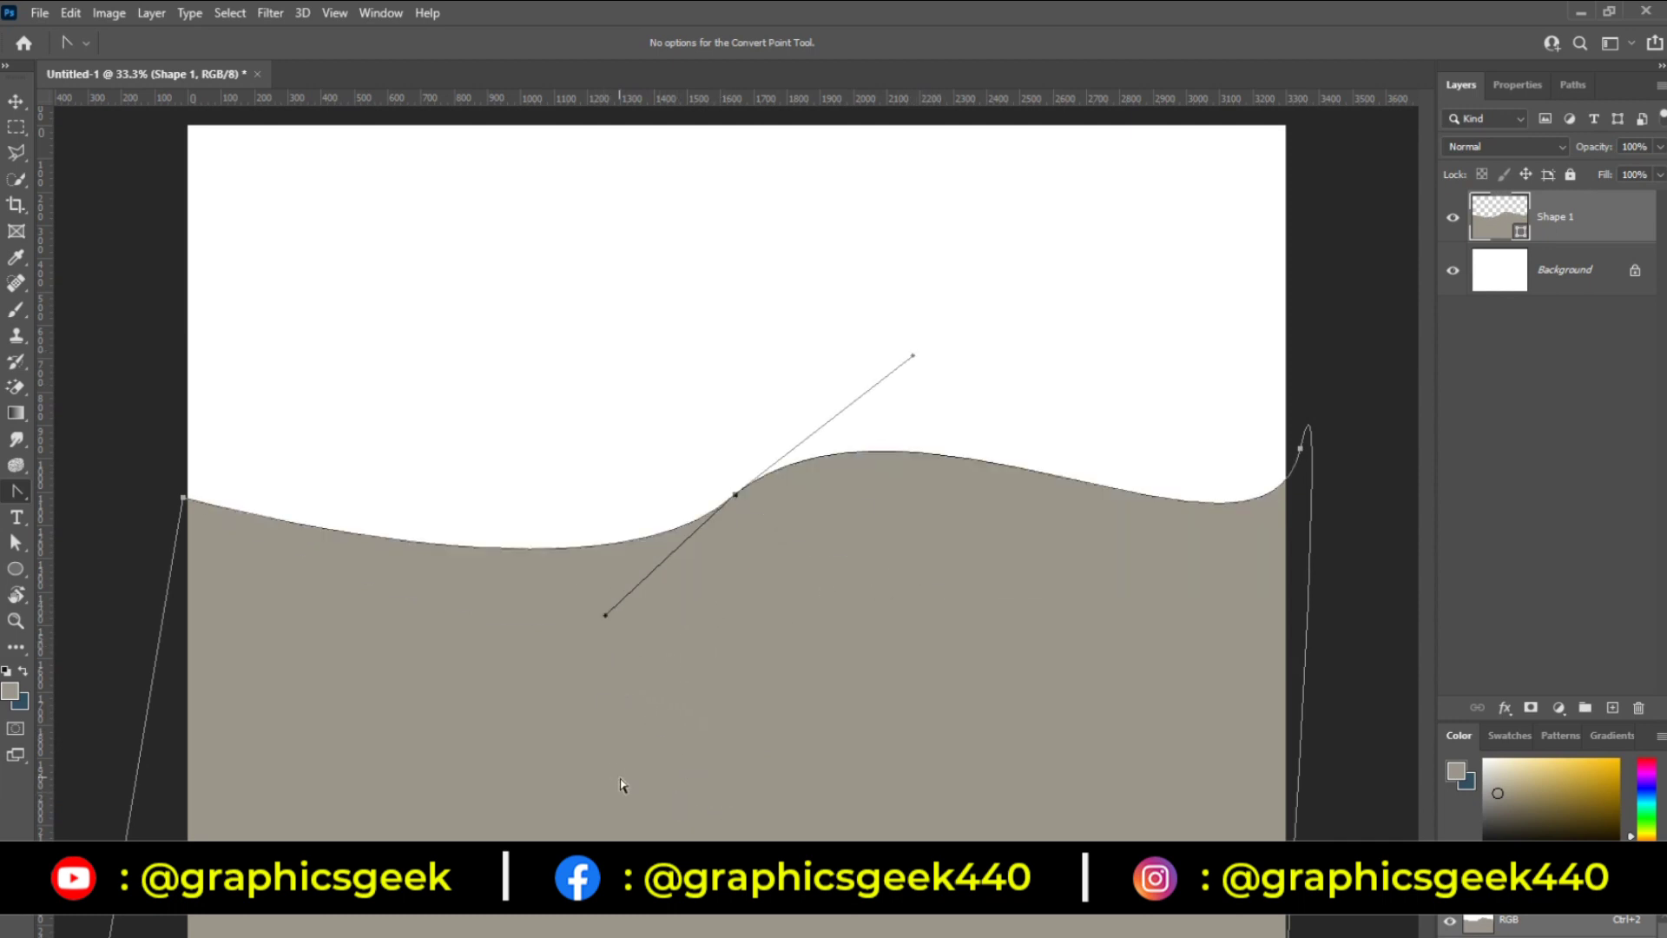
{"action": "key", "text": "v"}
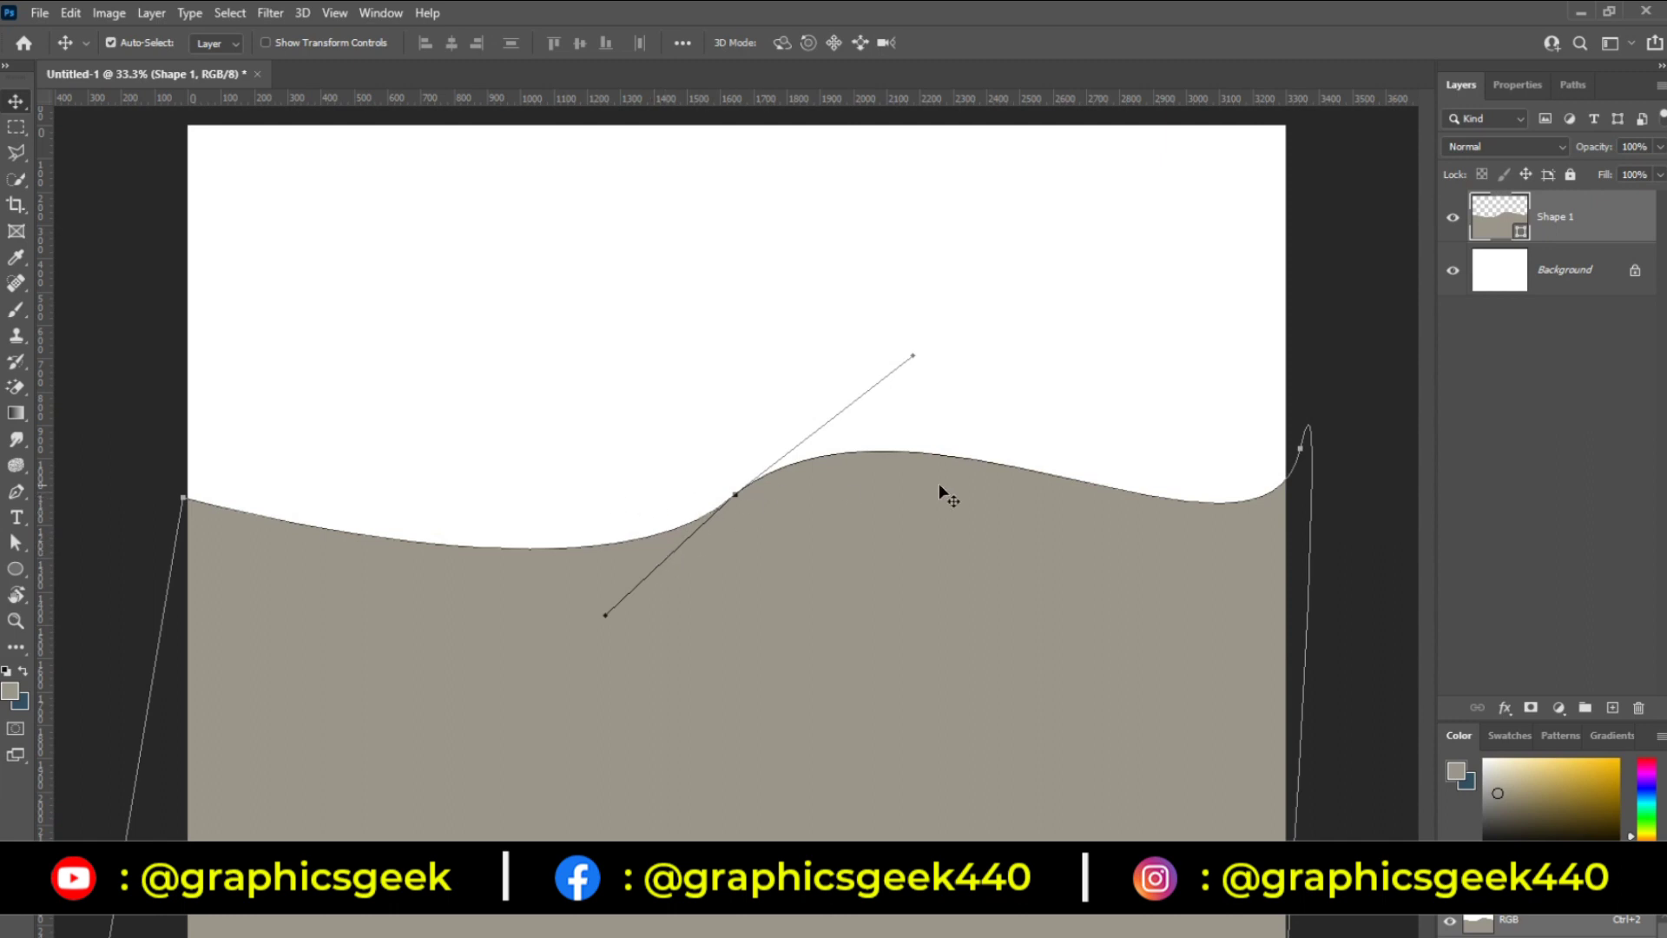
{"action": "left_click", "coordinate": [16, 492]}
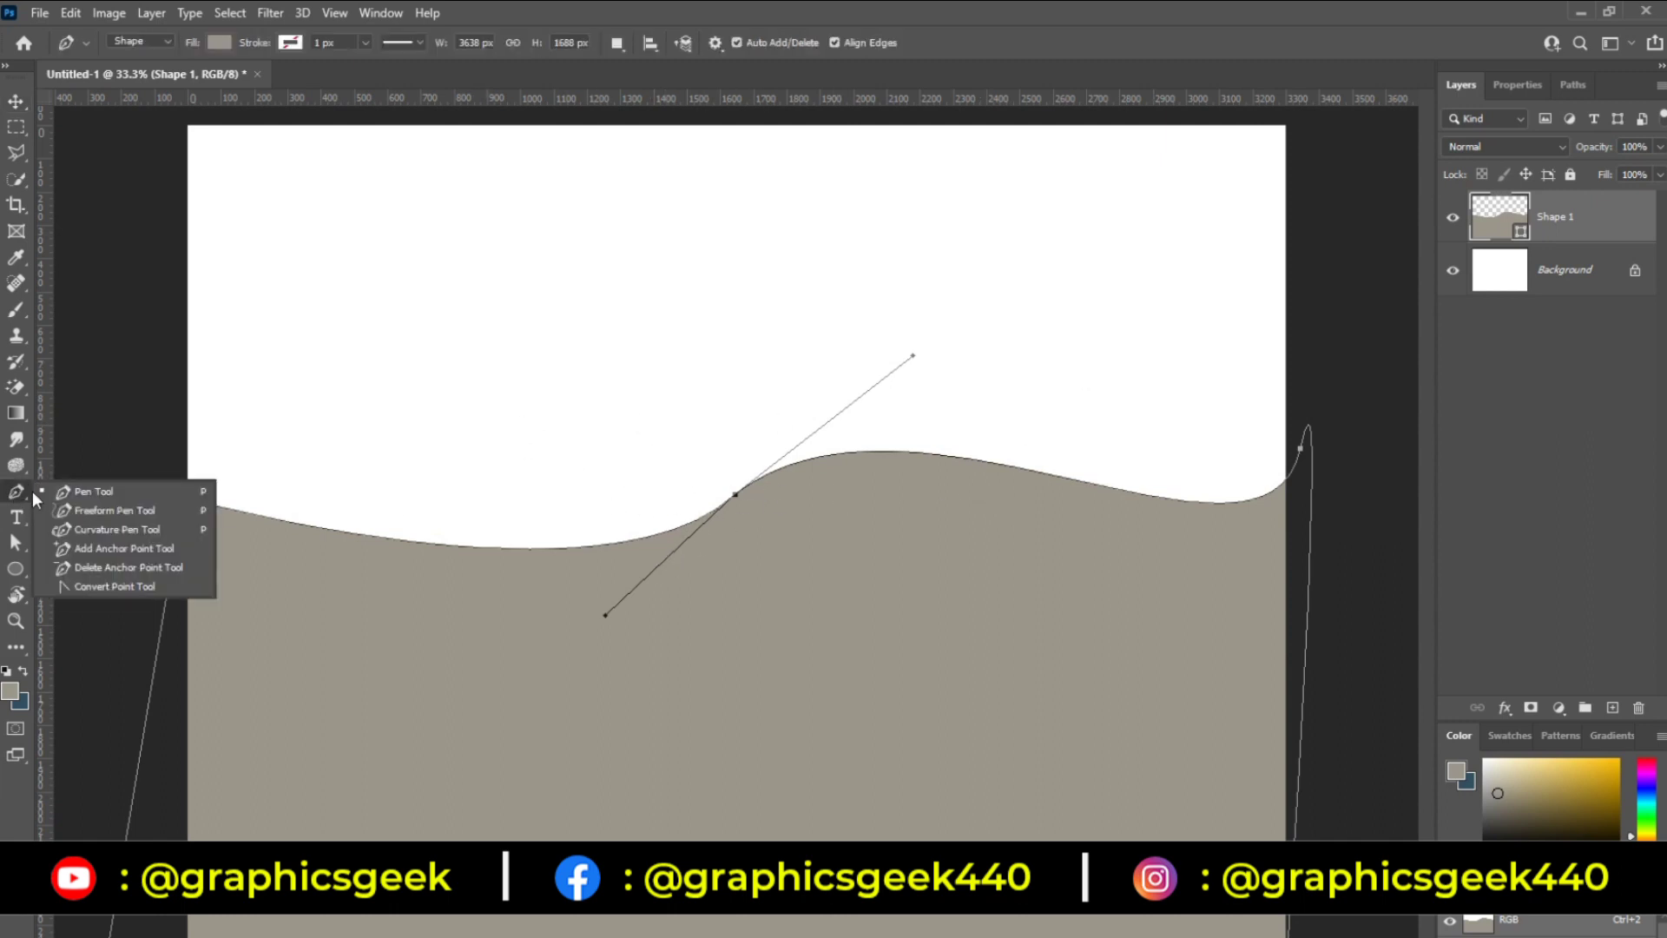
Step: Reshape Shape 1's top edge with the Curvature Pen into one broad arch sloping down rightward
{"action": "left_click", "coordinate": [113, 529]}
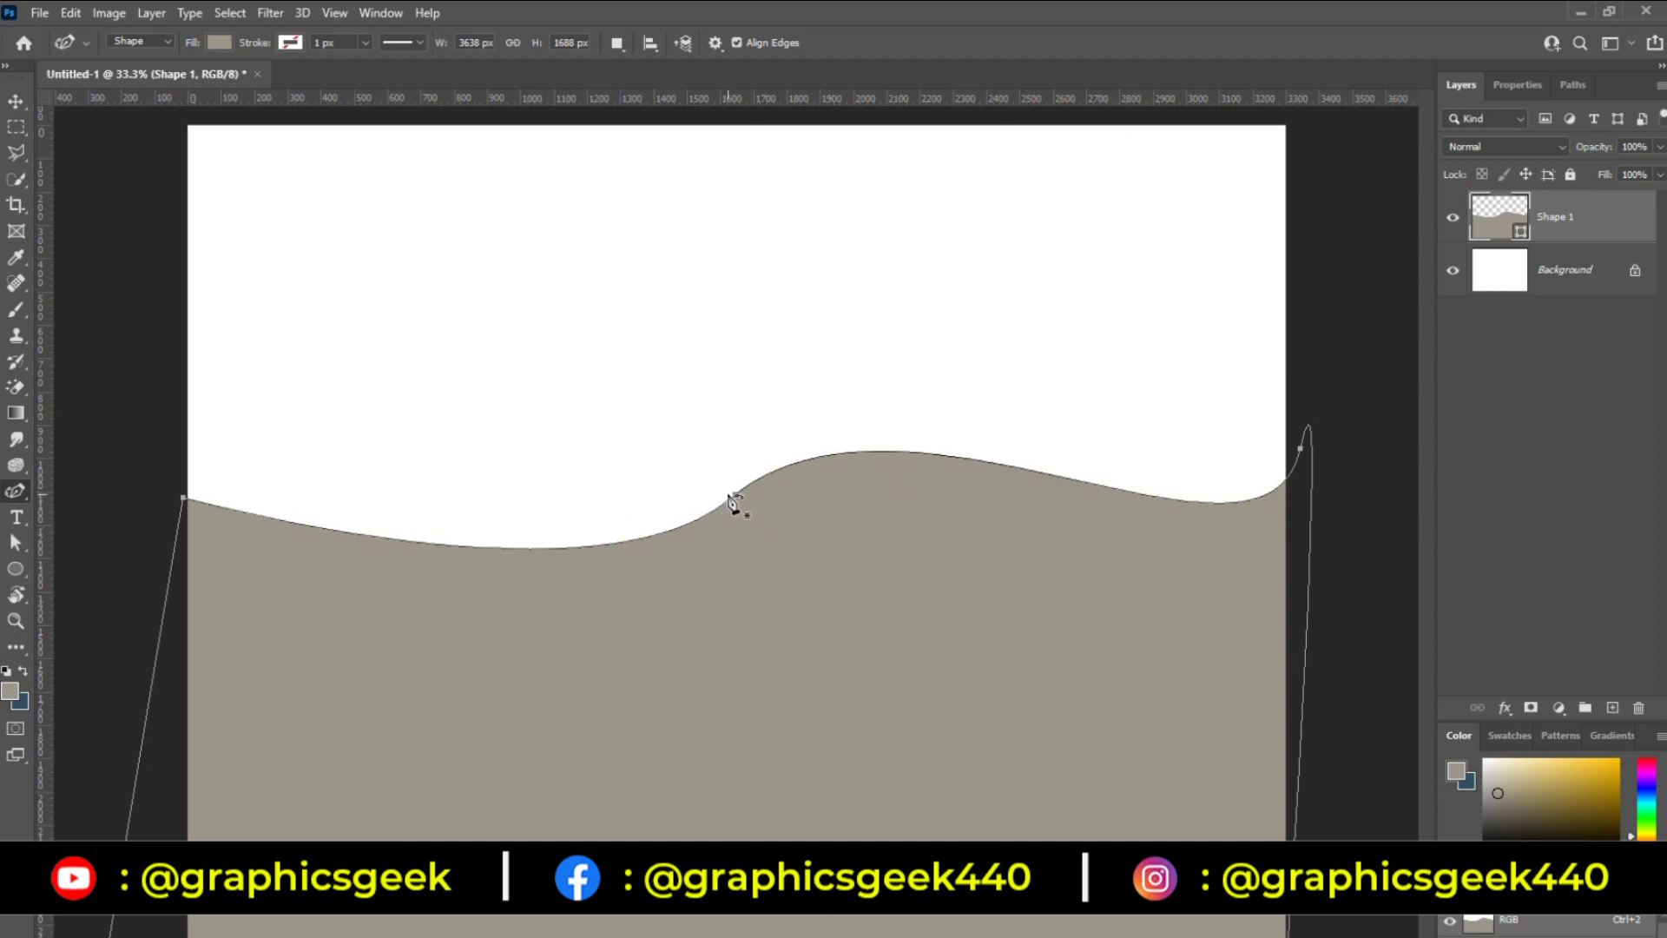
{"action": "left_click_drag", "start_coordinate": [735, 501], "coordinate": [712, 539]}
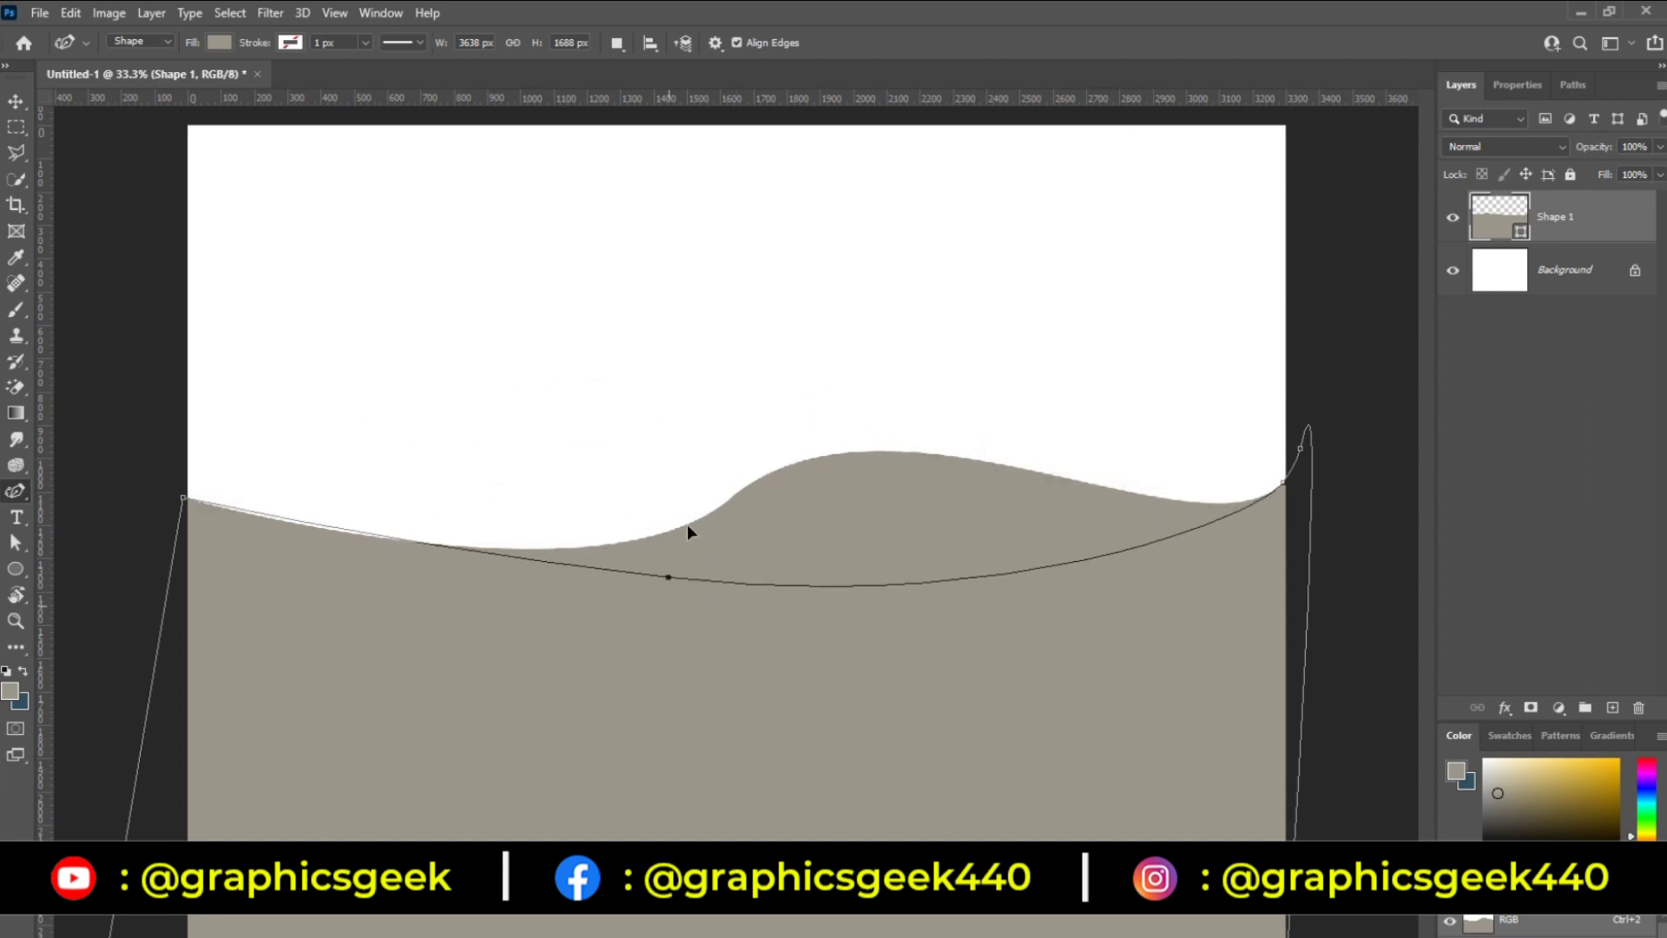
{"action": "left_click_drag", "start_coordinate": [688, 527], "coordinate": [689, 385]}
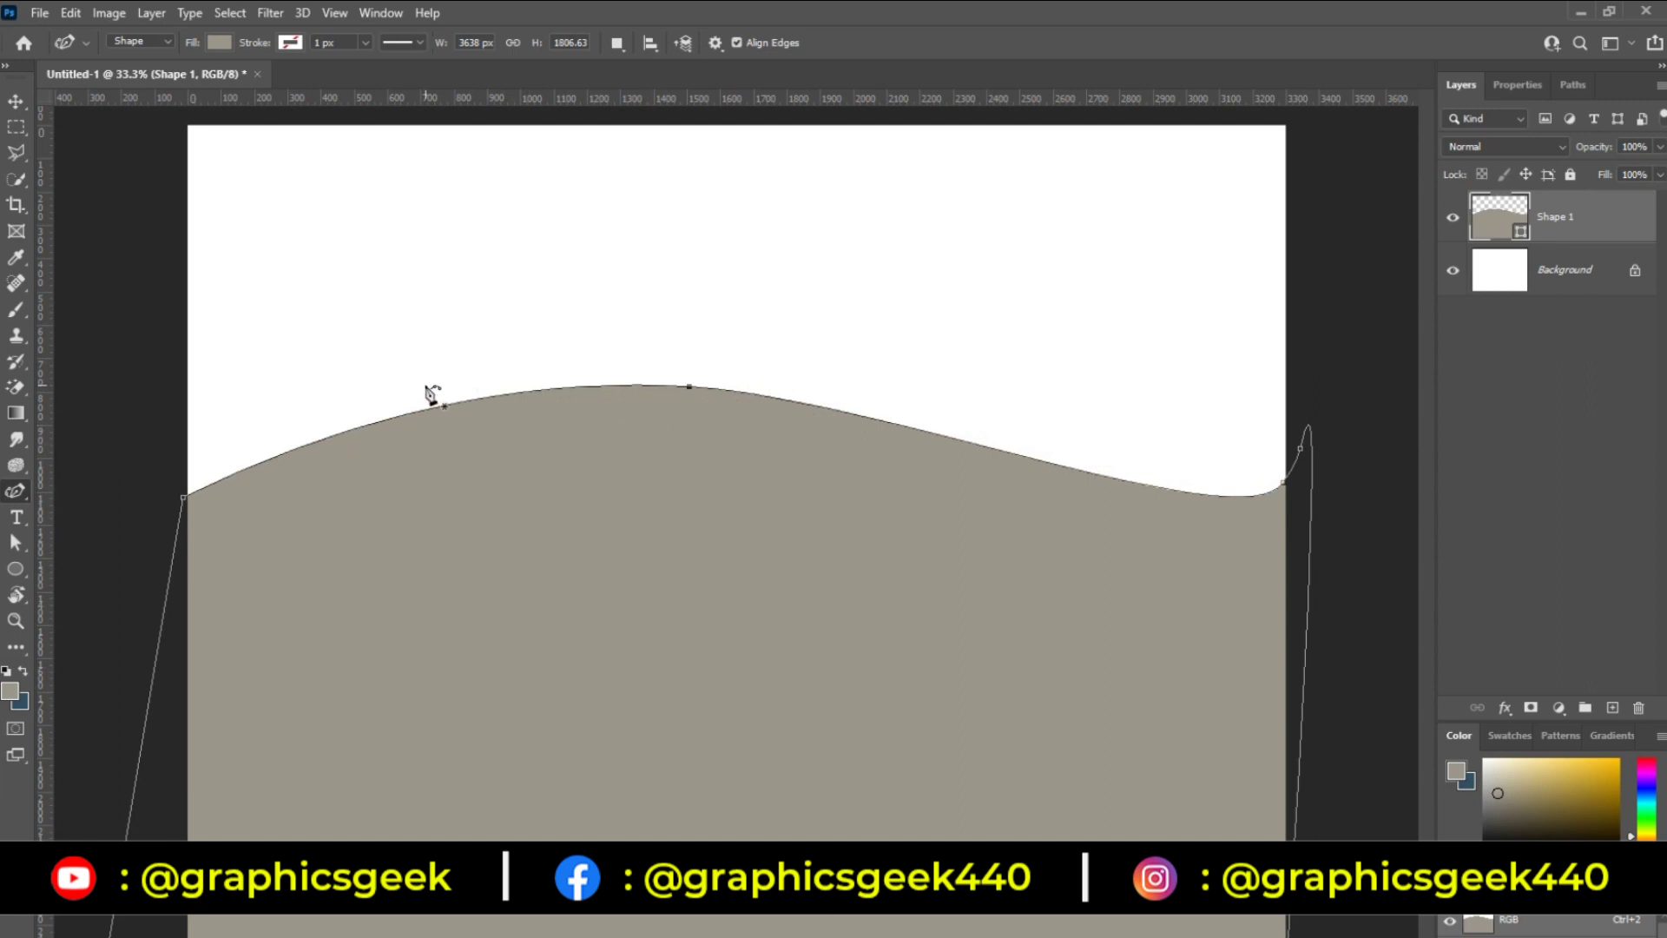
{"action": "right_click", "coordinate": [15, 491]}
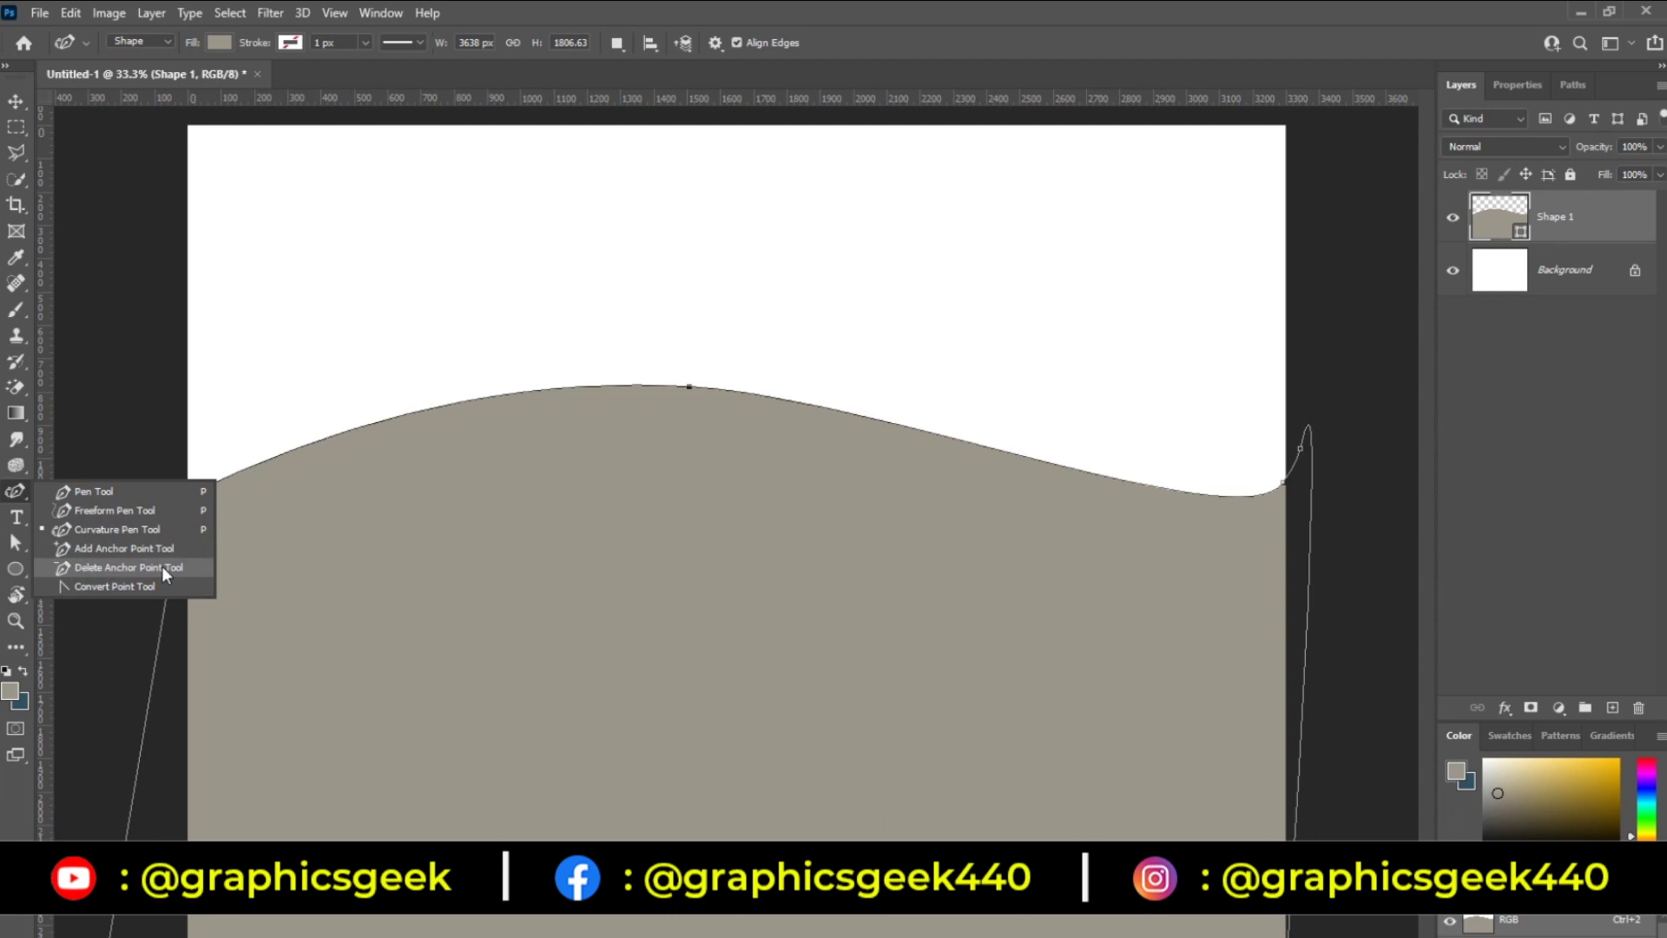
Step: Add three anchor points along the arch: left side, right slope and near the right end
{"action": "left_click", "coordinate": [109, 554]}
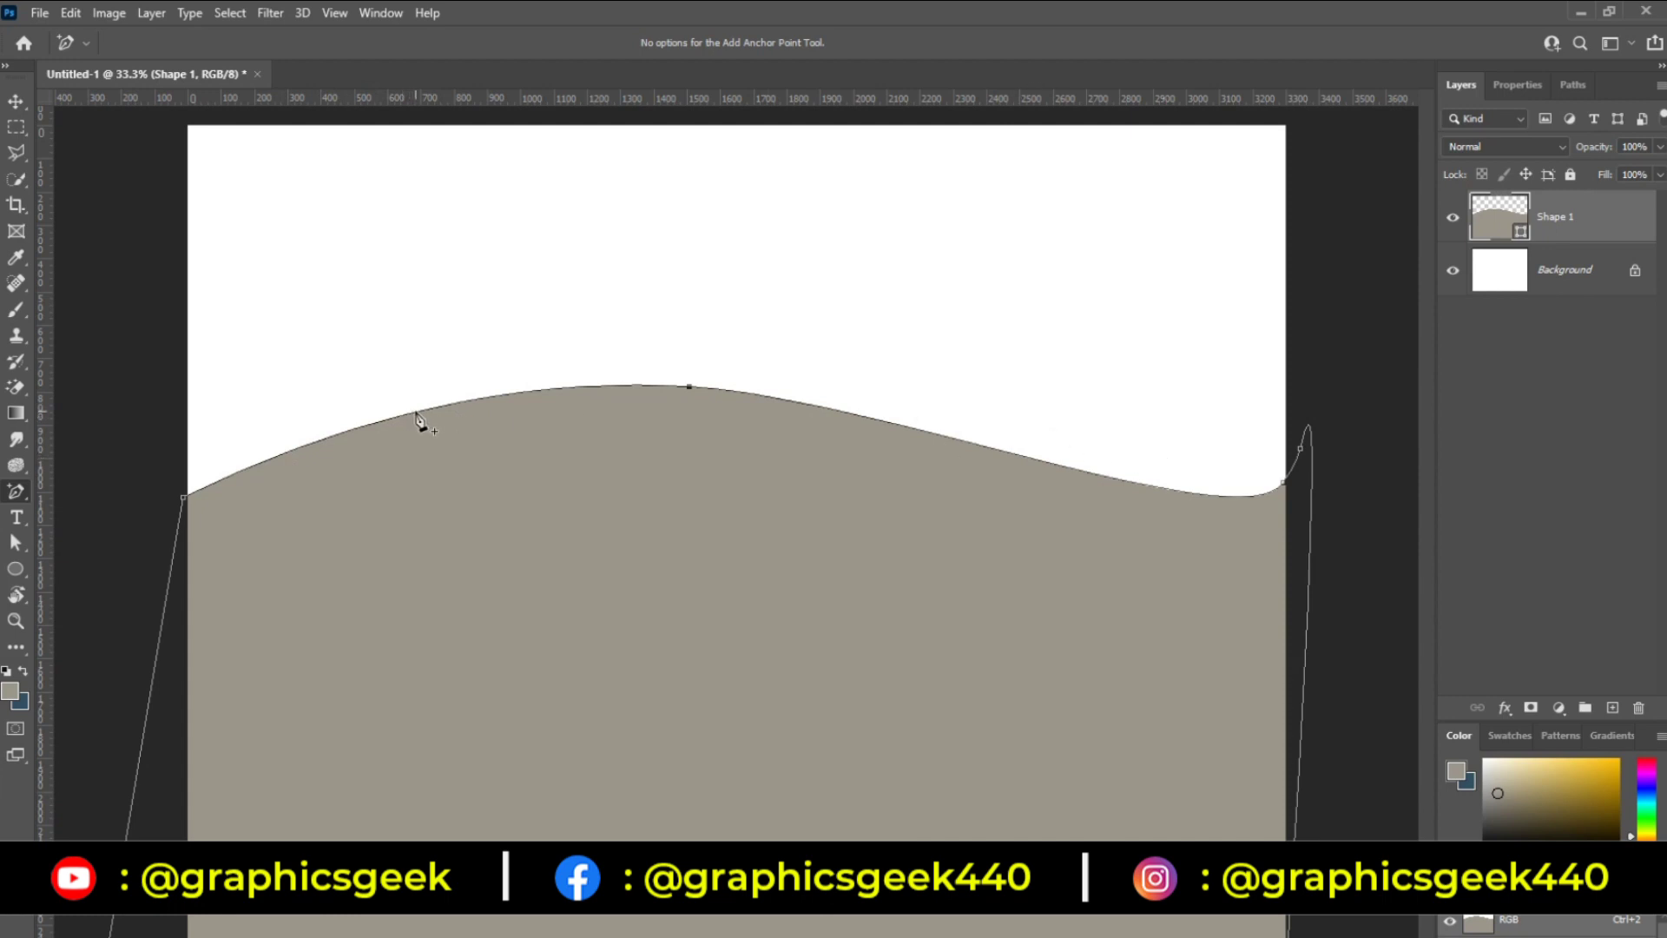
{"action": "left_click", "coordinate": [417, 414]}
{"action": "left_click", "coordinate": [918, 431]}
{"action": "left_click", "coordinate": [1154, 489]}
Step: Remove the extra anchor point on the arch's right slope
{"action": "right_click", "coordinate": [13, 493]}
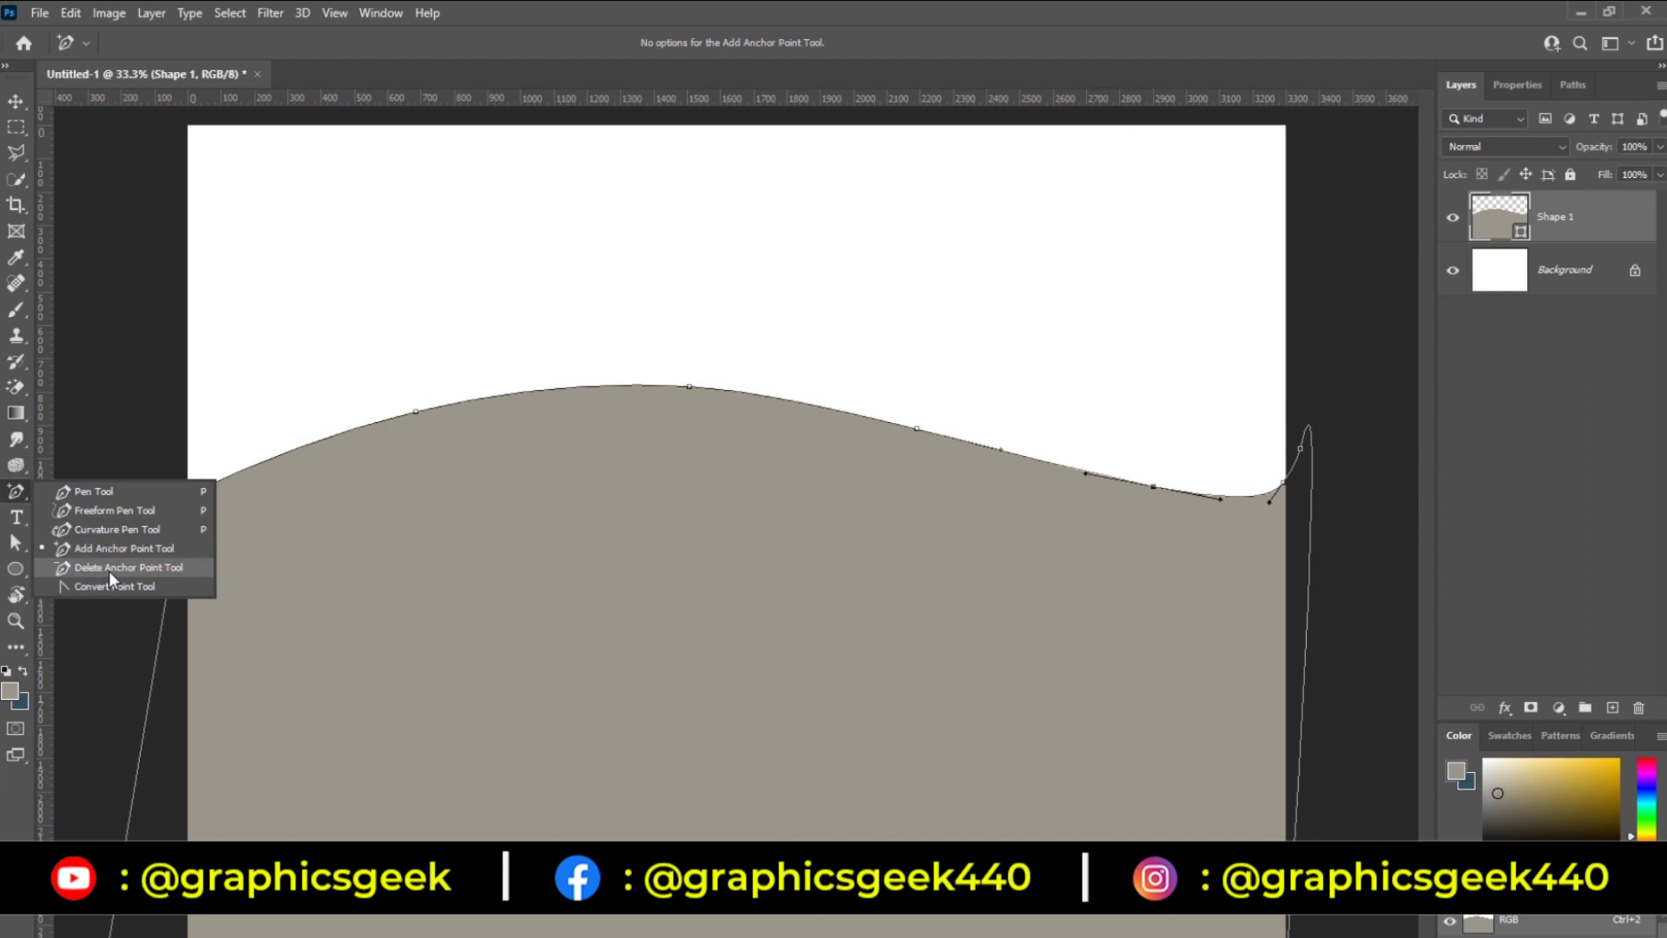
{"action": "left_click", "coordinate": [111, 568]}
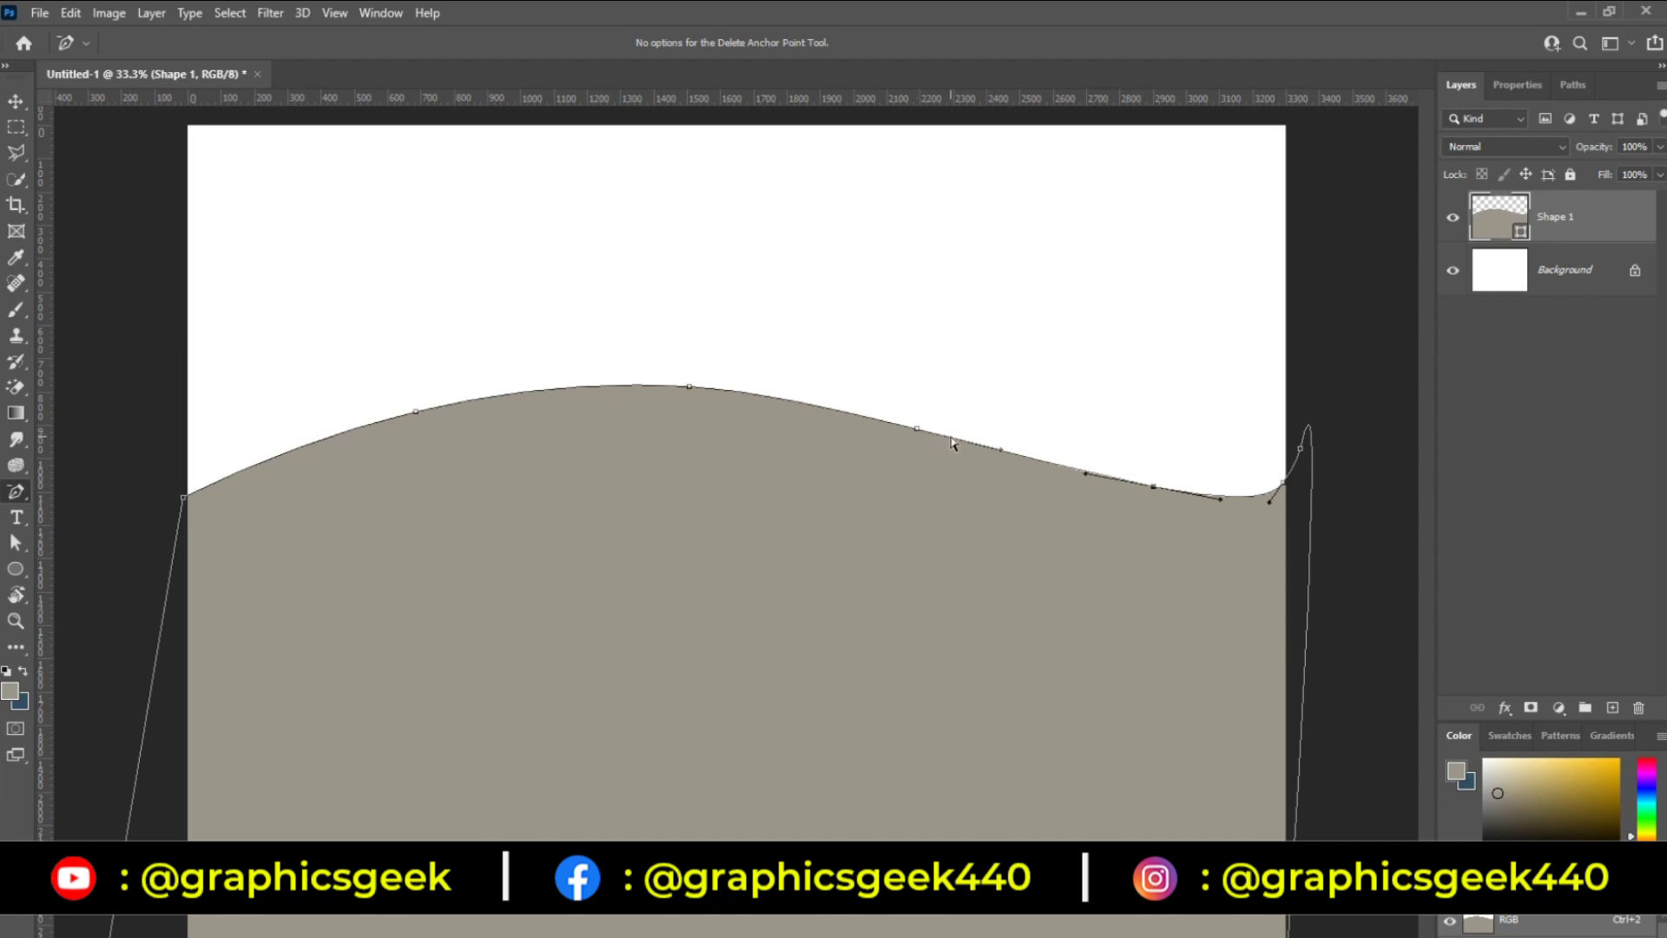
{"action": "left_click", "coordinate": [917, 430]}
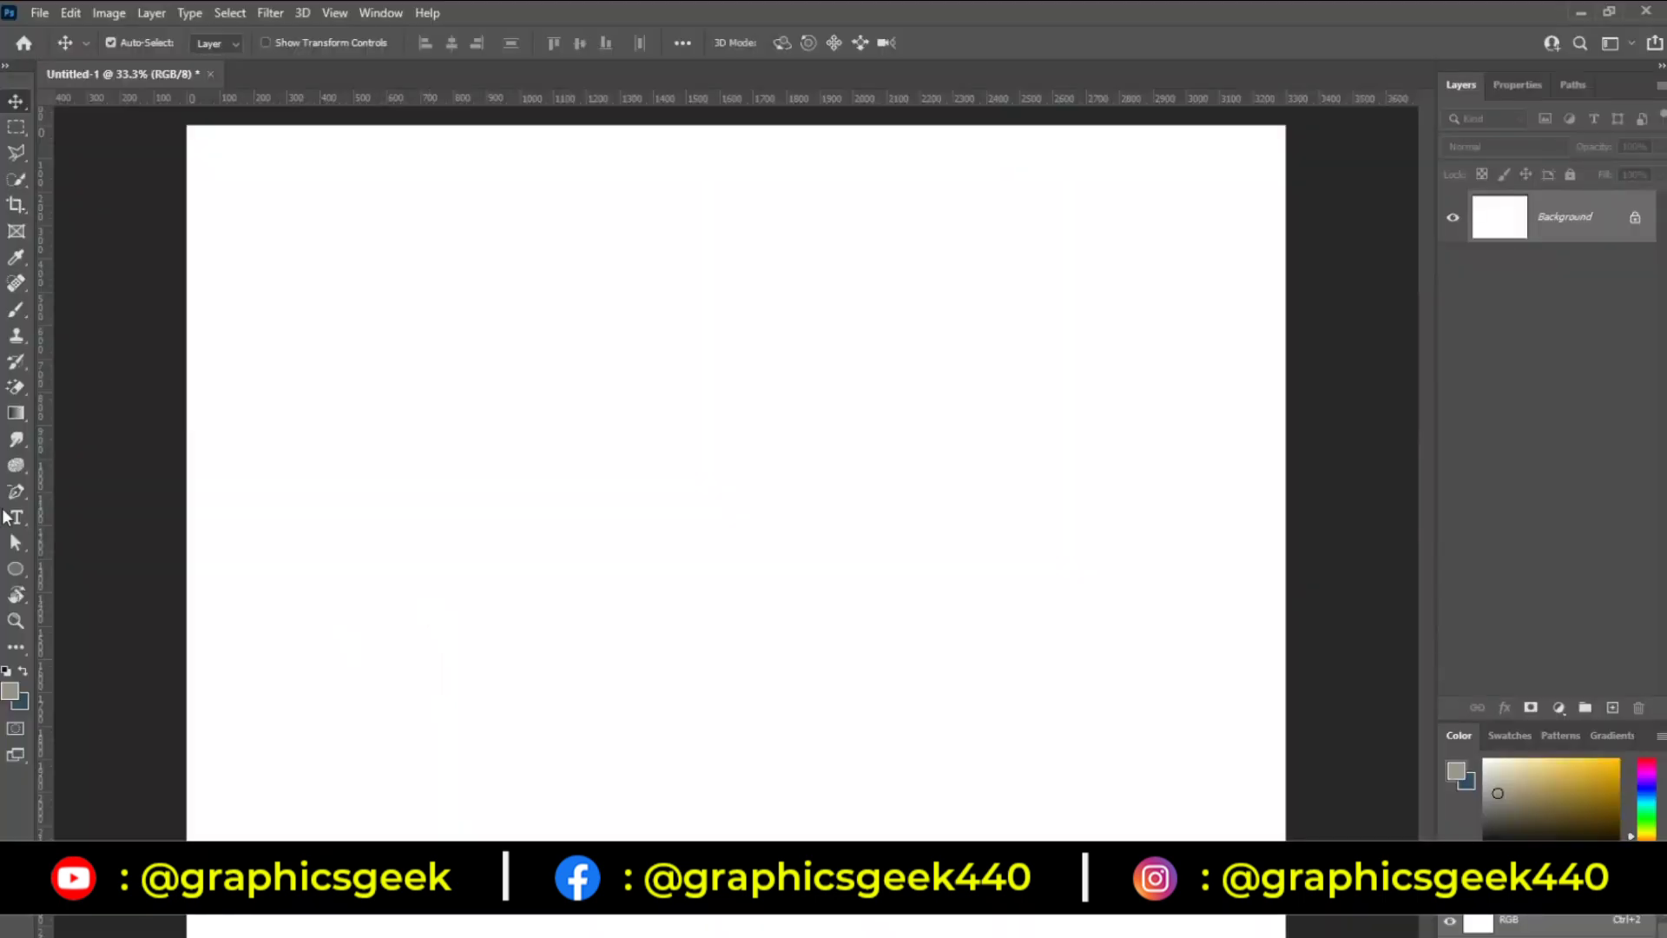
Step: Draw a new grey shape with the standard Pen, humping left, dipping mid-canvas, rising right
{"action": "right_click", "coordinate": [29, 493]}
{"action": "left_click", "coordinate": [100, 490]}
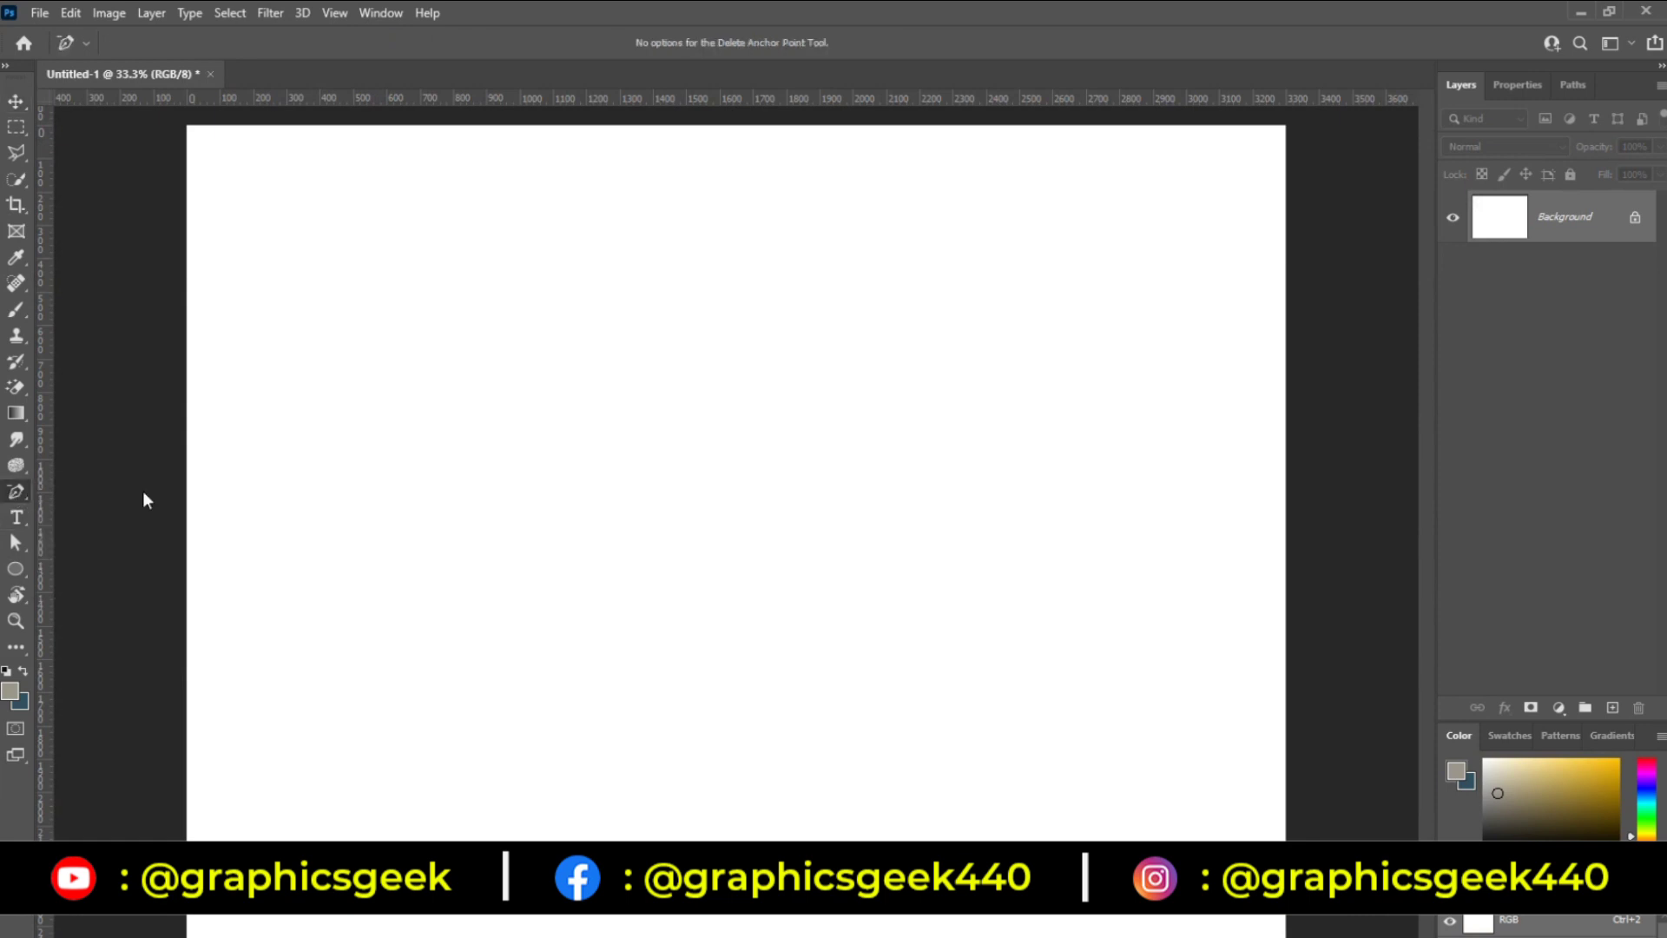
{"action": "left_click", "coordinate": [187, 538]}
{"action": "left_click_drag", "start_coordinate": [574, 567], "coordinate": [753, 695]}
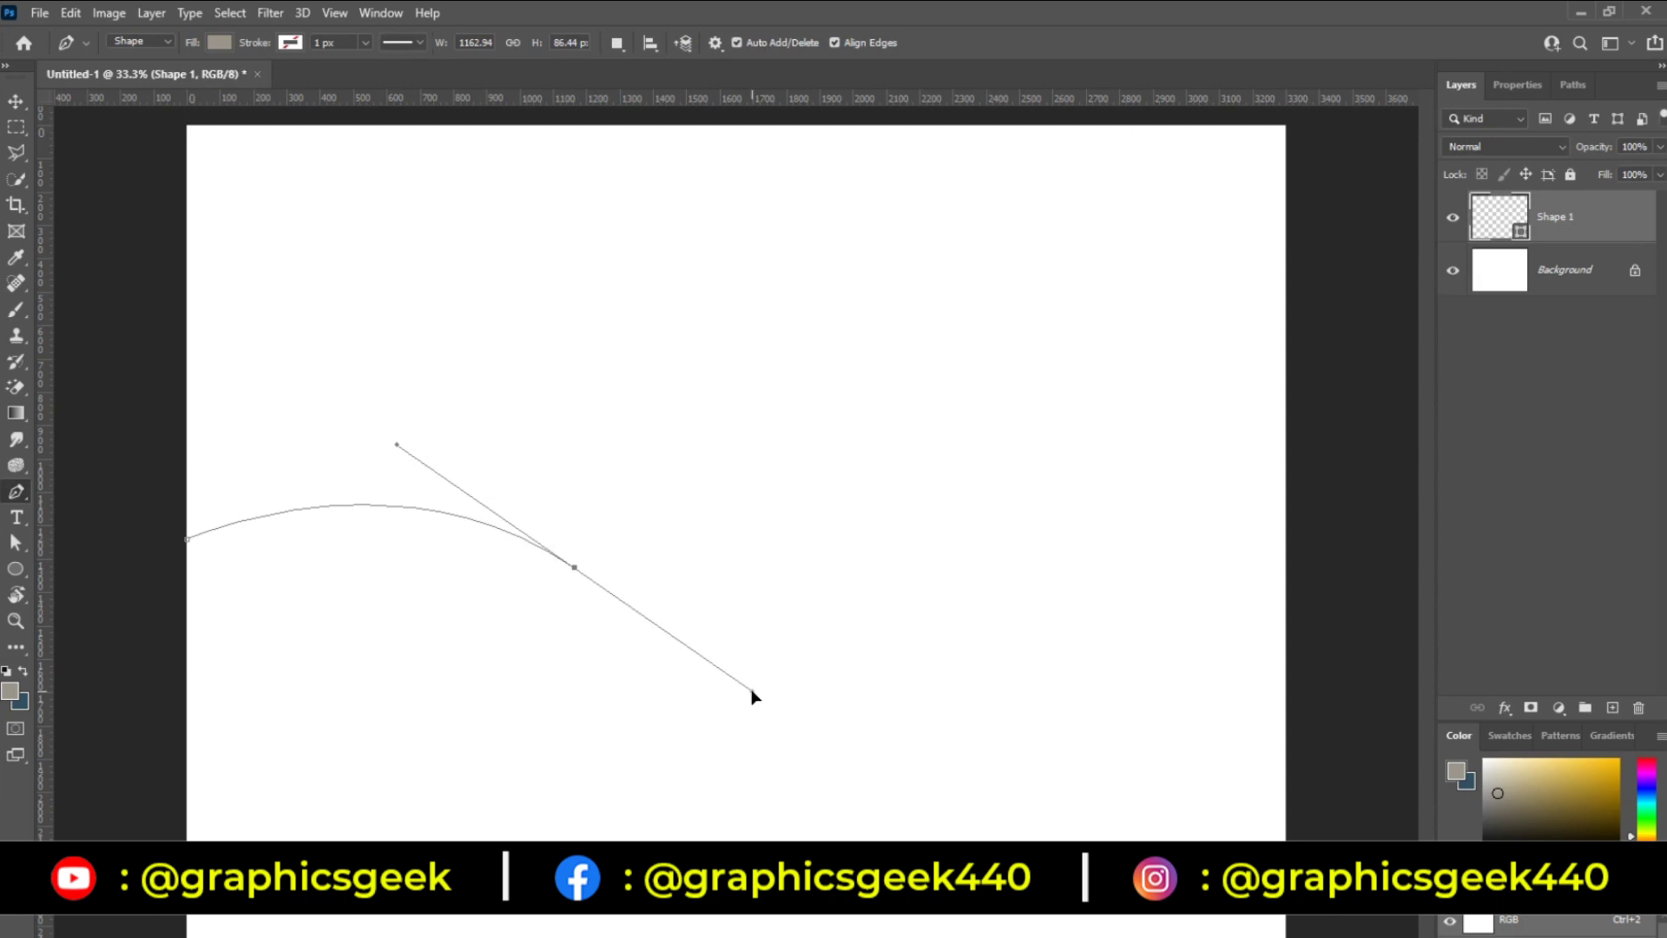
{"action": "left_click", "coordinate": [1005, 639]}
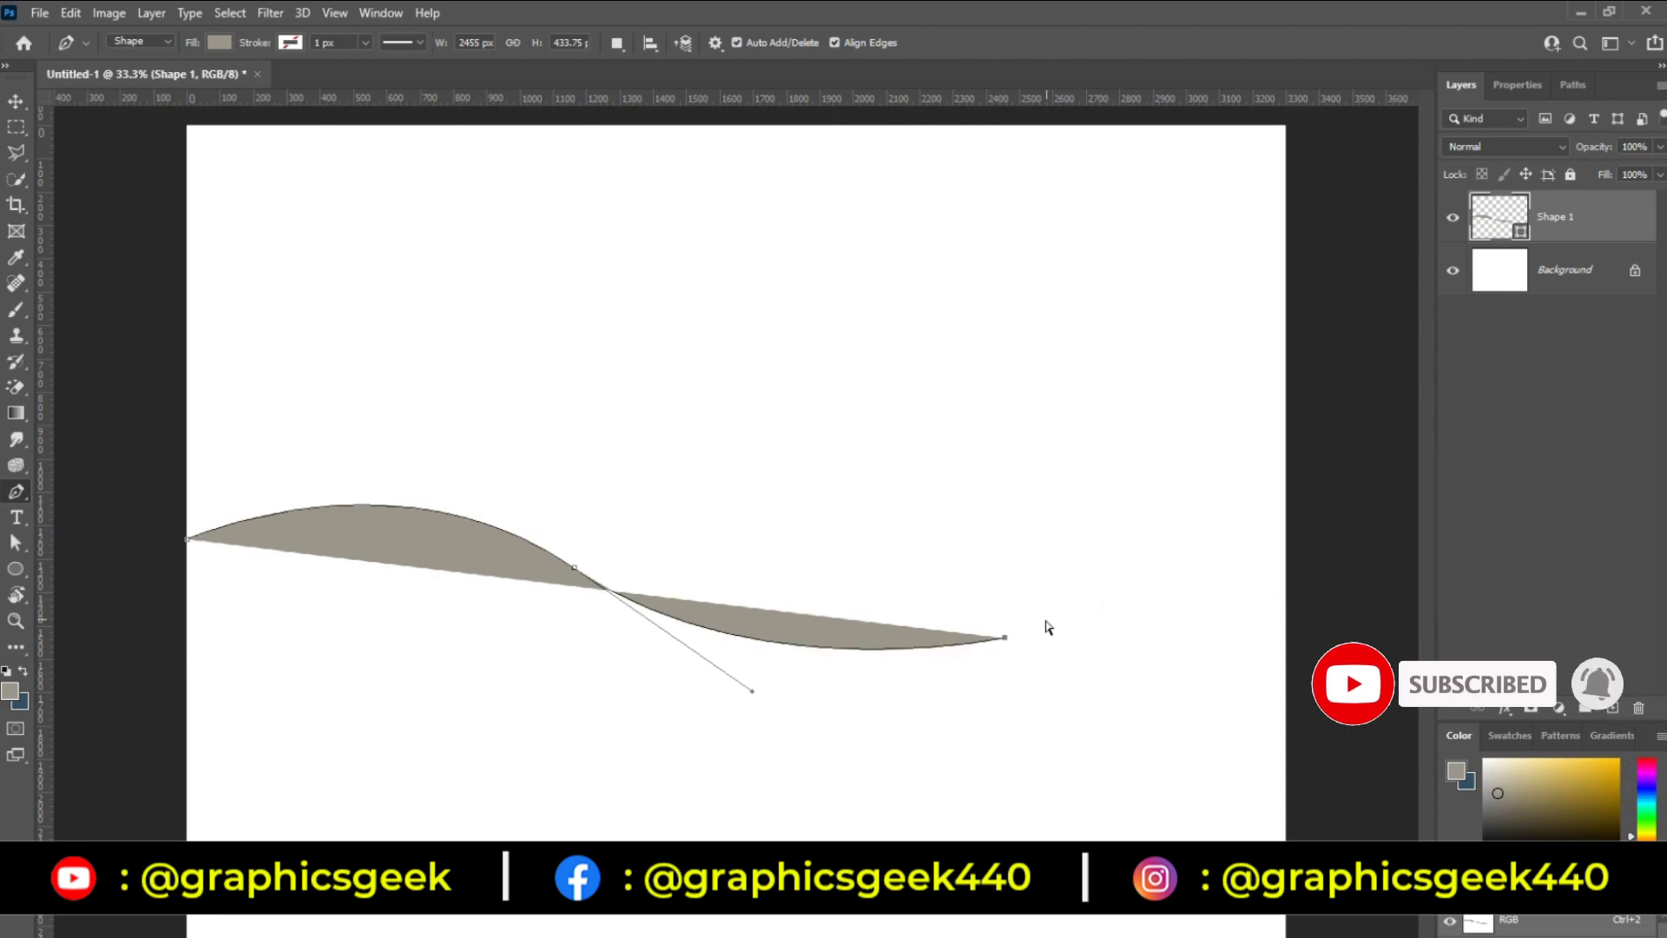
{"action": "key", "text": "ctrl+z"}
{"action": "mouse_move", "coordinate": [989, 654]}
{"action": "left_mouse_down"}
{"action": "mouse_move", "coordinate": [1013, 642]}
{"action": "mouse_move", "coordinate": [991, 658]}
{"action": "left_mouse_up"}
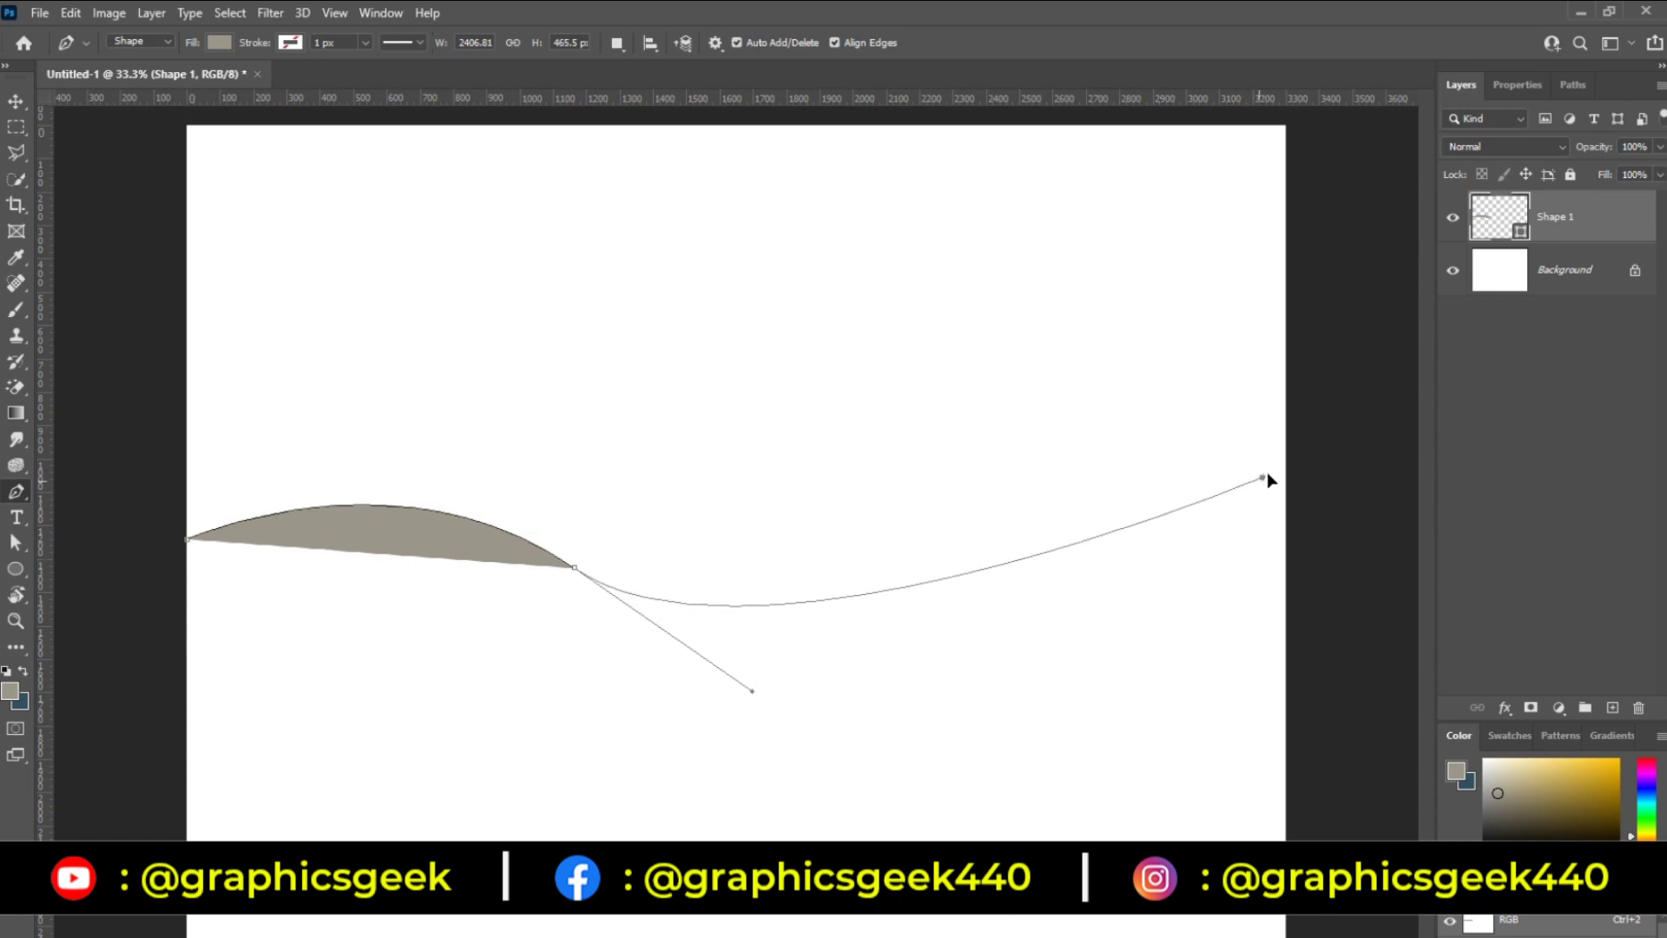
{"action": "right_click", "coordinate": [14, 493]}
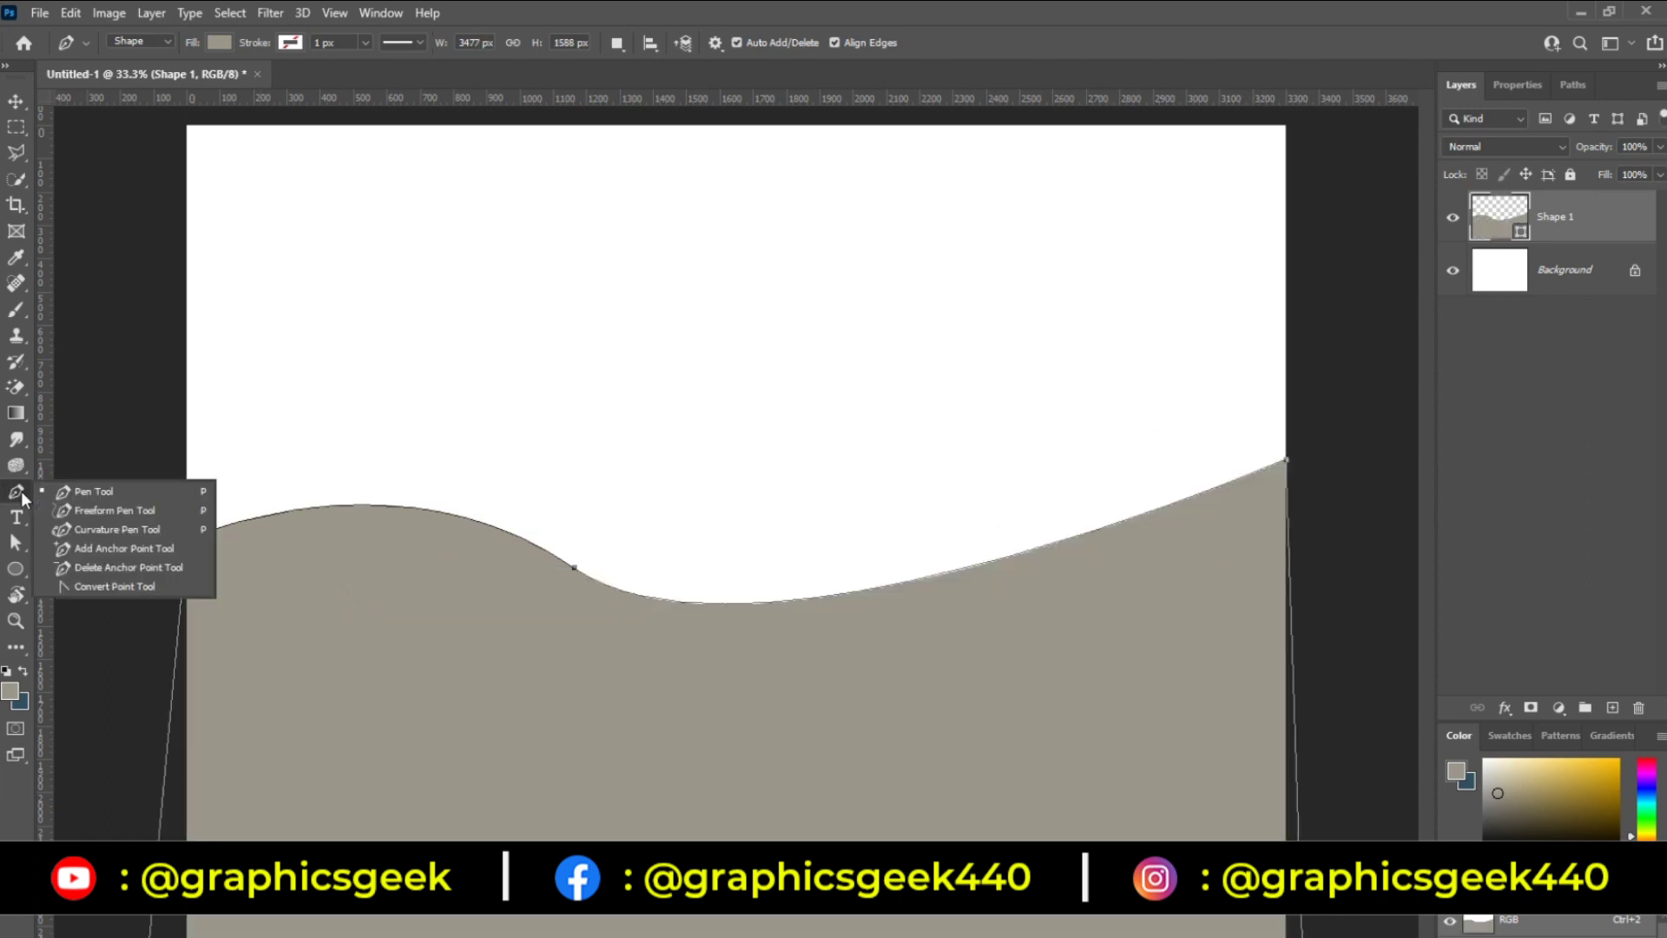
{"action": "left_click", "coordinate": [100, 547]}
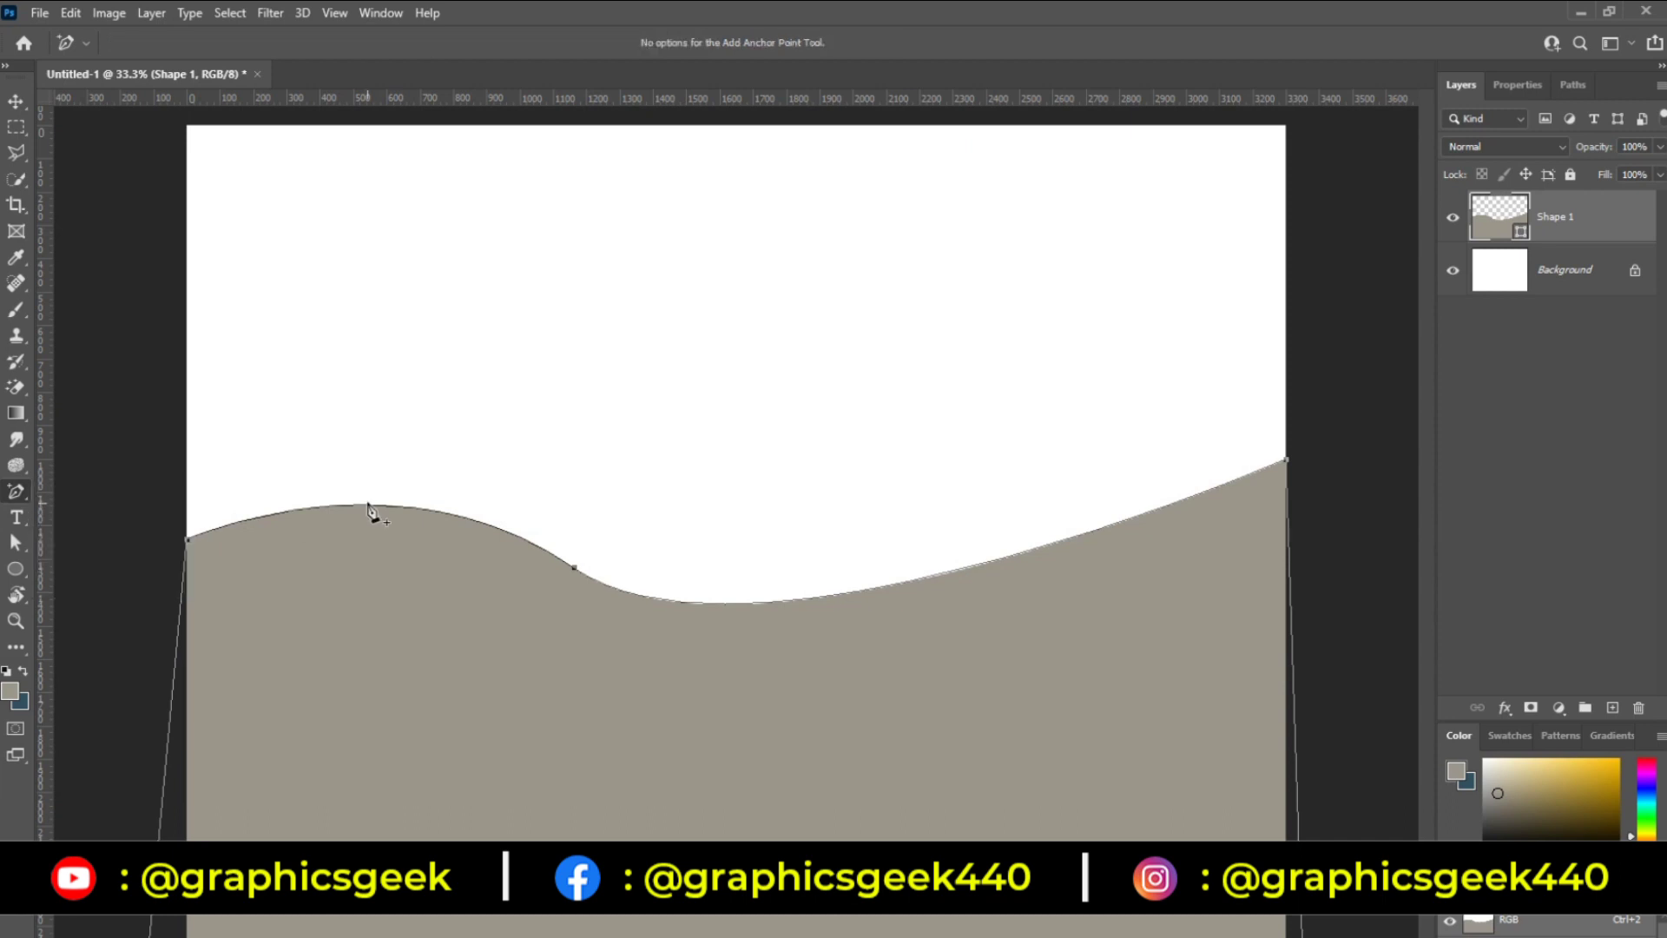
{"action": "left_click", "coordinate": [368, 506]}
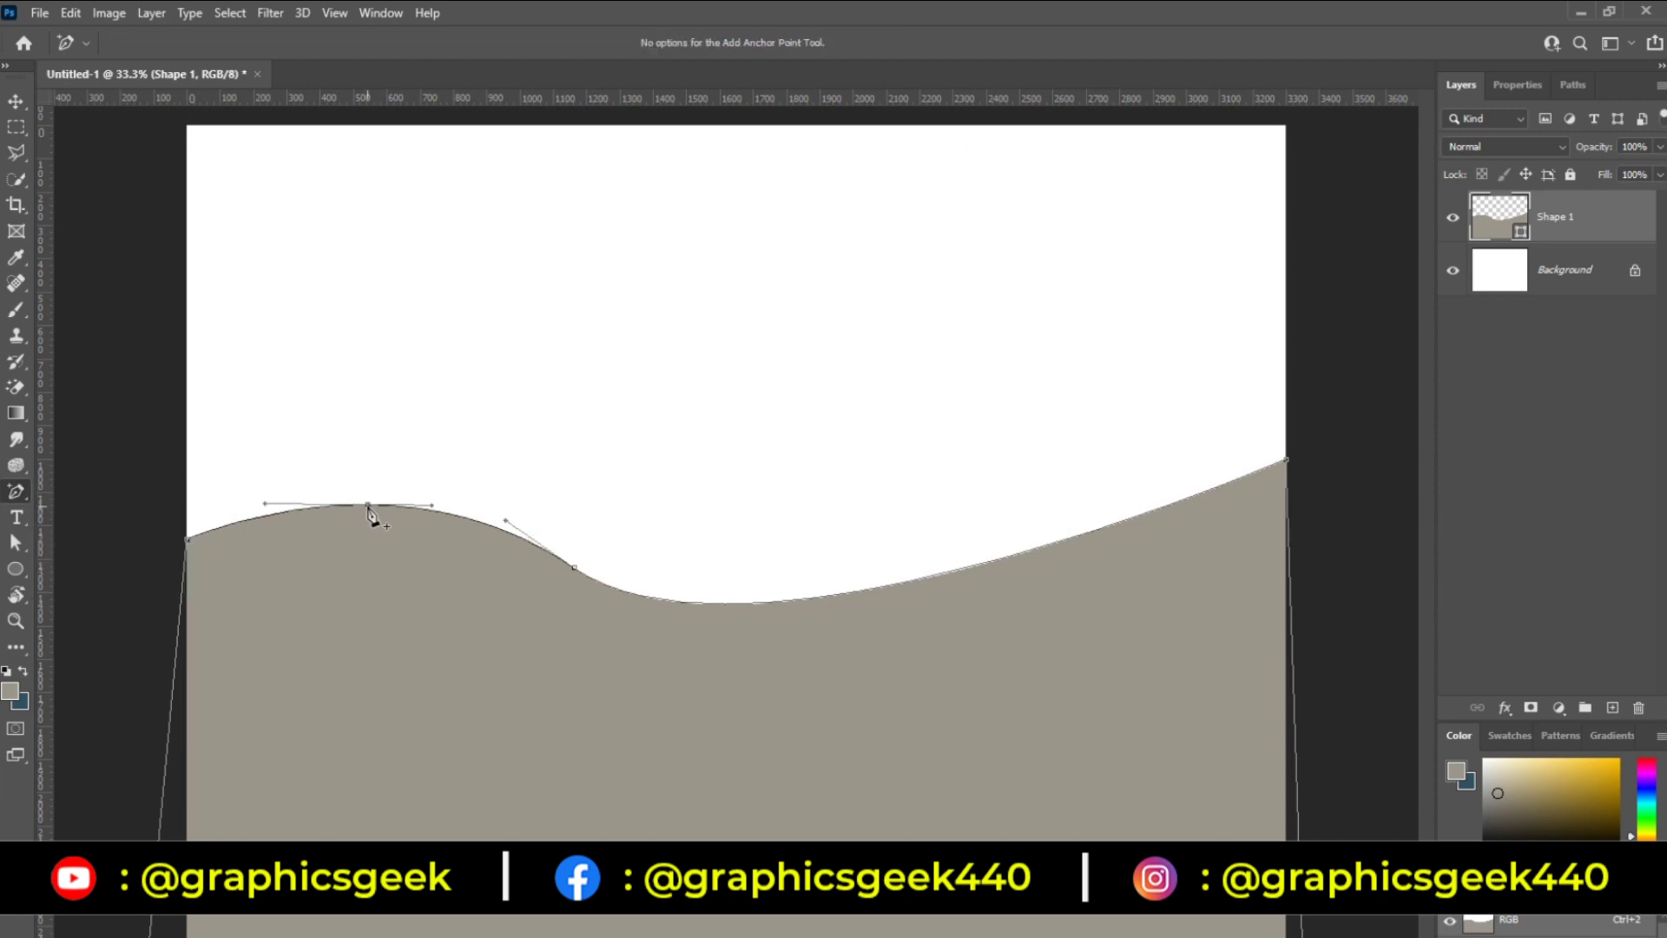
{"action": "left_click", "coordinate": [997, 560]}
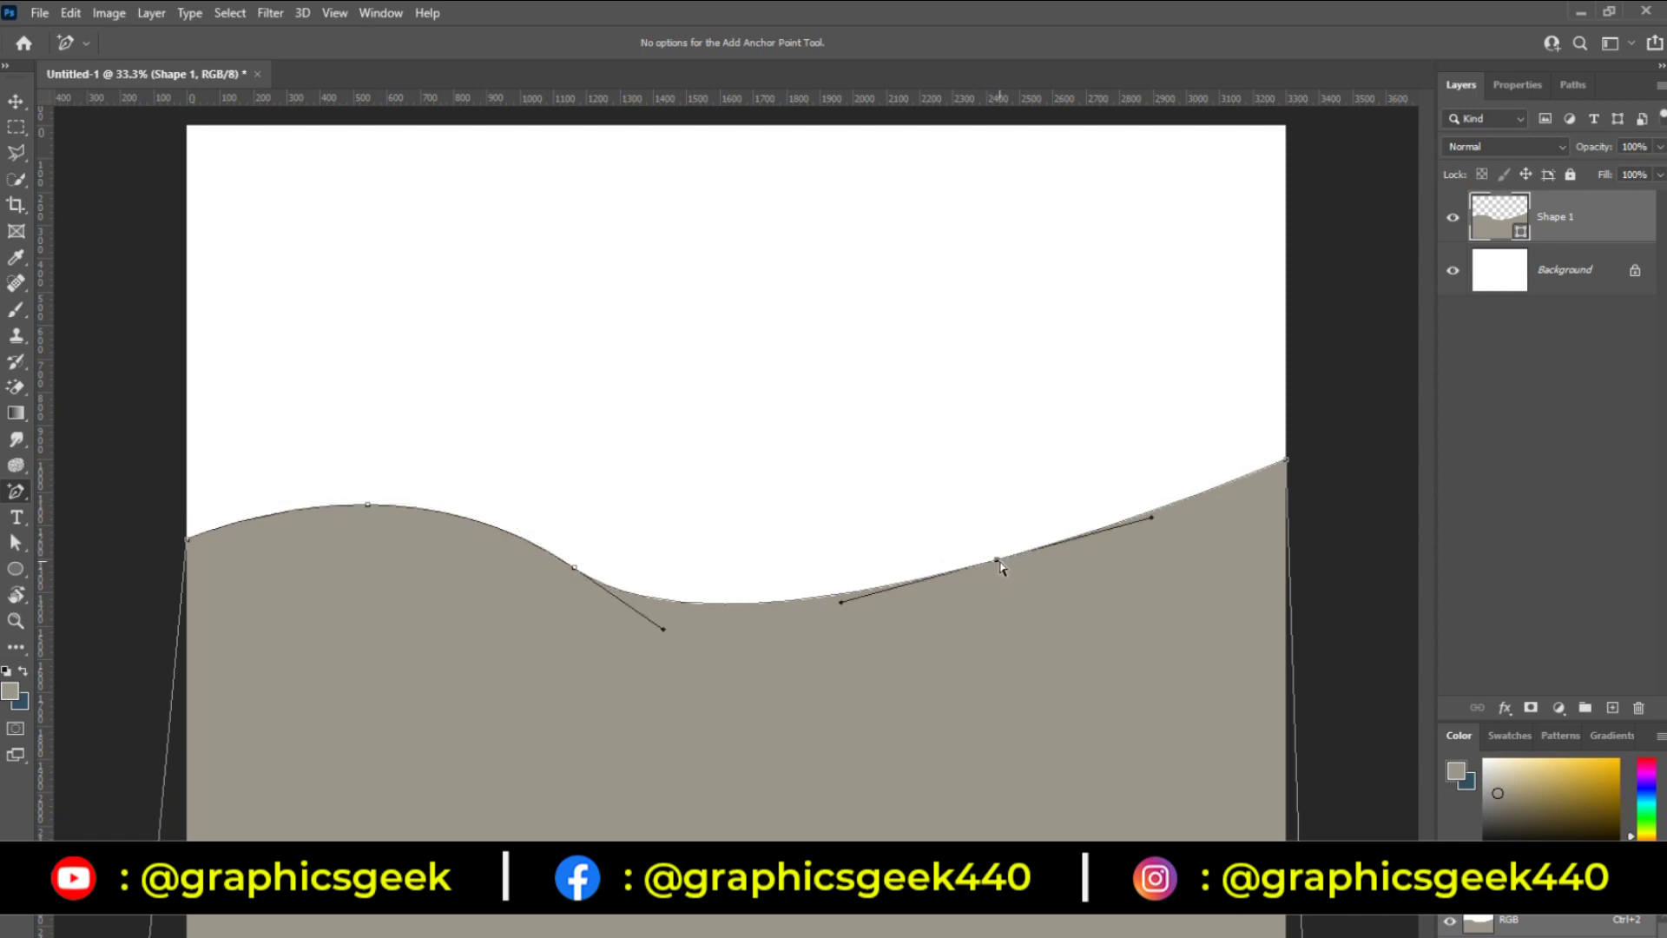
{"action": "mouse_move", "coordinate": [999, 564]}
{"action": "left_mouse_down"}
{"action": "mouse_move", "coordinate": [986, 371]}
{"action": "mouse_move", "coordinate": [998, 588]}
{"action": "mouse_move", "coordinate": [979, 399]}
{"action": "mouse_move", "coordinate": [991, 527]}
{"action": "mouse_move", "coordinate": [993, 424]}
{"action": "mouse_move", "coordinate": [996, 474]}
{"action": "left_mouse_up"}
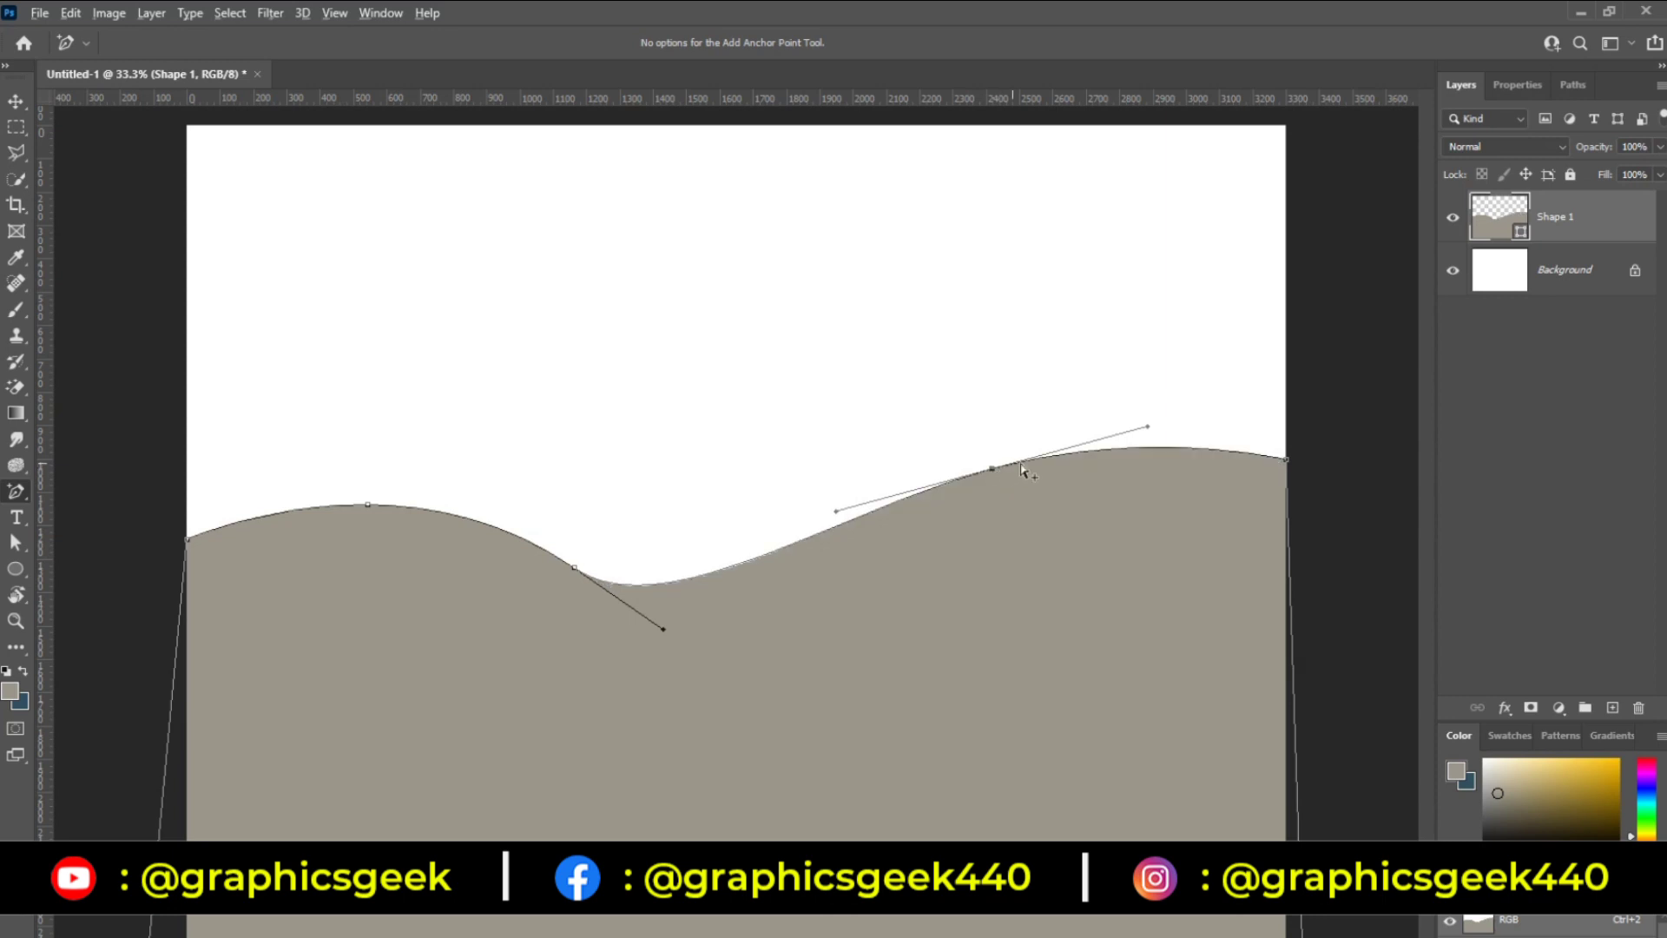
{"action": "mouse_move", "coordinate": [1148, 427]}
{"action": "left_mouse_down"}
{"action": "mouse_move", "coordinate": [1146, 529]}
{"action": "mouse_move", "coordinate": [1168, 526]}
{"action": "mouse_move", "coordinate": [1149, 524]}
{"action": "mouse_move", "coordinate": [1149, 361]}
{"action": "mouse_move", "coordinate": [1149, 383]}
{"action": "left_mouse_up"}
{"action": "mouse_move", "coordinate": [836, 515]}
{"action": "left_mouse_down"}
{"action": "mouse_move", "coordinate": [843, 535]}
{"action": "mouse_move", "coordinate": [841, 450]}
{"action": "left_mouse_up"}
{"action": "key", "text": "ctrl+z"}
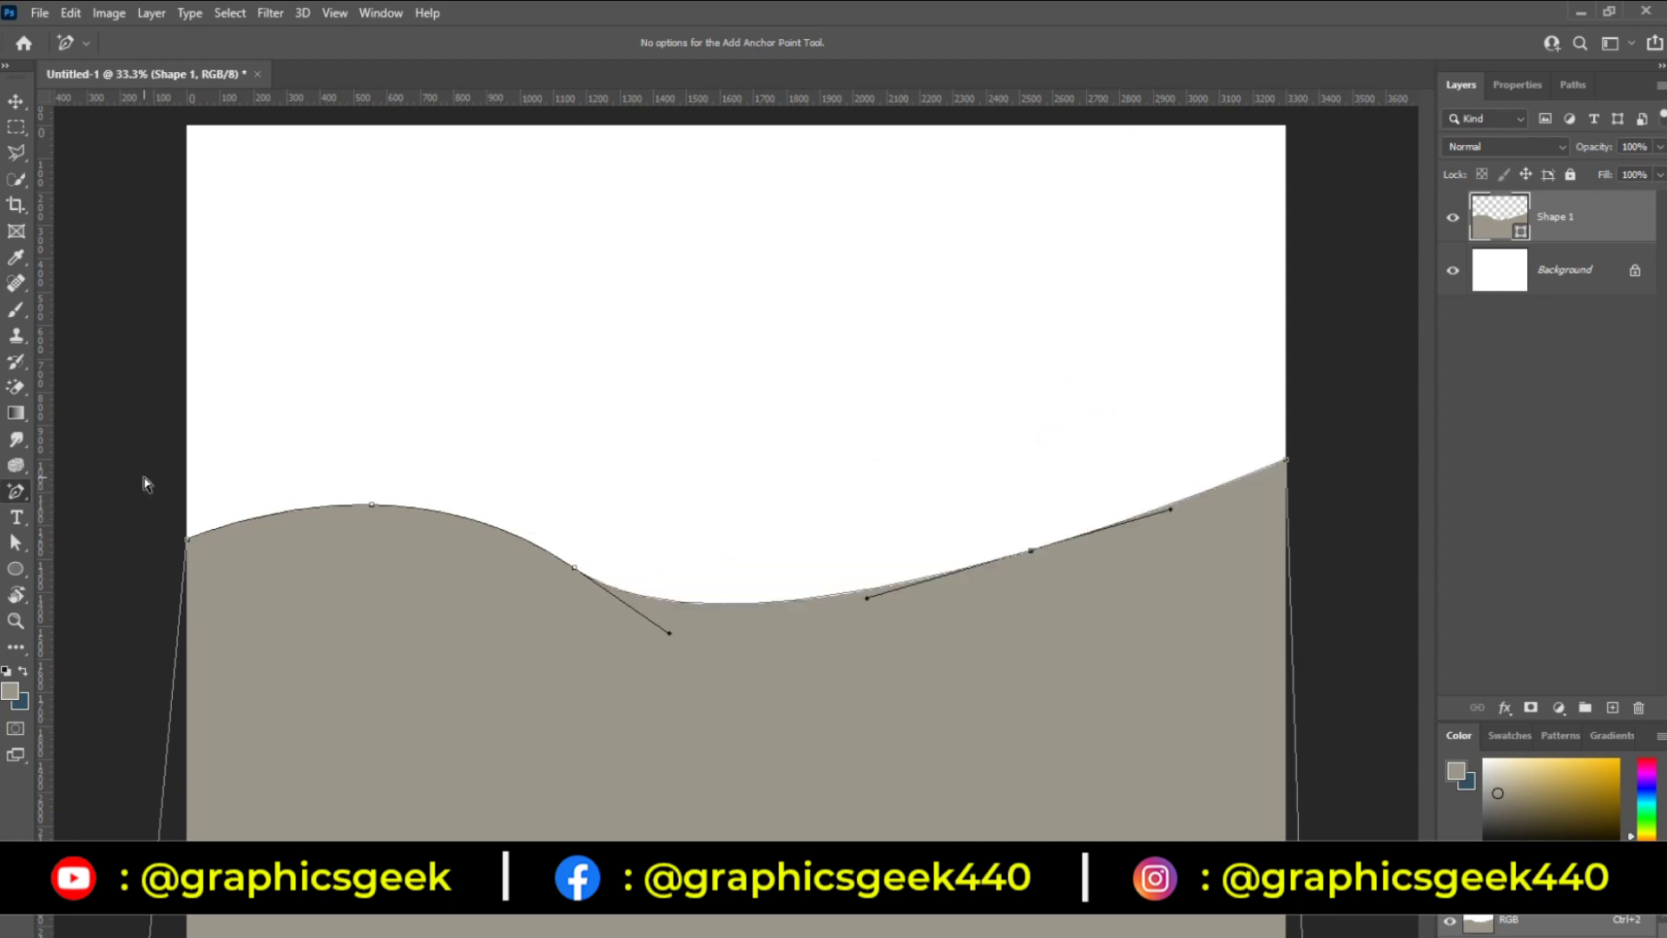
{"action": "key", "text": "ctrl+z"}
{"action": "right_click", "coordinate": [16, 491]}
{"action": "right_click", "coordinate": [16, 491]}
{"action": "left_click", "coordinate": [121, 530]}
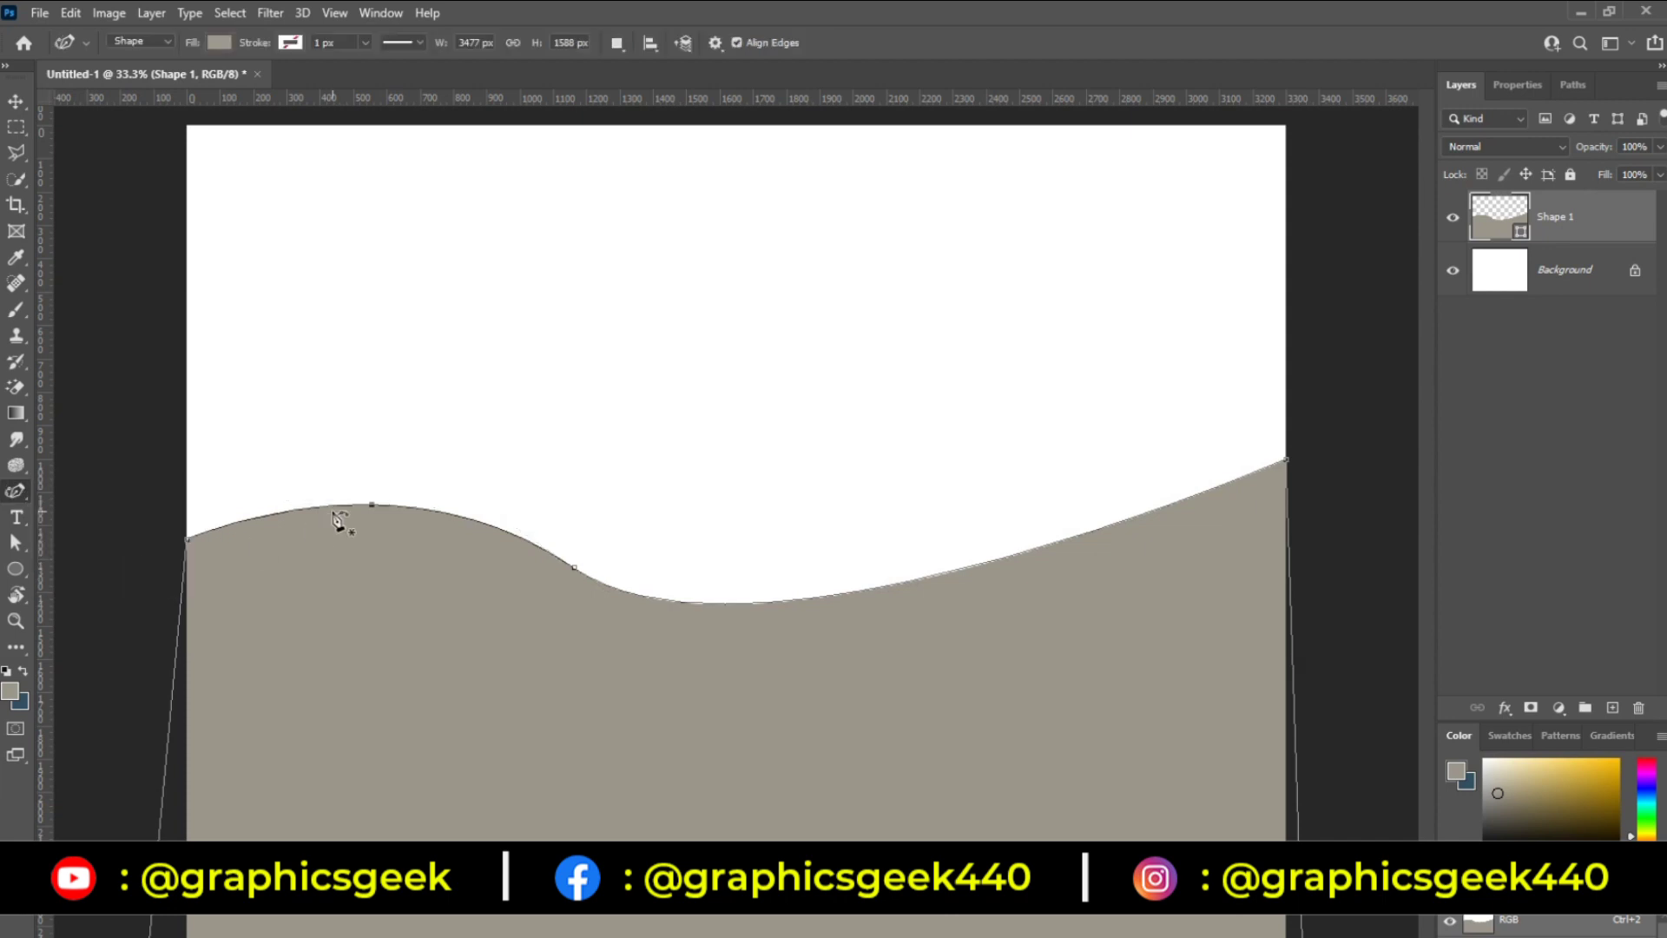
Step: Reshape the wave: deepen the left dip, lower the right edge, add a hump, deepen the right dip
{"action": "mouse_move", "coordinate": [372, 506]}
{"action": "left_mouse_down"}
{"action": "mouse_move", "coordinate": [339, 615]}
{"action": "mouse_move", "coordinate": [408, 671]}
{"action": "left_mouse_up"}
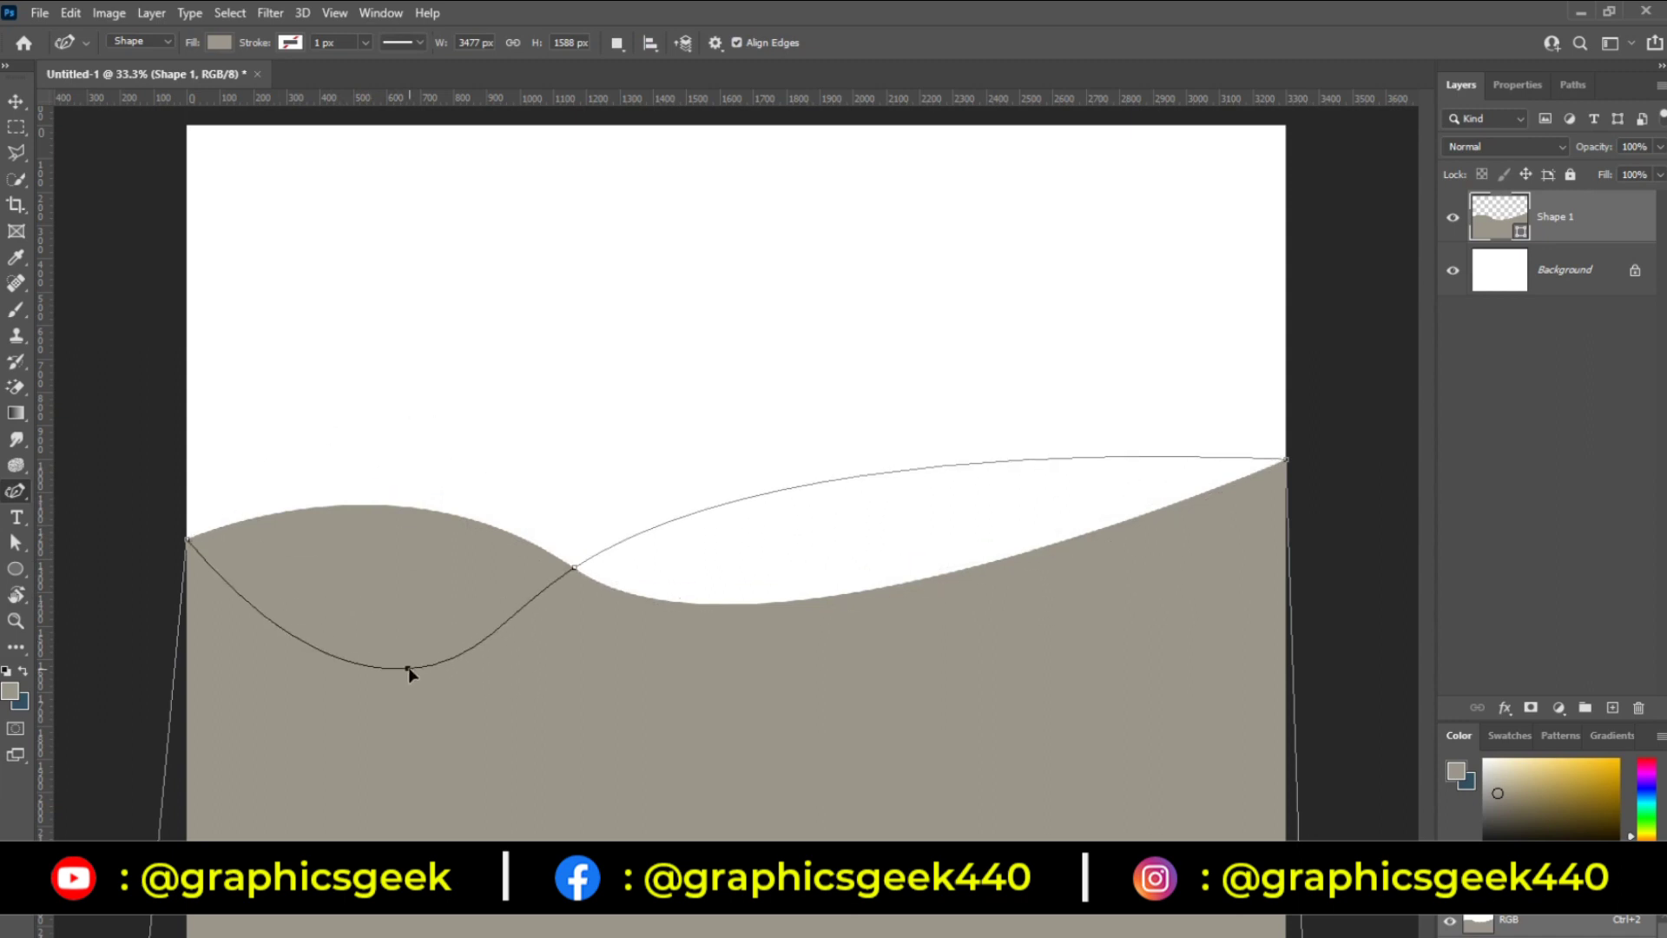
{"action": "left_click_drag", "start_coordinate": [943, 462], "coordinate": [953, 577]}
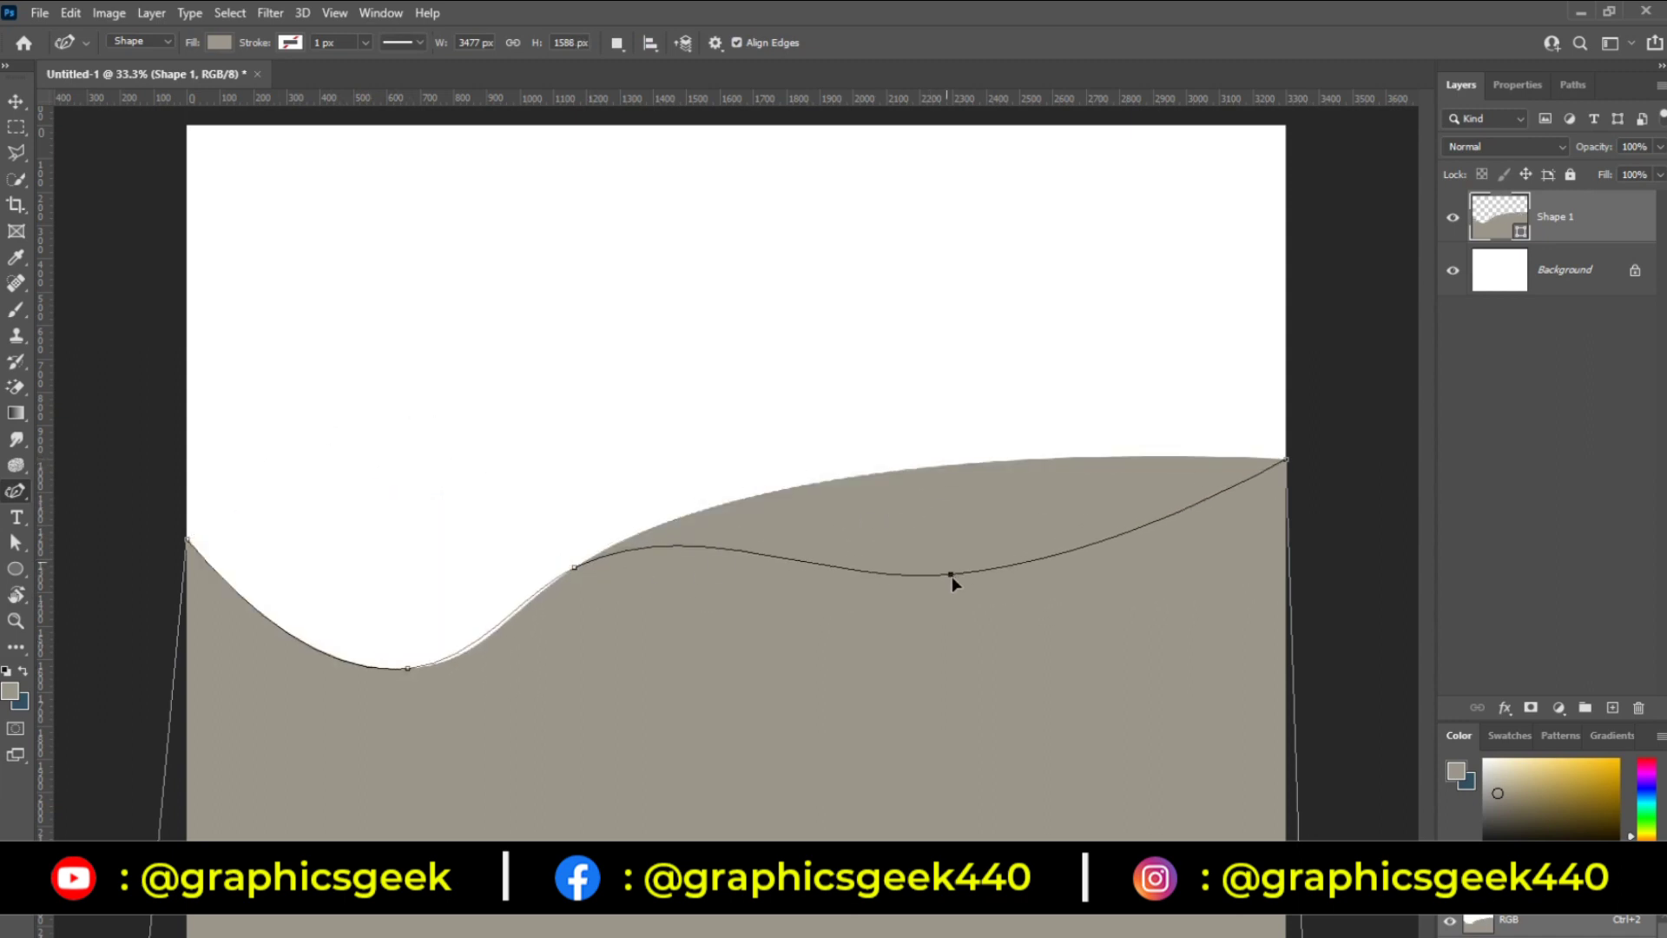
{"action": "left_click_drag", "start_coordinate": [682, 549], "coordinate": [701, 488]}
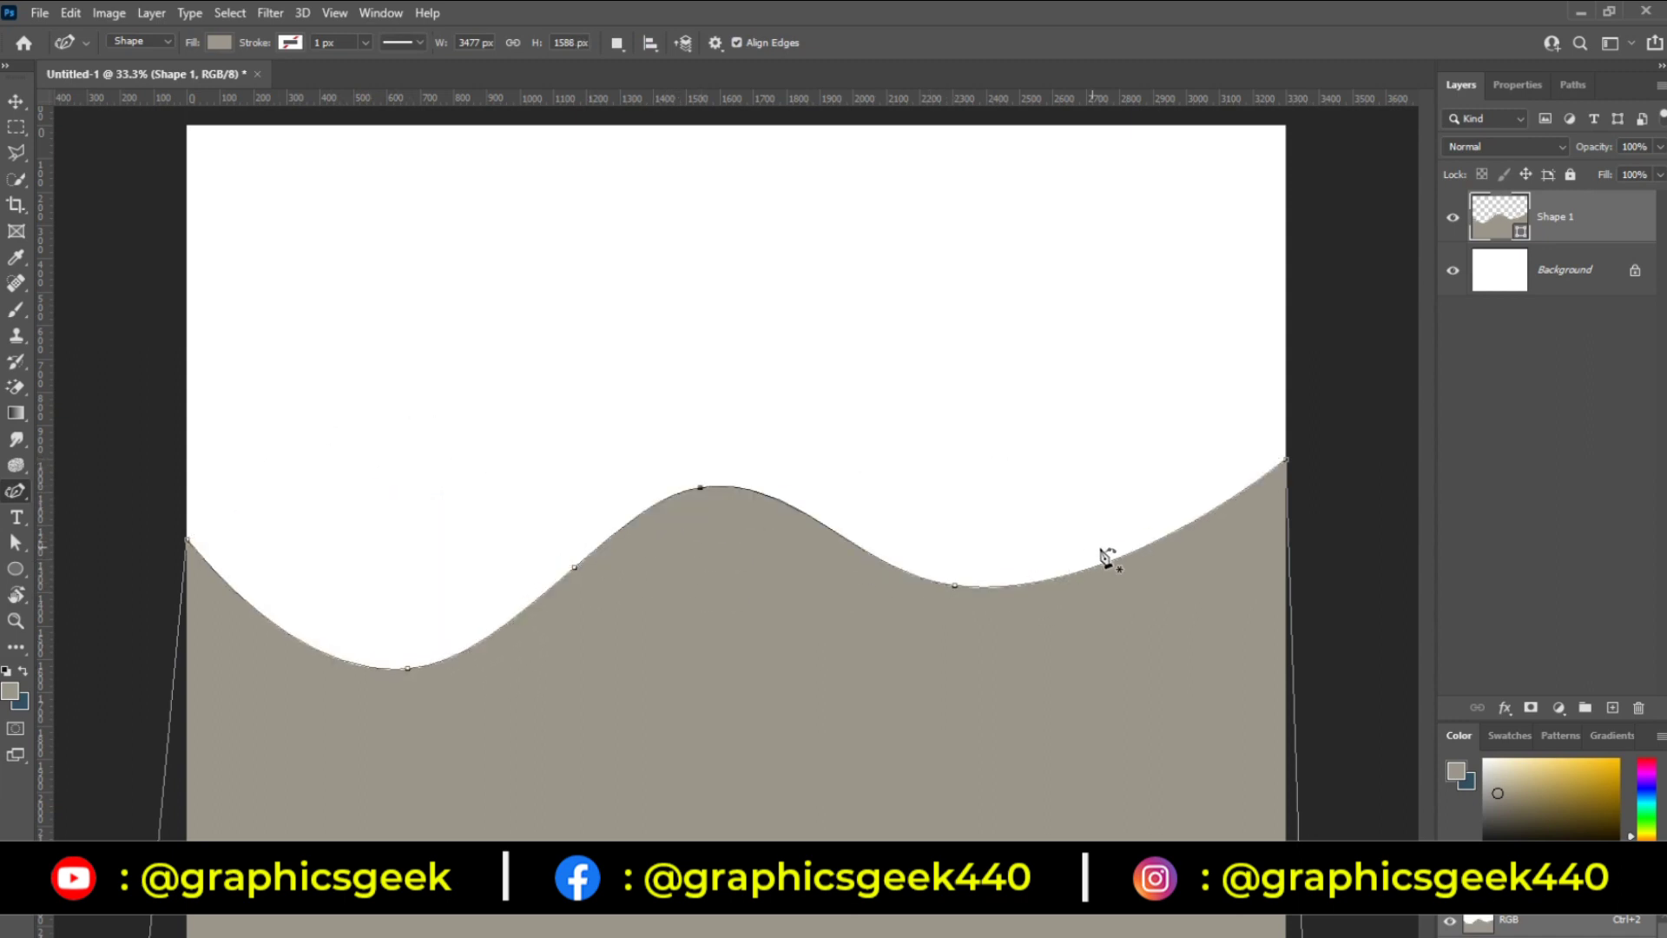
{"action": "left_click_drag", "start_coordinate": [1142, 570], "coordinate": [1140, 623]}
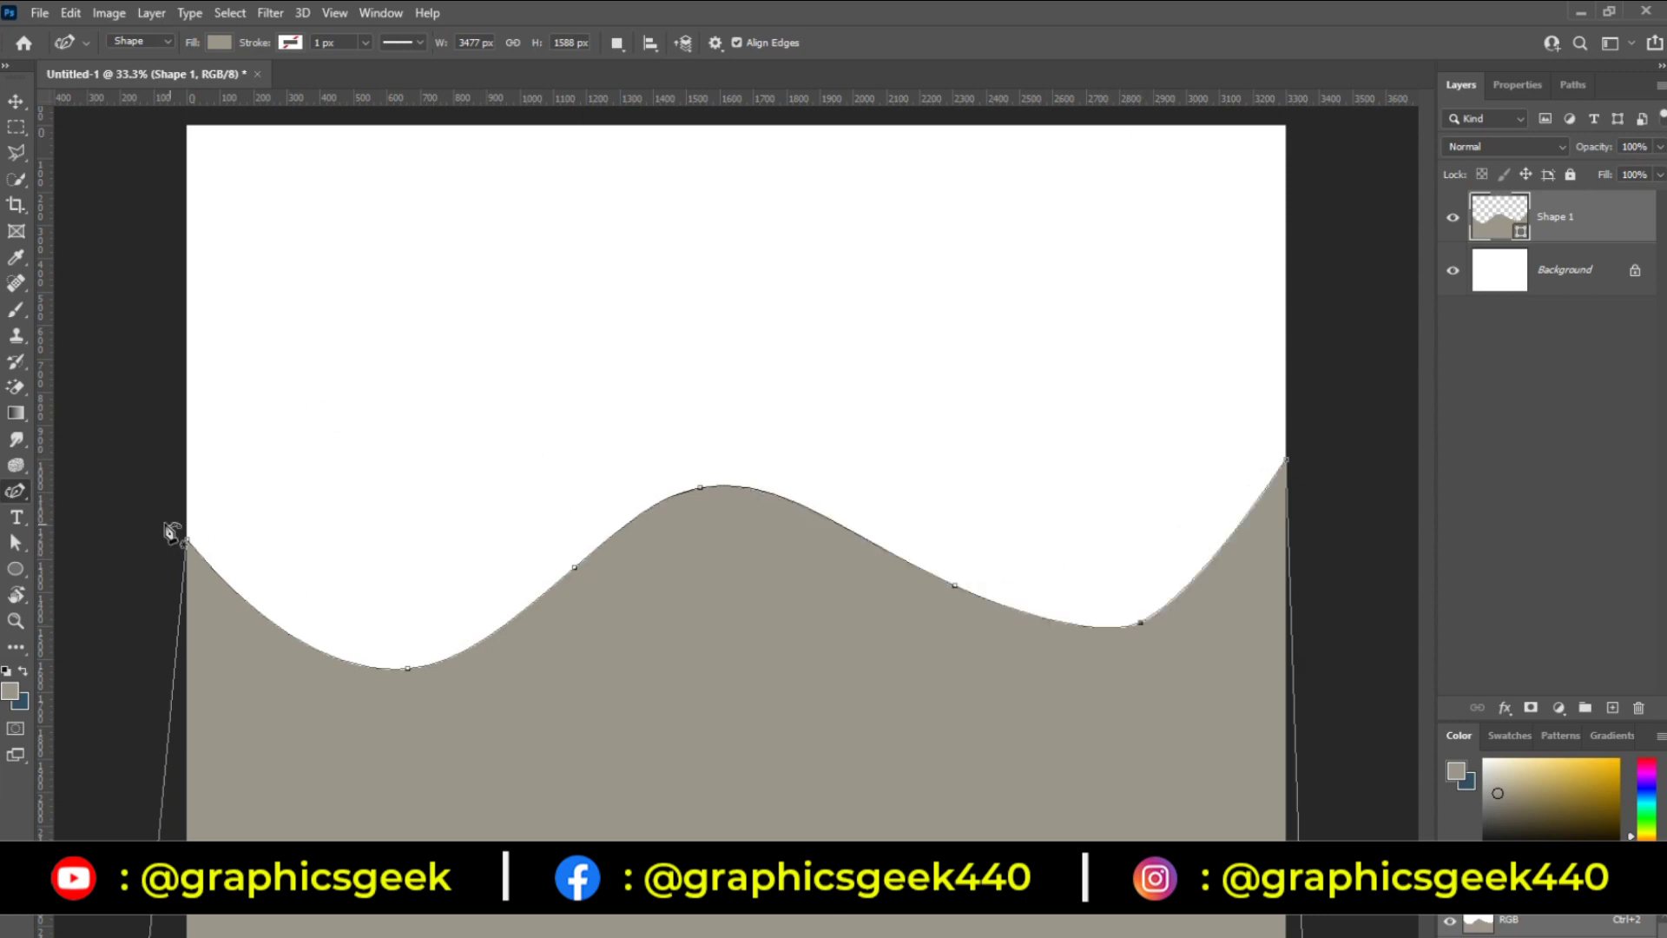
Step: Delete the wavy Shape 1 layer with the Move tool active
{"action": "left_click", "coordinate": [16, 101]}
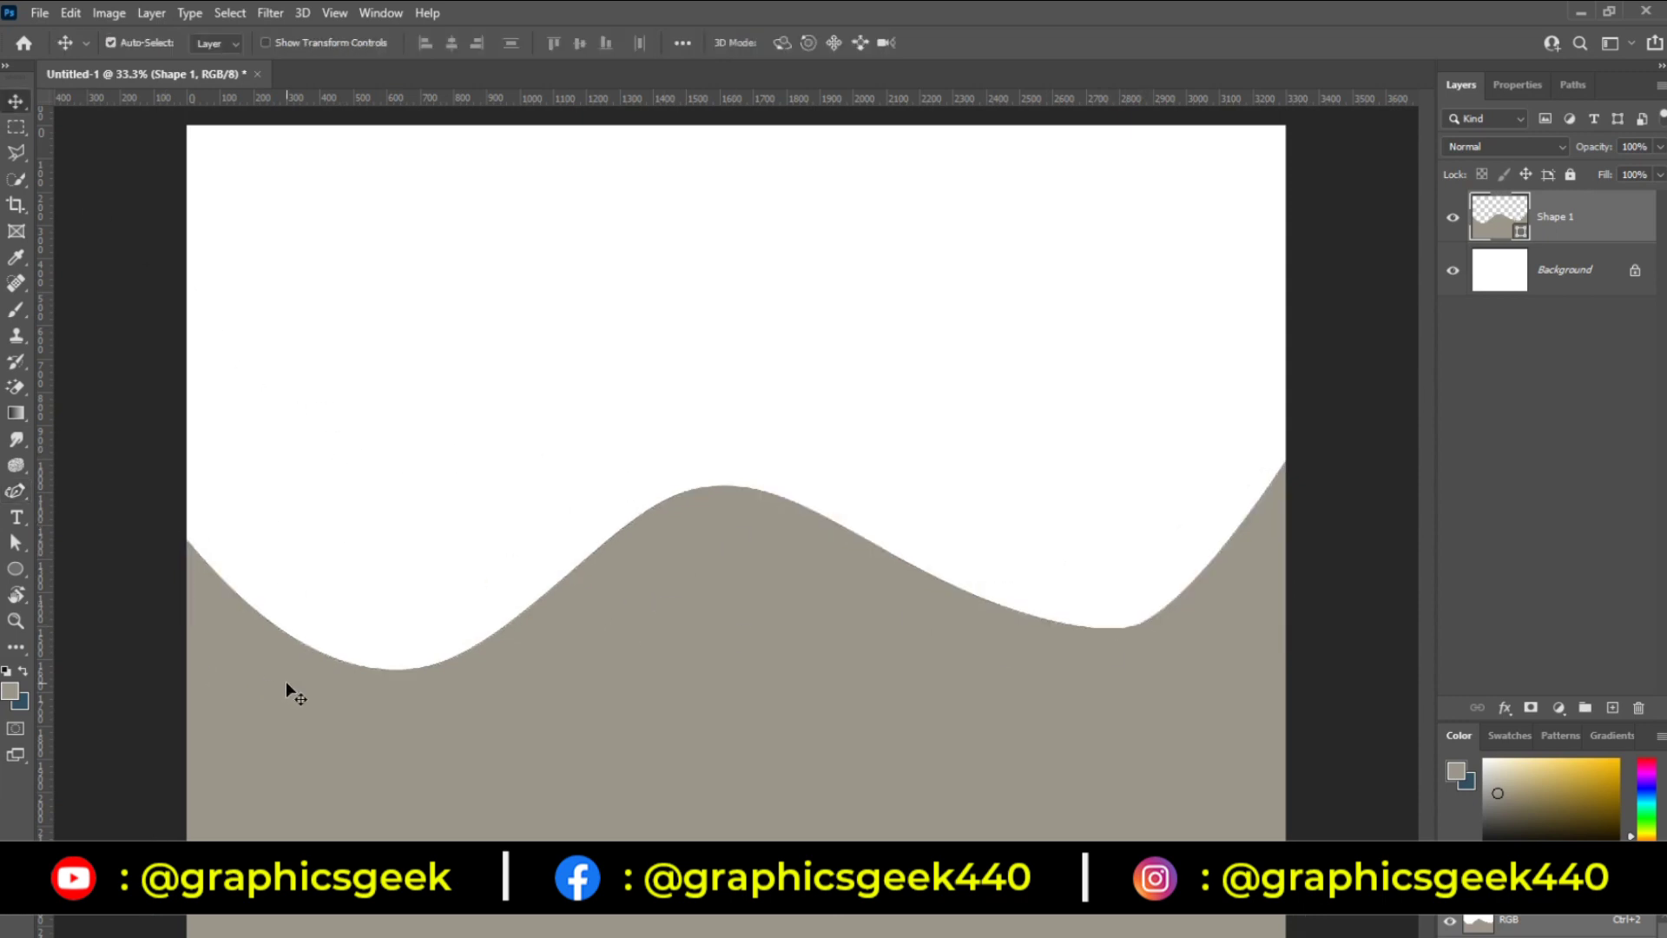
{"action": "key", "text": "Delete"}
{"action": "left_click", "coordinate": [15, 492]}
Step: Draw a seven-corner angular polygon with the standard Pen, closing it at the starting point
{"action": "left_click", "coordinate": [82, 491]}
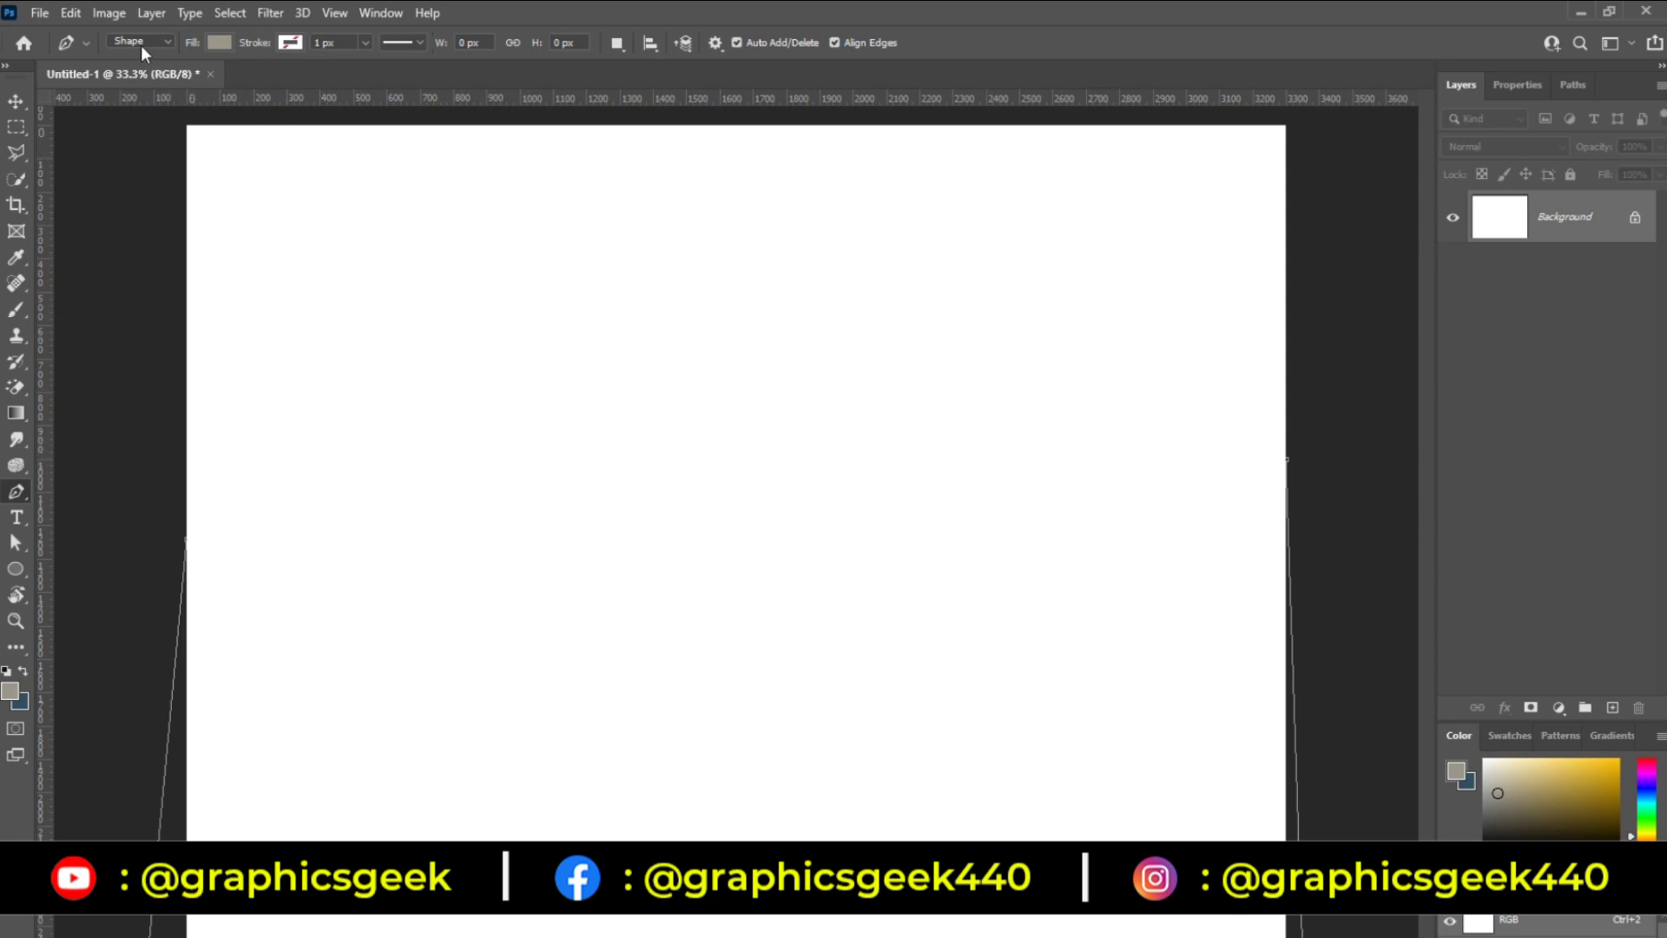
{"action": "left_click", "coordinate": [544, 365]}
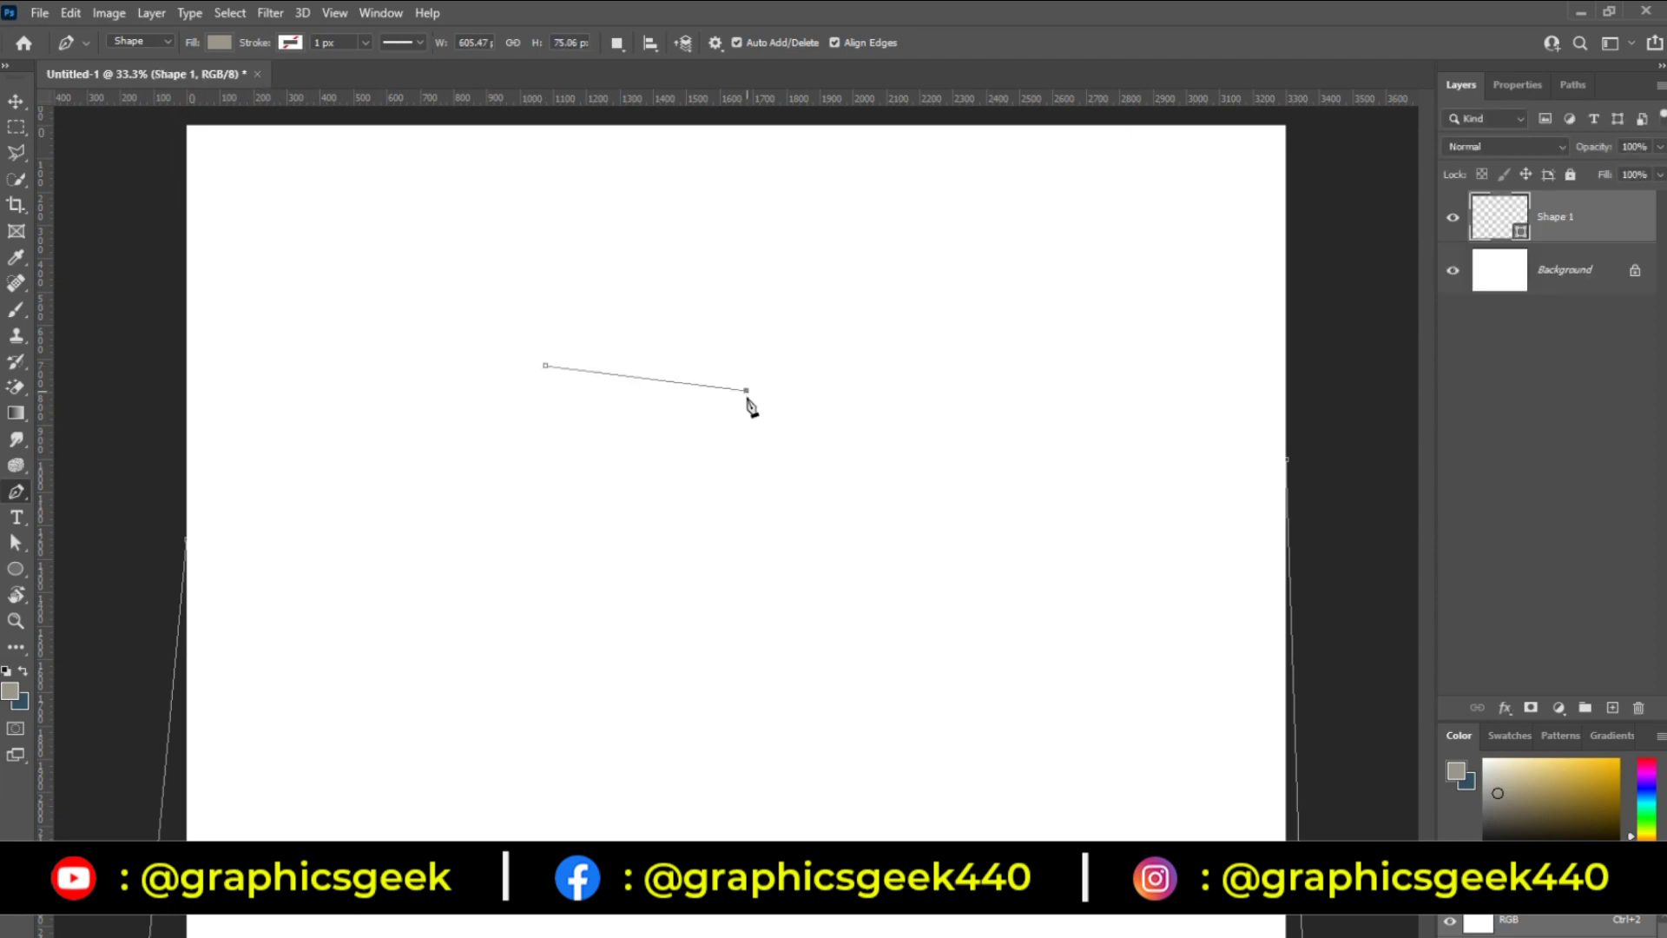
{"action": "left_click", "coordinate": [746, 390]}
{"action": "left_click", "coordinate": [693, 558]}
{"action": "left_click", "coordinate": [405, 638]}
{"action": "left_click", "coordinate": [497, 443]}
{"action": "left_click", "coordinate": [324, 428]}
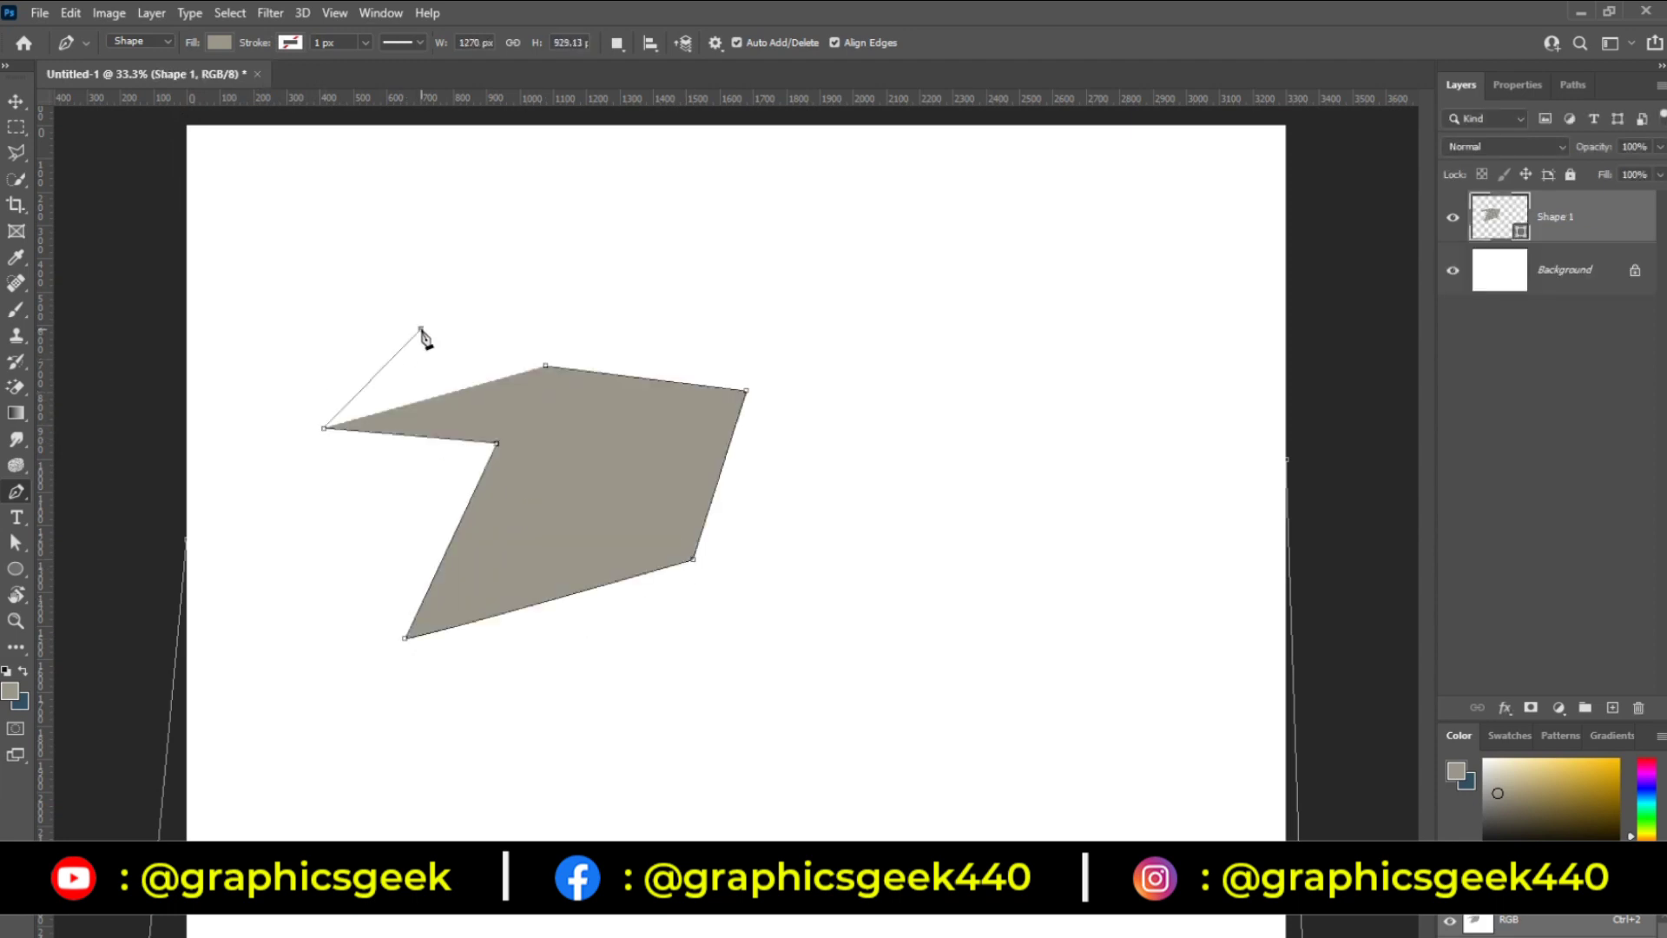
{"action": "left_click", "coordinate": [421, 328]}
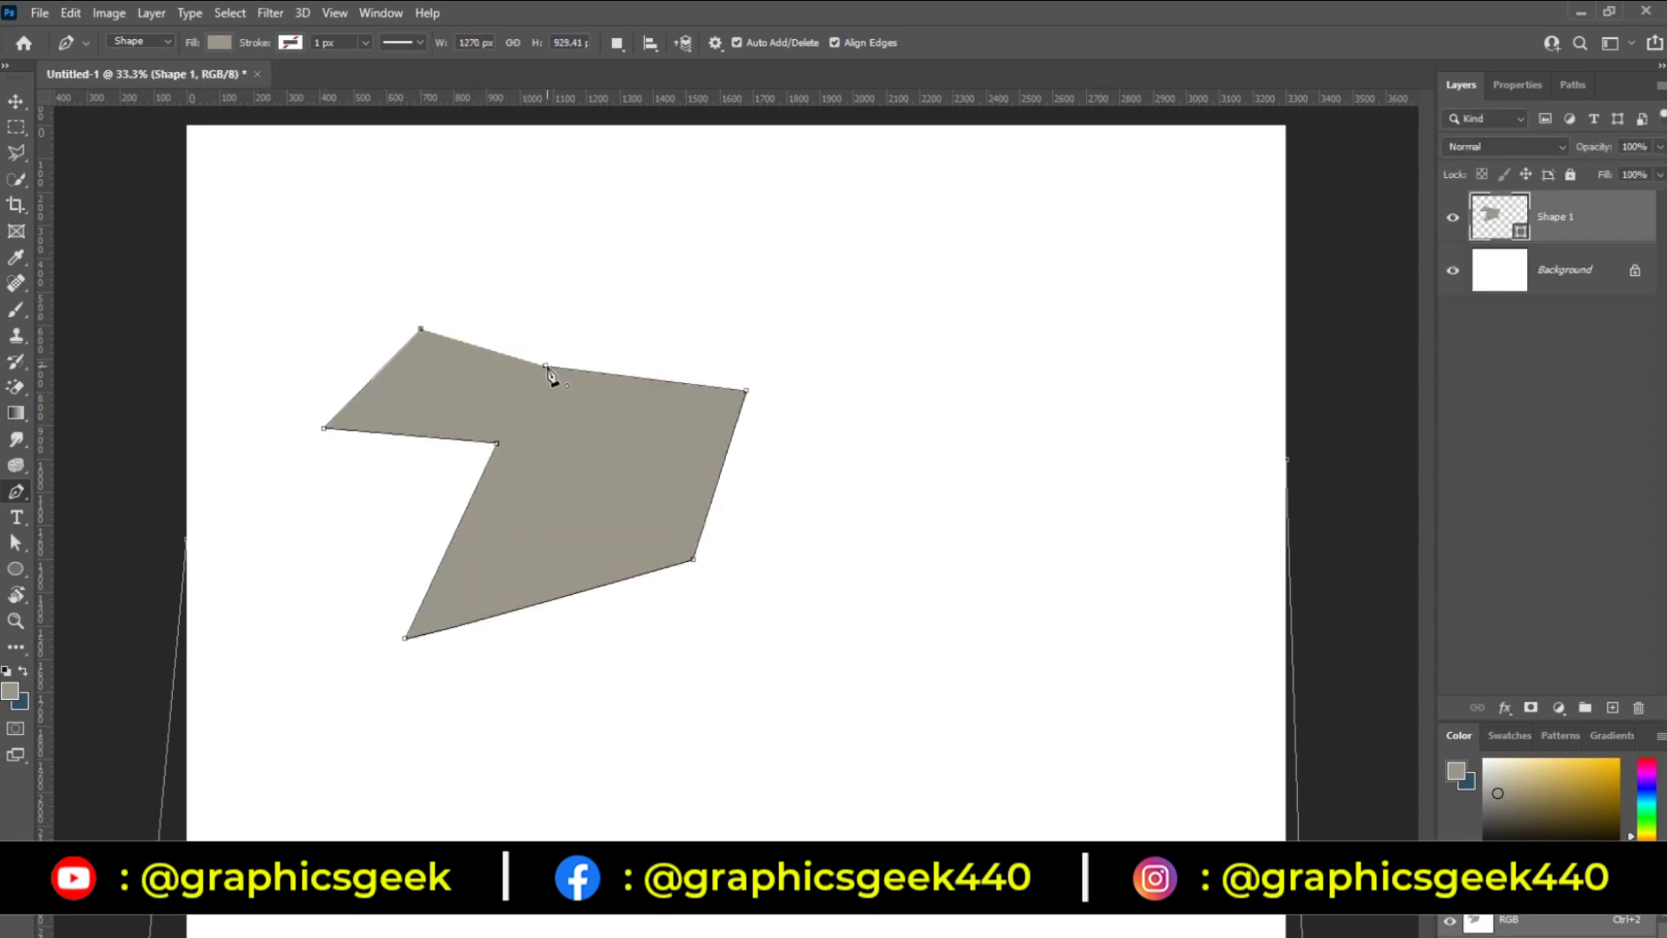
{"action": "left_click", "coordinate": [546, 365]}
Step: Give the polygon a red stroke 53 px wide
{"action": "left_click", "coordinate": [291, 43]}
{"action": "left_click", "coordinate": [170, 149]}
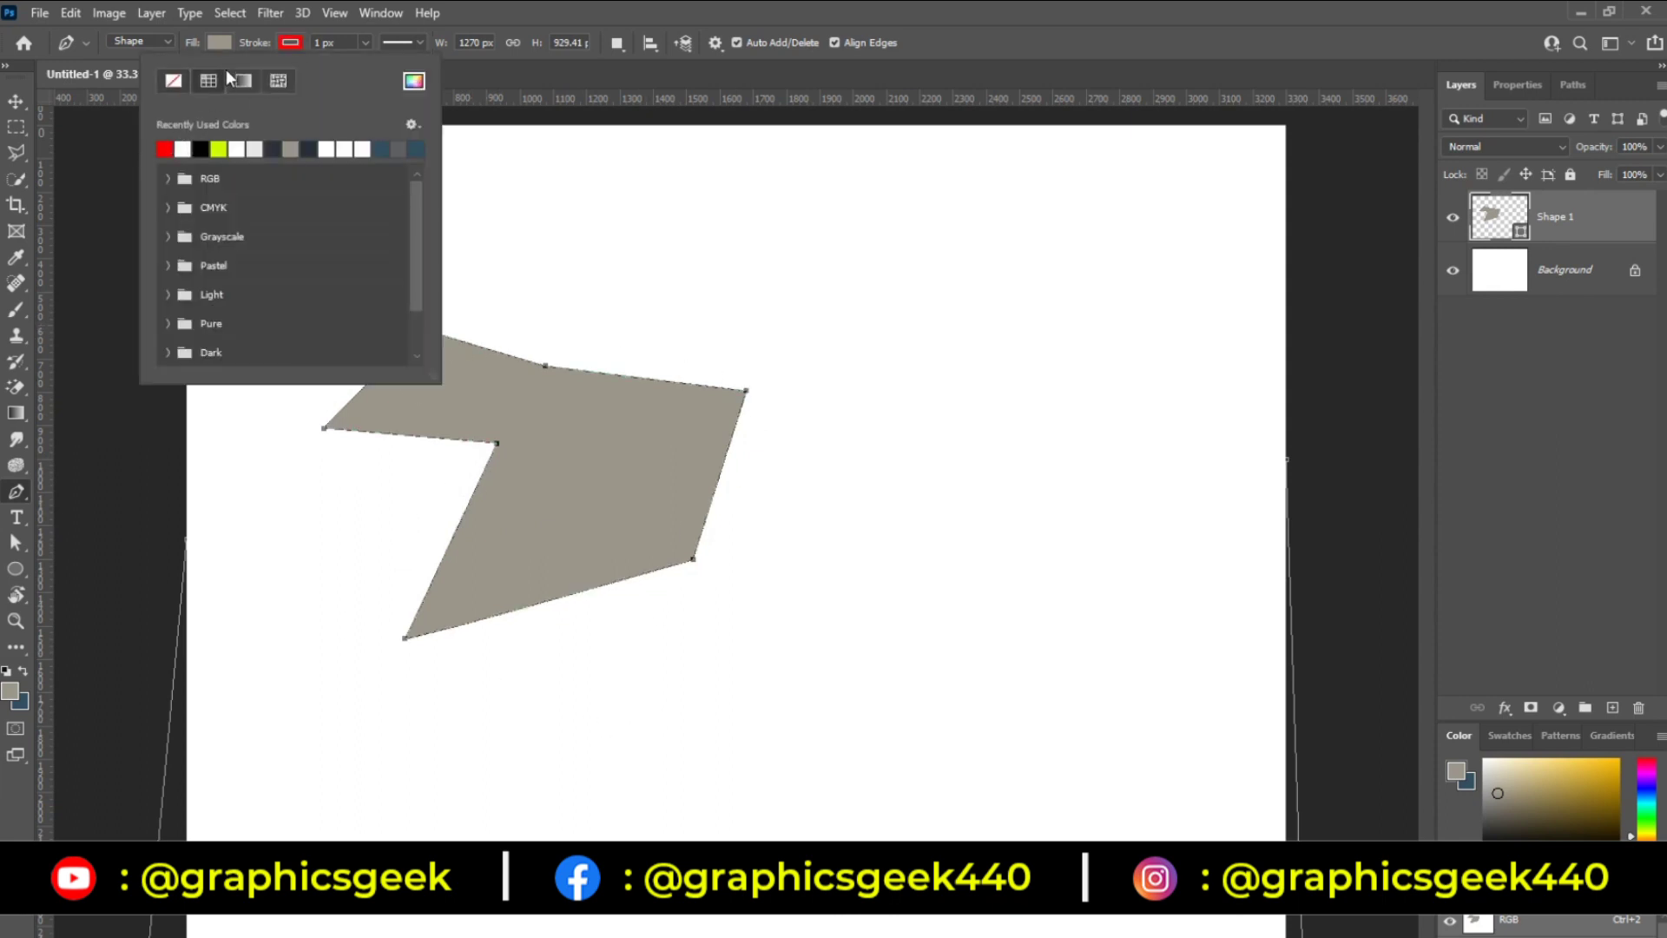
{"action": "left_click", "coordinate": [247, 54]}
{"action": "left_click_drag", "start_coordinate": [270, 53], "coordinate": [299, 68]}
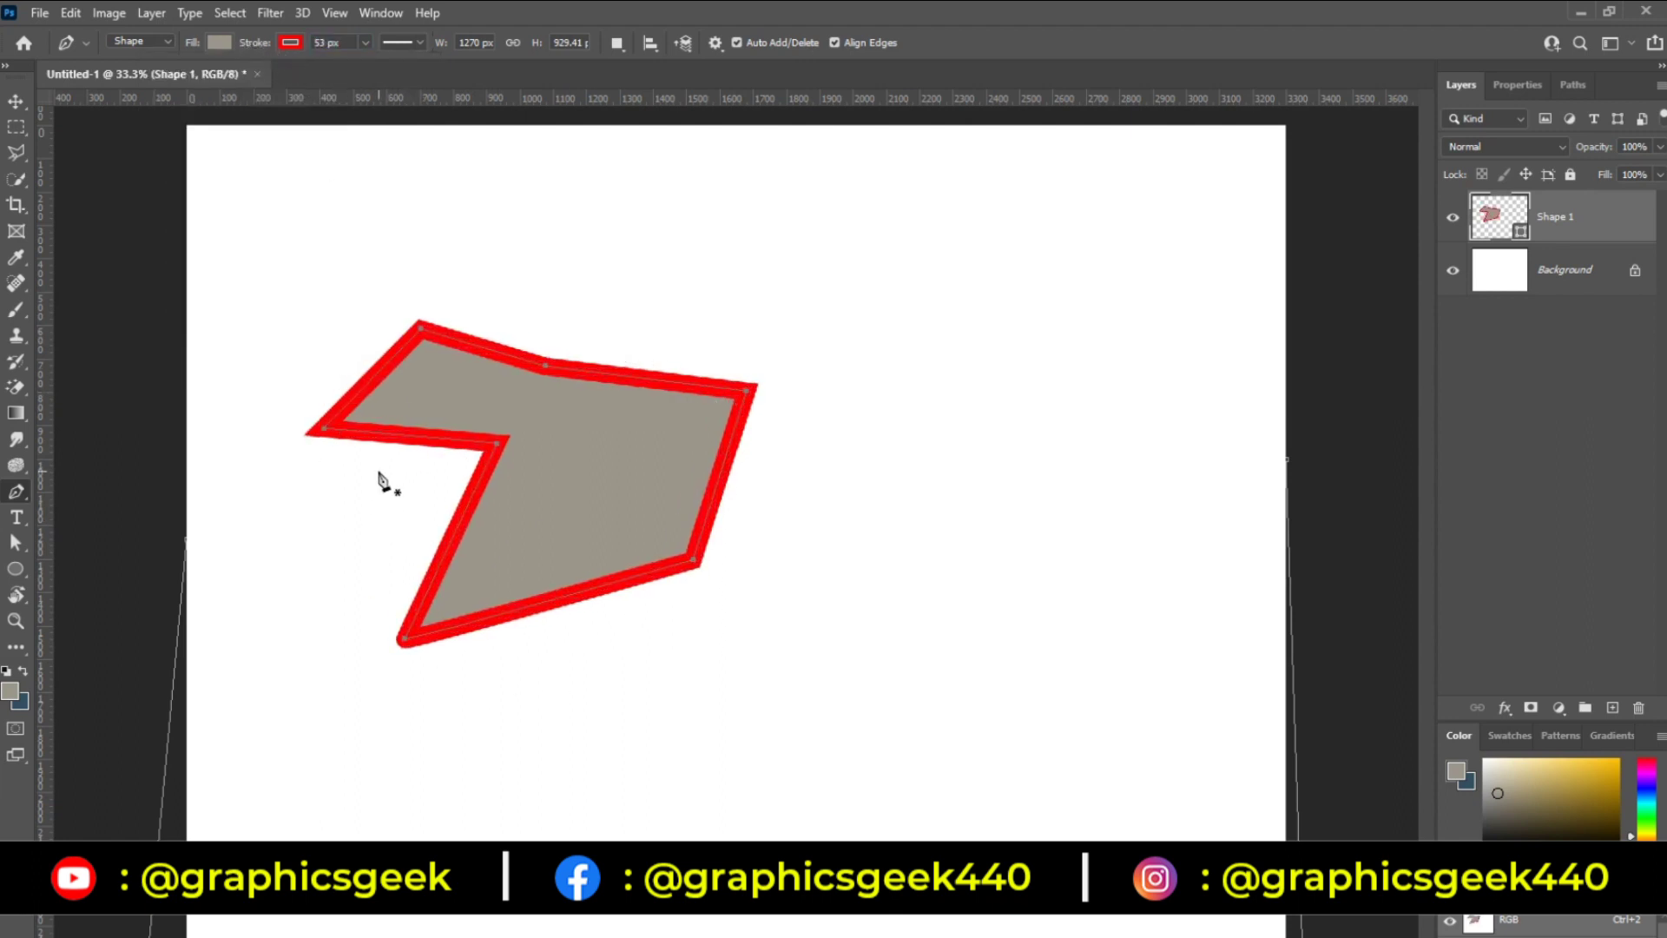
{"action": "left_click", "coordinate": [412, 45]}
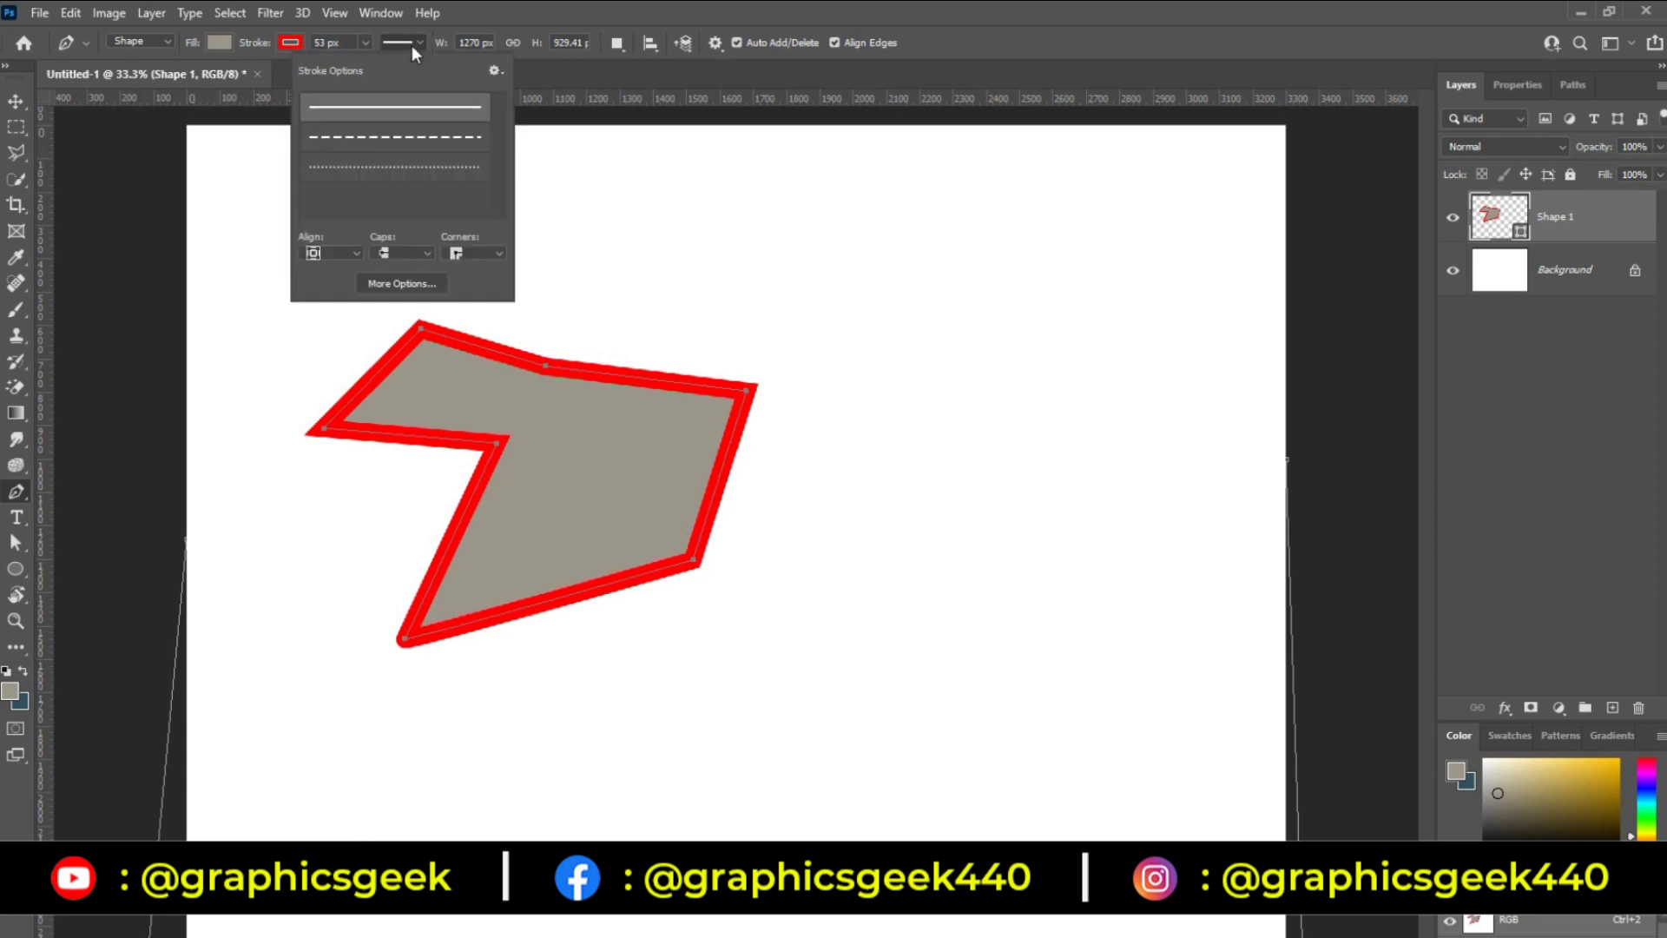
Step: Choose a dashed stroke and set custom dash/gap values 4, 2, 2, 2, 2, 4
{"action": "left_click", "coordinate": [409, 139]}
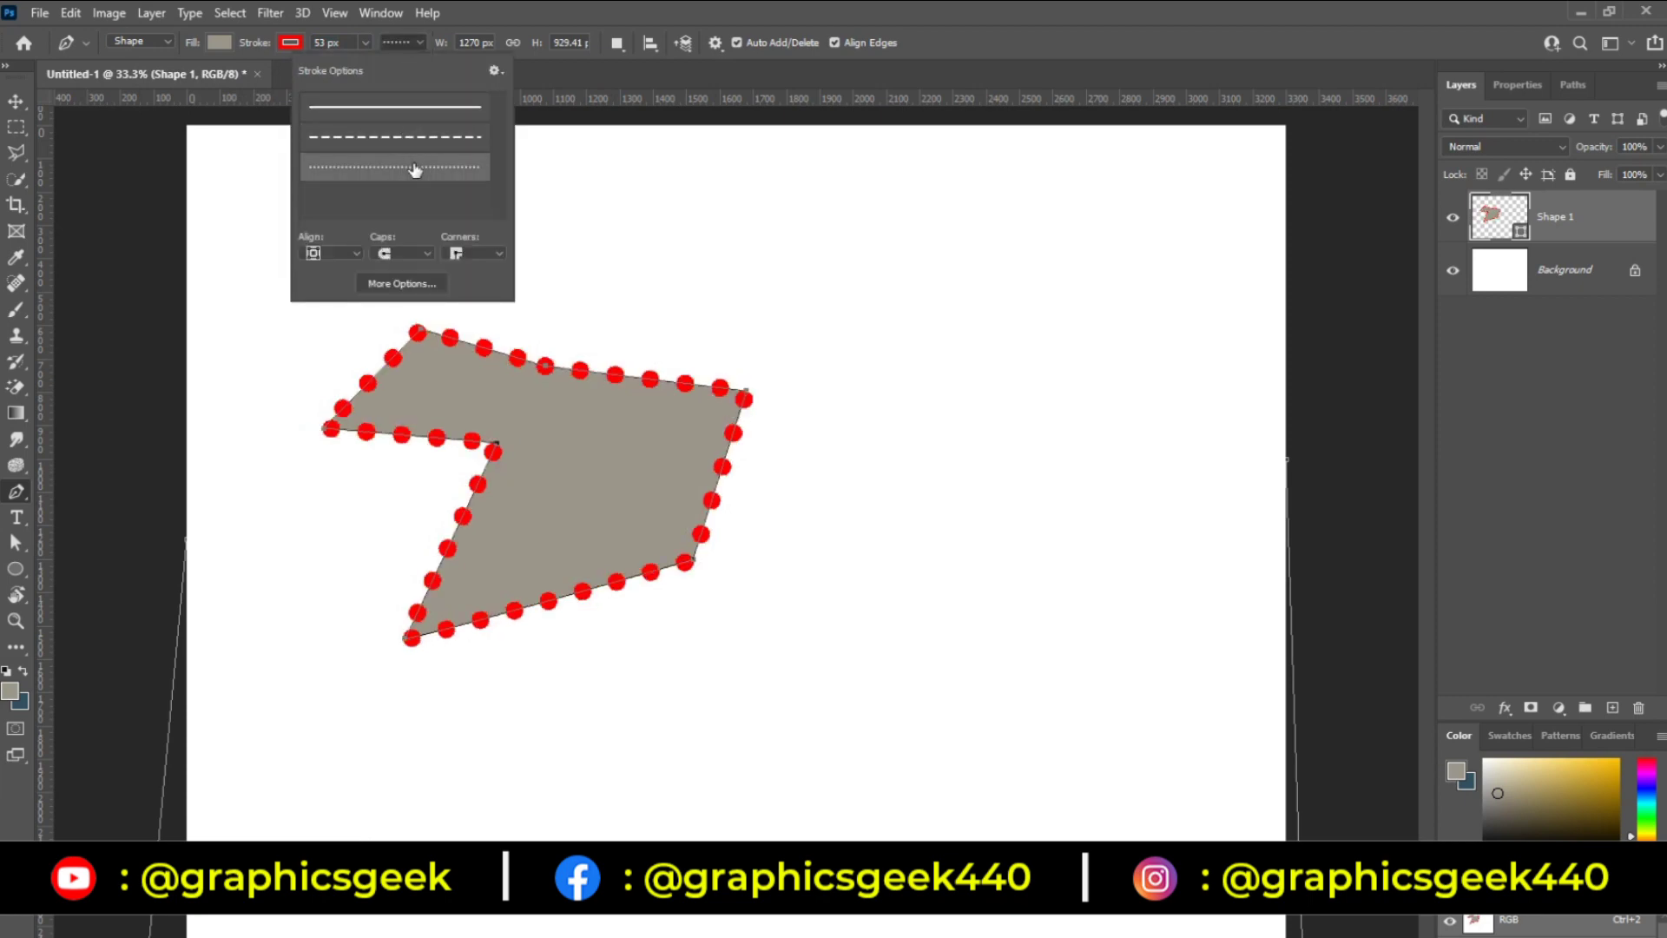
{"action": "left_click", "coordinate": [383, 139]}
{"action": "left_click", "coordinate": [386, 285]}
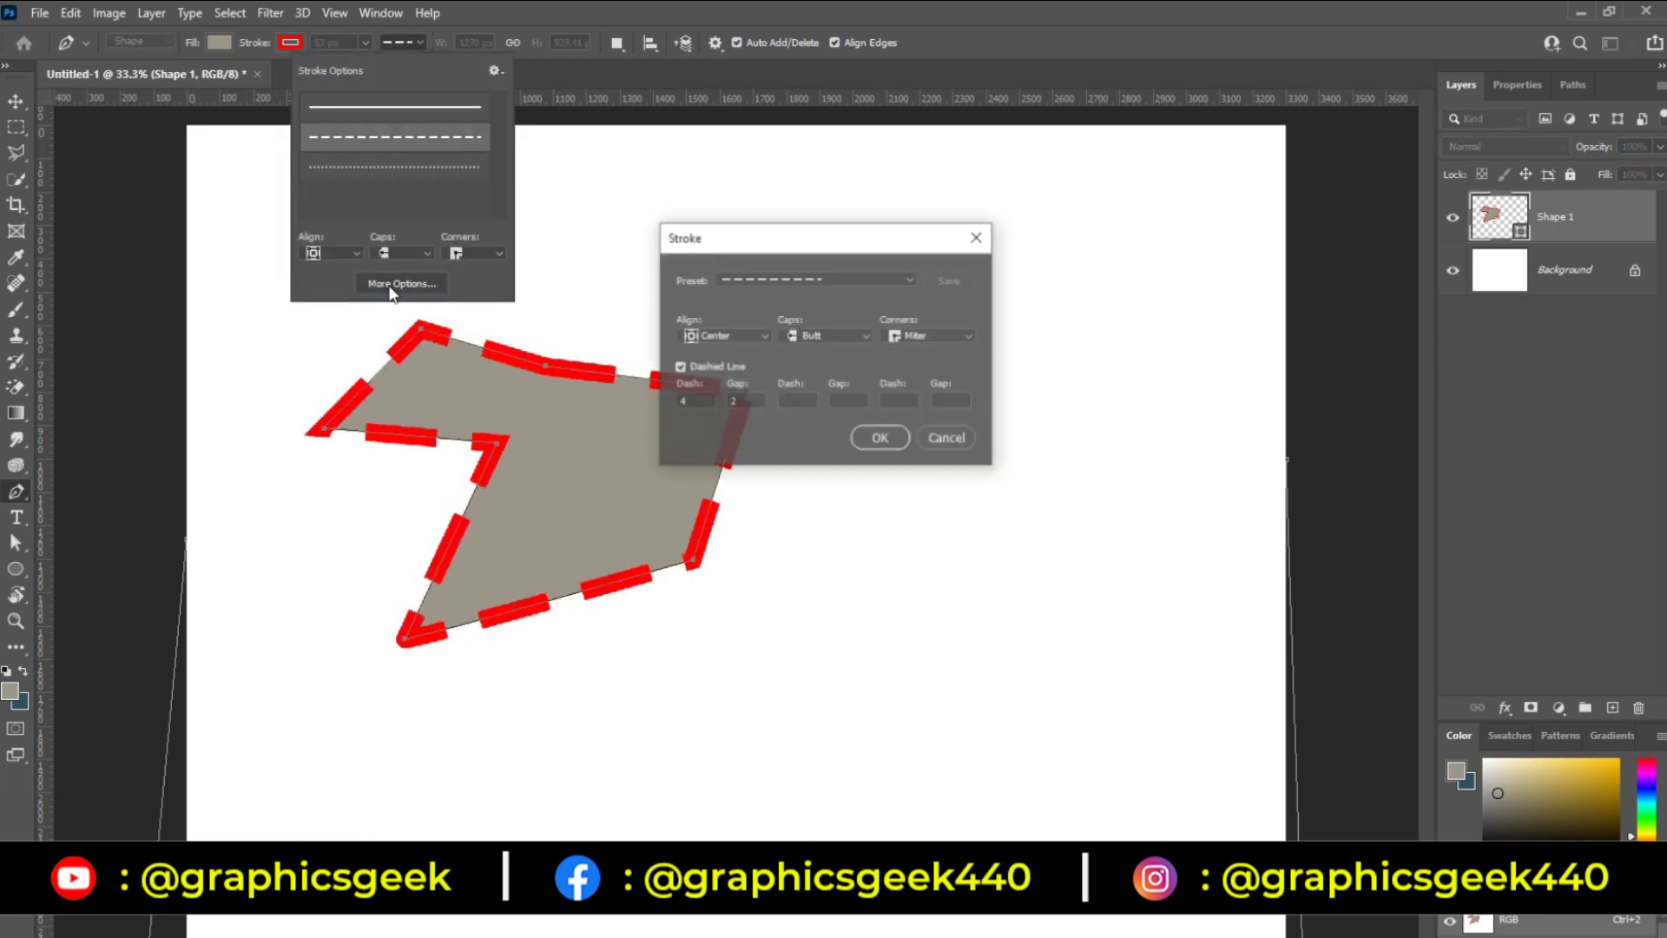
{"action": "key", "text": "Tab"}
{"action": "key", "text": "shift+Tab"}
{"action": "left_click", "coordinate": [818, 401]}
{"action": "type", "text": "2"}
{"action": "key", "text": "Tab"}
{"action": "type", "text": "2"}
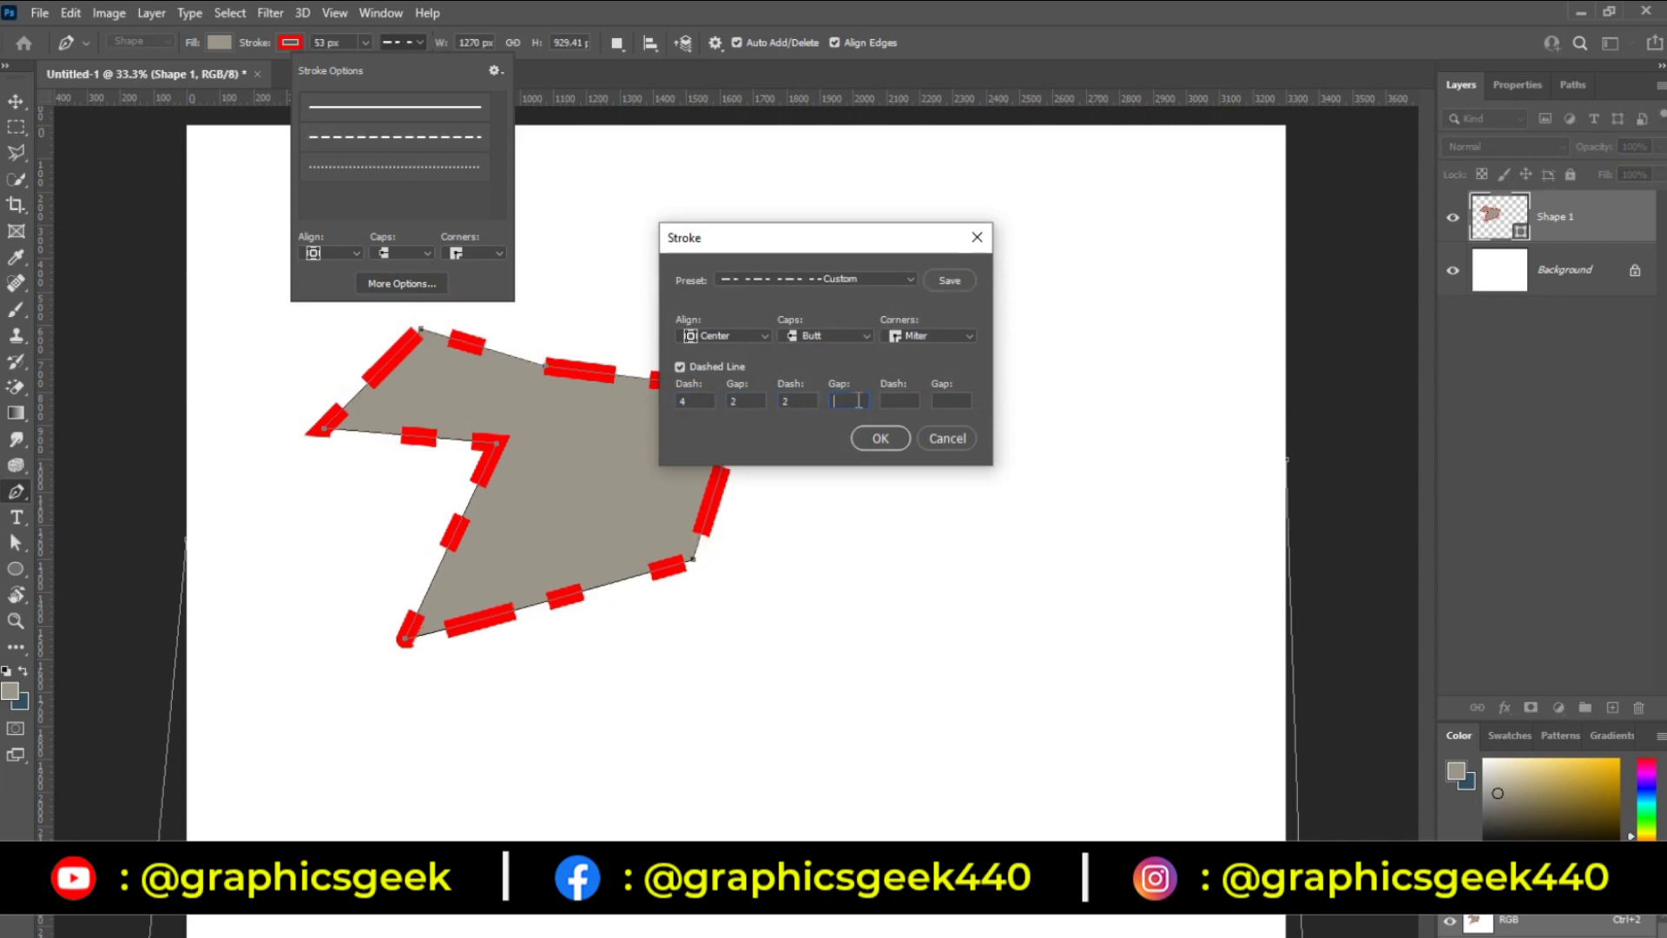
{"action": "key", "text": "Tab"}
{"action": "type", "text": "2"}
{"action": "key", "text": "Tab"}
{"action": "type", "text": "4"}
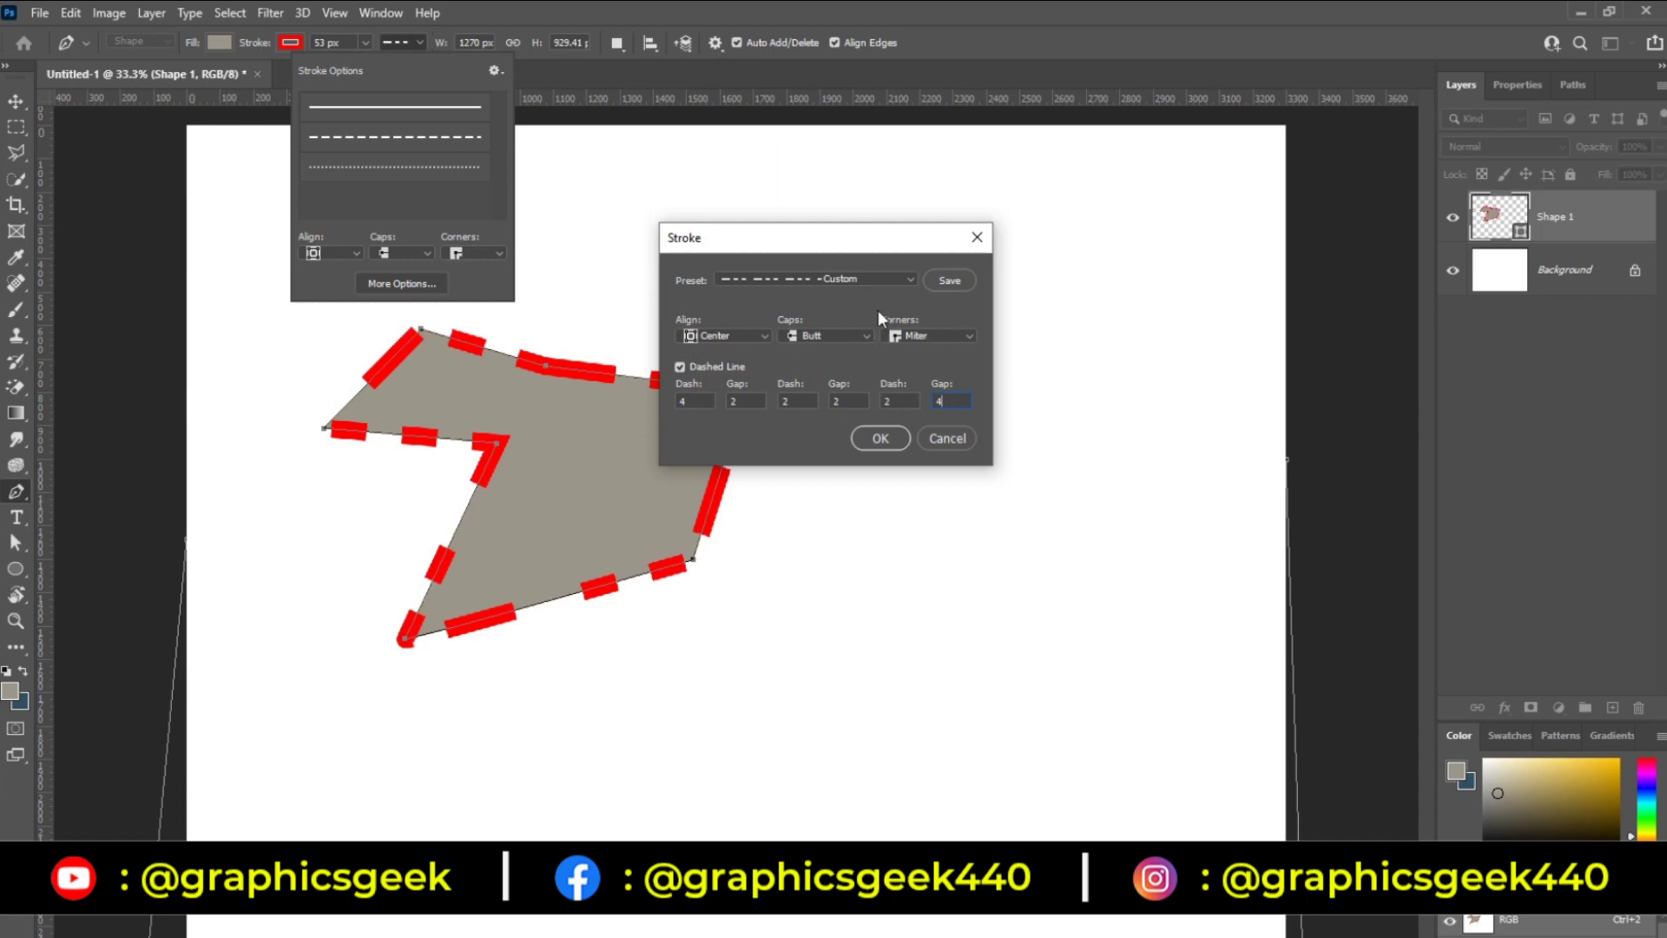
Step: Try bevel and round corners, then keep Miter corners and confirm the dash settings
{"action": "left_click", "coordinate": [903, 337]}
{"action": "left_click", "coordinate": [918, 384]}
{"action": "left_click", "coordinate": [934, 338]}
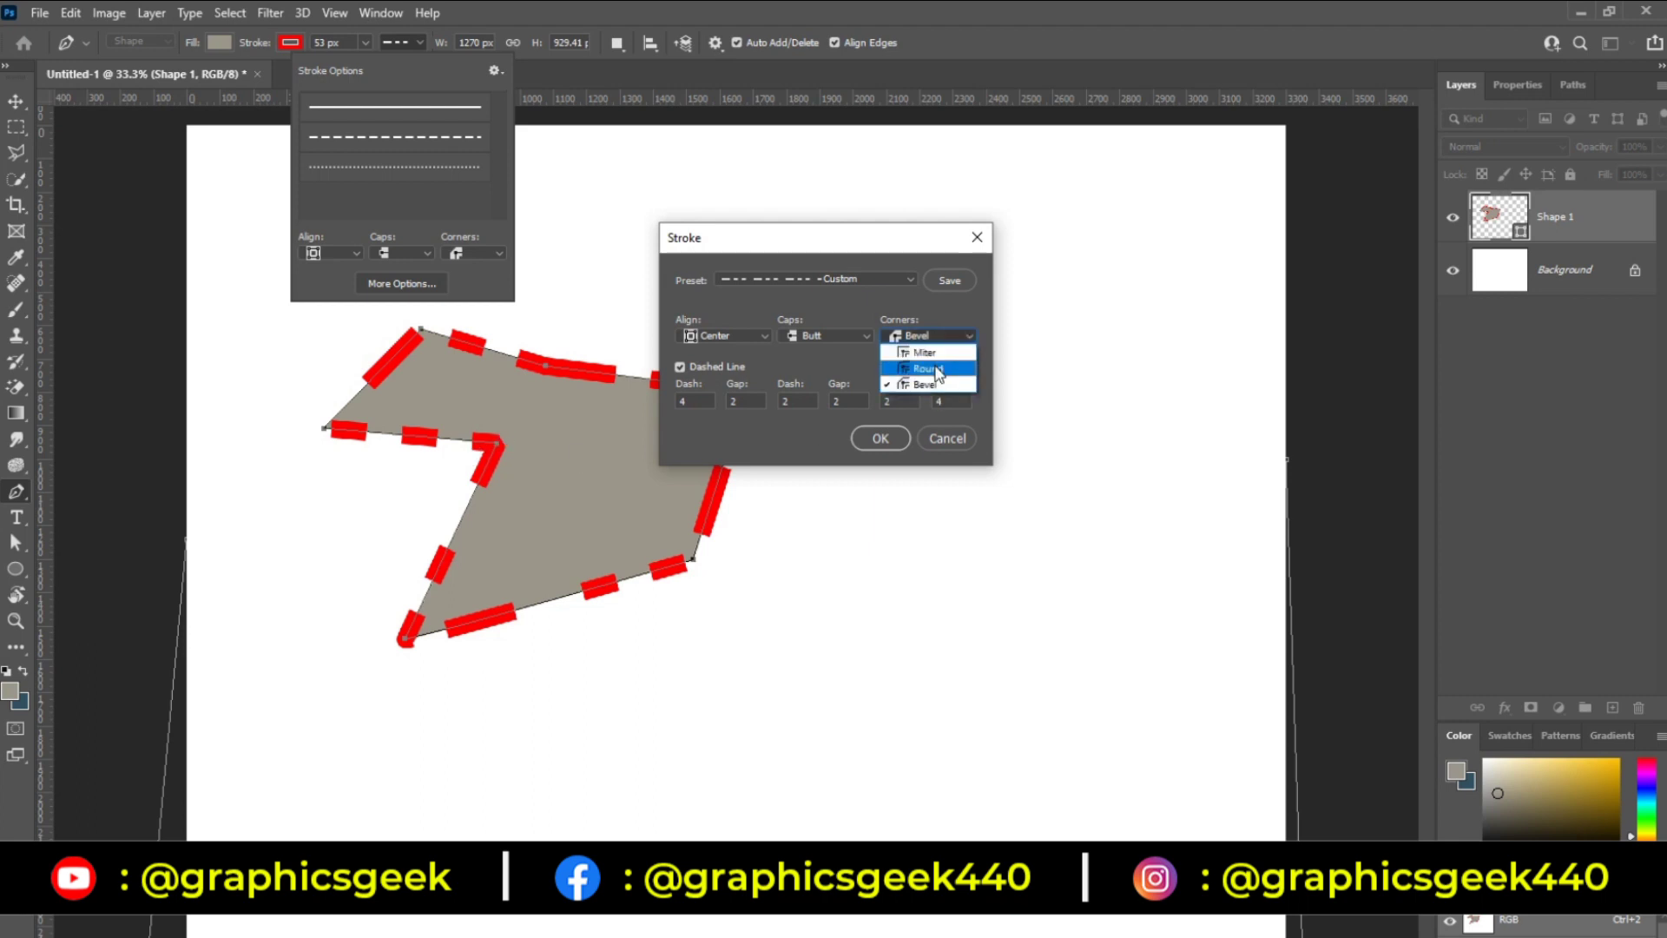
{"action": "left_click", "coordinate": [936, 371]}
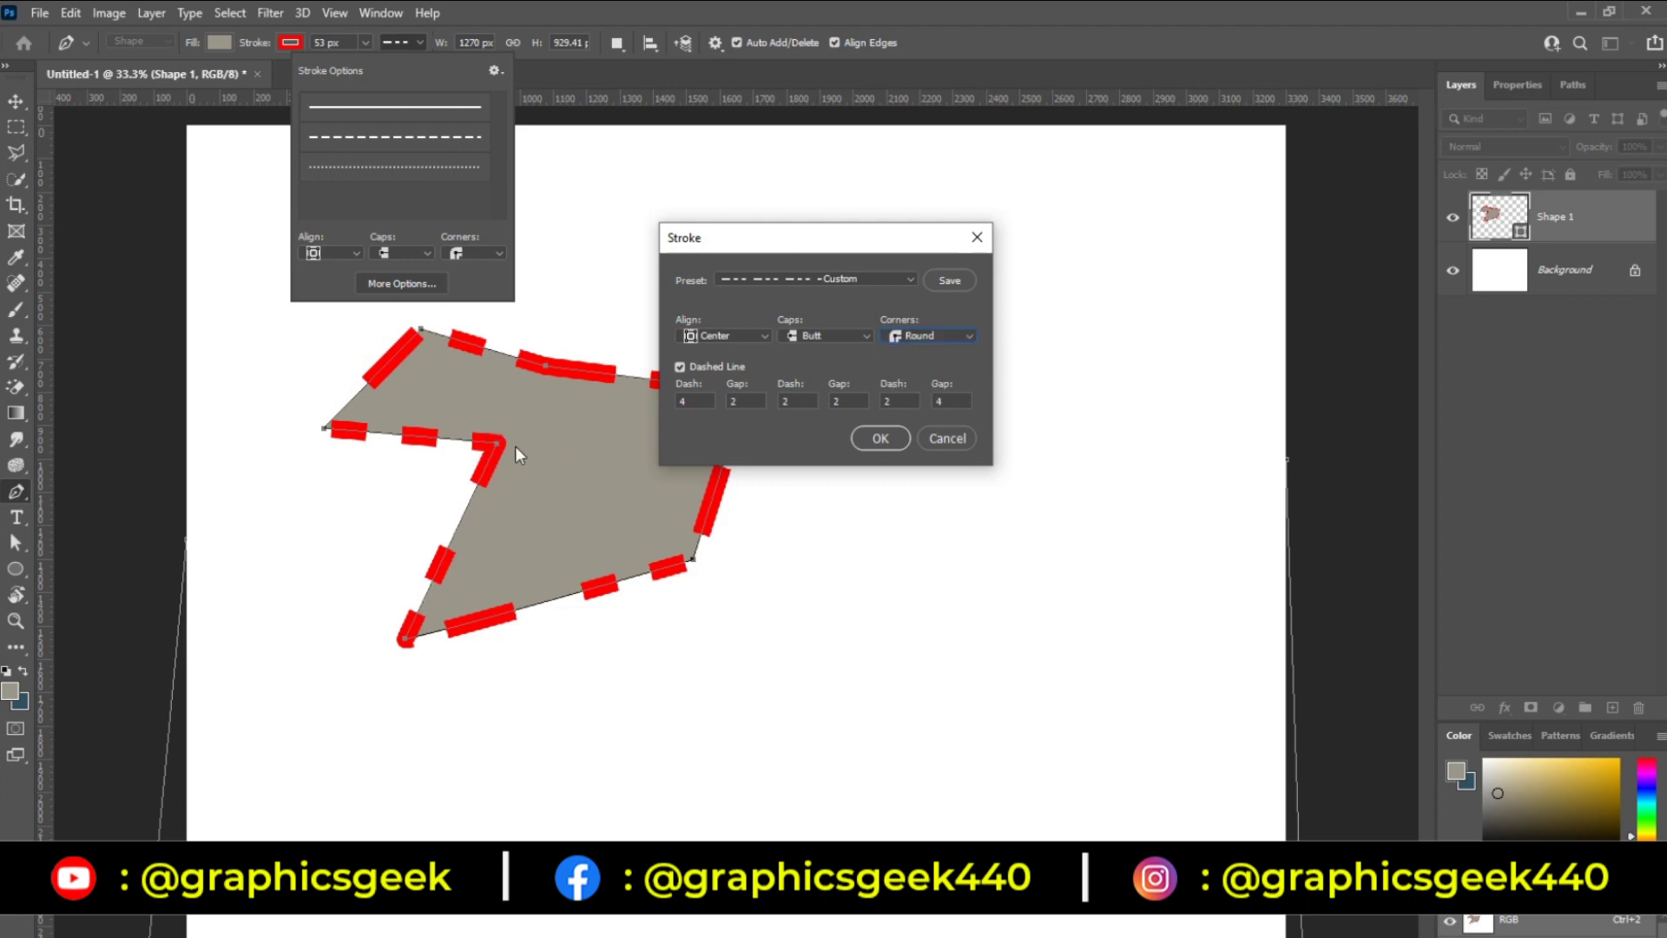
{"action": "left_click", "coordinate": [909, 337]}
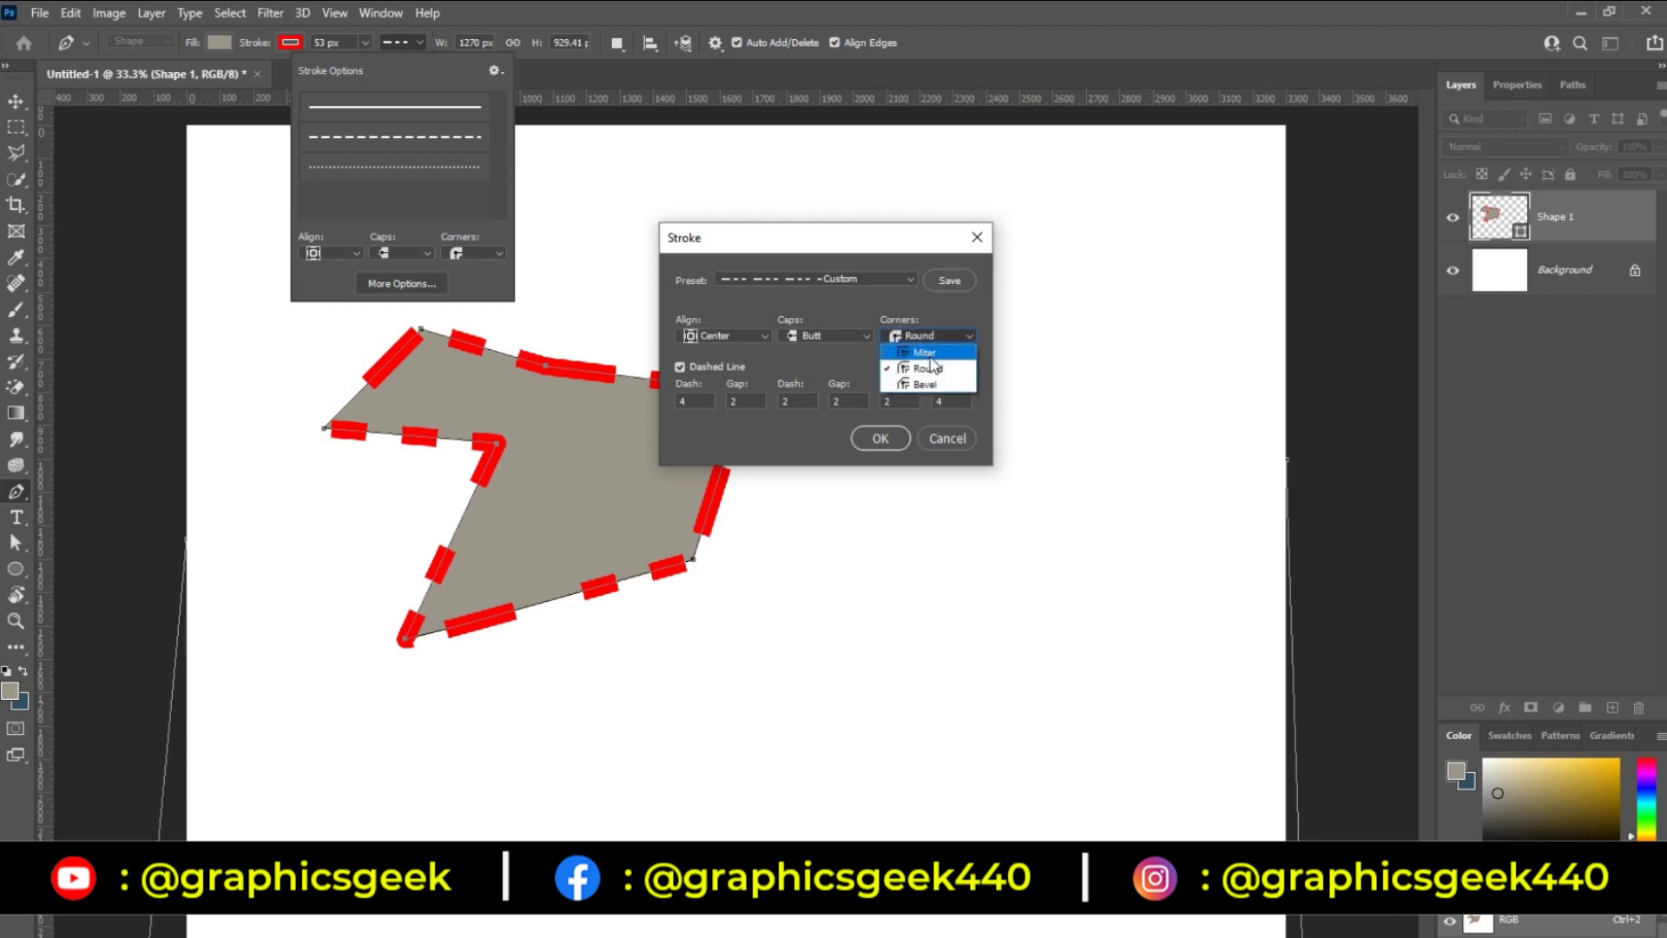
{"action": "left_click", "coordinate": [922, 350]}
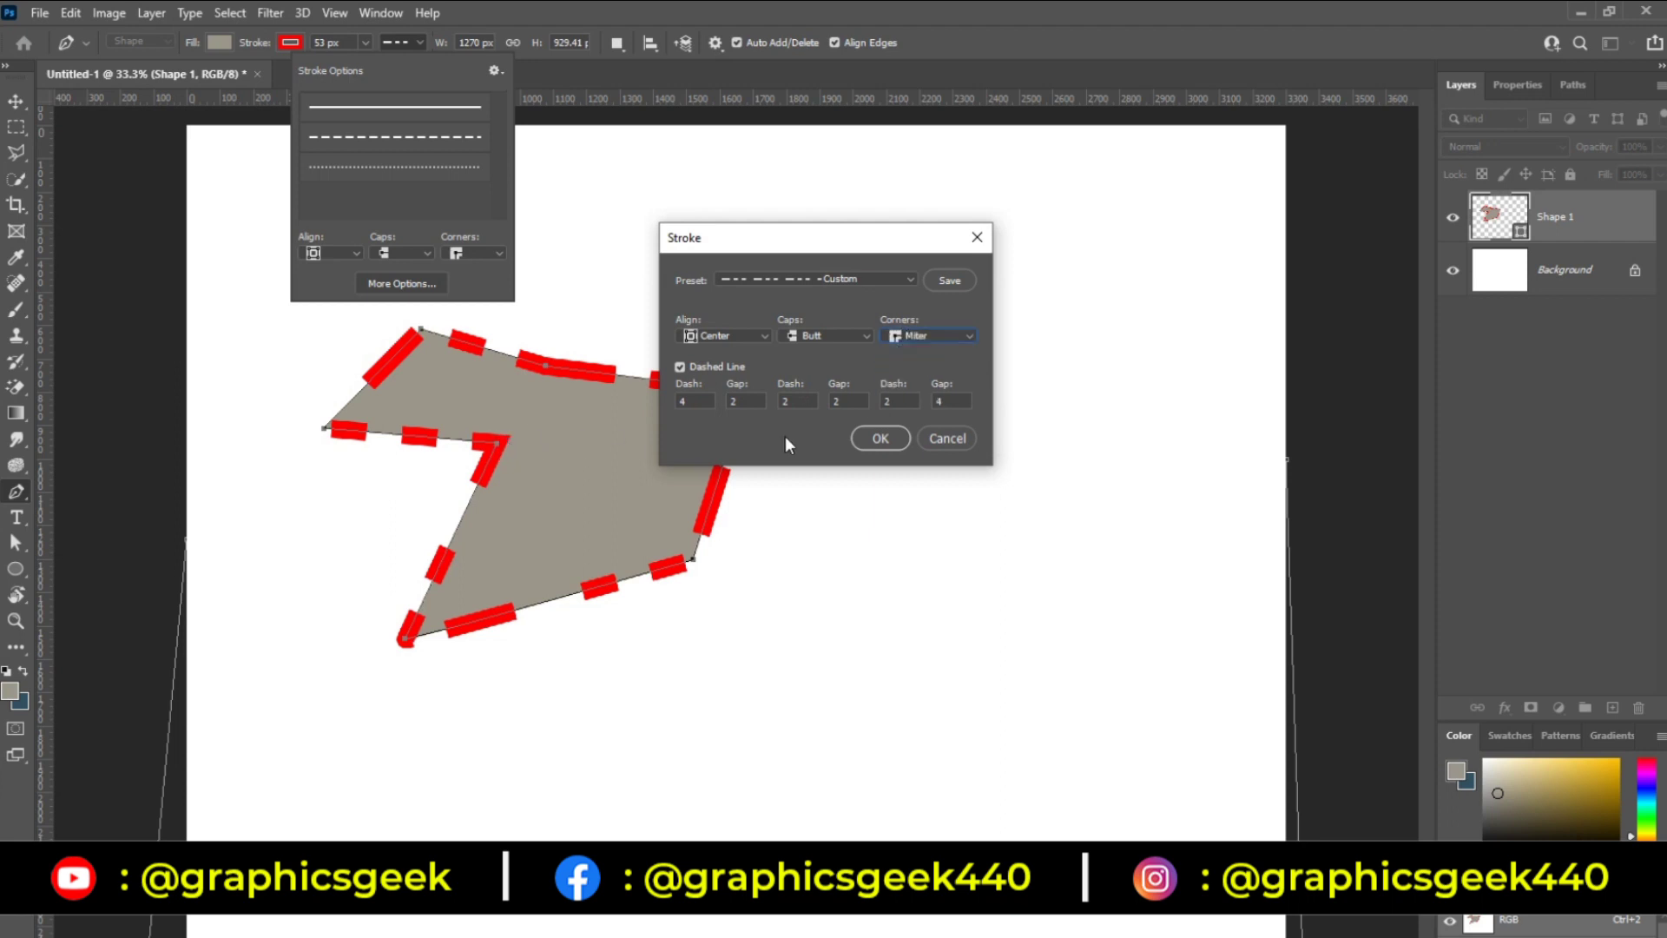
{"action": "left_click", "coordinate": [879, 438]}
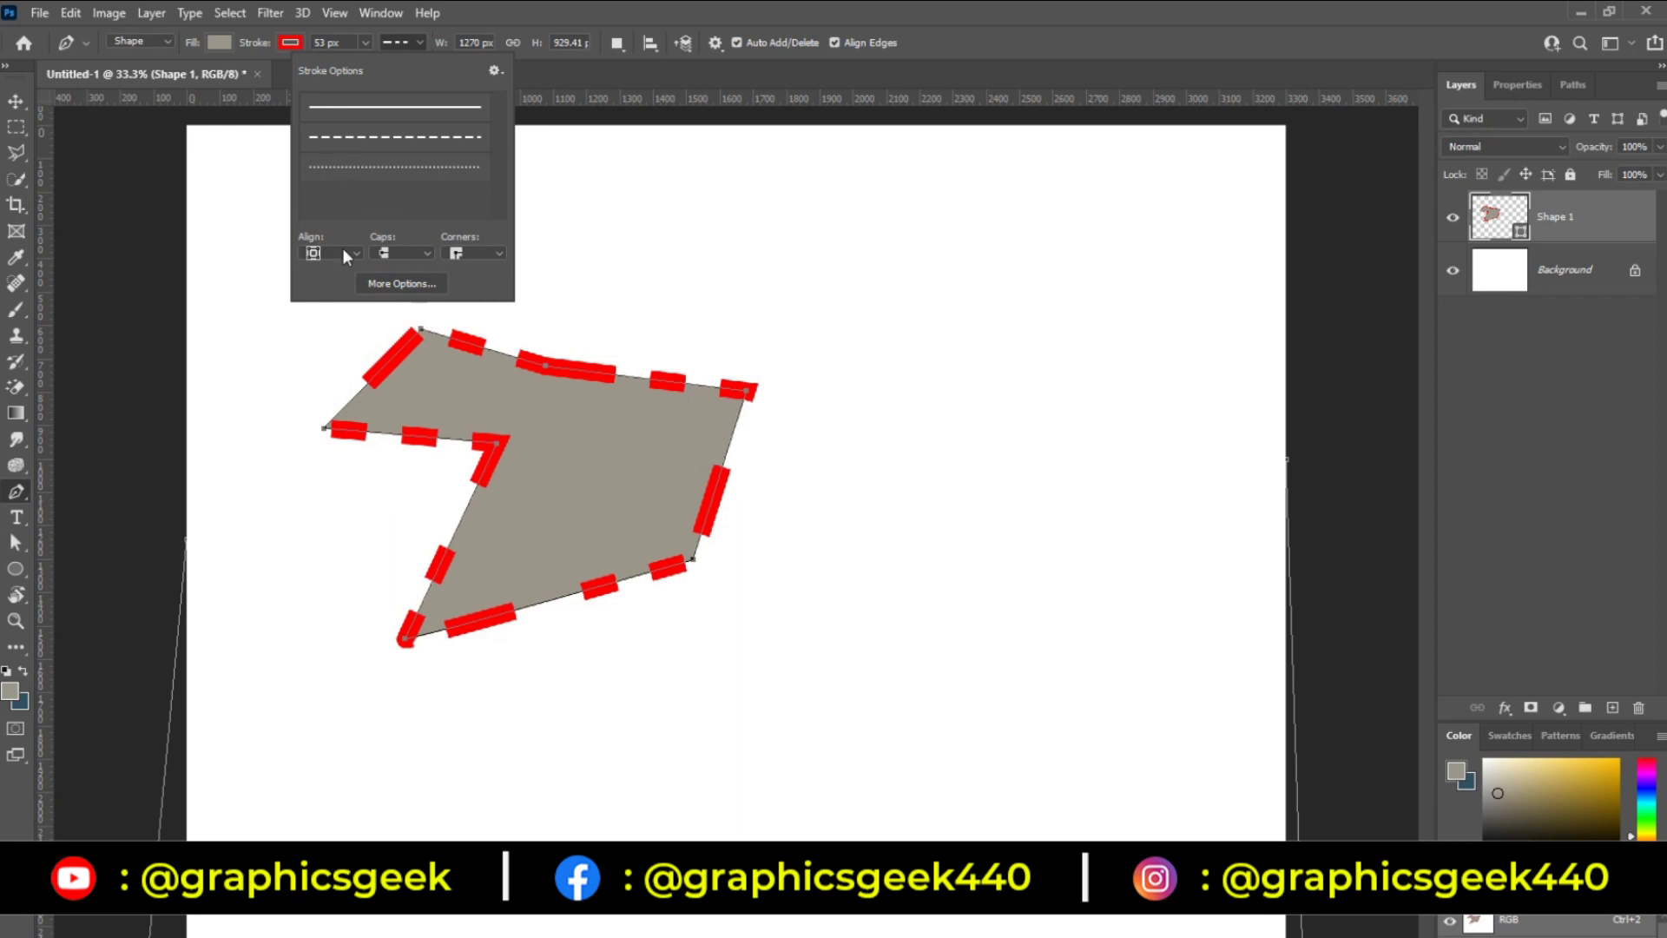
Step: Thin the stroke to 17 px, then set the stroke to no colour
{"action": "left_click", "coordinate": [287, 44]}
{"action": "left_click_drag", "start_coordinate": [321, 43], "coordinate": [264, 51]}
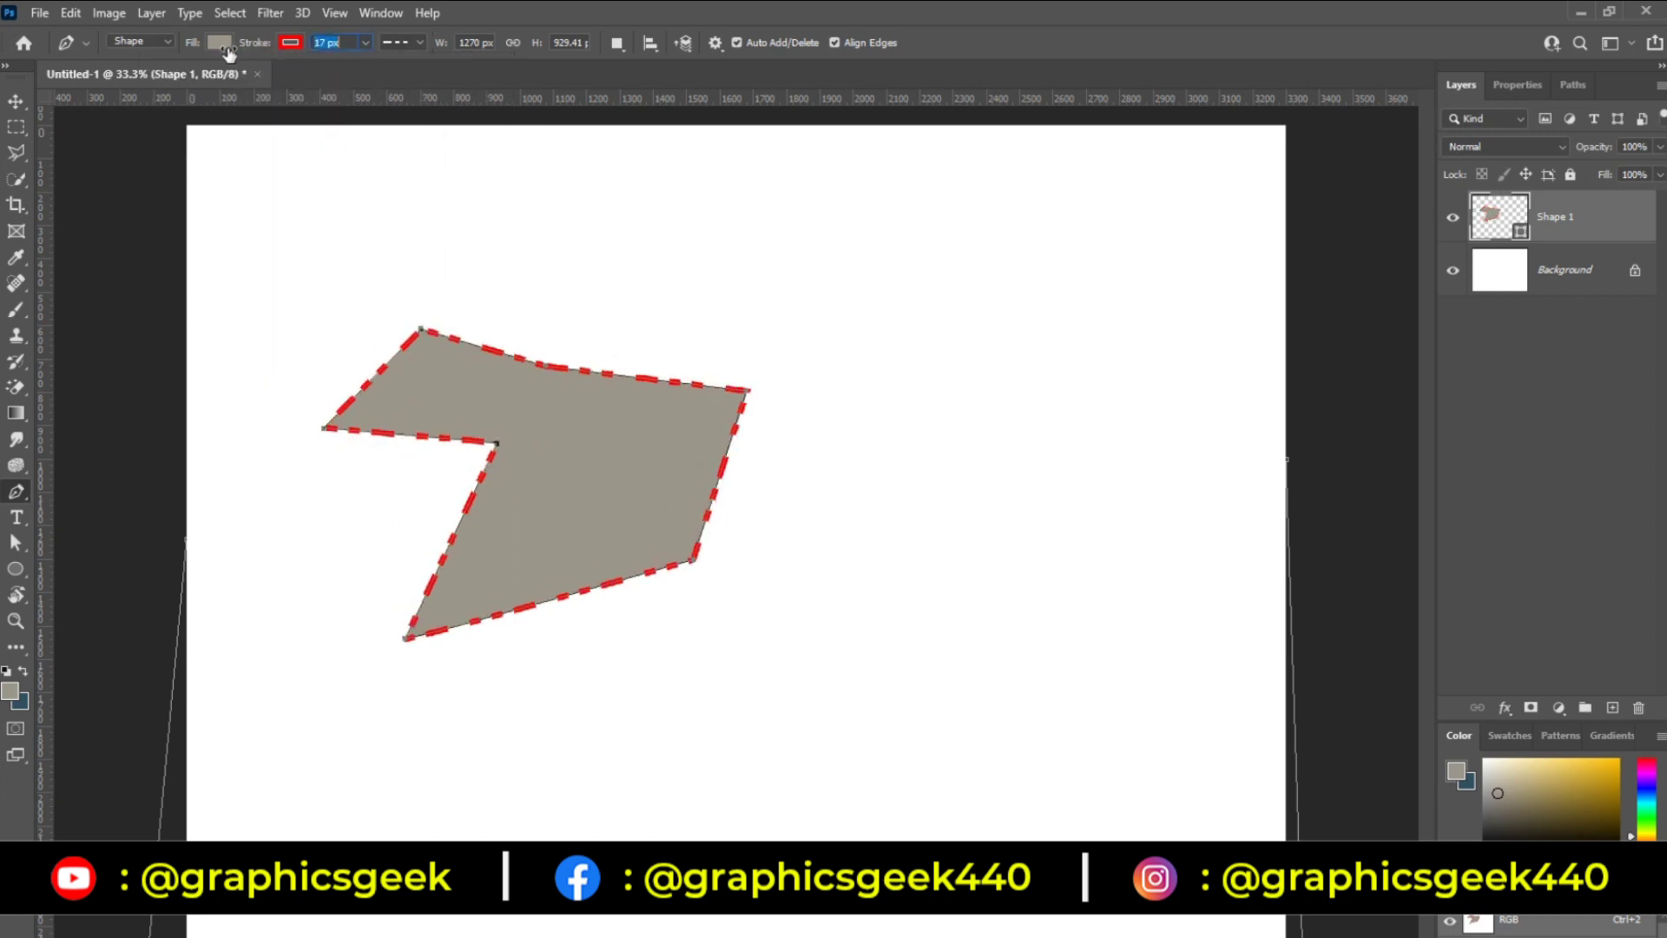
{"action": "left_click", "coordinate": [284, 45]}
{"action": "left_click", "coordinate": [176, 80]}
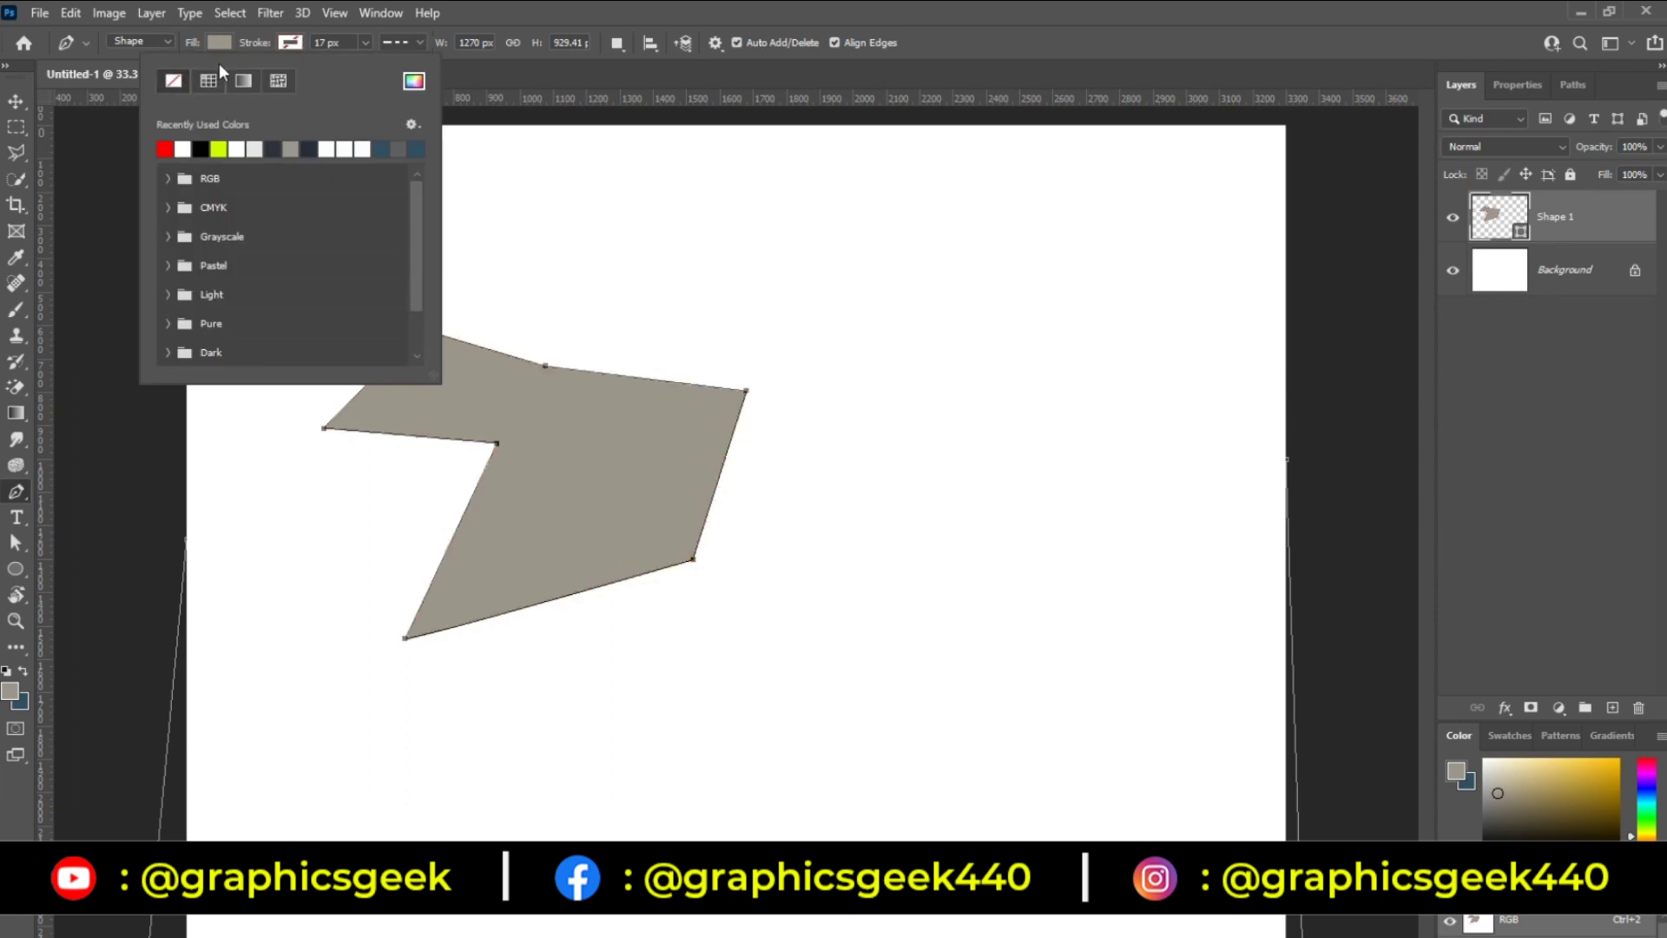
Step: Try gradient and leaf pattern fills, then fill the polygon with solid black
{"action": "left_click", "coordinate": [221, 44]}
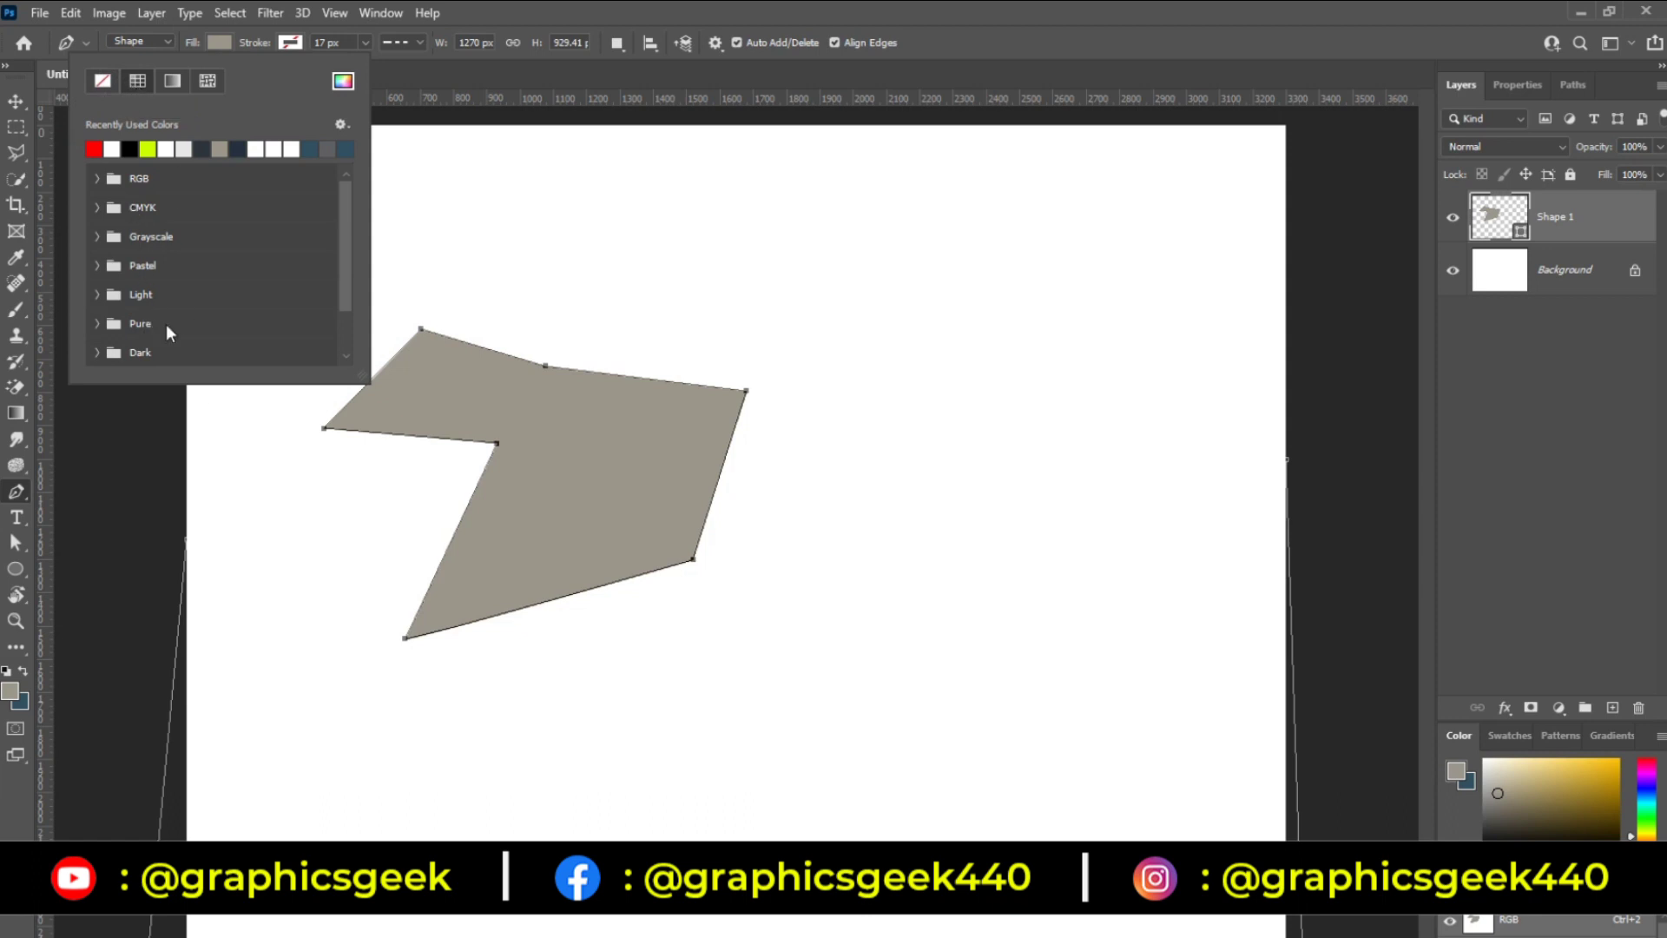
{"action": "left_click", "coordinate": [172, 82]}
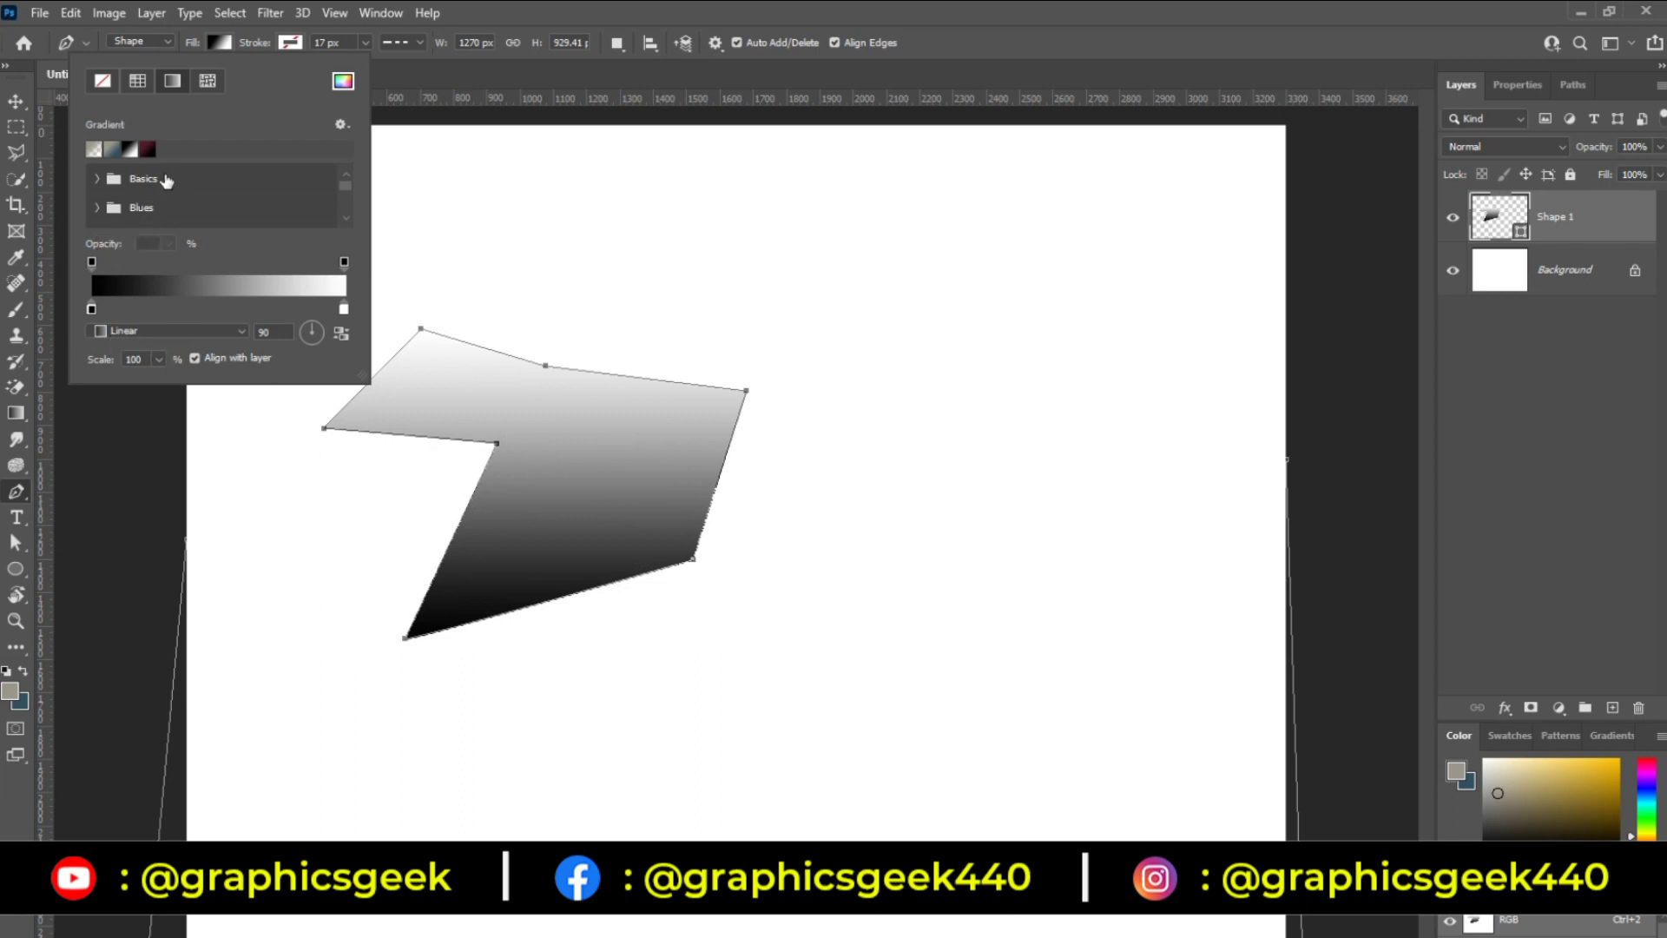
{"action": "left_click", "coordinate": [208, 82]}
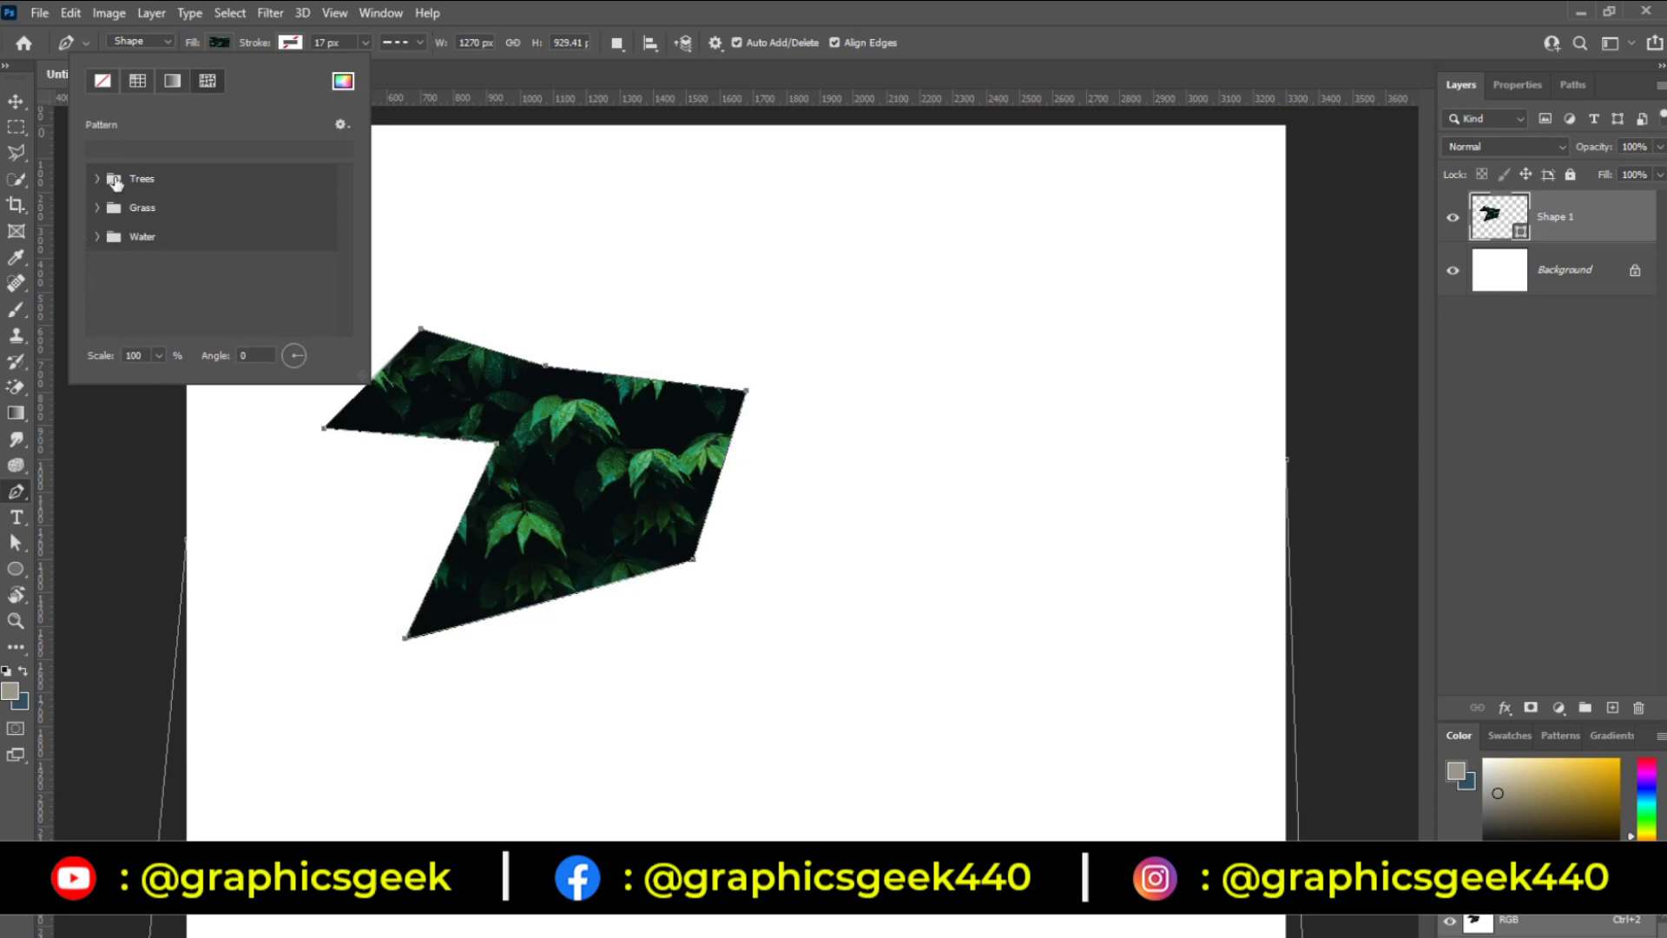
{"action": "left_click", "coordinate": [137, 81]}
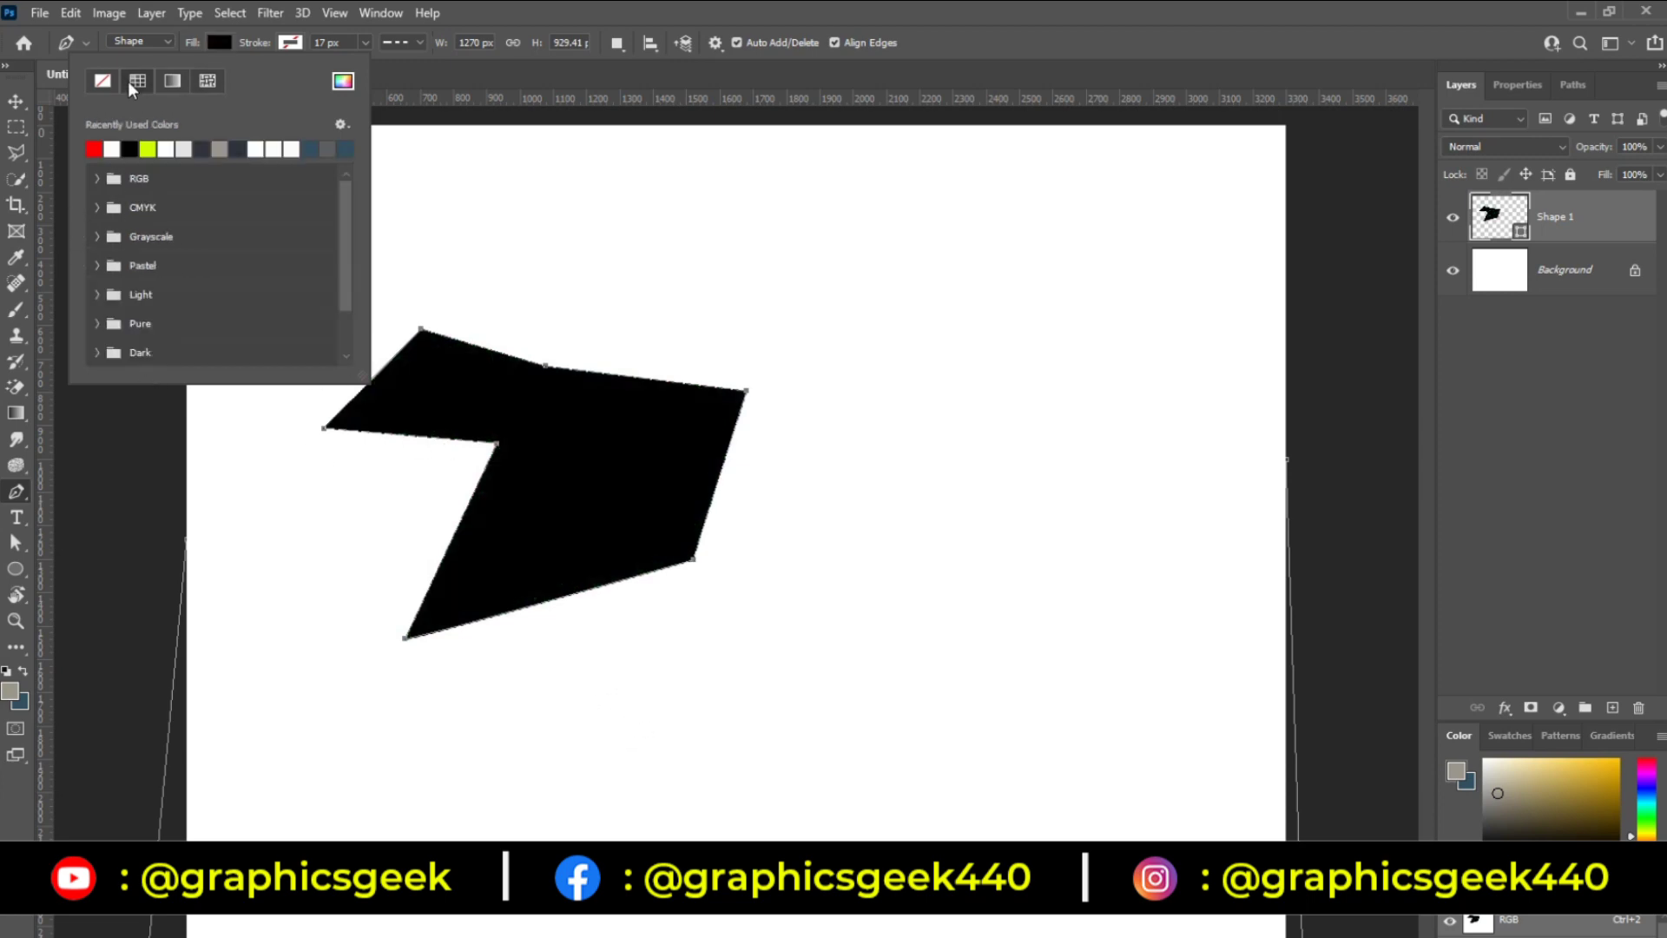
{"action": "left_click", "coordinate": [219, 41]}
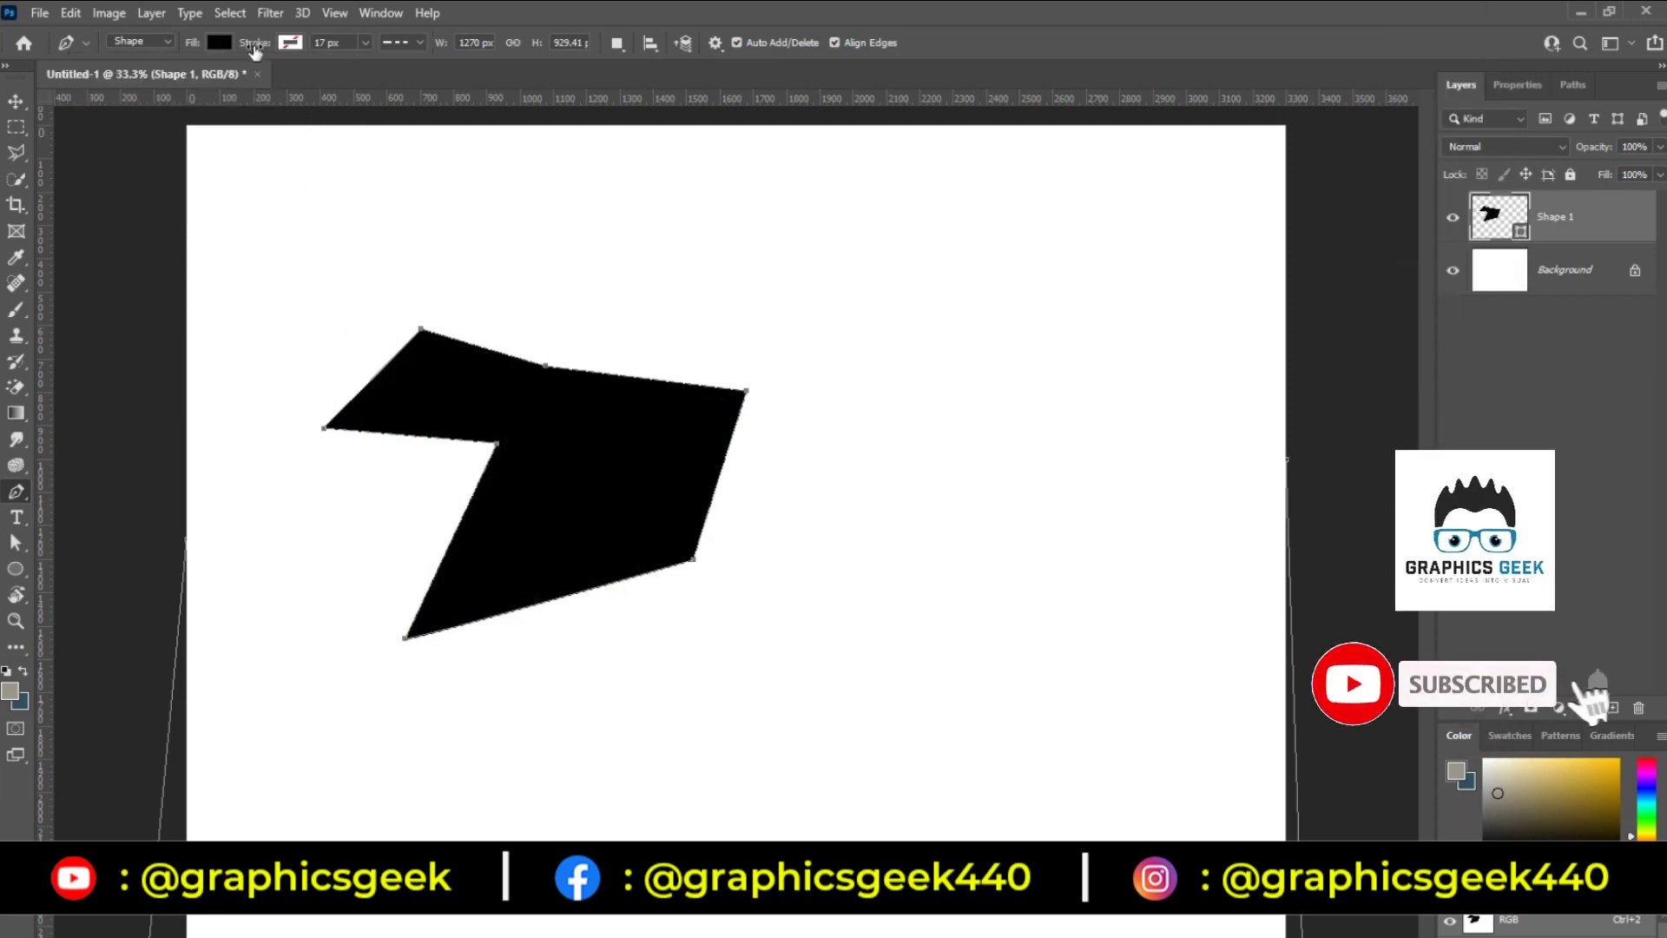
{"action": "left_click", "coordinate": [292, 42]}
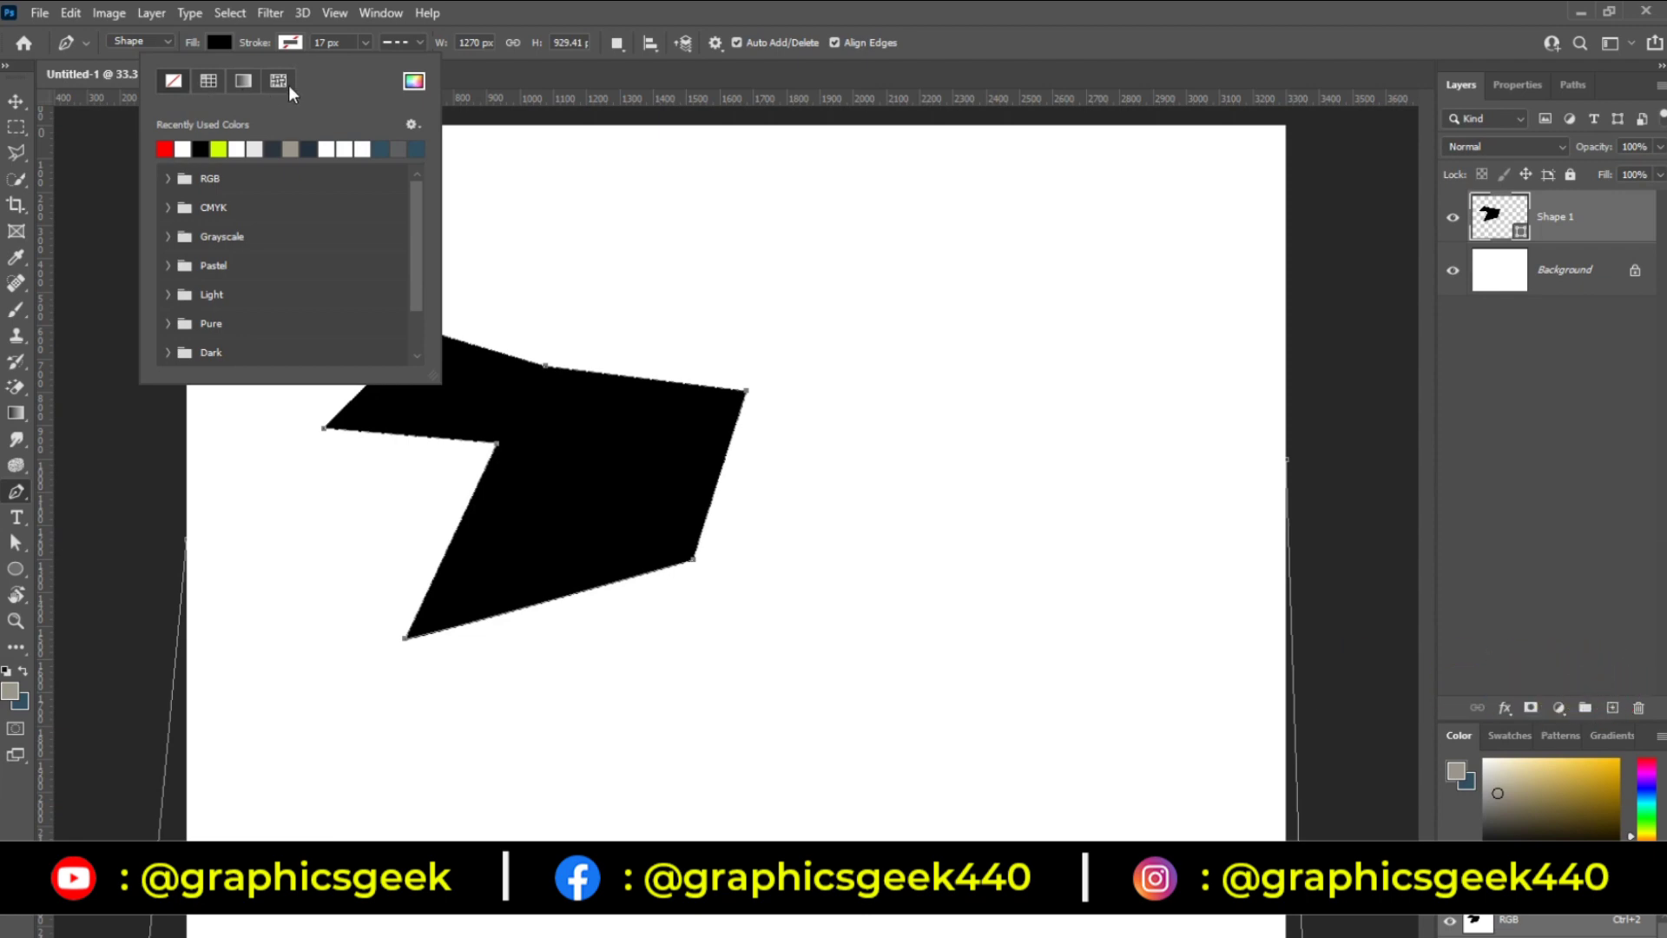
Step: Delete the black Shape 1 layer using the Move tool
{"action": "left_click", "coordinate": [16, 102]}
{"action": "key", "text": "Delete"}
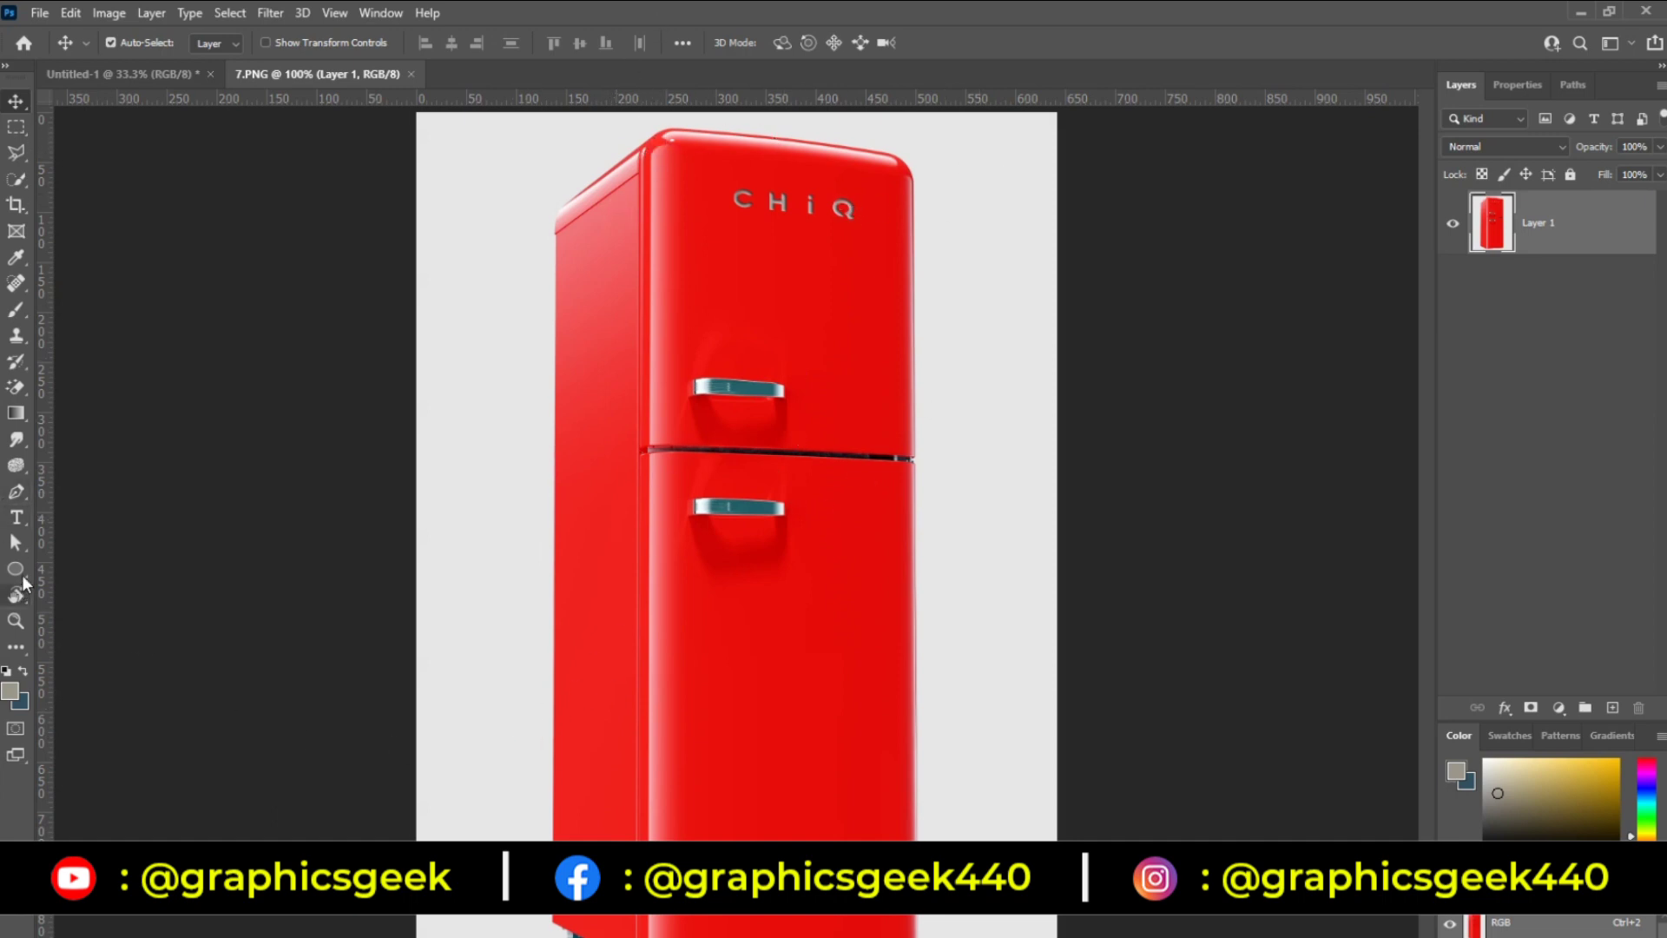
Step: Set the Pen Tool to Path mode and zoom the fridge image to 200%
{"action": "left_click", "coordinate": [15, 491]}
{"action": "key", "text": "ctrl+plus"}
{"action": "right_click", "coordinate": [15, 492]}
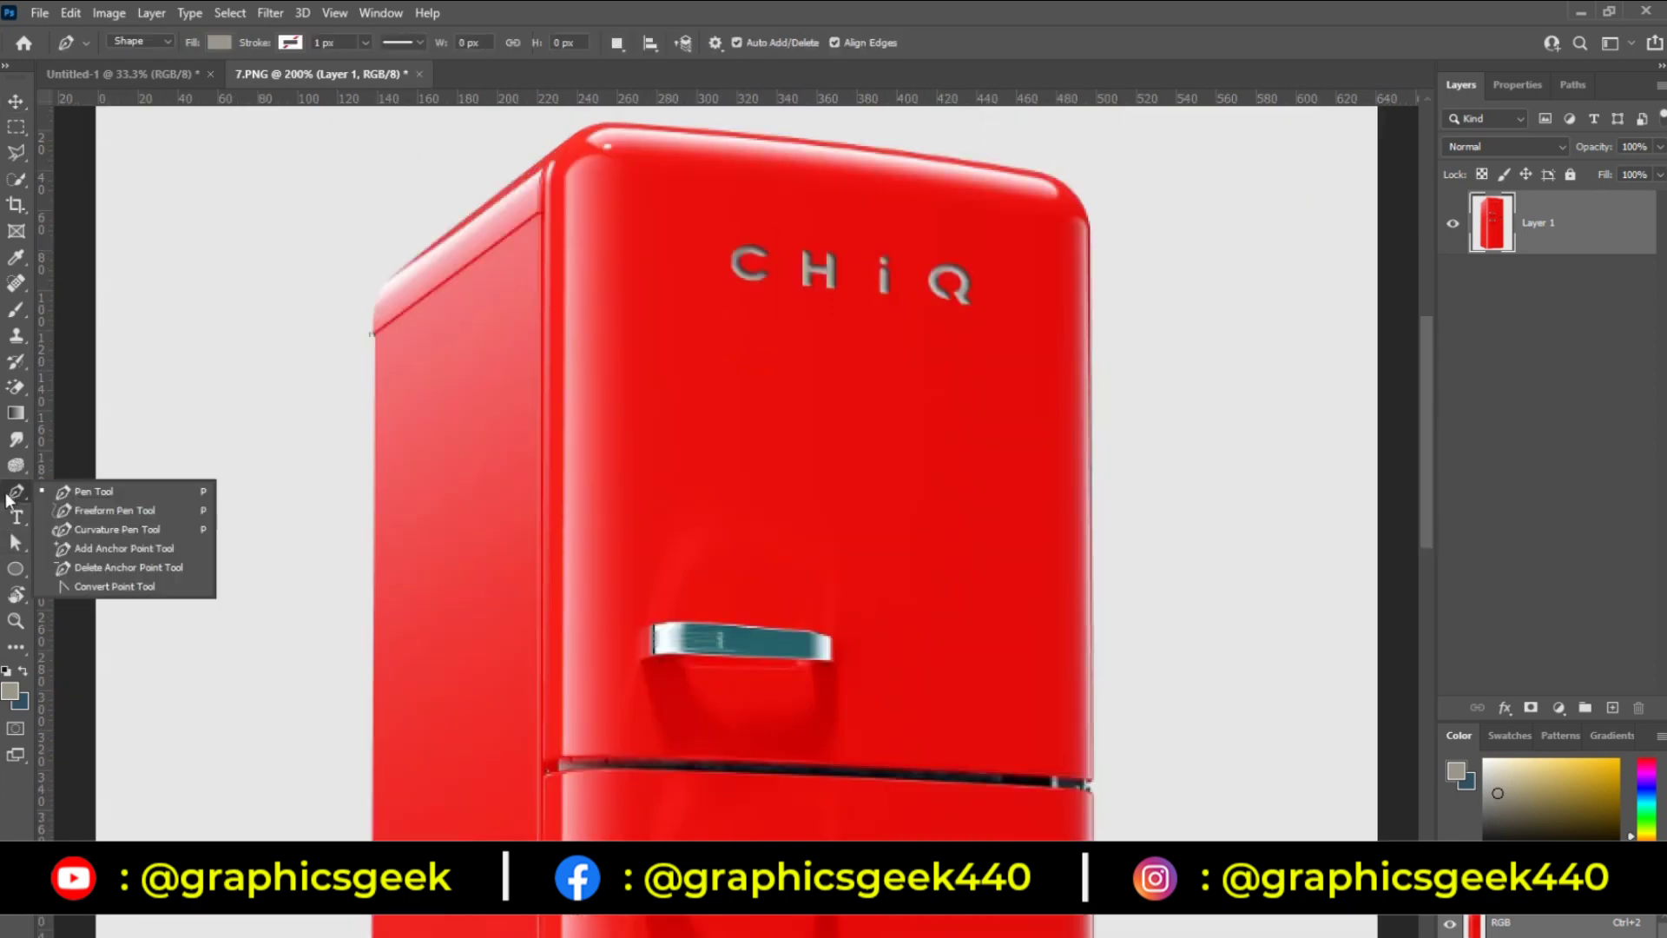
{"action": "left_click", "coordinate": [104, 493]}
{"action": "left_click", "coordinate": [137, 41]}
{"action": "left_click", "coordinate": [137, 74]}
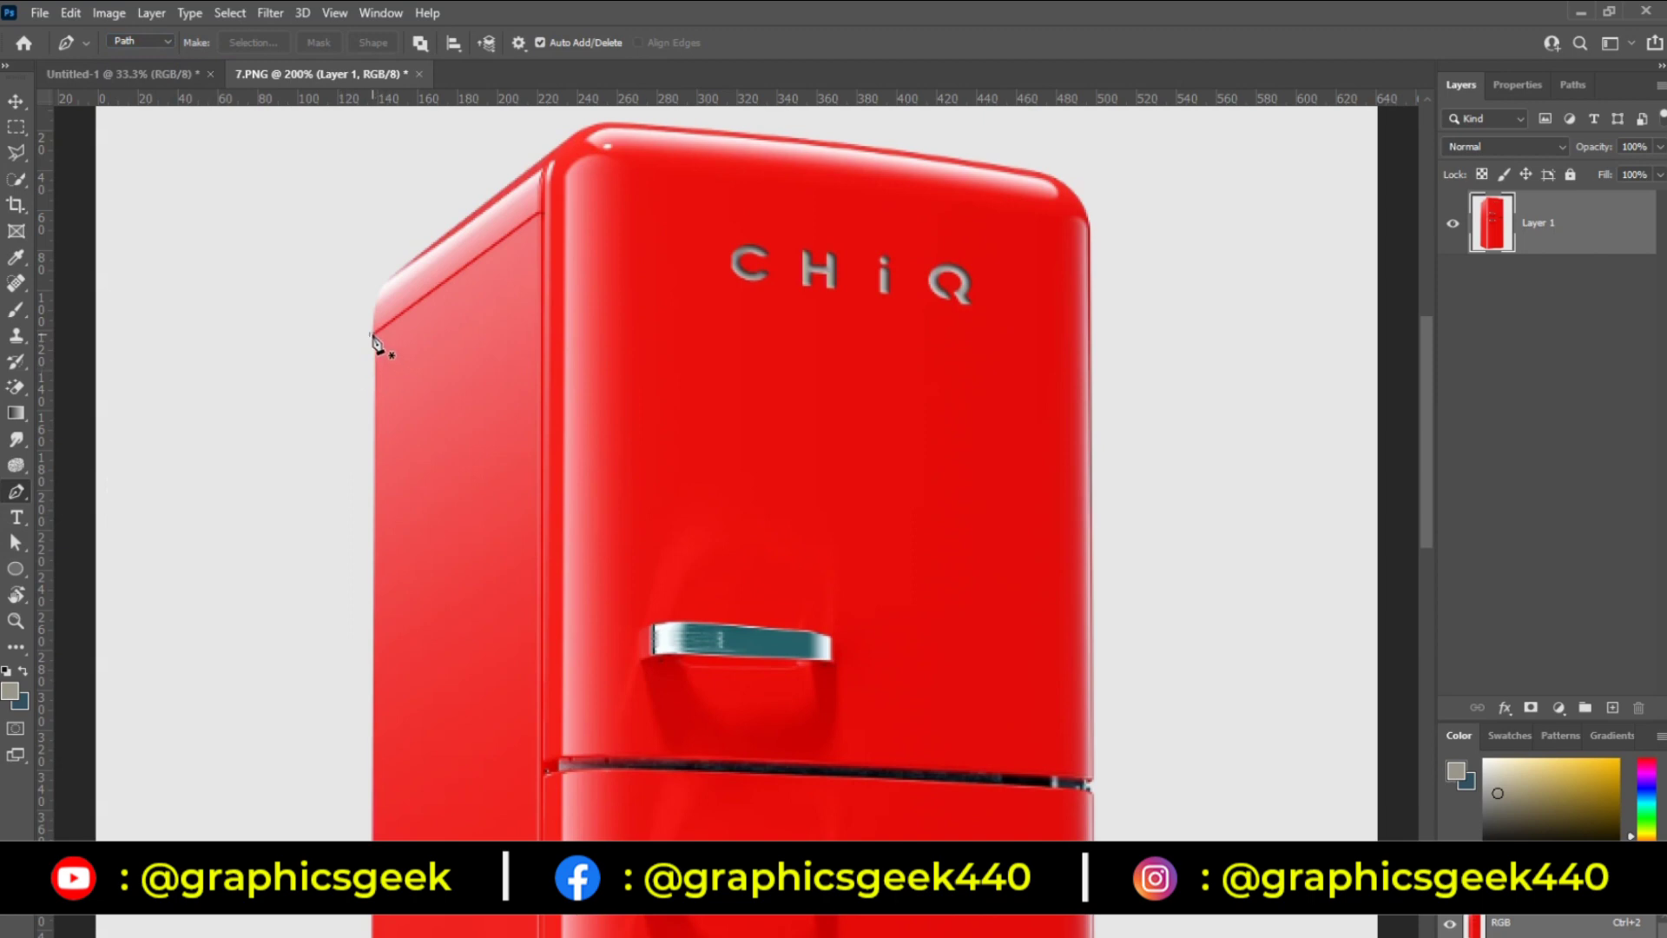
Step: Place curved anchors along the fridge's upper-left edge up to its top corner
{"action": "left_click", "coordinate": [372, 335]}
{"action": "left_click", "coordinate": [410, 259]}
{"action": "mouse_move", "coordinate": [420, 259]}
{"action": "left_mouse_down"}
{"action": "mouse_move", "coordinate": [466, 240]}
{"action": "mouse_move", "coordinate": [452, 238]}
{"action": "left_mouse_up"}
{"action": "left_click", "coordinate": [531, 171]}
Step: Zoom in on the fridge's top-left corner, undo the last segment and break the anchor's handle
{"action": "key", "text": "ctrl+plus"}
{"action": "scroll", "coordinate": [428, 291], "scroll_direction": "up", "scroll_amount": 2}
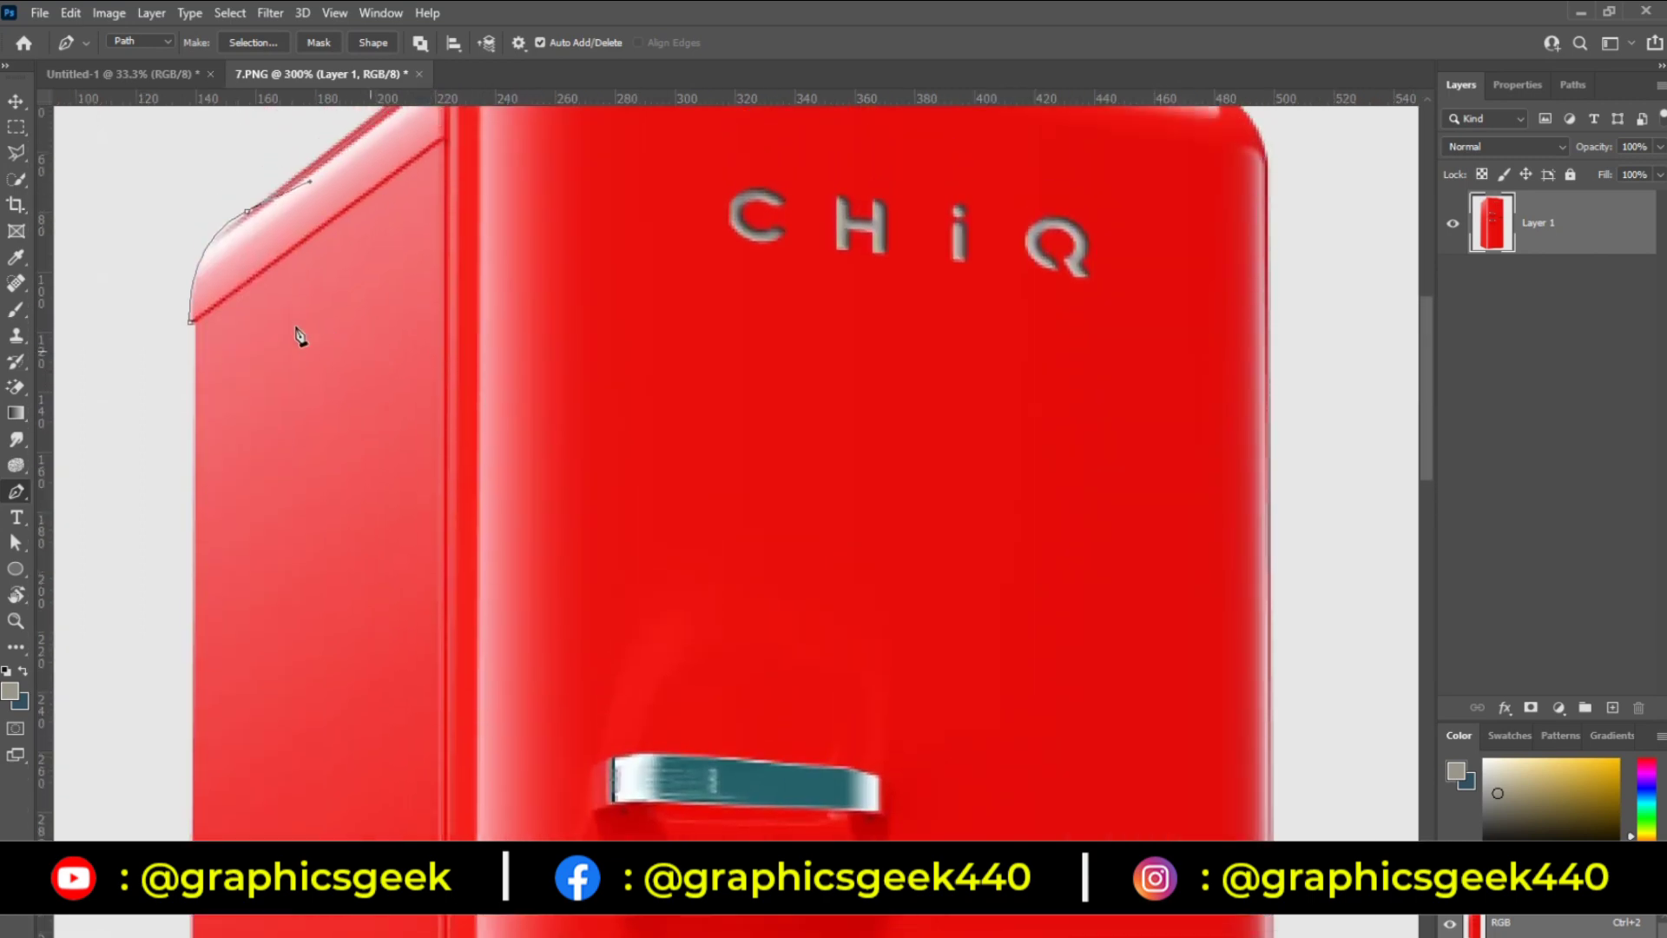
{"action": "scroll", "coordinate": [298, 335], "scroll_direction": "up", "scroll_amount": 2}
{"action": "key", "text": "ctrl+plus"}
{"action": "scroll", "coordinate": [295, 334], "scroll_direction": "up", "scroll_amount": 2}
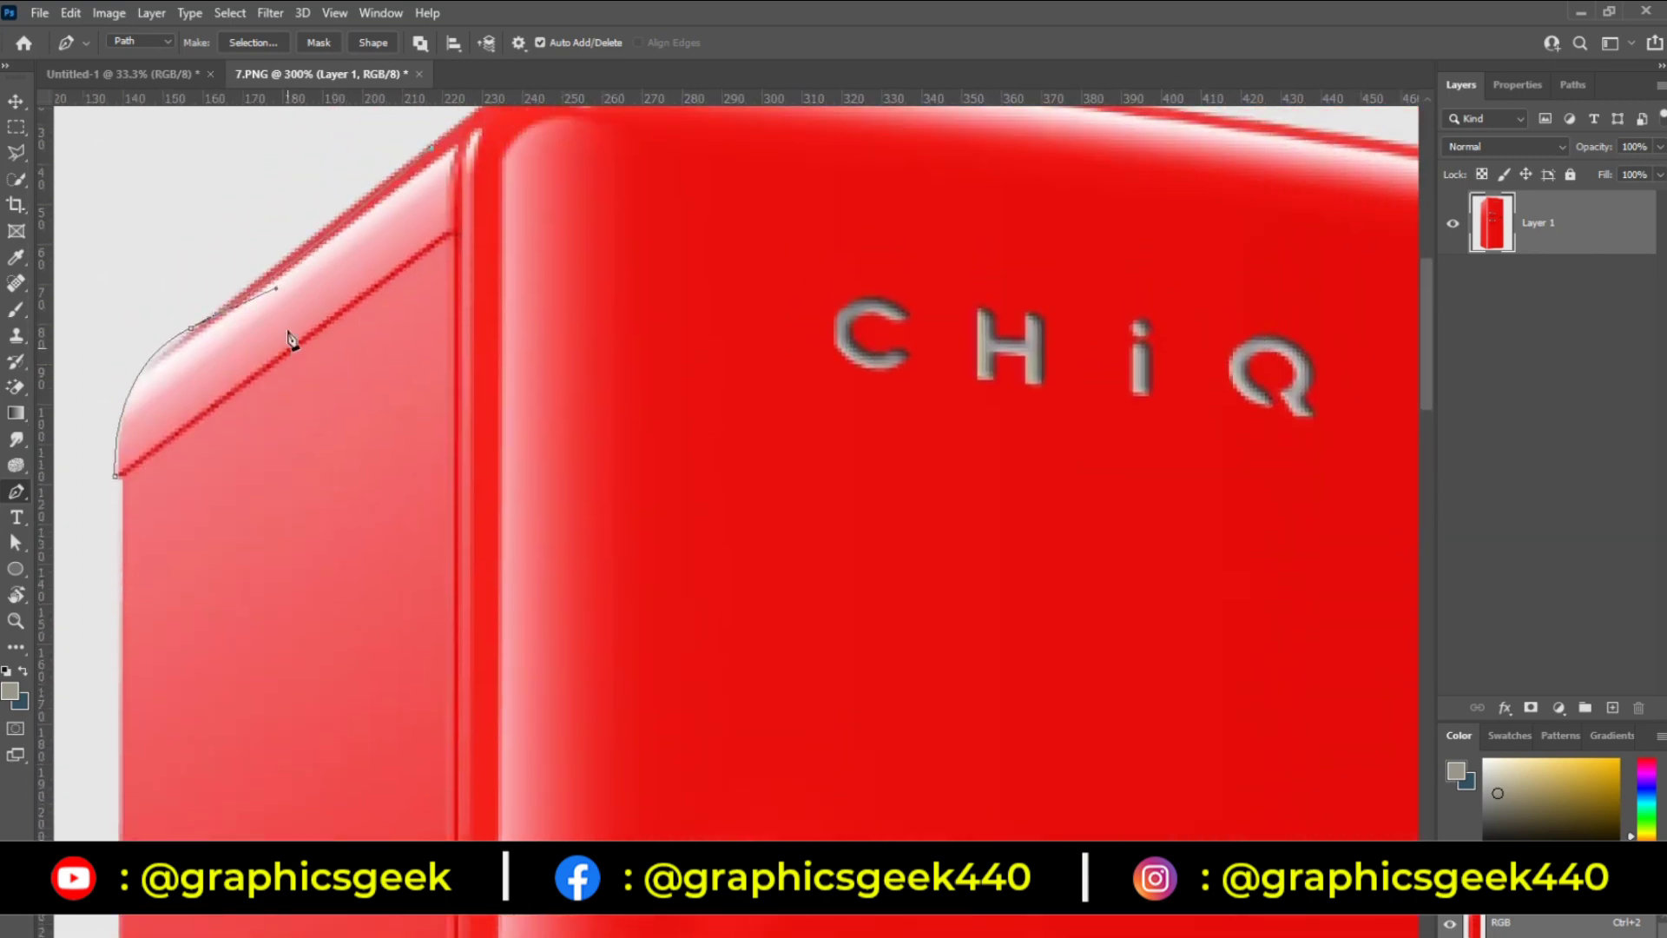
{"action": "scroll", "coordinate": [290, 334], "scroll_direction": "up", "scroll_amount": 1}
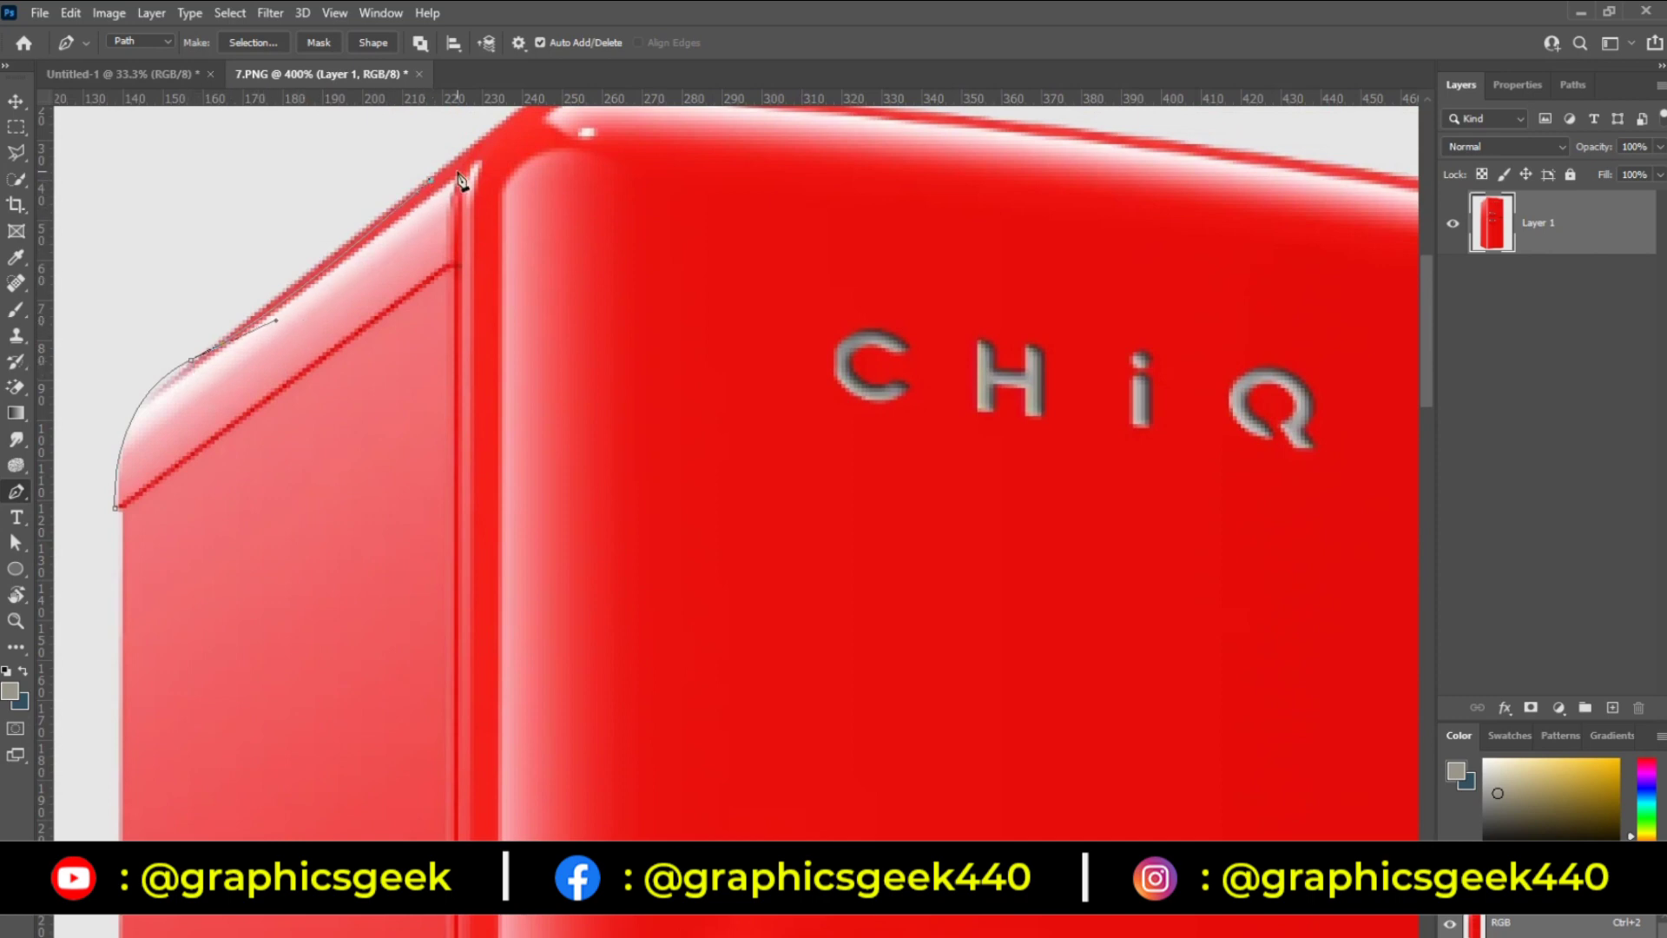
{"action": "key", "text": "ctrl+z"}
{"action": "left_click", "coordinate": [191, 361], "text": "alt"}
Step: Add an anchor up the slanted top edge and a curved anchor at the rounded corner, breaking its handle
{"action": "scroll", "coordinate": [419, 302], "scroll_direction": "up", "scroll_amount": 2}
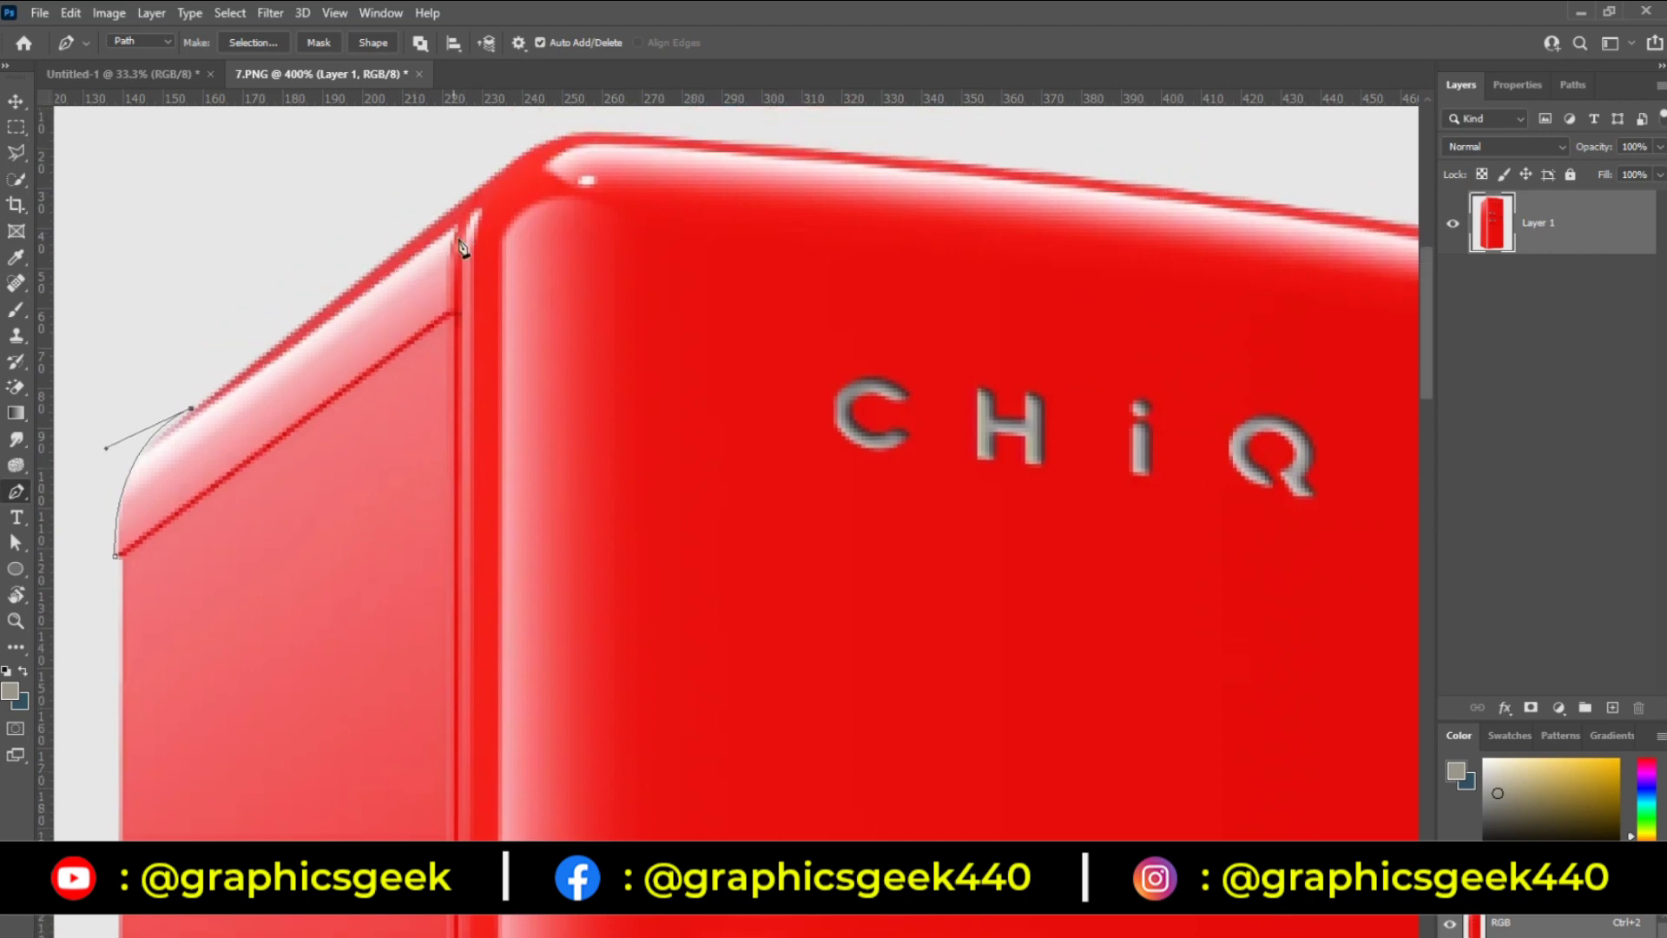
{"action": "left_click", "coordinate": [495, 183]}
{"action": "scroll", "coordinate": [547, 272], "scroll_direction": "up", "scroll_amount": 1}
{"action": "scroll", "coordinate": [547, 272], "scroll_direction": "up", "scroll_amount": 2}
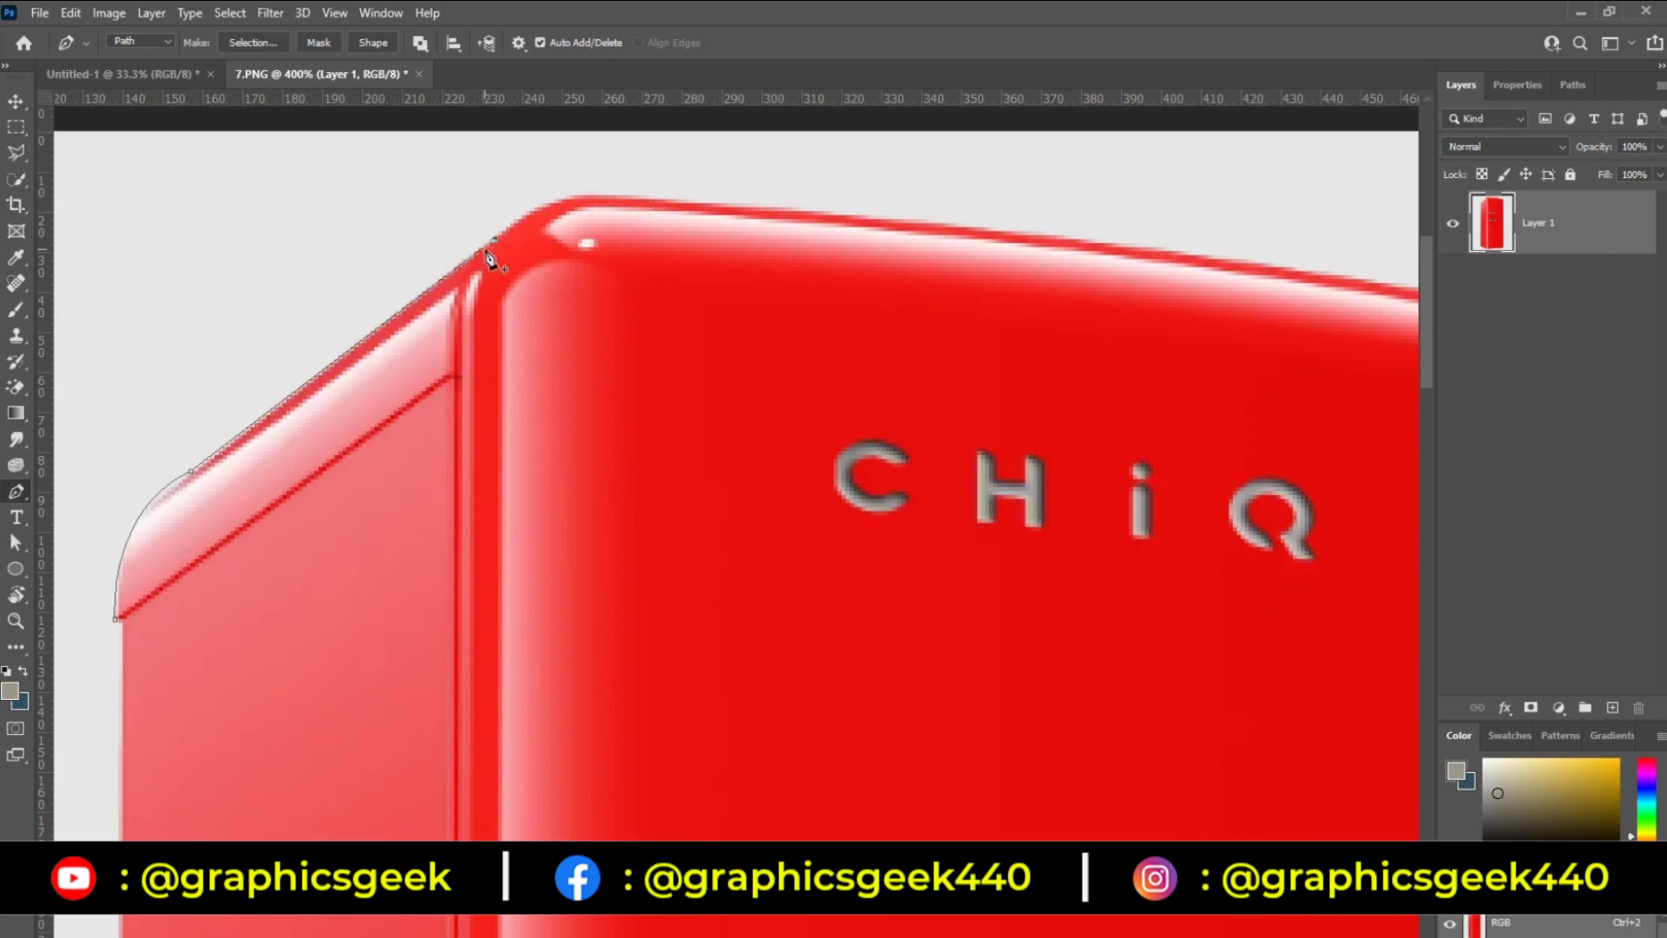
{"action": "mouse_move", "coordinate": [659, 200]}
{"action": "left_mouse_down"}
{"action": "mouse_move", "coordinate": [831, 236]}
{"action": "mouse_move", "coordinate": [791, 218]}
{"action": "left_mouse_up"}
{"action": "left_click", "coordinate": [659, 202]}
Step: Extend the path along the fridge's top edge to its top-right corner
{"action": "left_click", "coordinate": [1109, 245]}
{"action": "scroll", "coordinate": [736, 486], "scroll_direction": "right", "scroll_amount": 4}
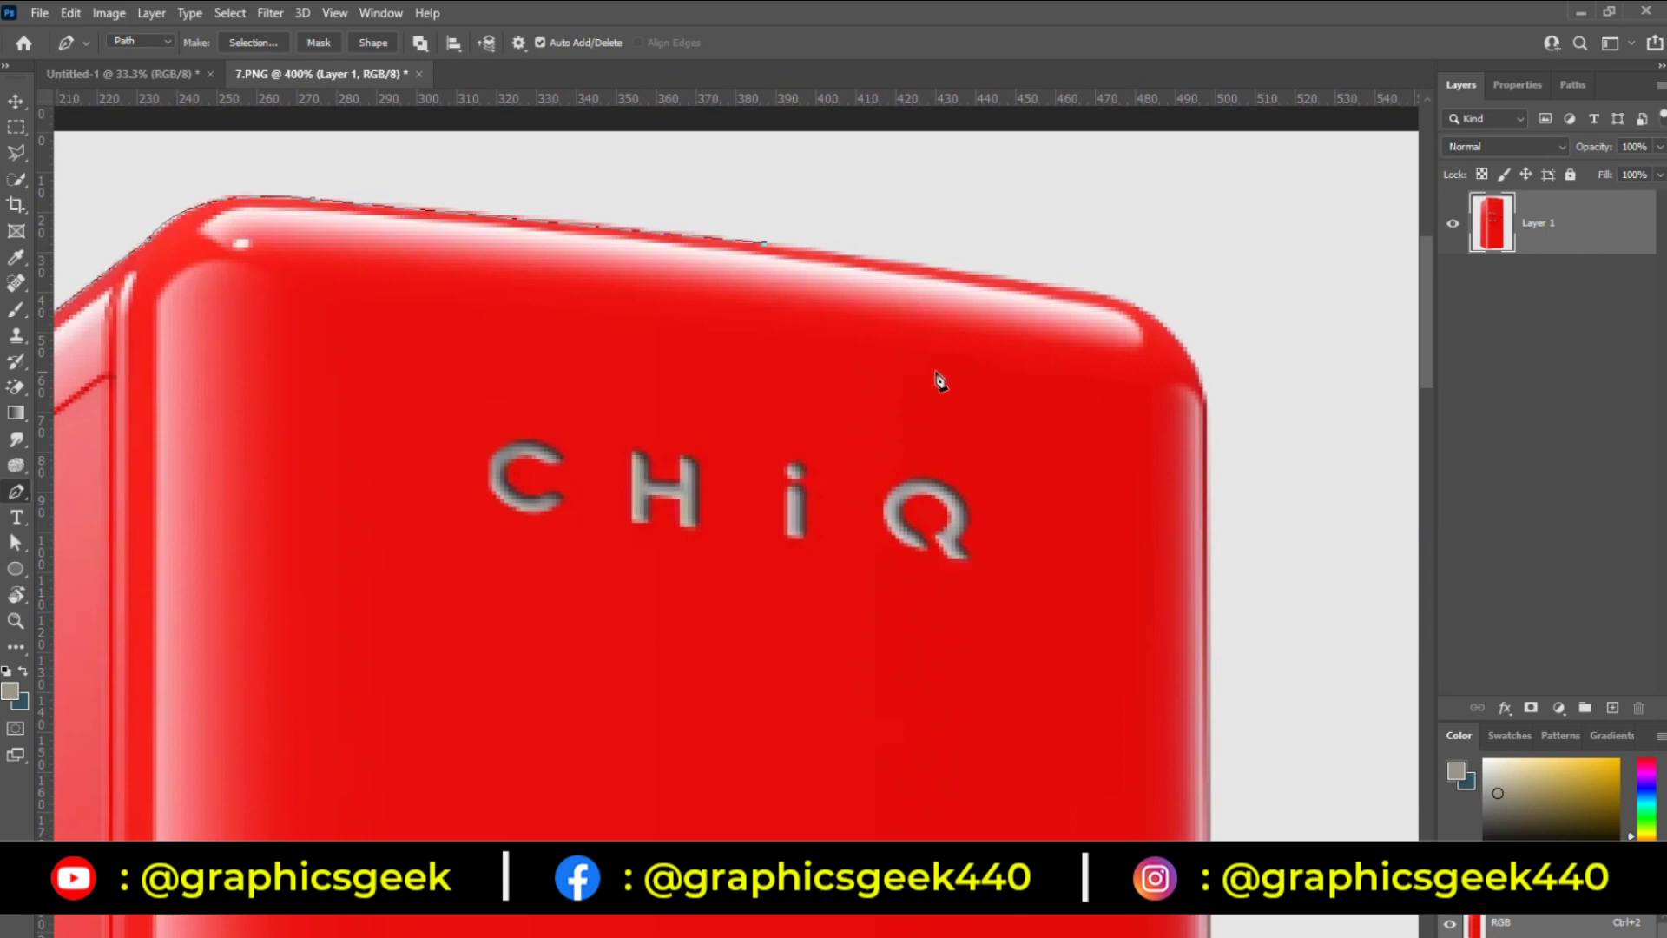
{"action": "left_click", "coordinate": [1202, 391]}
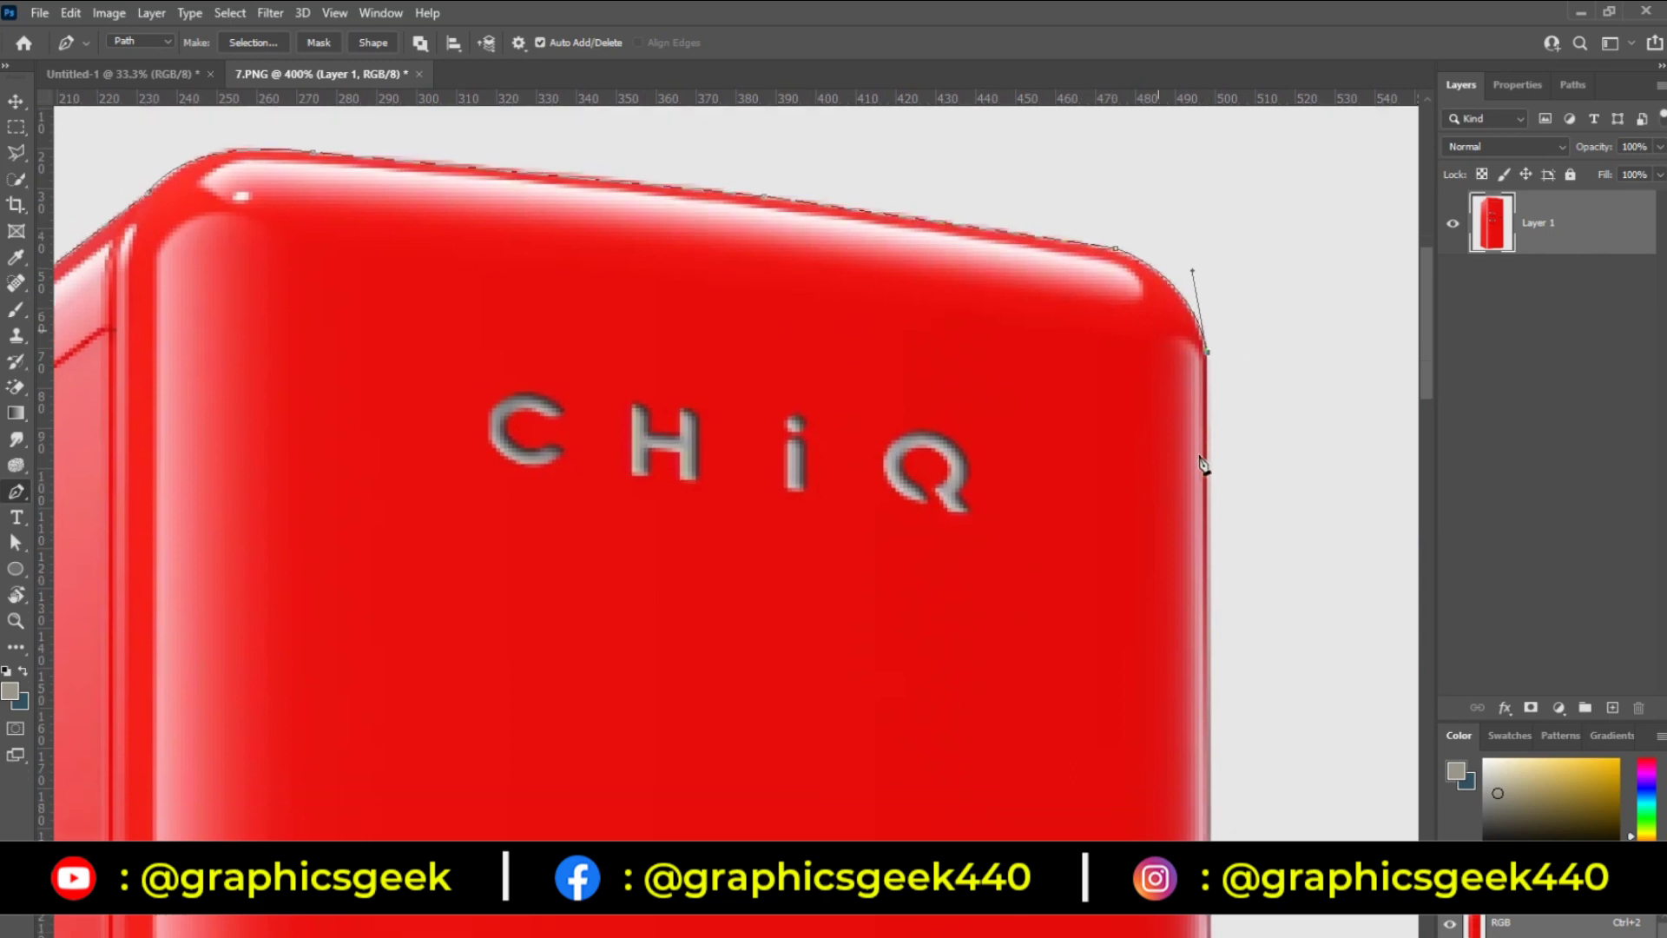
{"action": "key", "text": "ctrl+minus"}
{"action": "key", "text": "ctrl+plus"}
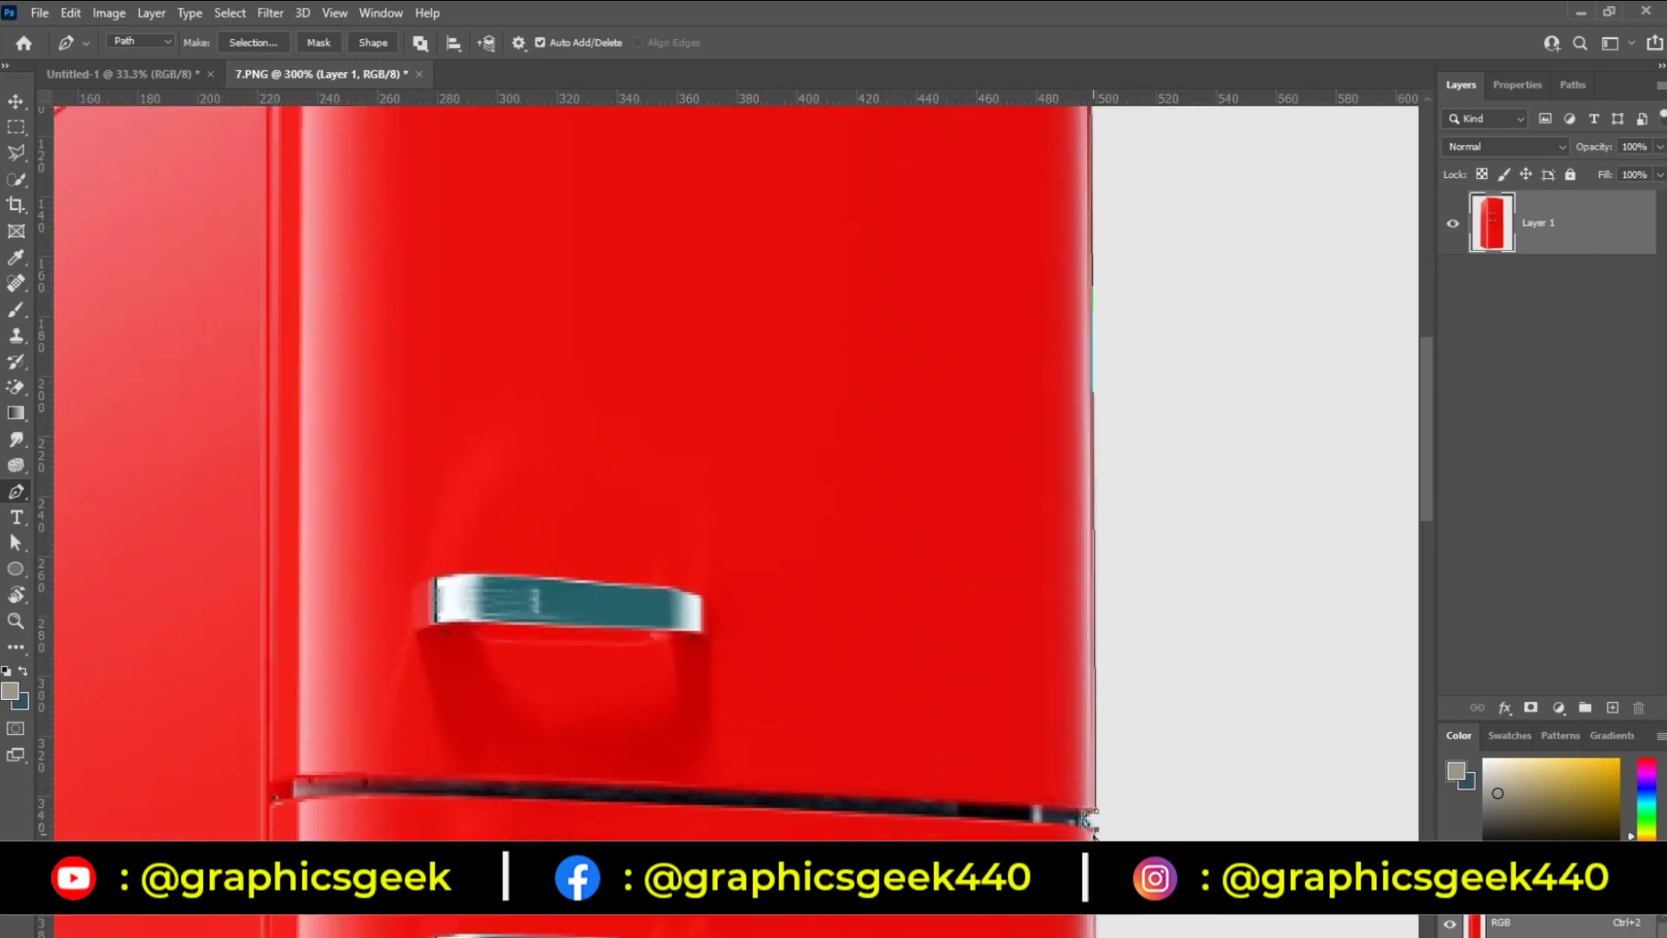
{"action": "key", "text": "ctrl+minus"}
{"action": "key", "text": "ctrl+minus"}
{"action": "key", "text": "ctrl+minus"}
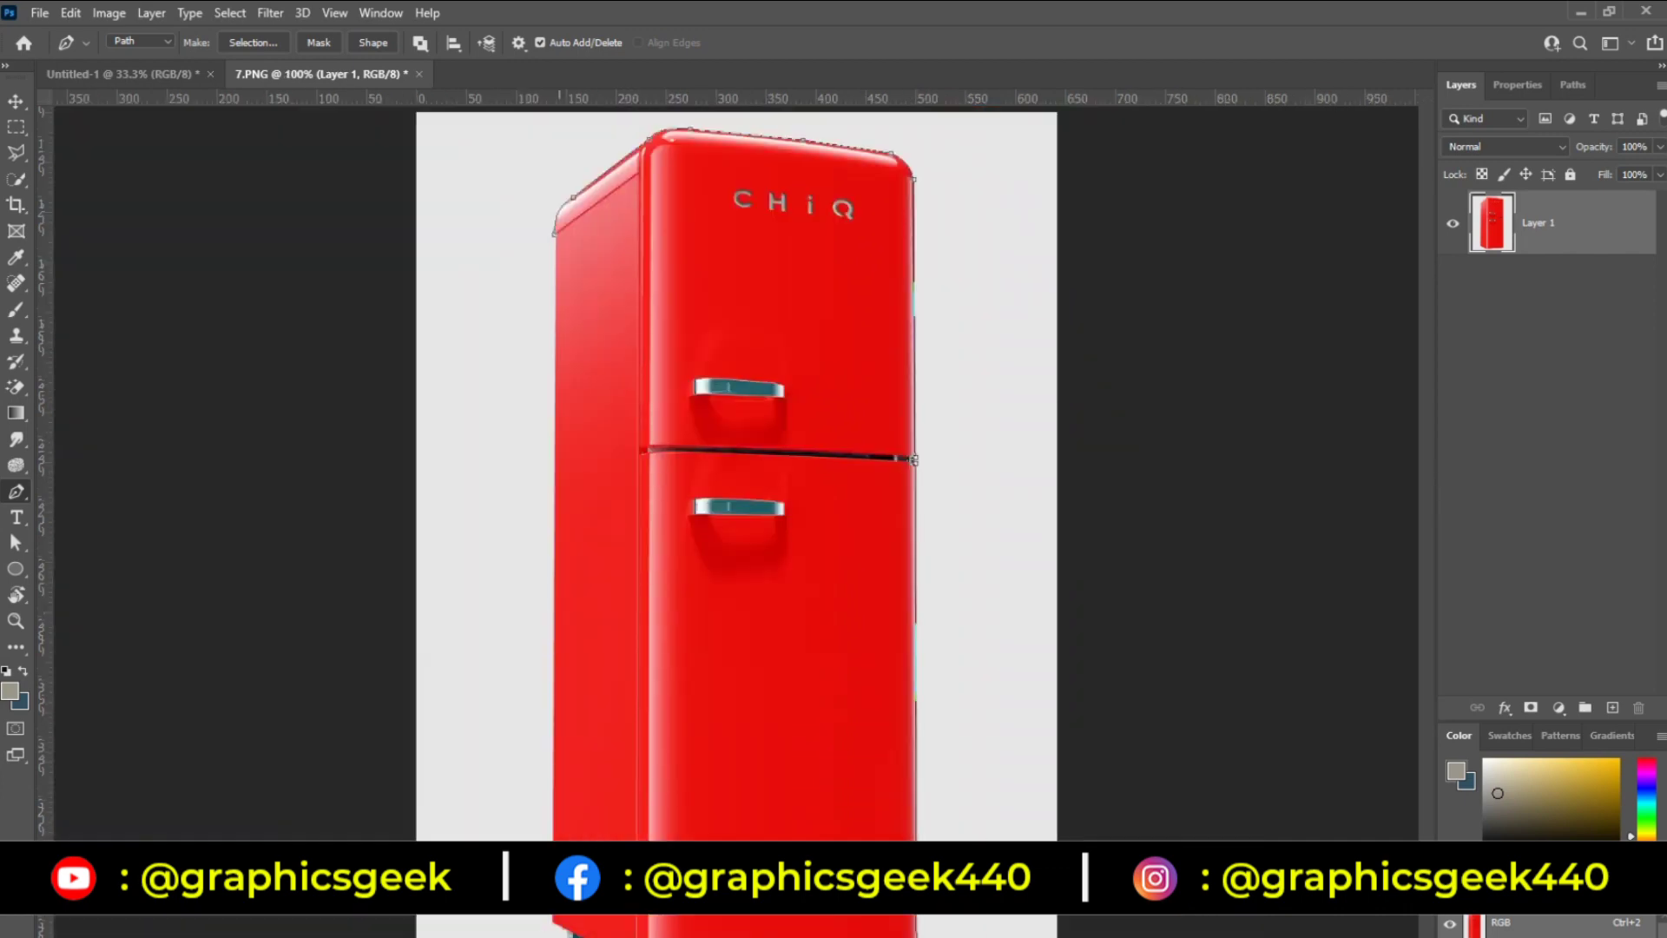
Step: Close the path at its starting anchor on the fridge's top-left
{"action": "left_click", "coordinate": [554, 233]}
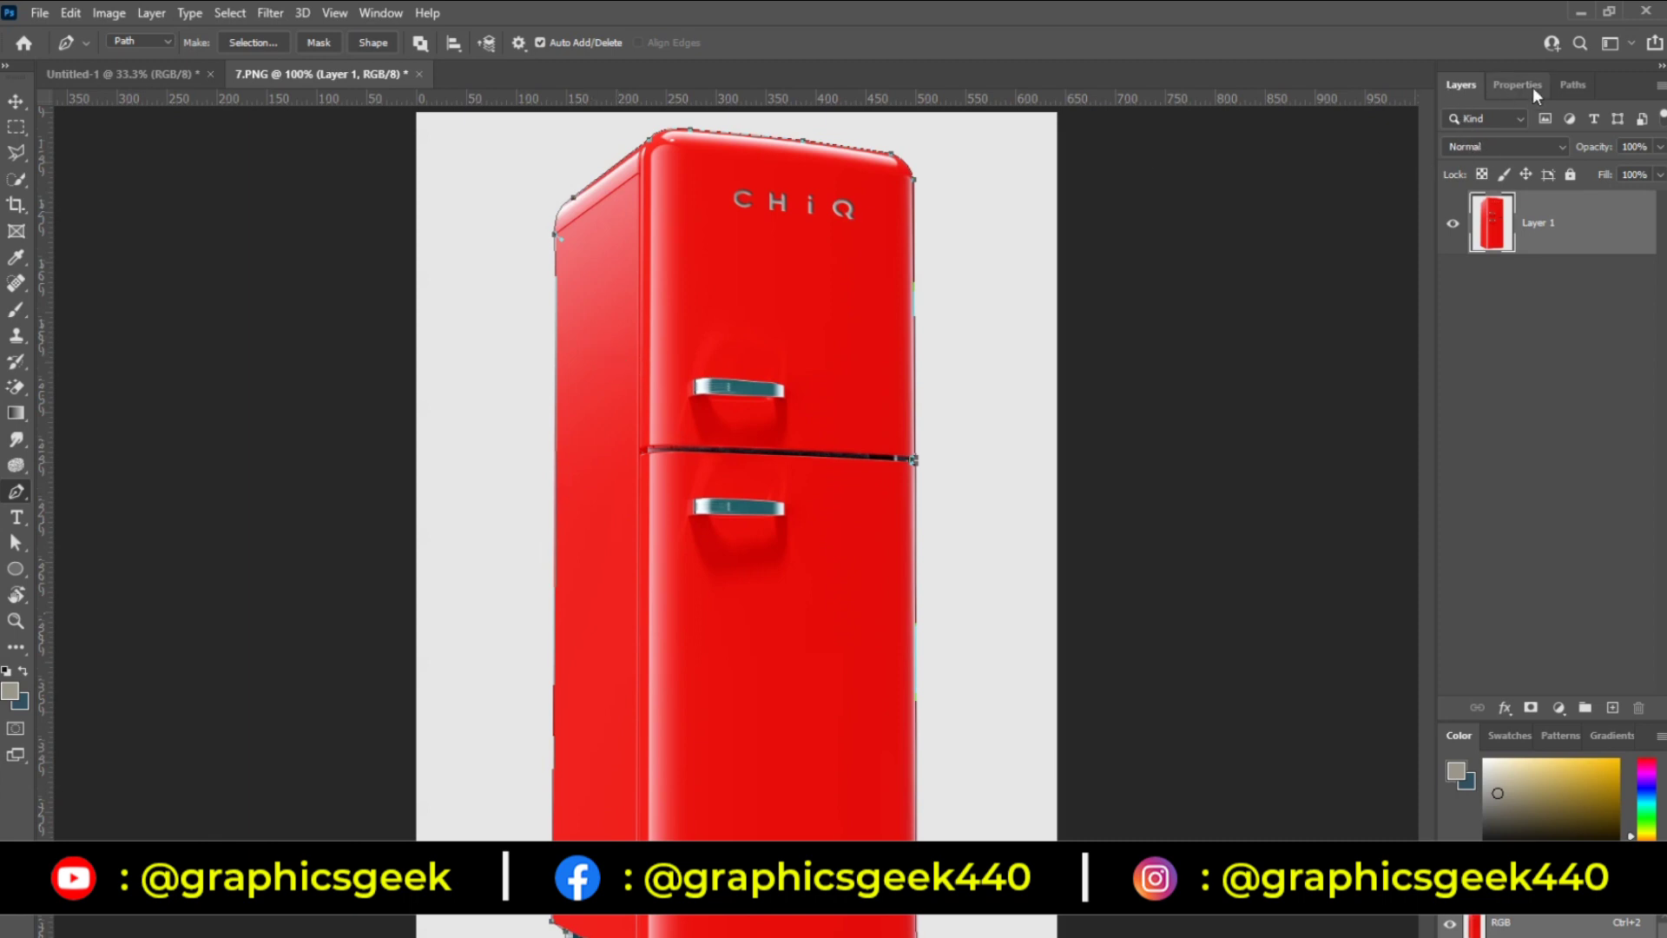
Step: Bring up the Paths panel as a floating panel and remove a stray anchor point
{"action": "left_click", "coordinate": [1571, 84]}
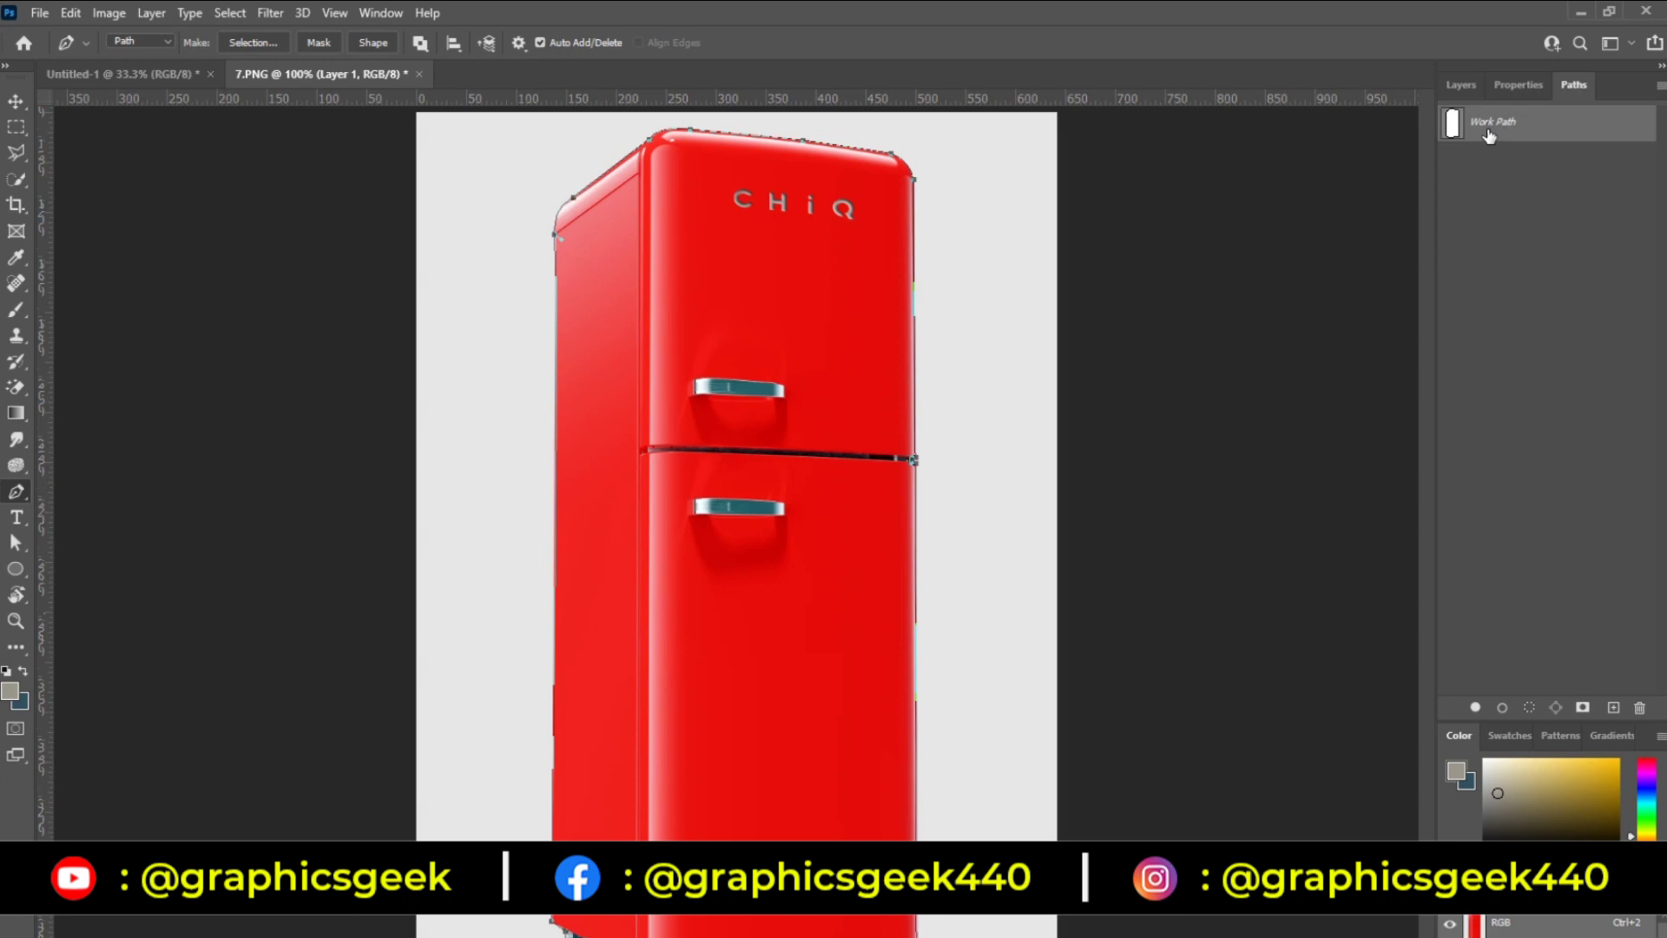
{"action": "mouse_move", "coordinate": [1574, 89]}
{"action": "left_mouse_down"}
{"action": "mouse_move", "coordinate": [967, 283]}
{"action": "mouse_move", "coordinate": [1136, 263]}
{"action": "left_mouse_up"}
{"action": "left_click", "coordinate": [1199, 251]}
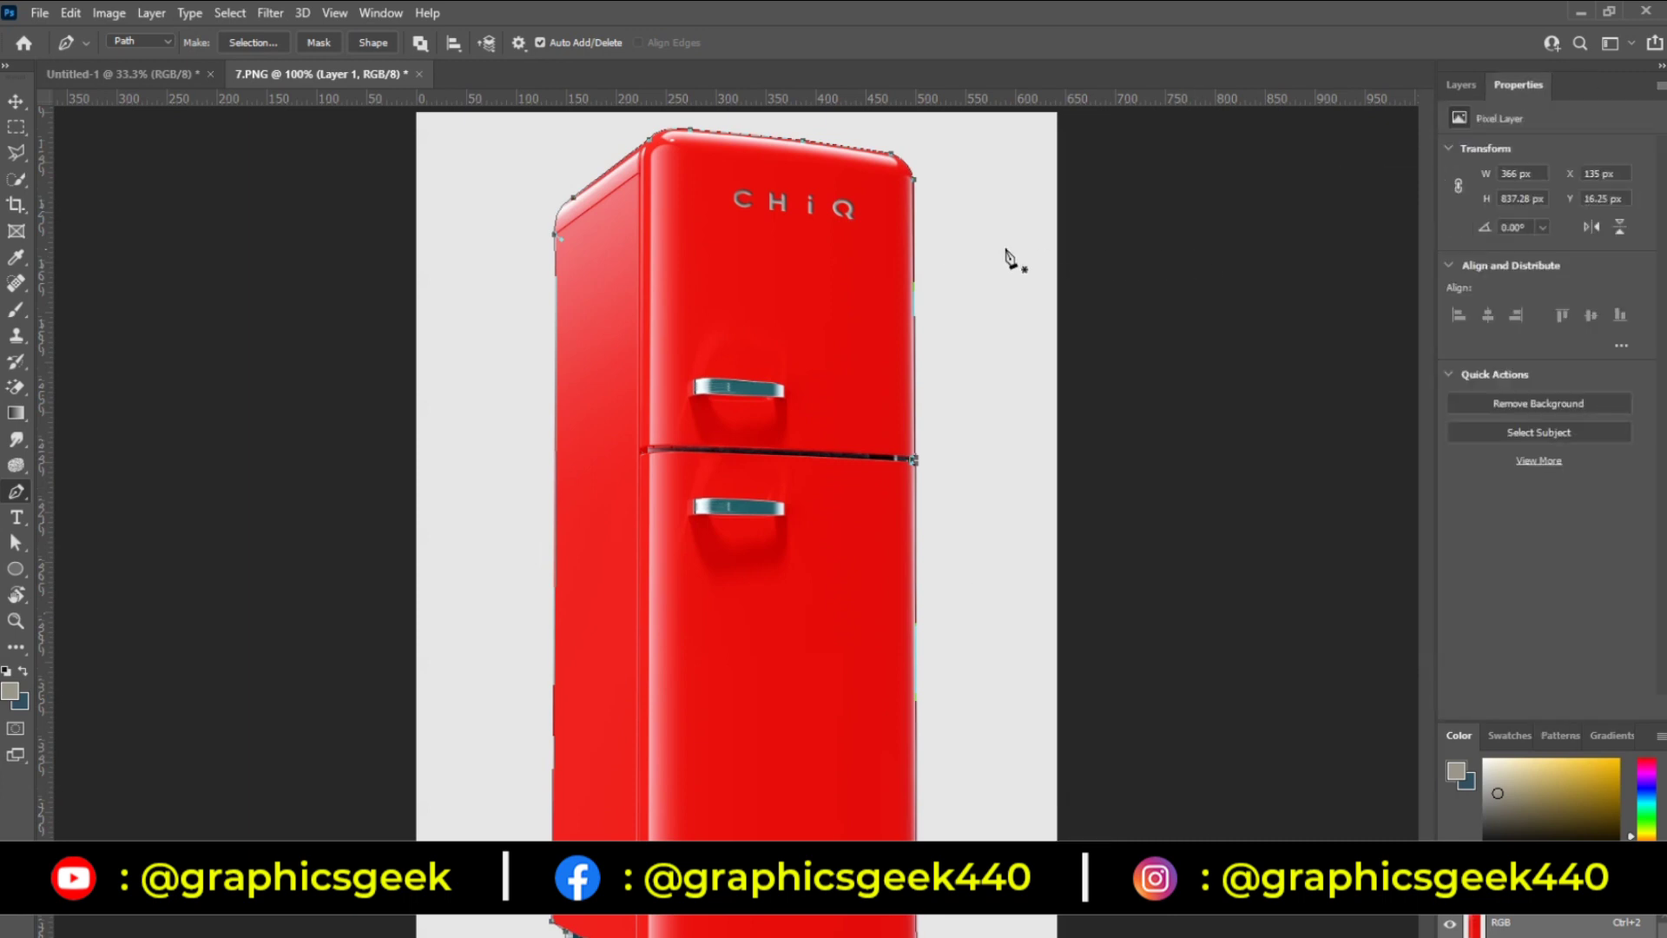
{"action": "left_click", "coordinate": [386, 13]}
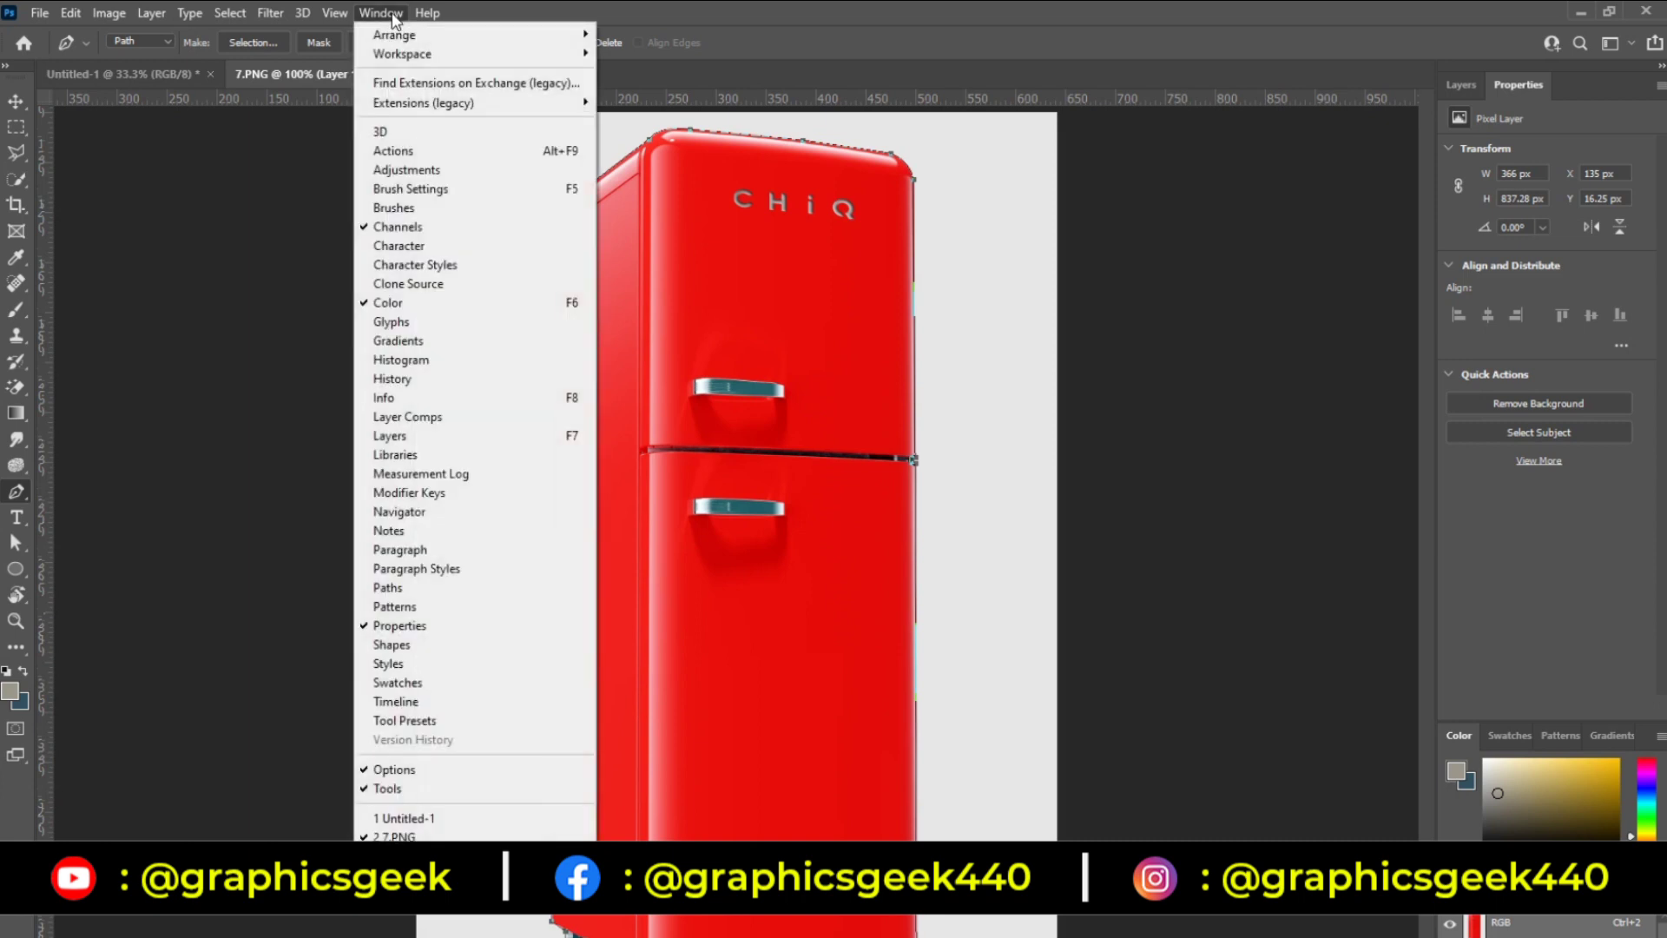
{"action": "left_click", "coordinate": [406, 591]}
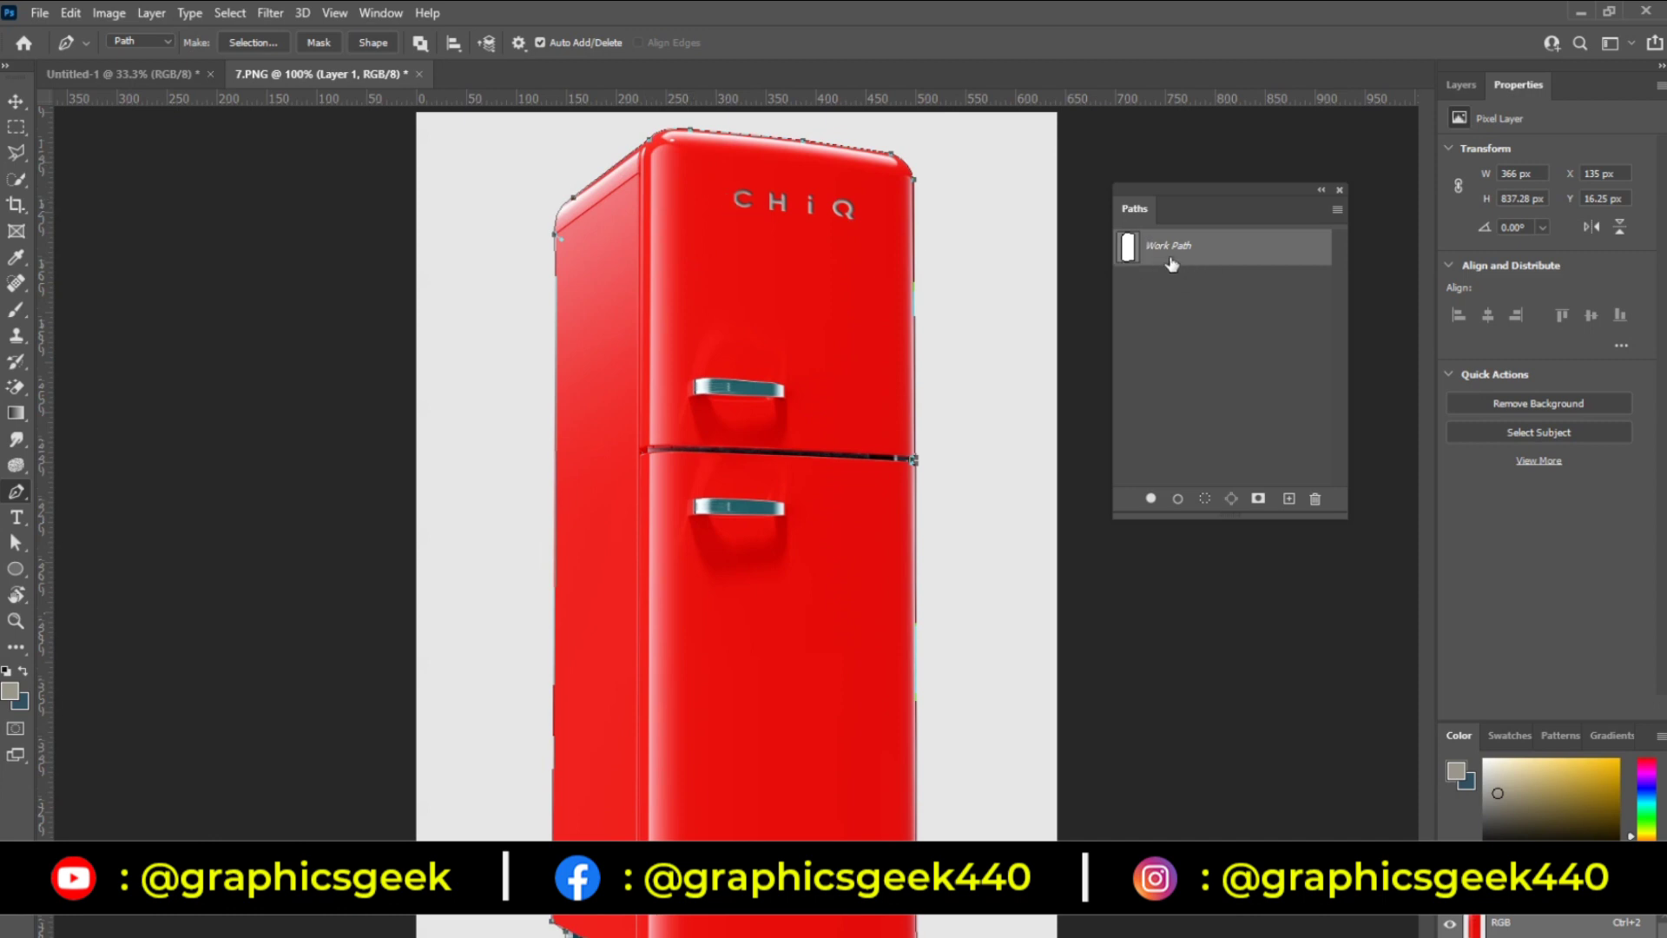
{"action": "left_click", "coordinate": [1206, 338]}
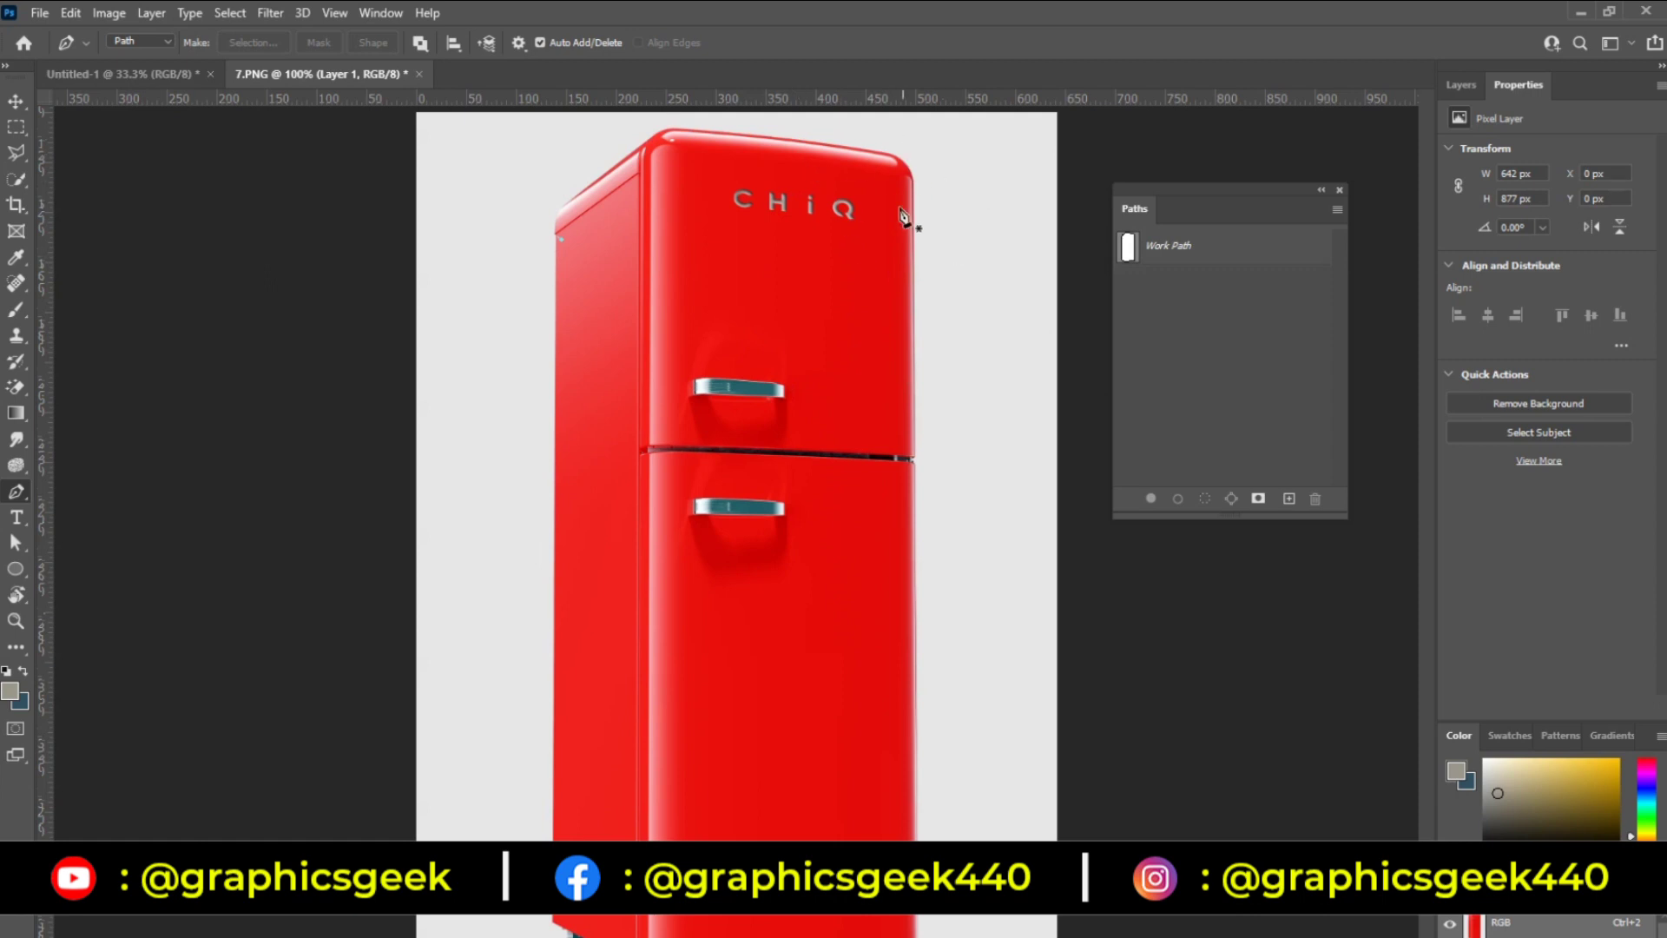
{"action": "left_click", "coordinate": [959, 253]}
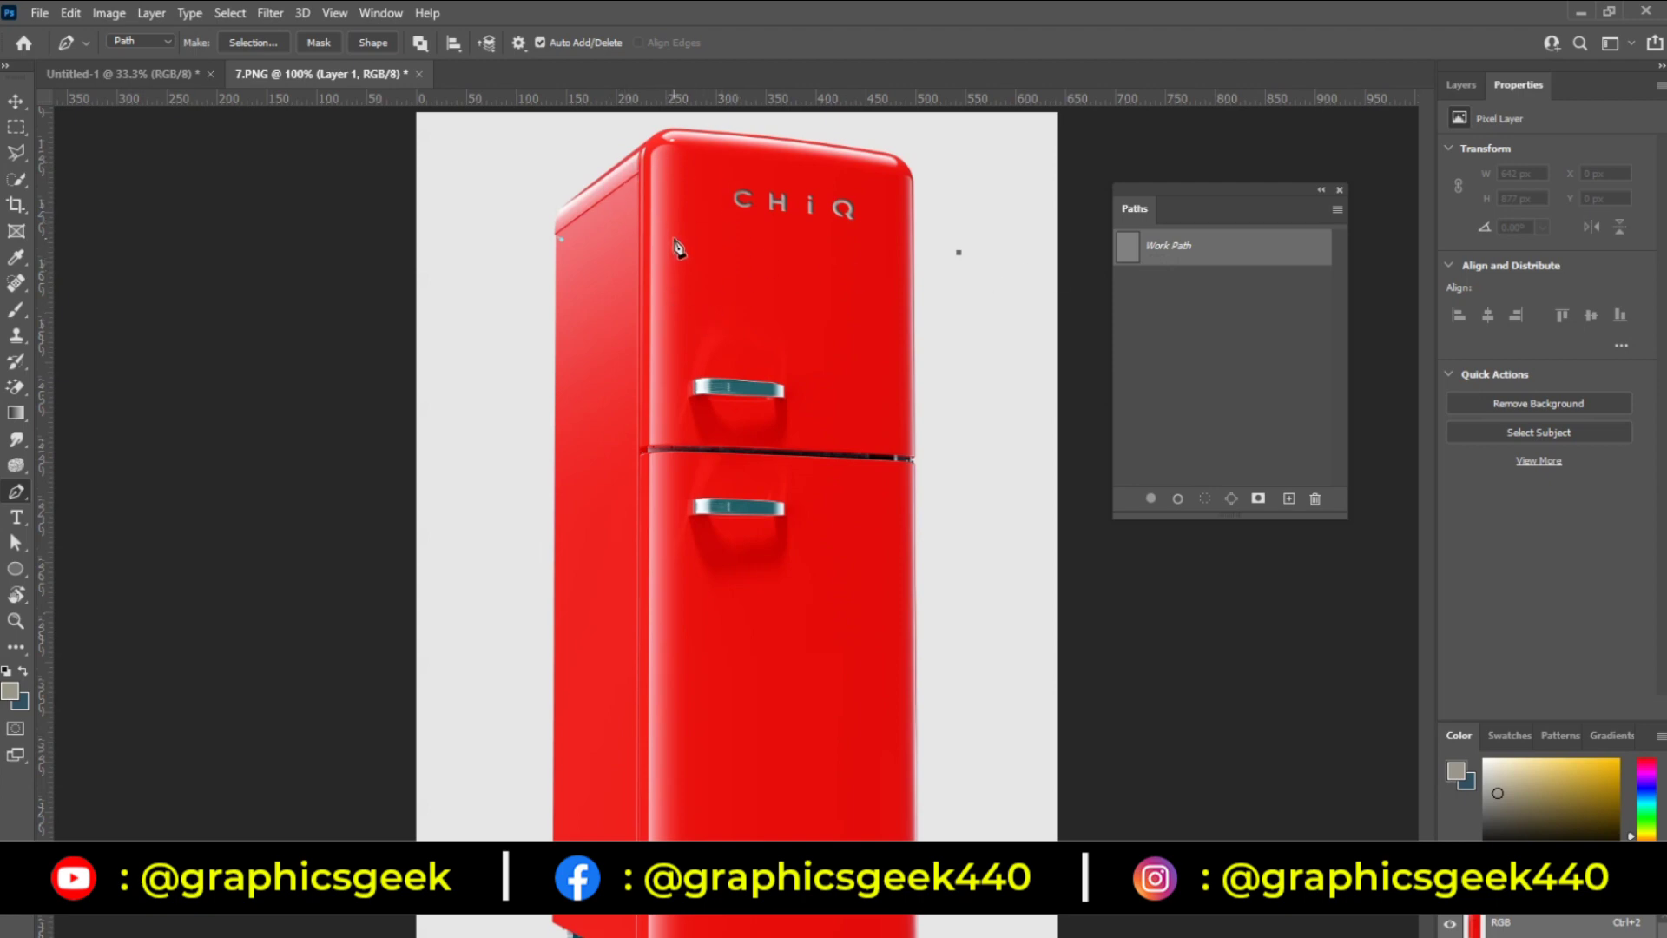
{"action": "key", "text": "ctrl+z"}
{"action": "key", "text": "ctrl+z"}
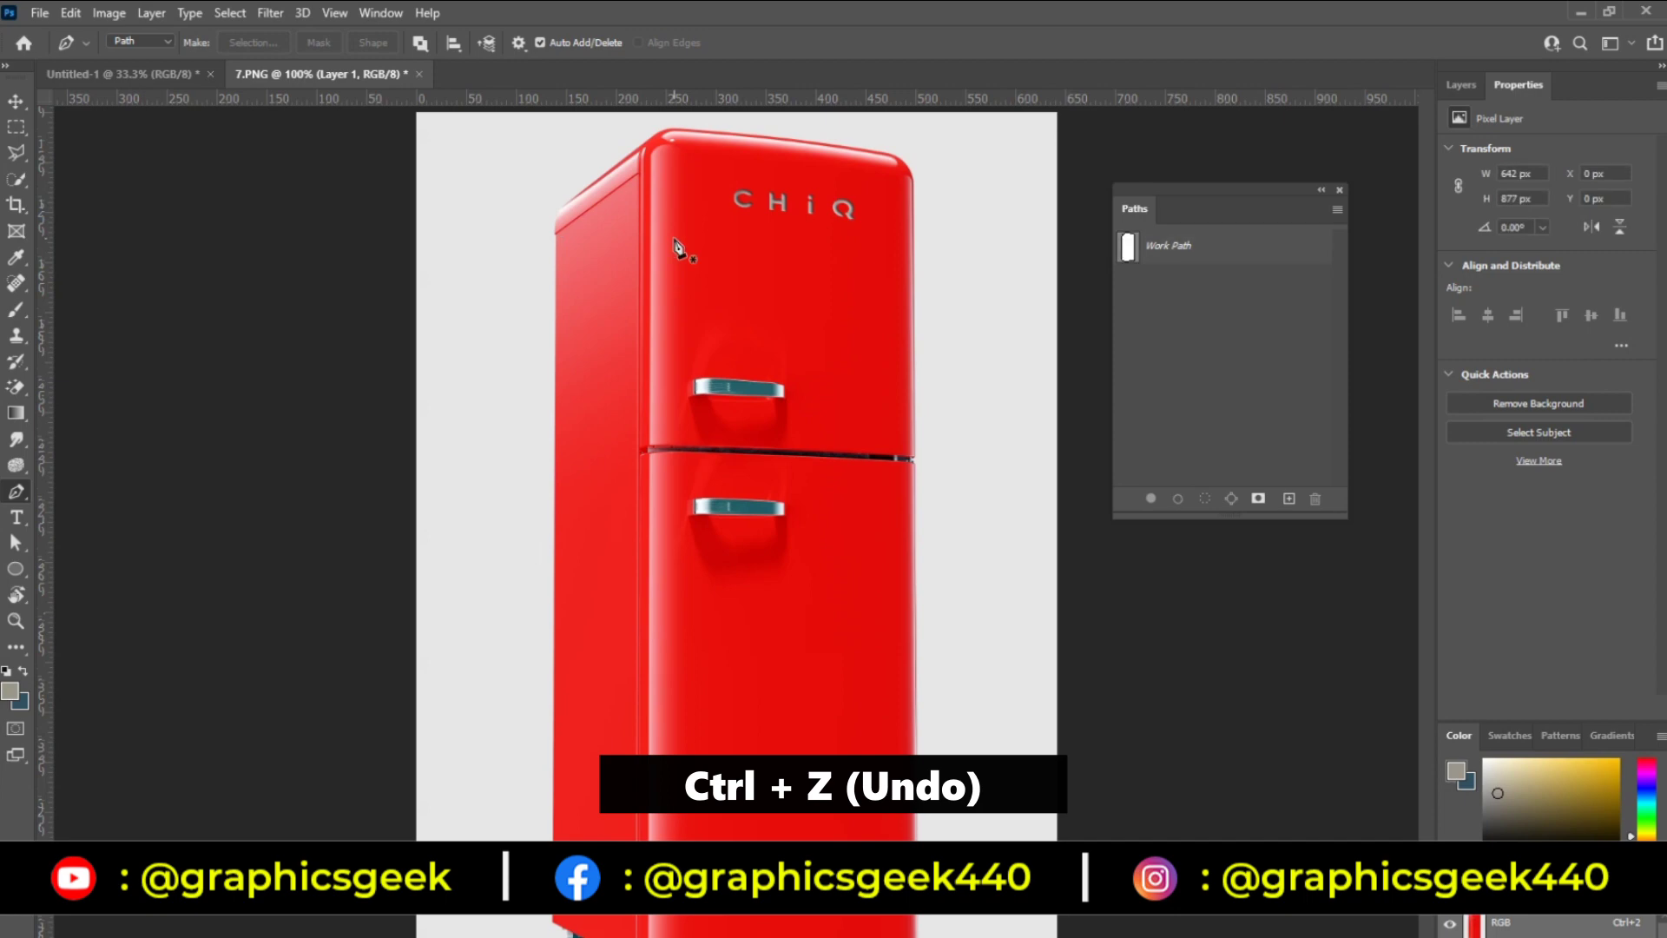
Step: Save the Work Path under the name 'chiq'
{"action": "left_click", "coordinate": [1178, 252]}
{"action": "double_click", "coordinate": [1178, 247]}
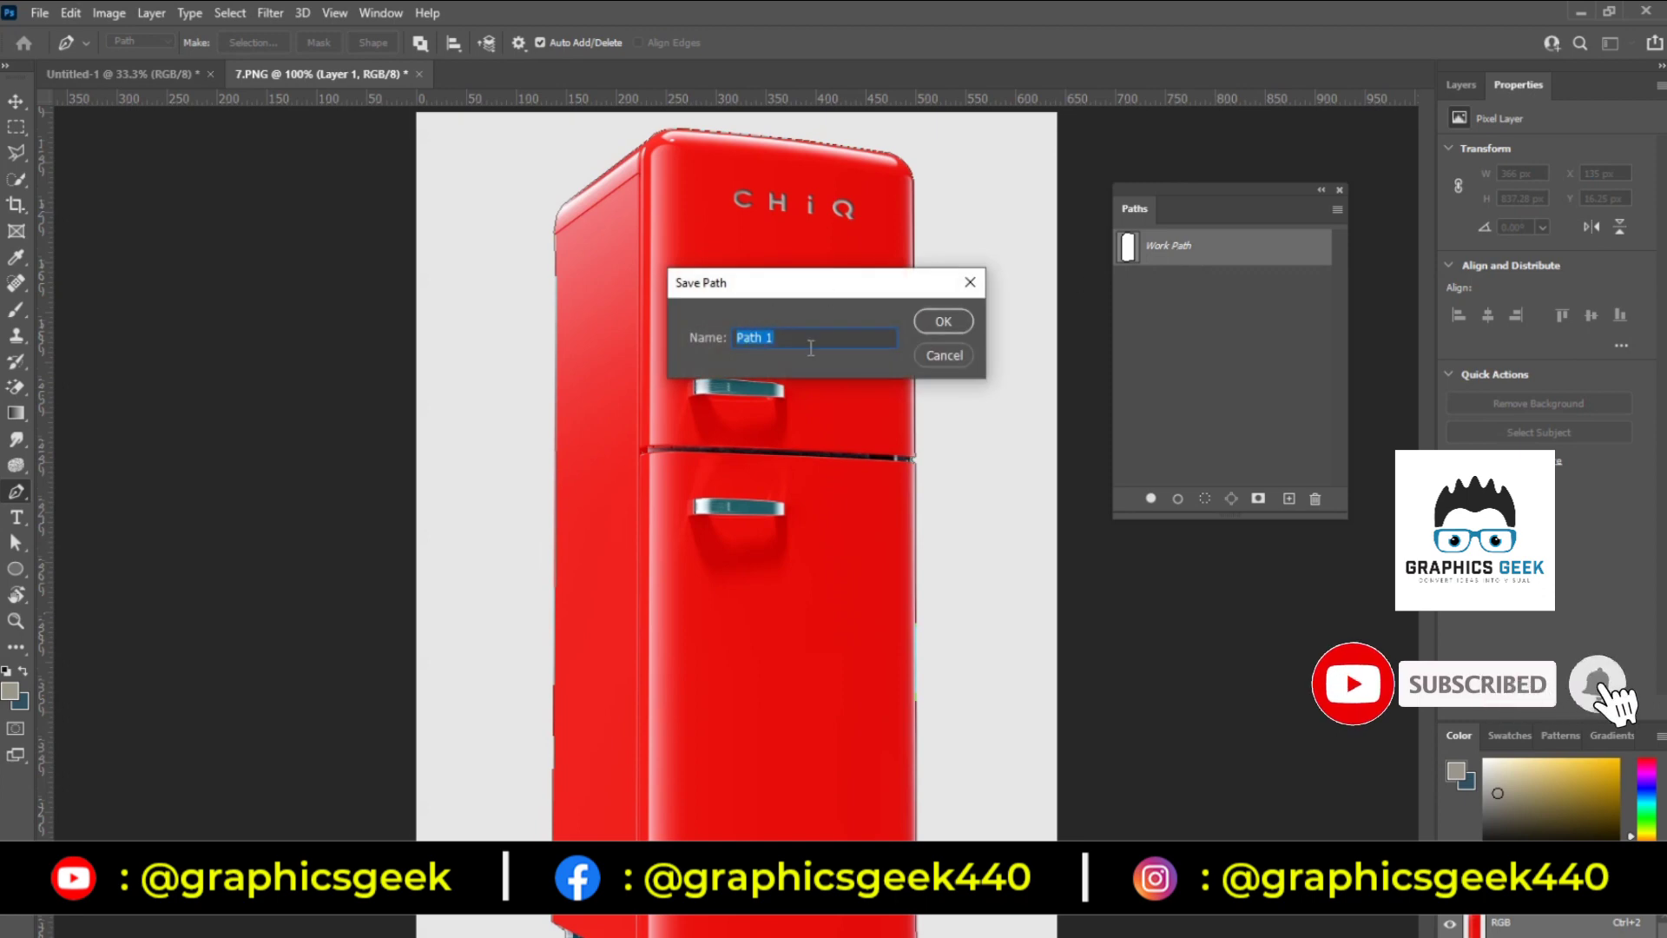
{"action": "type", "text": "chiq"}
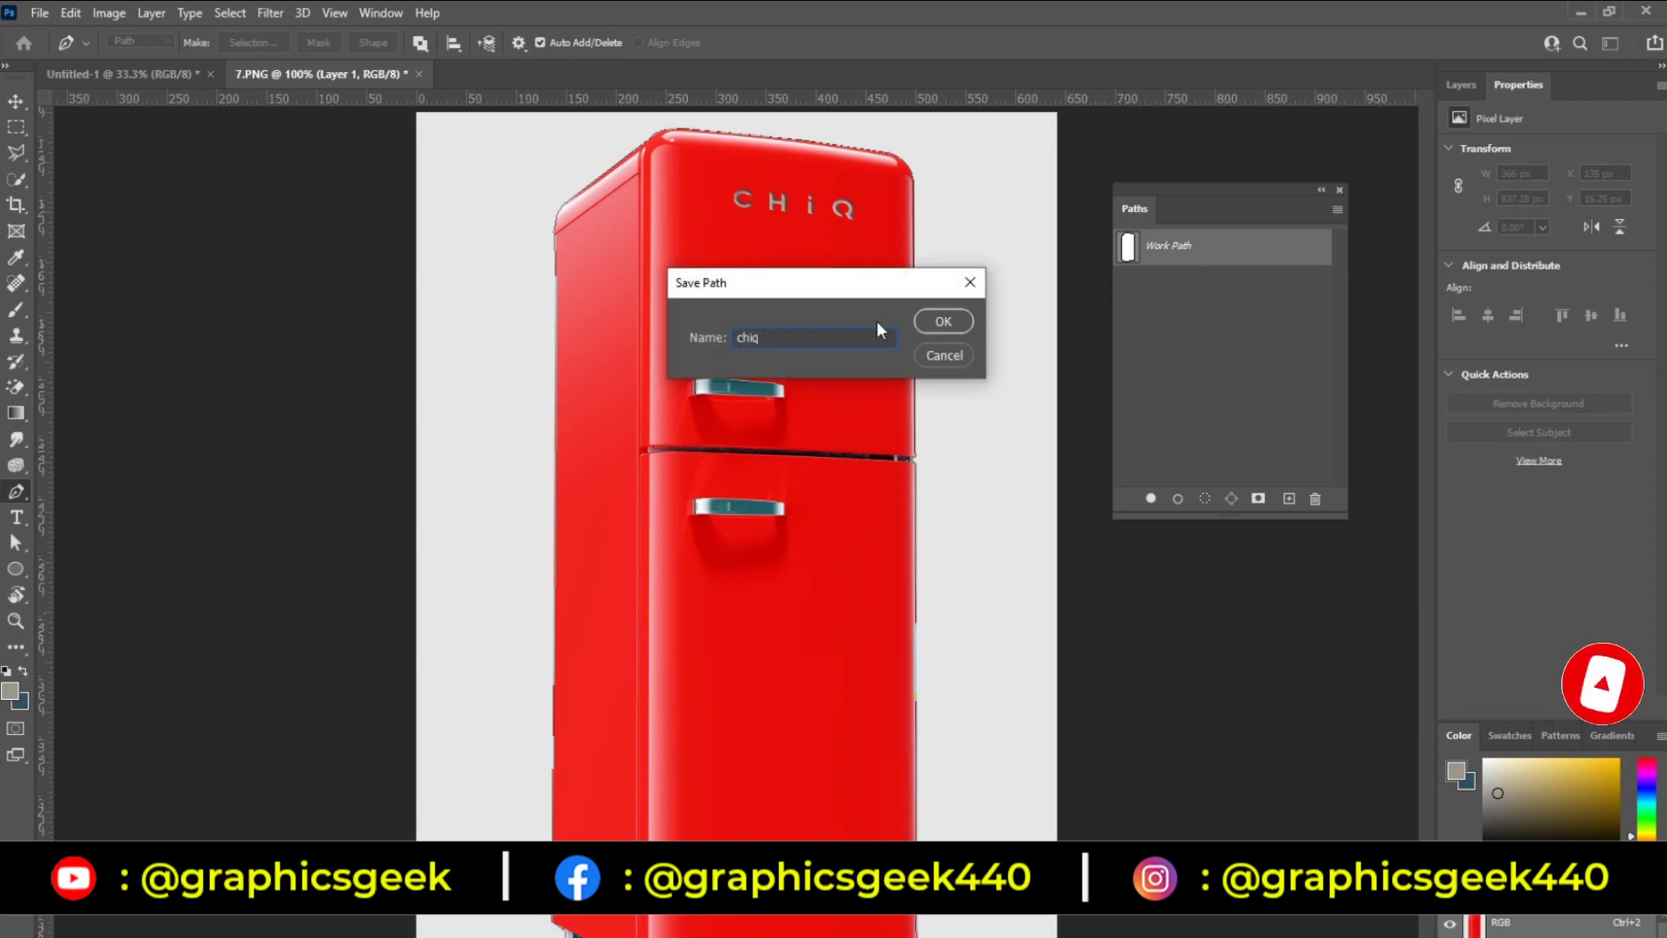
{"action": "left_click", "coordinate": [941, 322]}
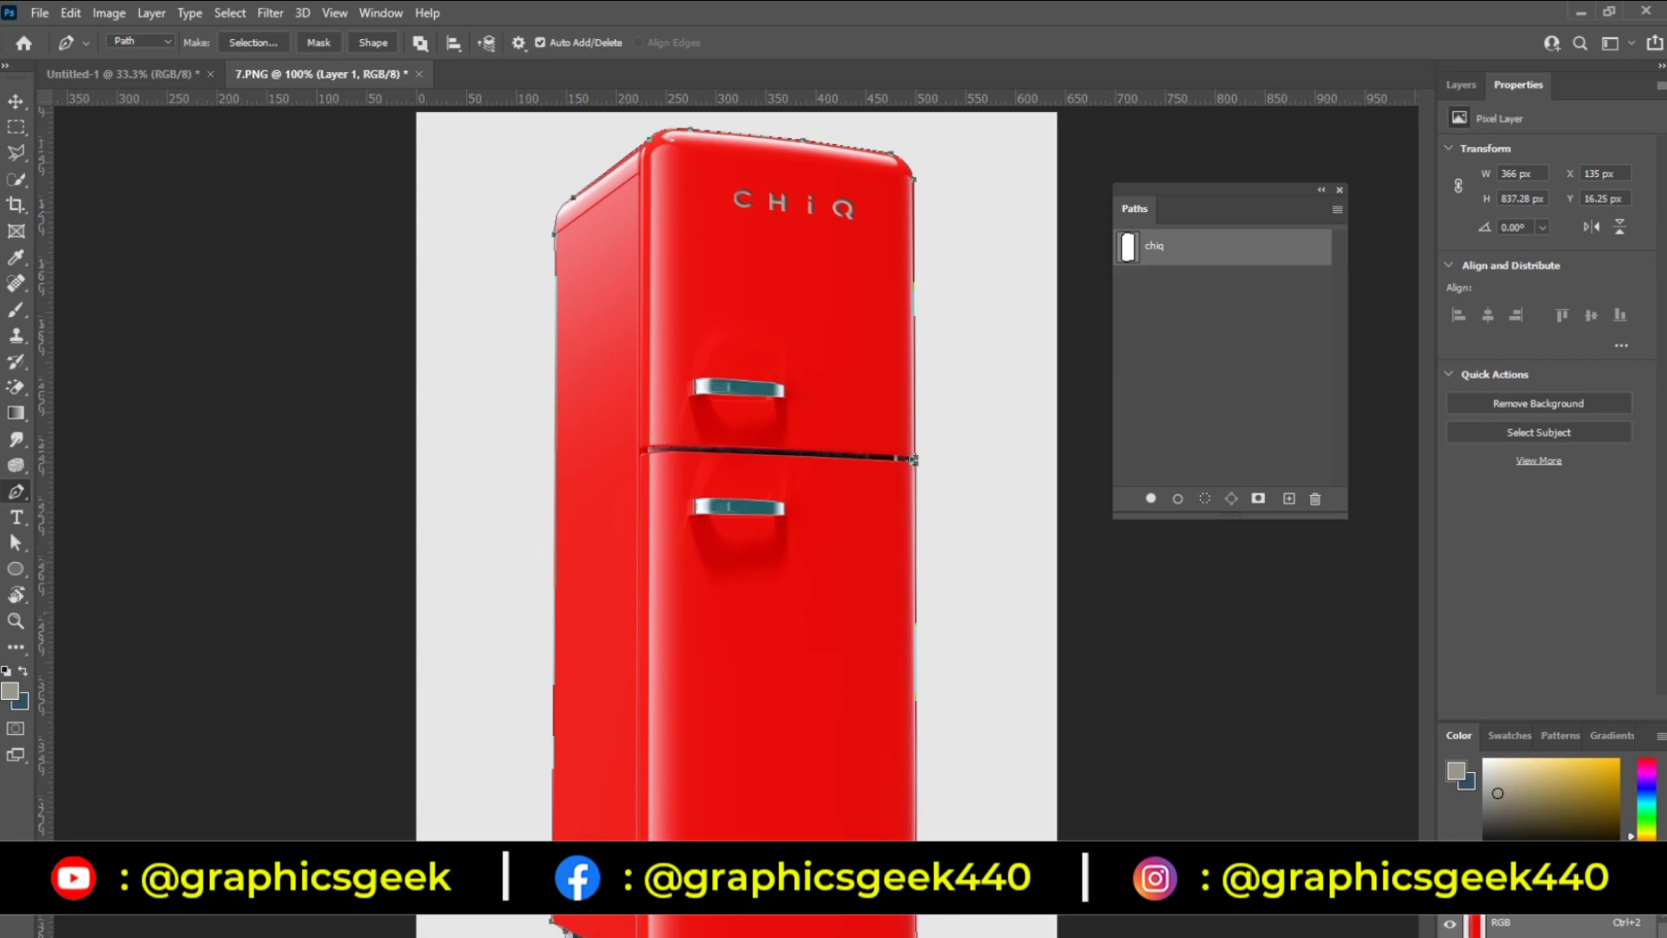
Step: Select the chiq path and deselect its anchor points
{"action": "left_click", "coordinate": [975, 287]}
{"action": "left_click", "coordinate": [1009, 369]}
{"action": "left_click", "coordinate": [981, 412]}
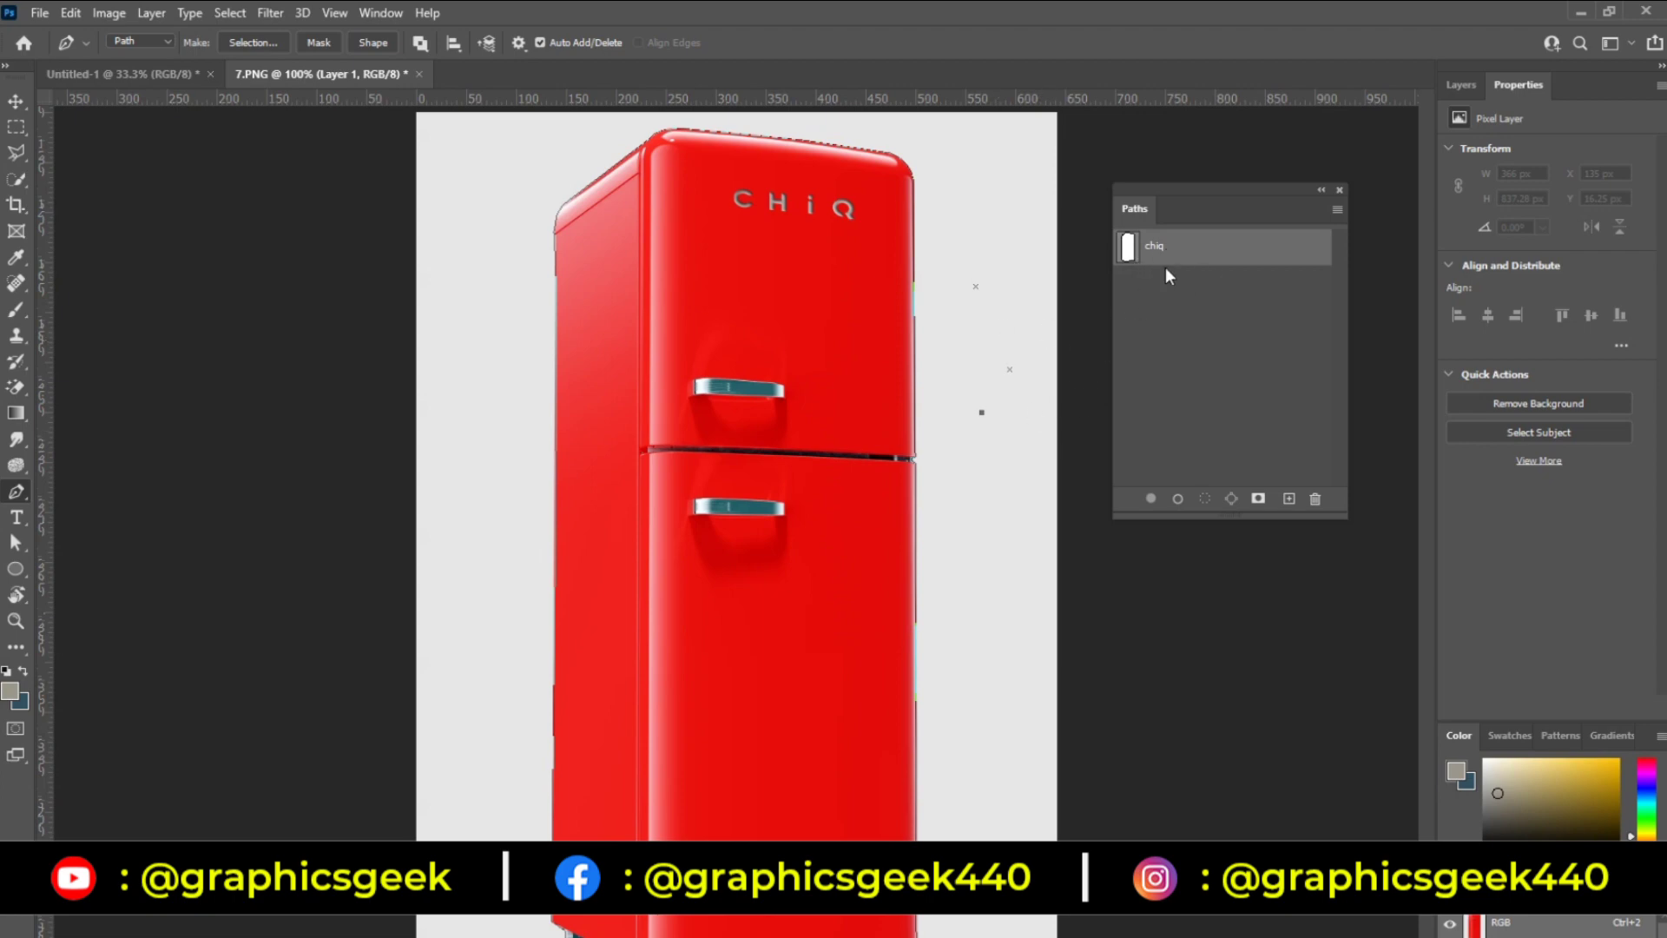
{"action": "left_click", "coordinate": [1024, 347]}
{"action": "left_click", "coordinate": [1169, 252]}
Step: Dock the Paths panel beside Layers and make the panel taller
{"action": "left_click", "coordinate": [1456, 86]}
{"action": "left_click_drag", "start_coordinate": [1122, 191], "coordinate": [1587, 73]}
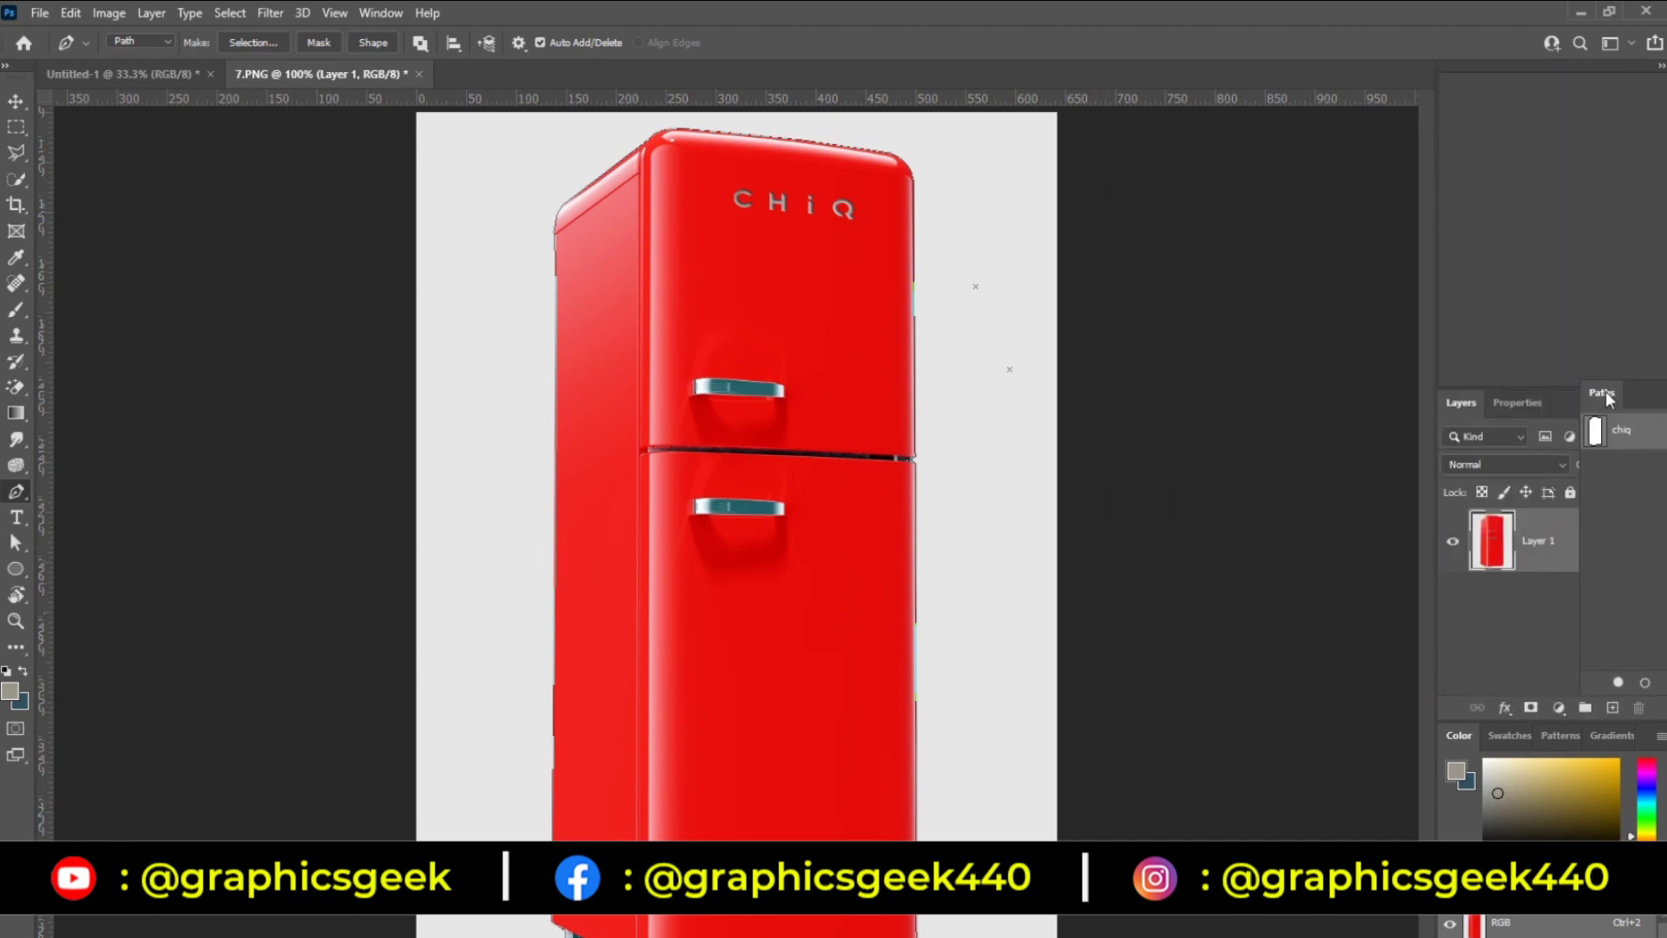
{"action": "left_click_drag", "start_coordinate": [1533, 404], "coordinate": [1555, 737]}
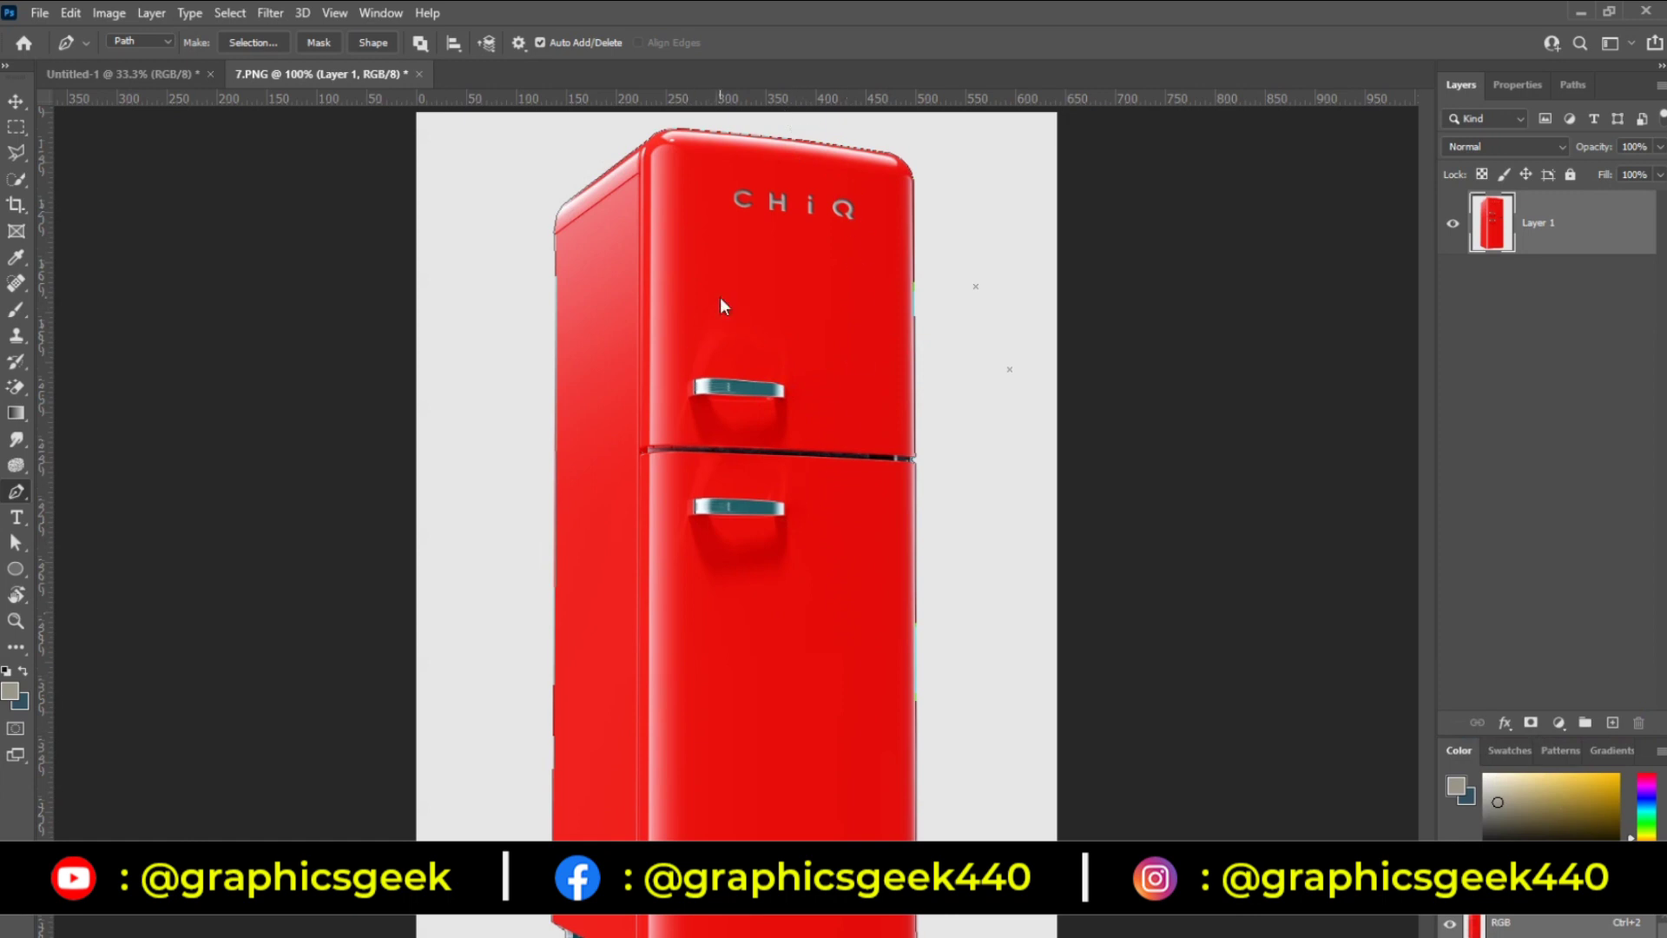
{"action": "right_click", "coordinate": [806, 300]}
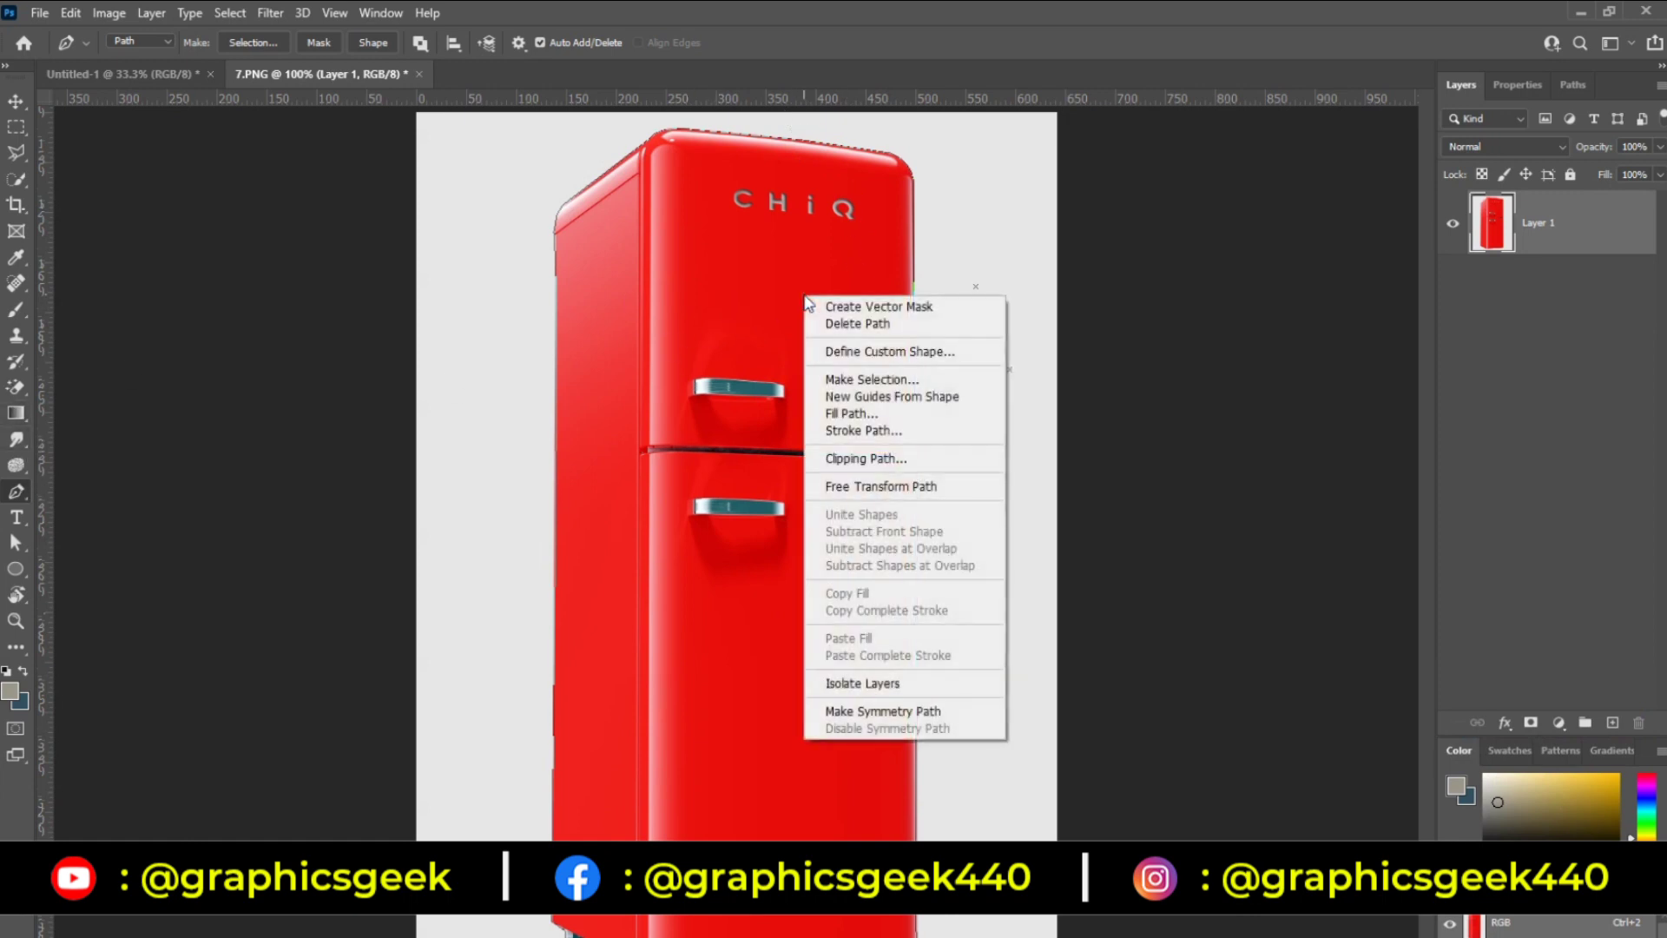
Step: Make a 0-feather selection from chiq, test copying it to a new layer, then remove that layer
{"action": "left_click", "coordinate": [852, 382]}
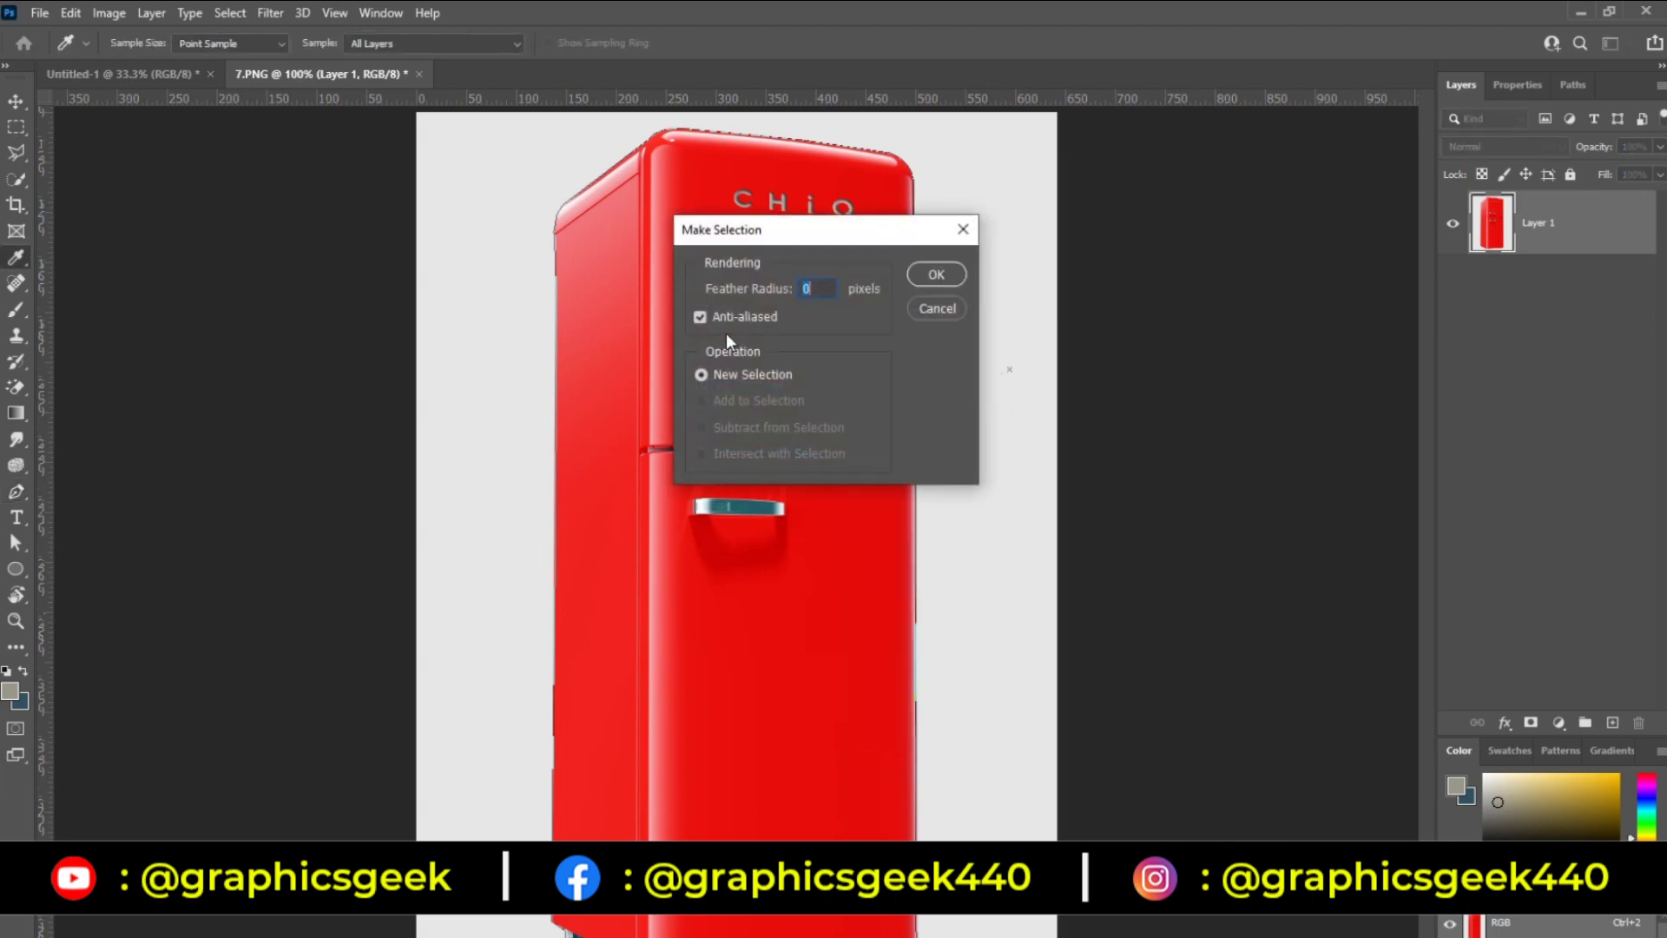
{"action": "left_click", "coordinate": [937, 275]}
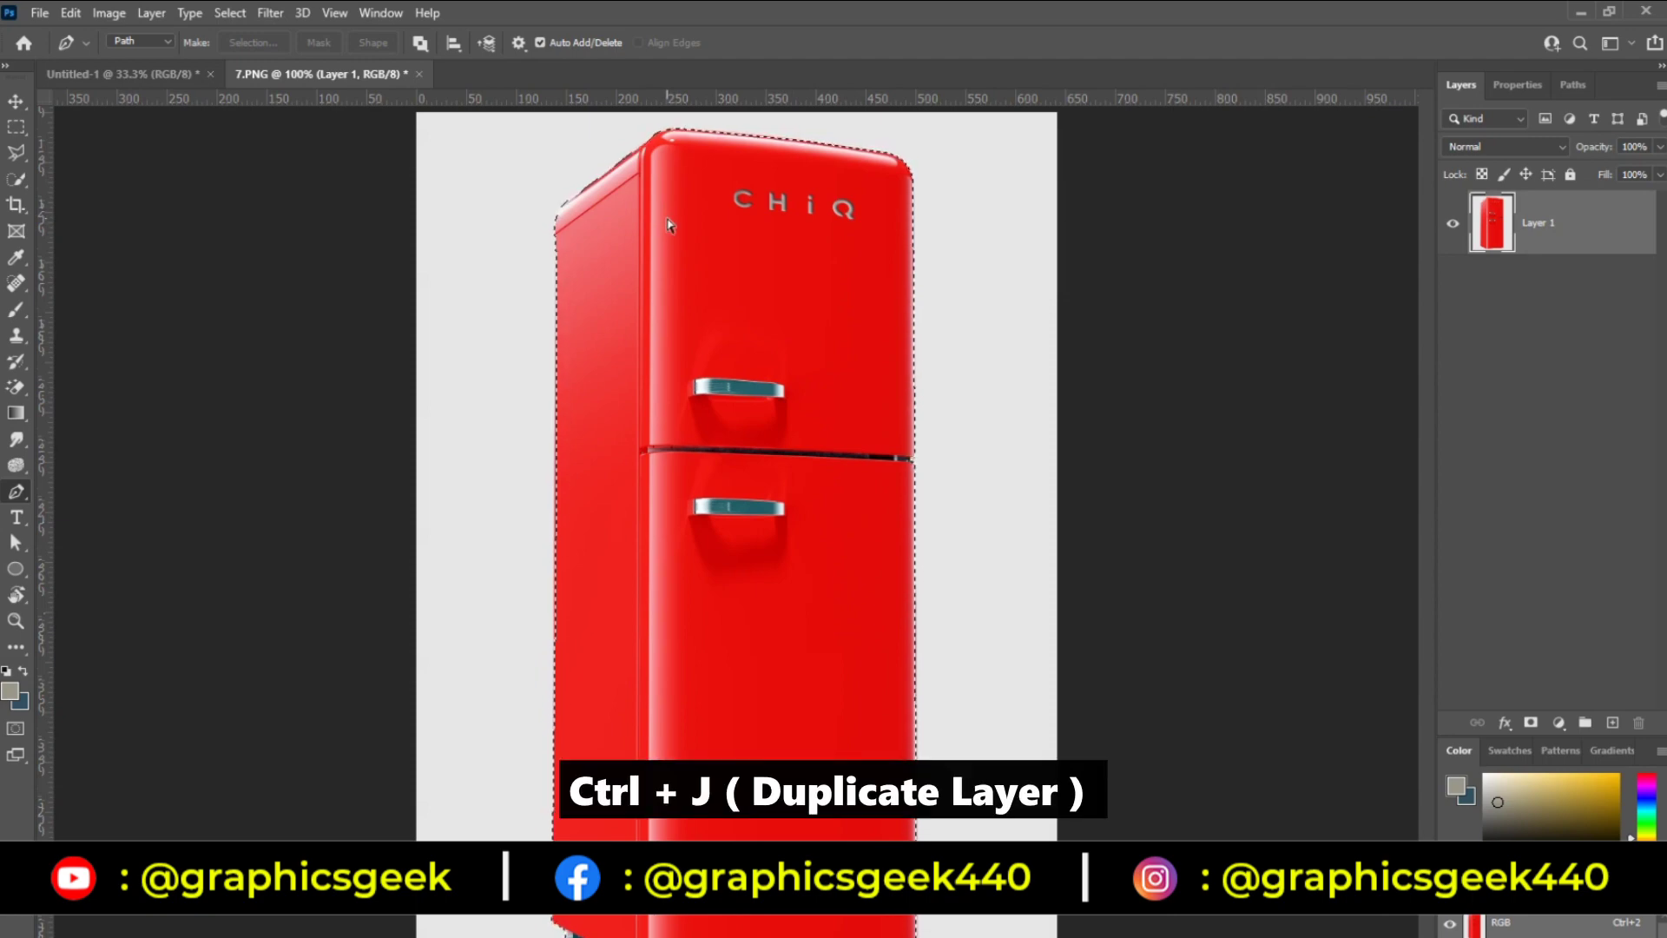
{"action": "key", "text": "ctrl+j"}
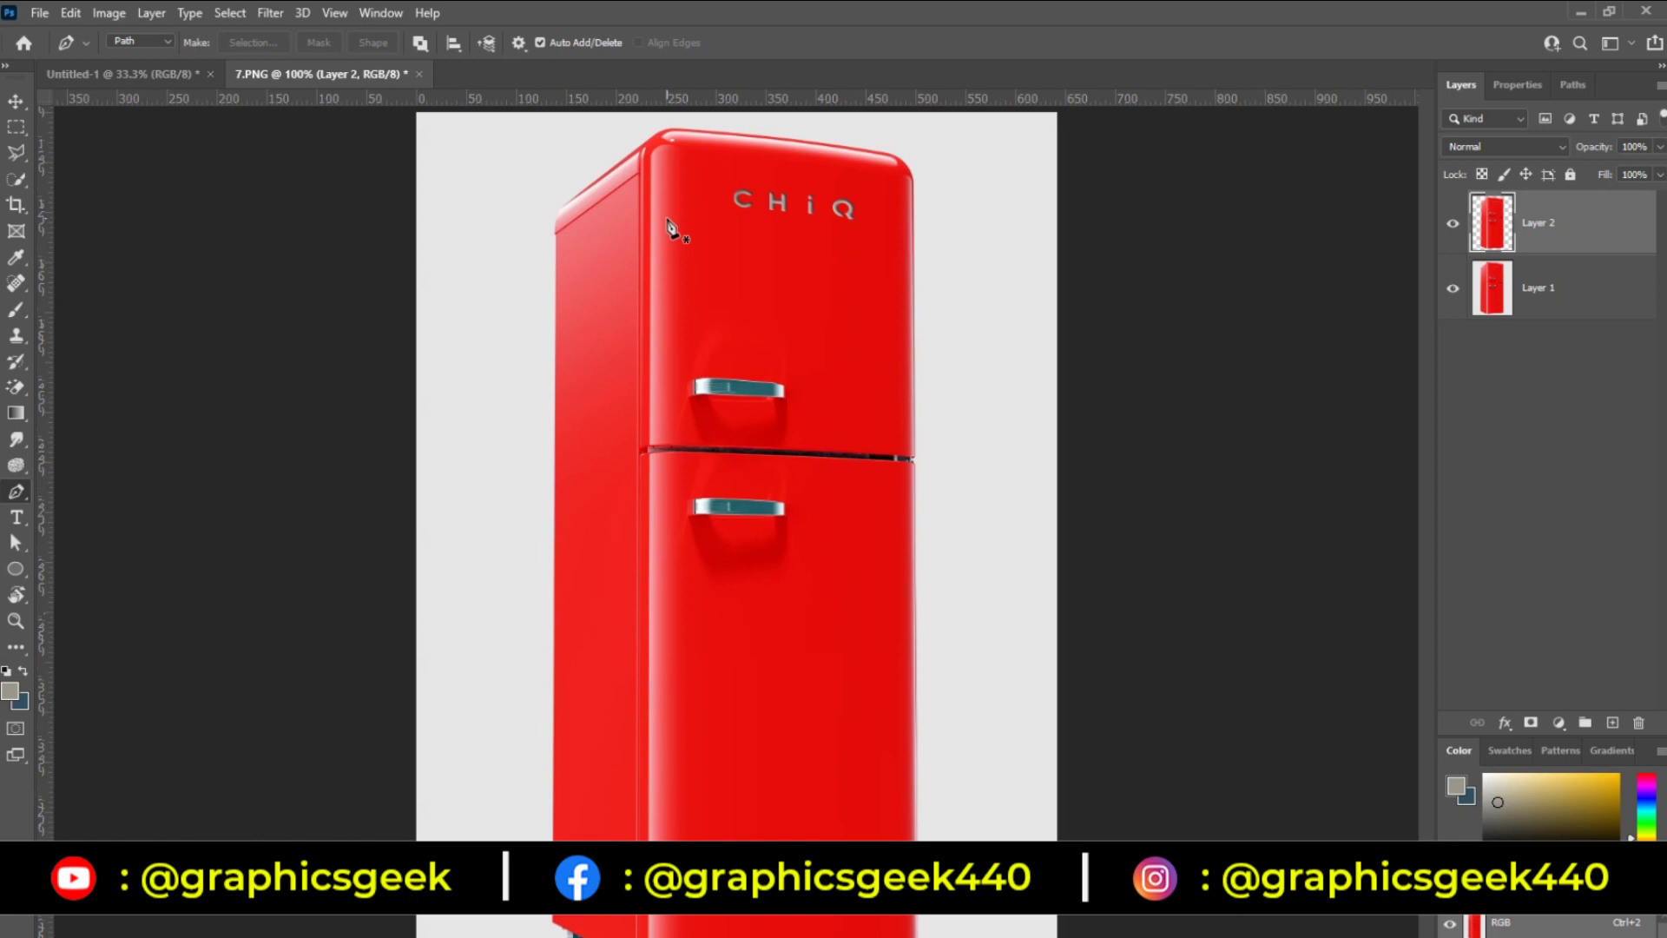
{"action": "left_click", "coordinate": [1453, 288]}
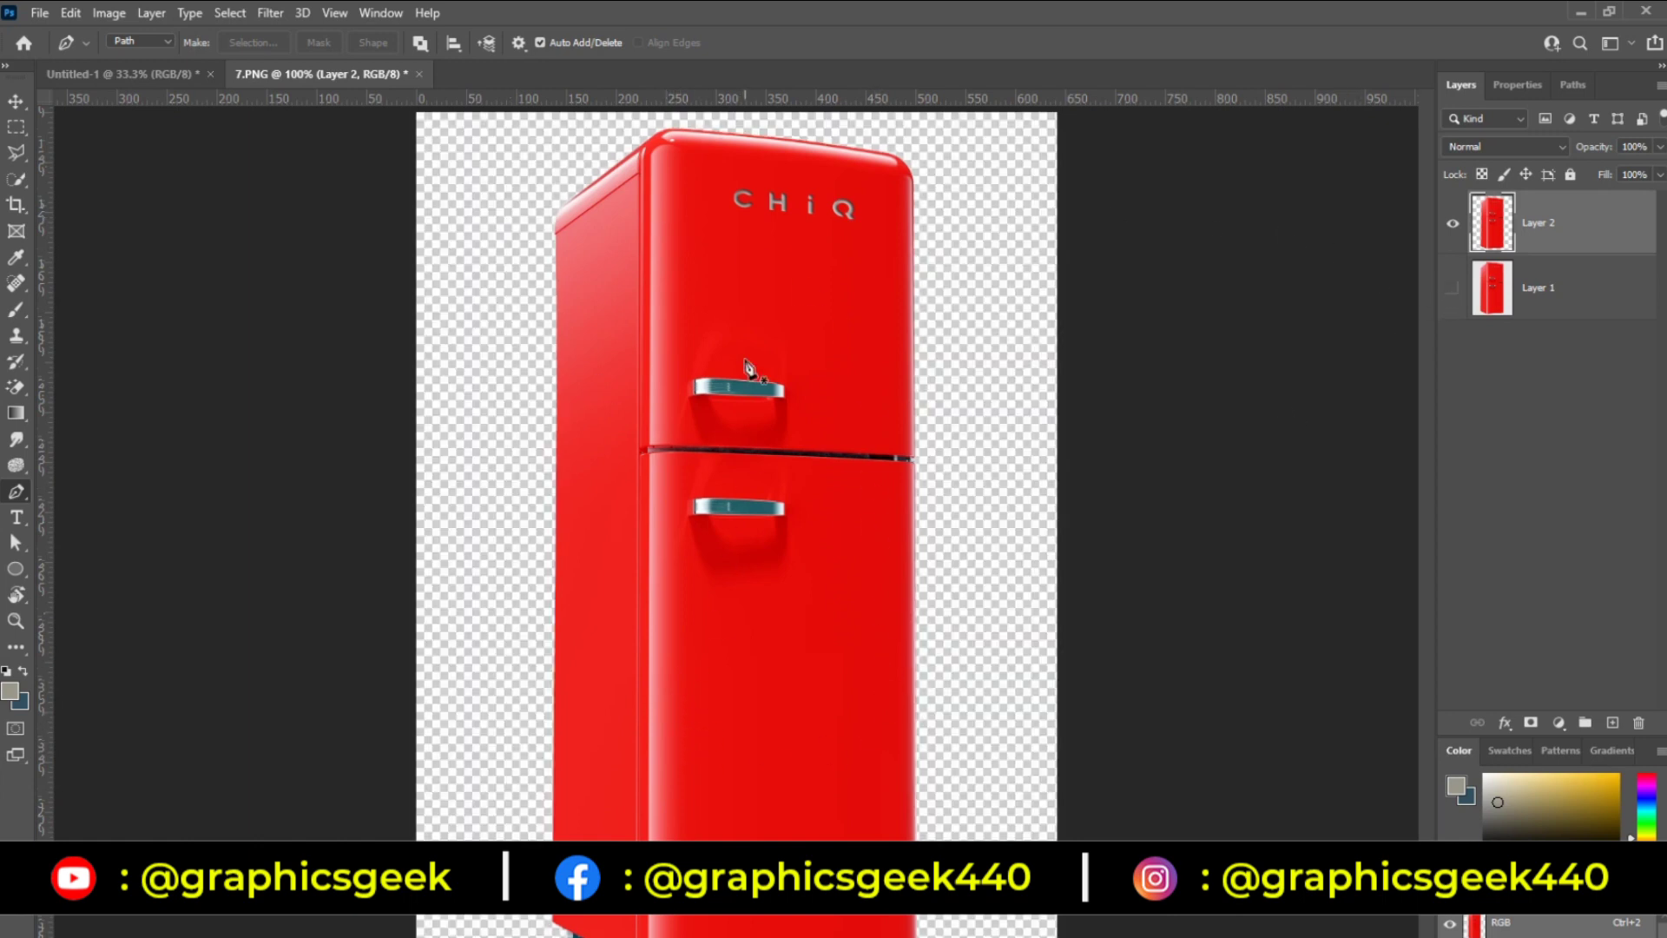
{"action": "left_click", "coordinate": [1453, 287]}
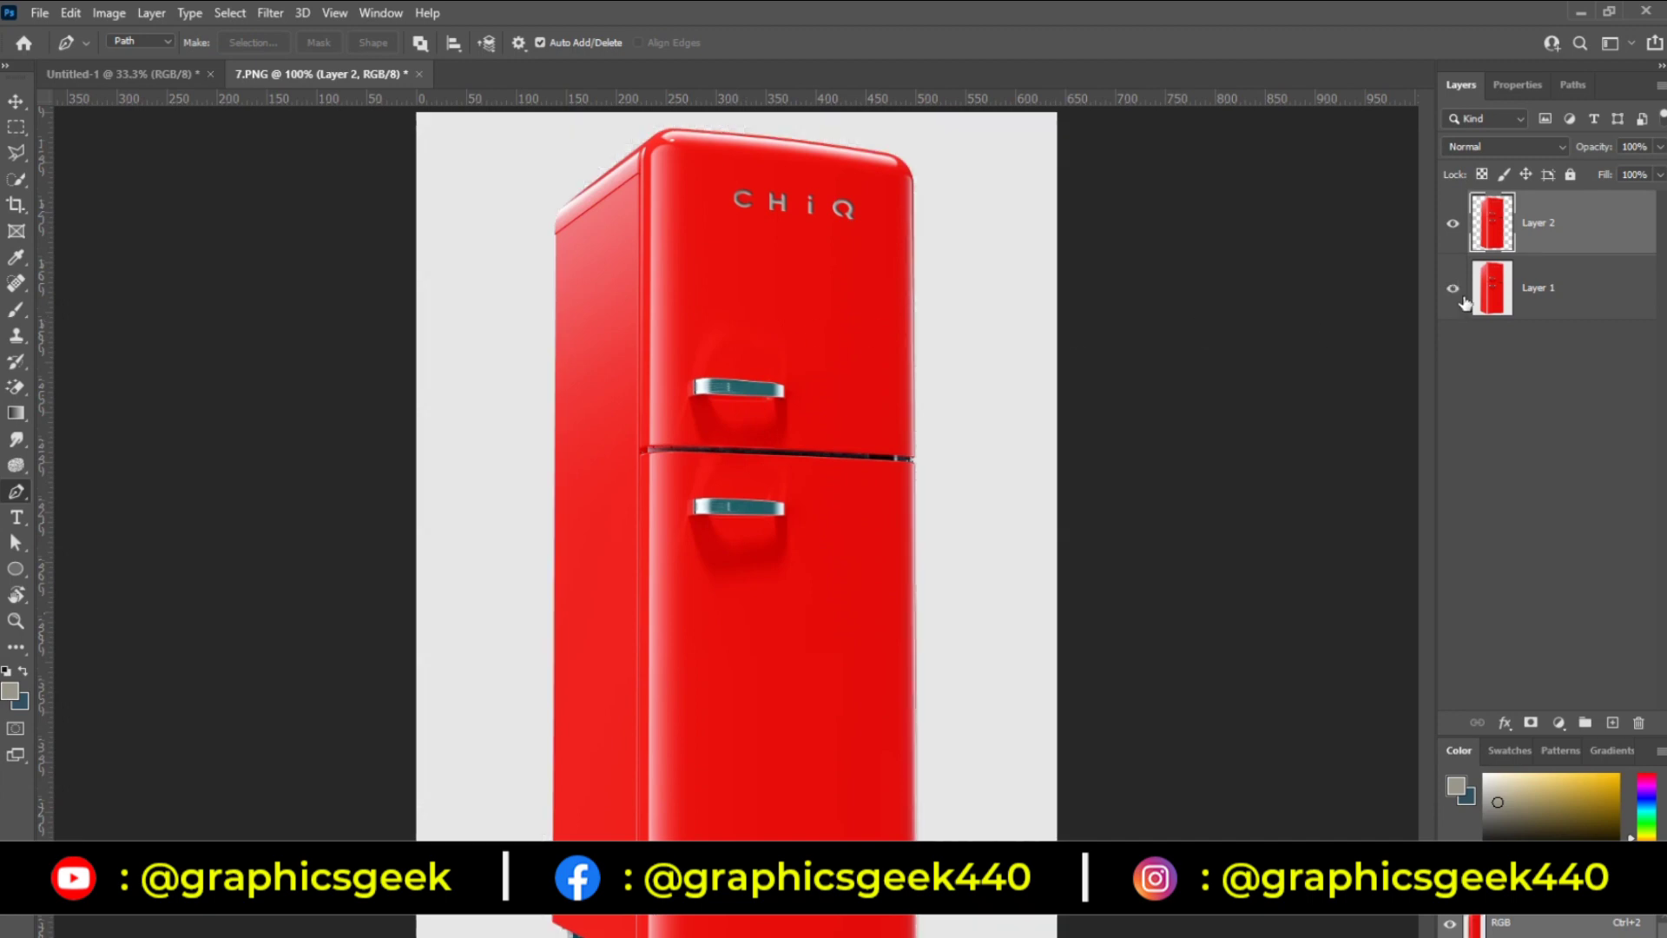
{"action": "key", "text": "Delete"}
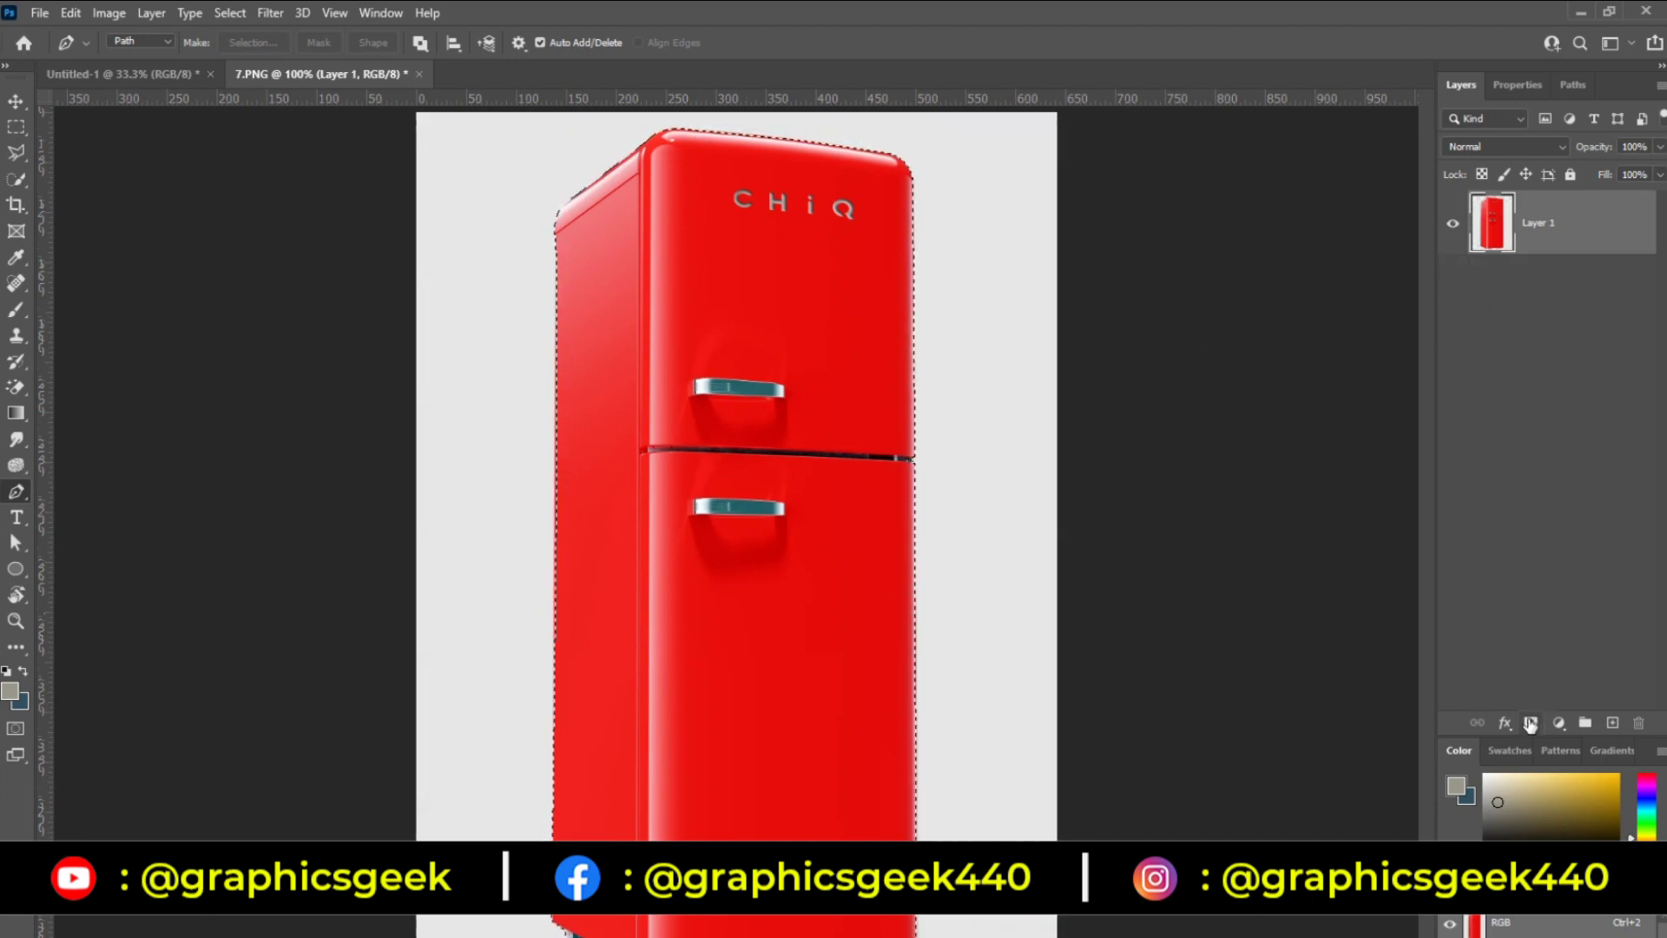
Step: Mask Layer 1 to the fridge selection, zoom out and switch to the Move tool
{"action": "left_click", "coordinate": [1531, 722]}
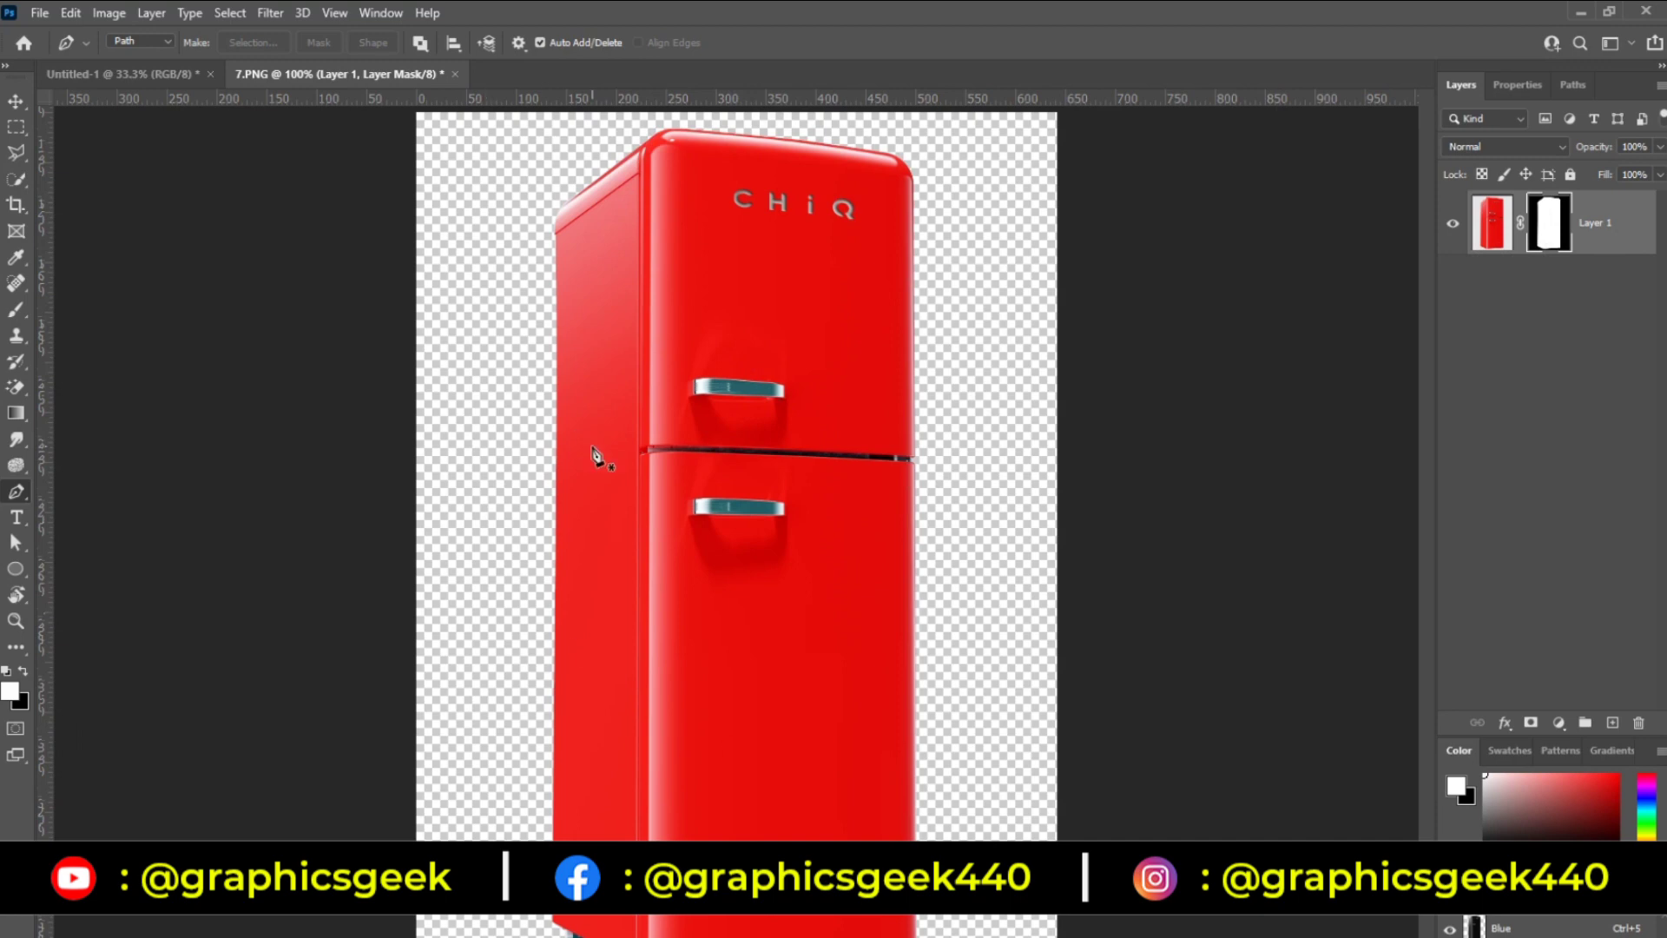
{"action": "key", "text": "ctrl+minus"}
{"action": "key", "text": "v"}
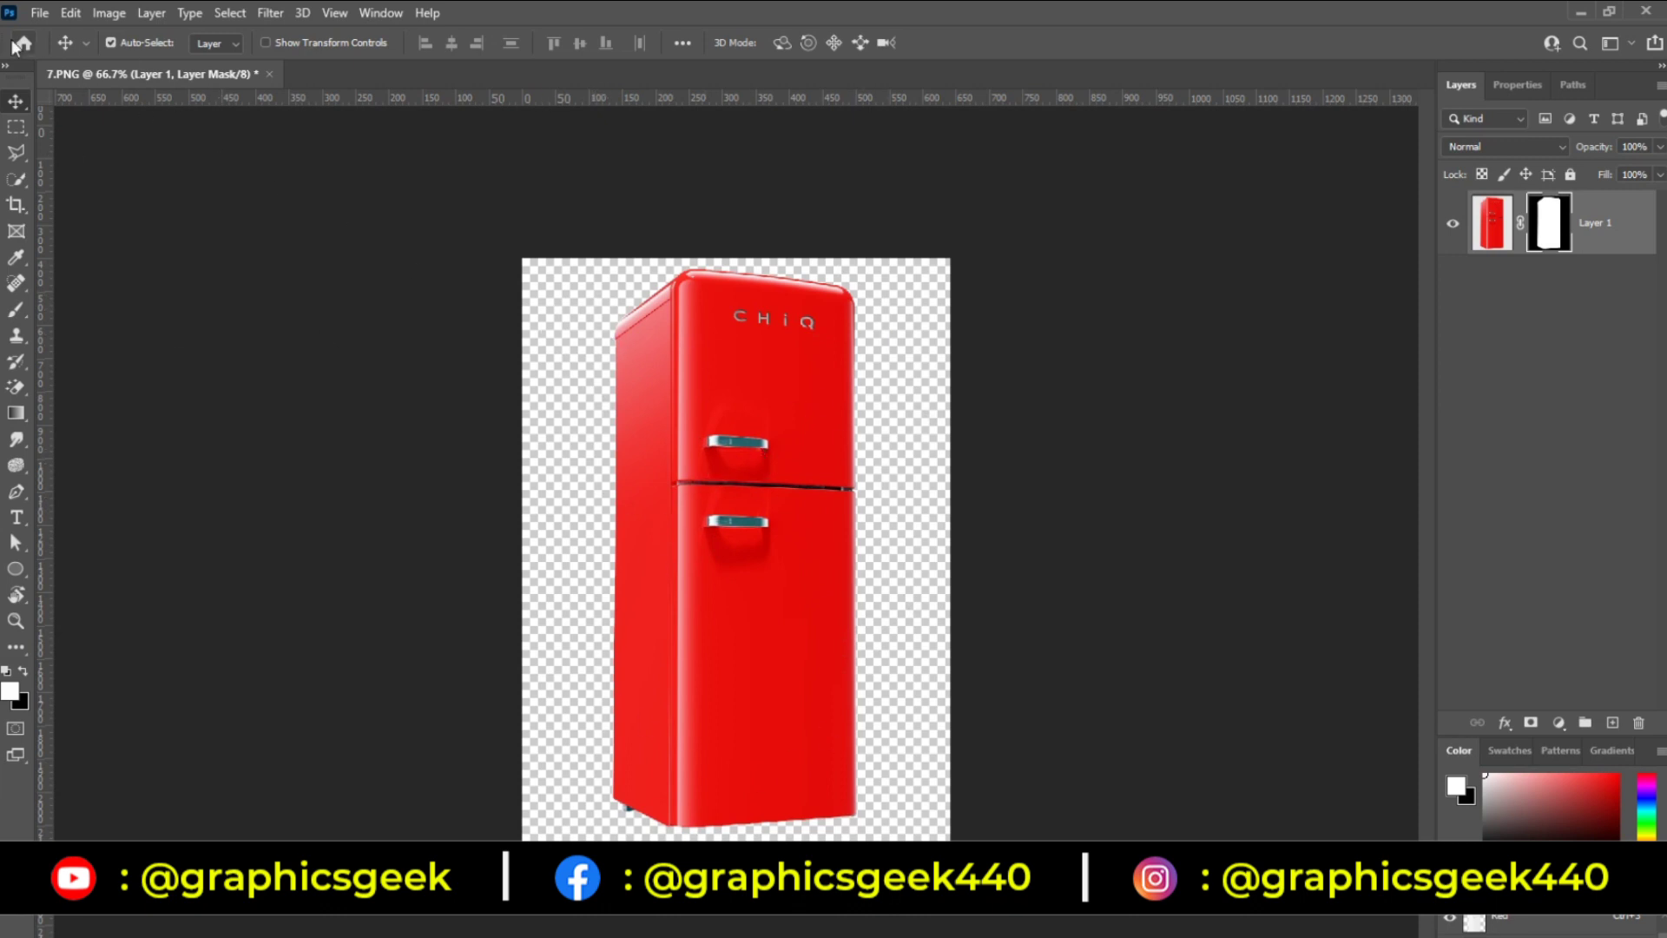
{"action": "left_click", "coordinate": [39, 13]}
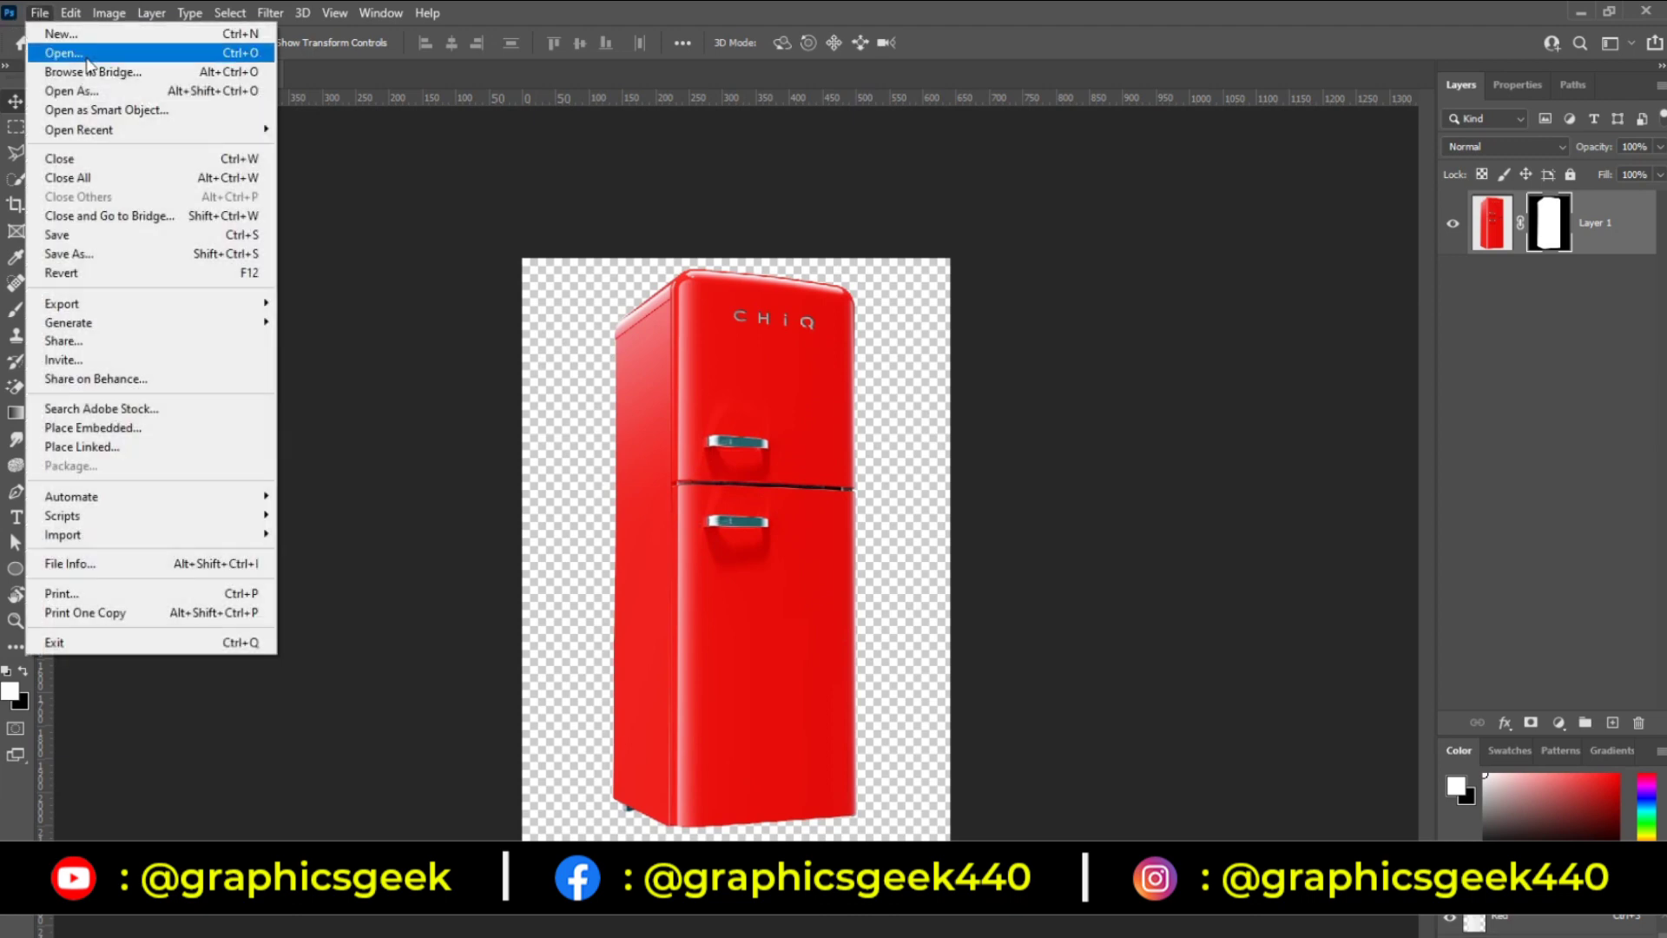
Step: Create an 11 × 8.5 inch, 300 ppi document and add a Solid Color fill layer
{"action": "left_click", "coordinate": [54, 34]}
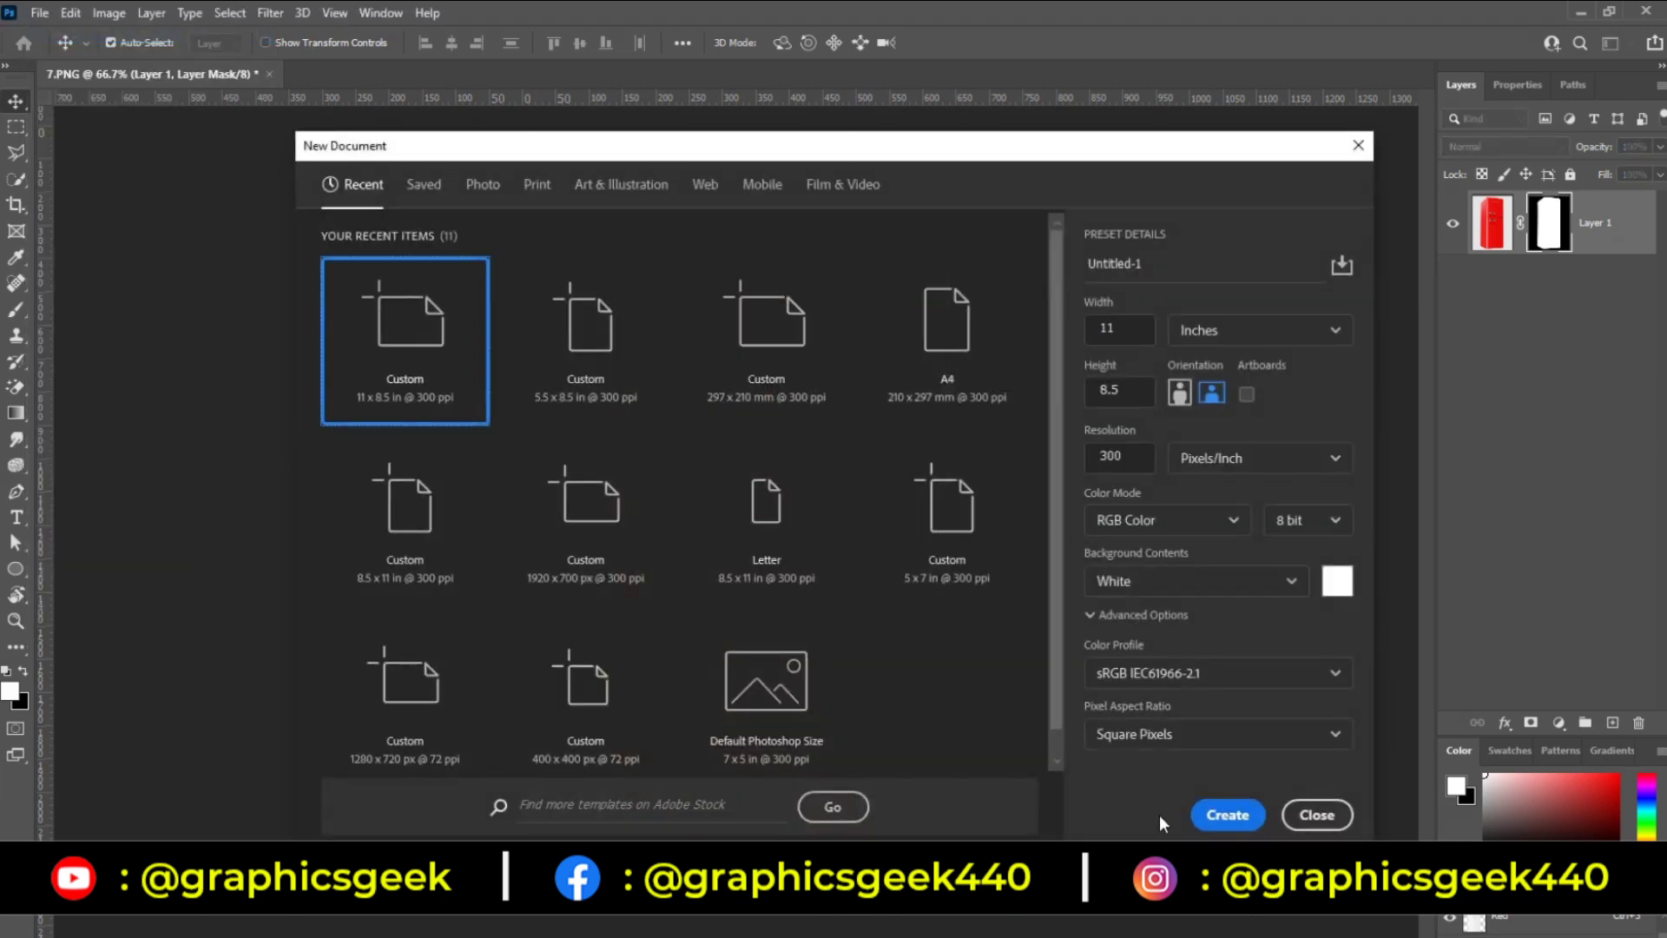
{"action": "left_click", "coordinate": [1227, 815]}
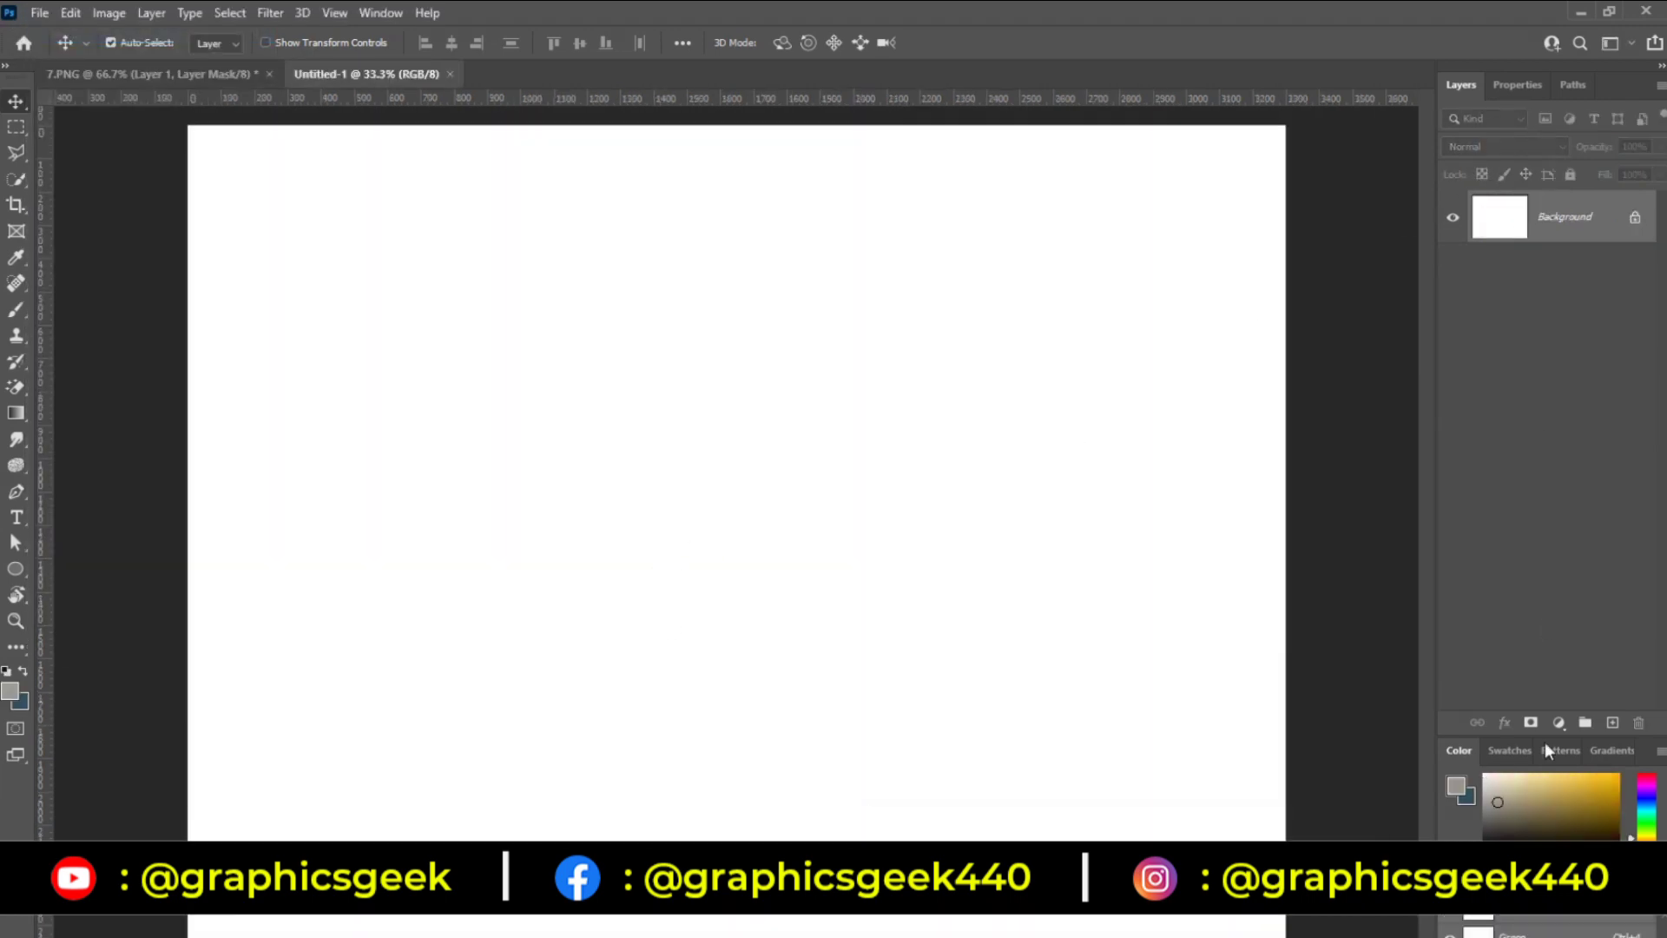
{"action": "left_click", "coordinate": [1560, 722]}
{"action": "left_click", "coordinate": [1556, 373]}
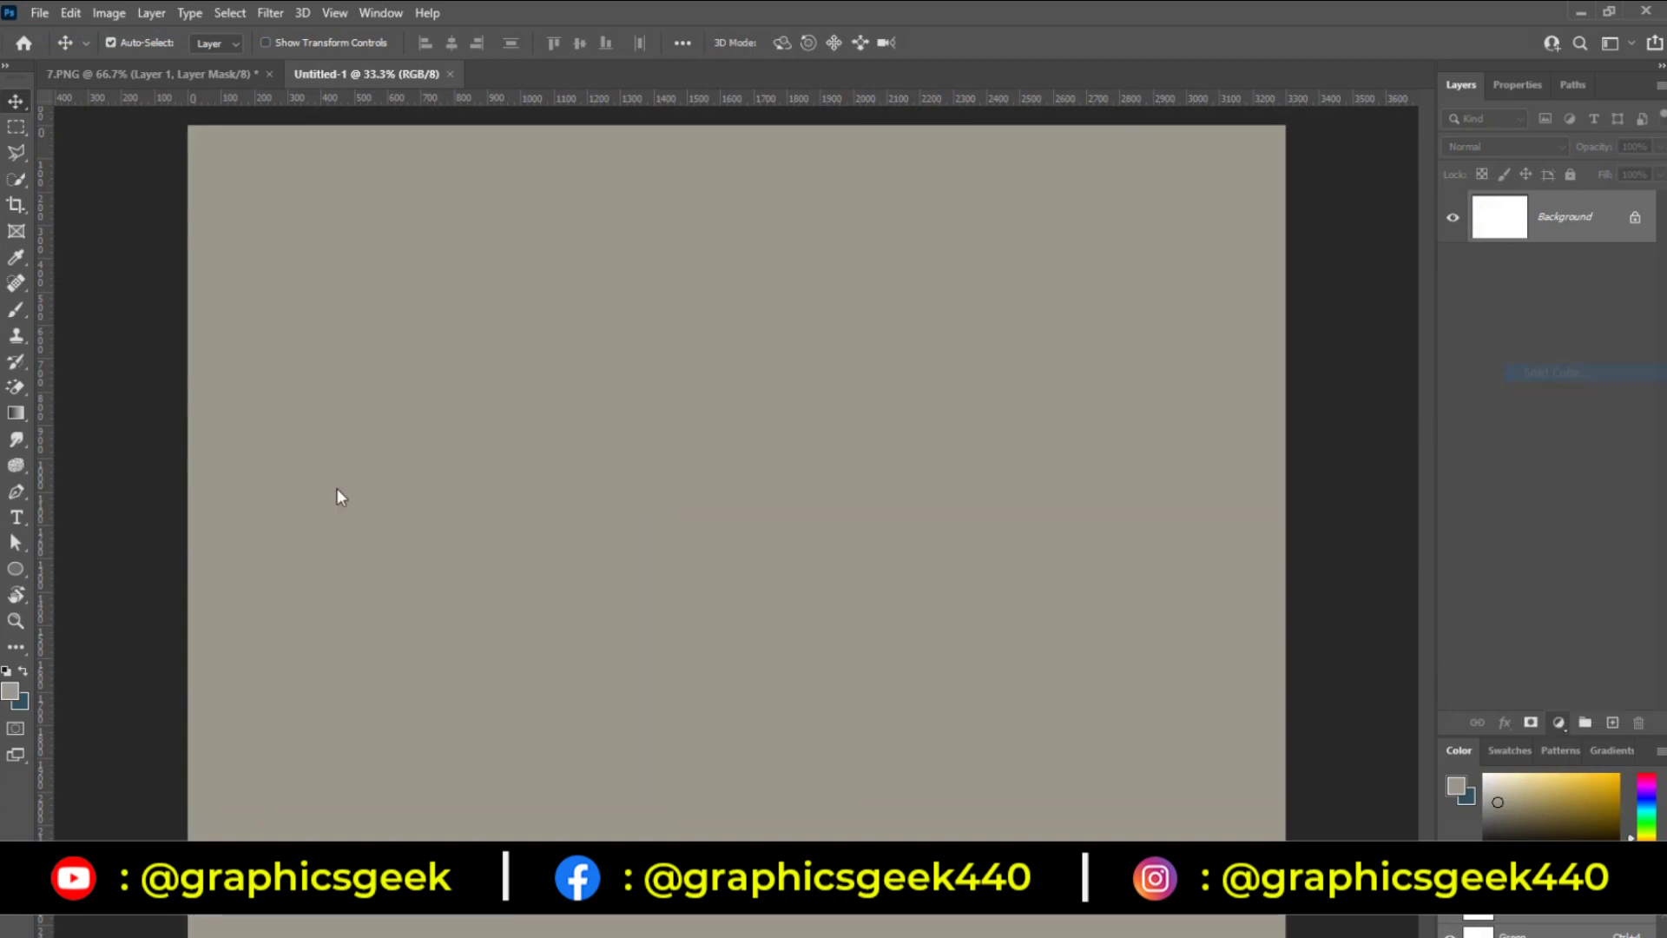
Step: Choose a dark olive fill colour, then start carrying the fridge over from 7.PNG
{"action": "left_click", "coordinate": [1140, 727]}
{"action": "left_click_drag", "start_coordinate": [1141, 727], "coordinate": [1052, 842]}
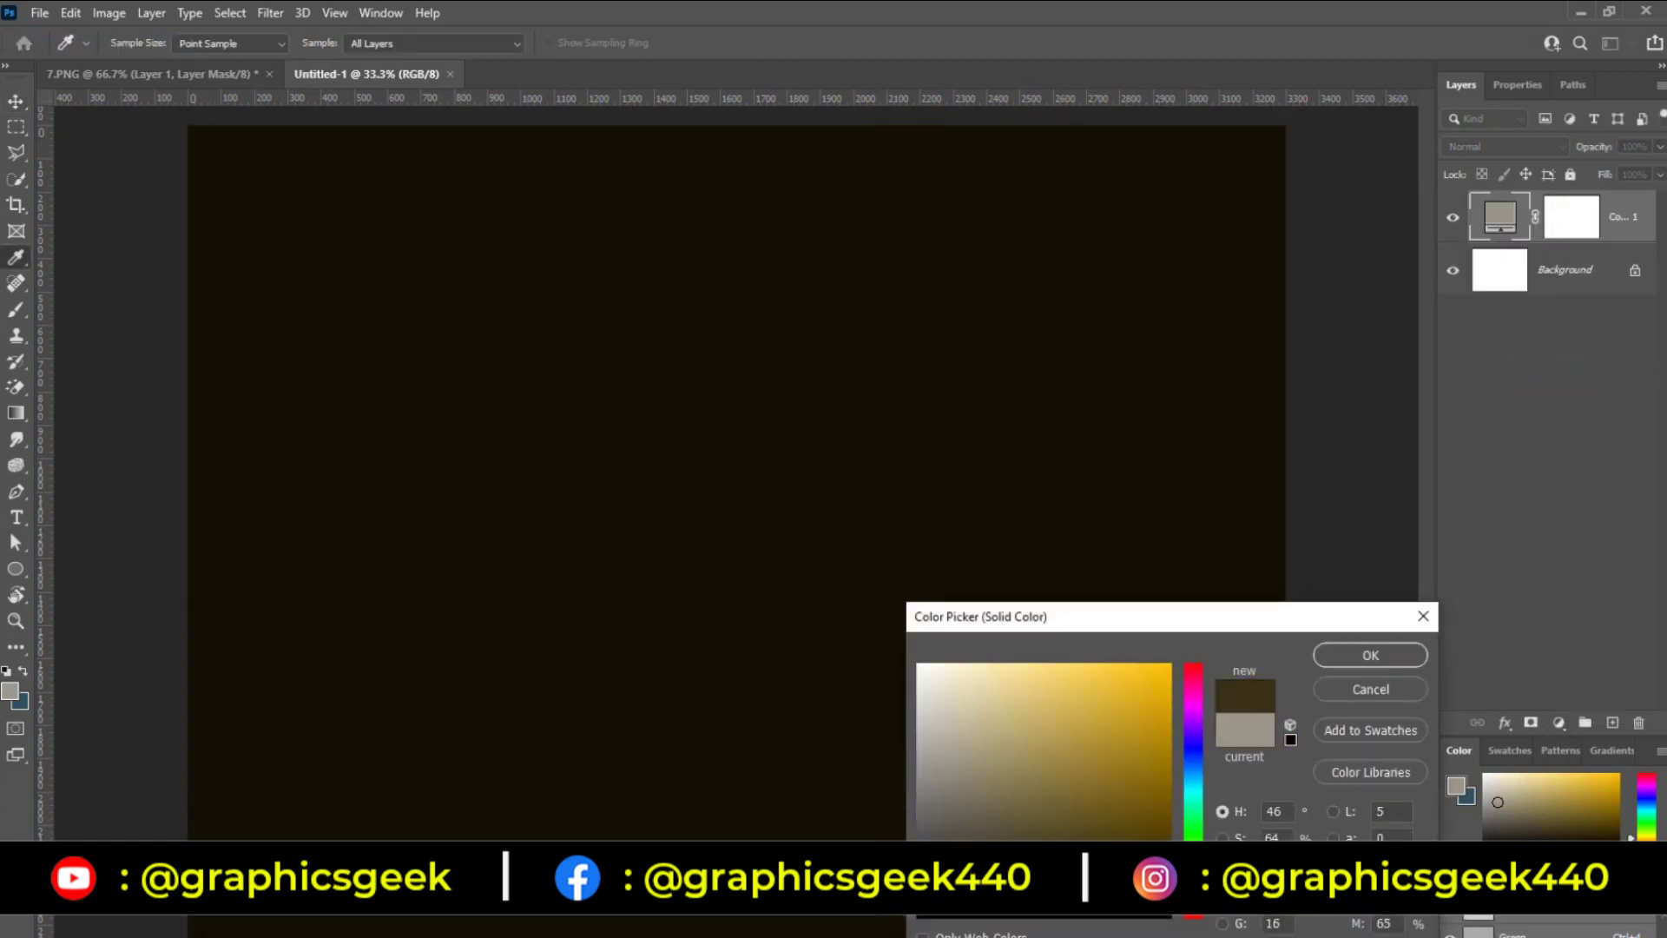
{"action": "left_click", "coordinate": [1371, 654]}
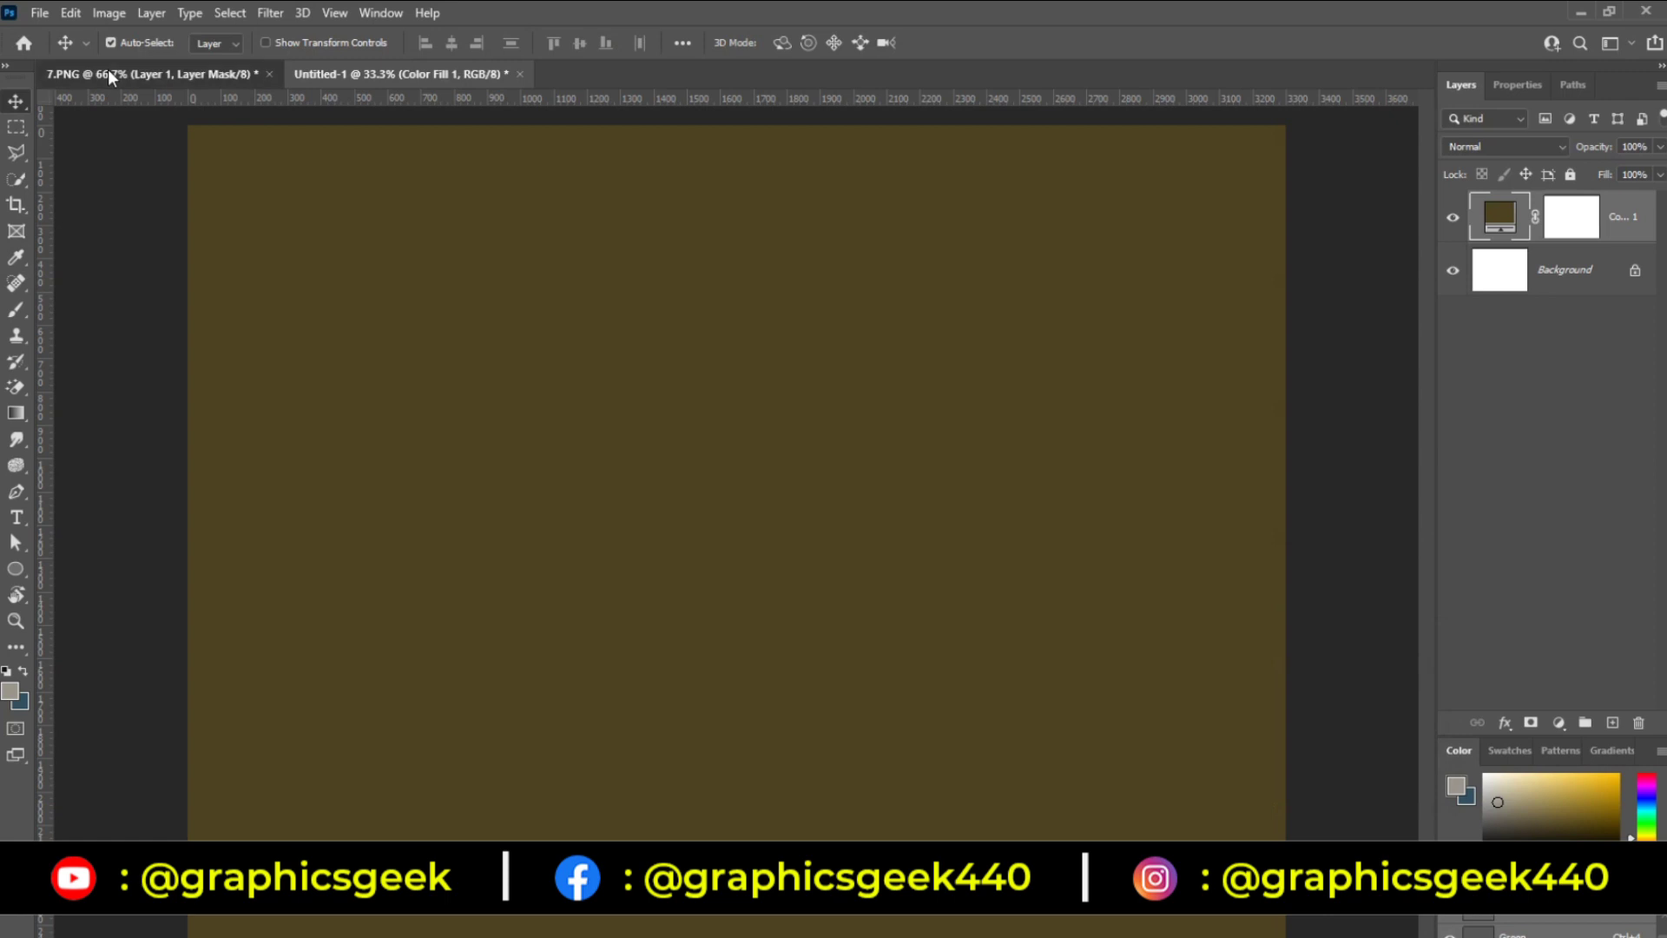
{"action": "left_click", "coordinate": [108, 73]}
{"action": "mouse_move", "coordinate": [467, 297]}
{"action": "left_mouse_down"}
{"action": "mouse_move", "coordinate": [162, 73]}
{"action": "mouse_move", "coordinate": [230, 91]}
{"action": "left_mouse_up"}
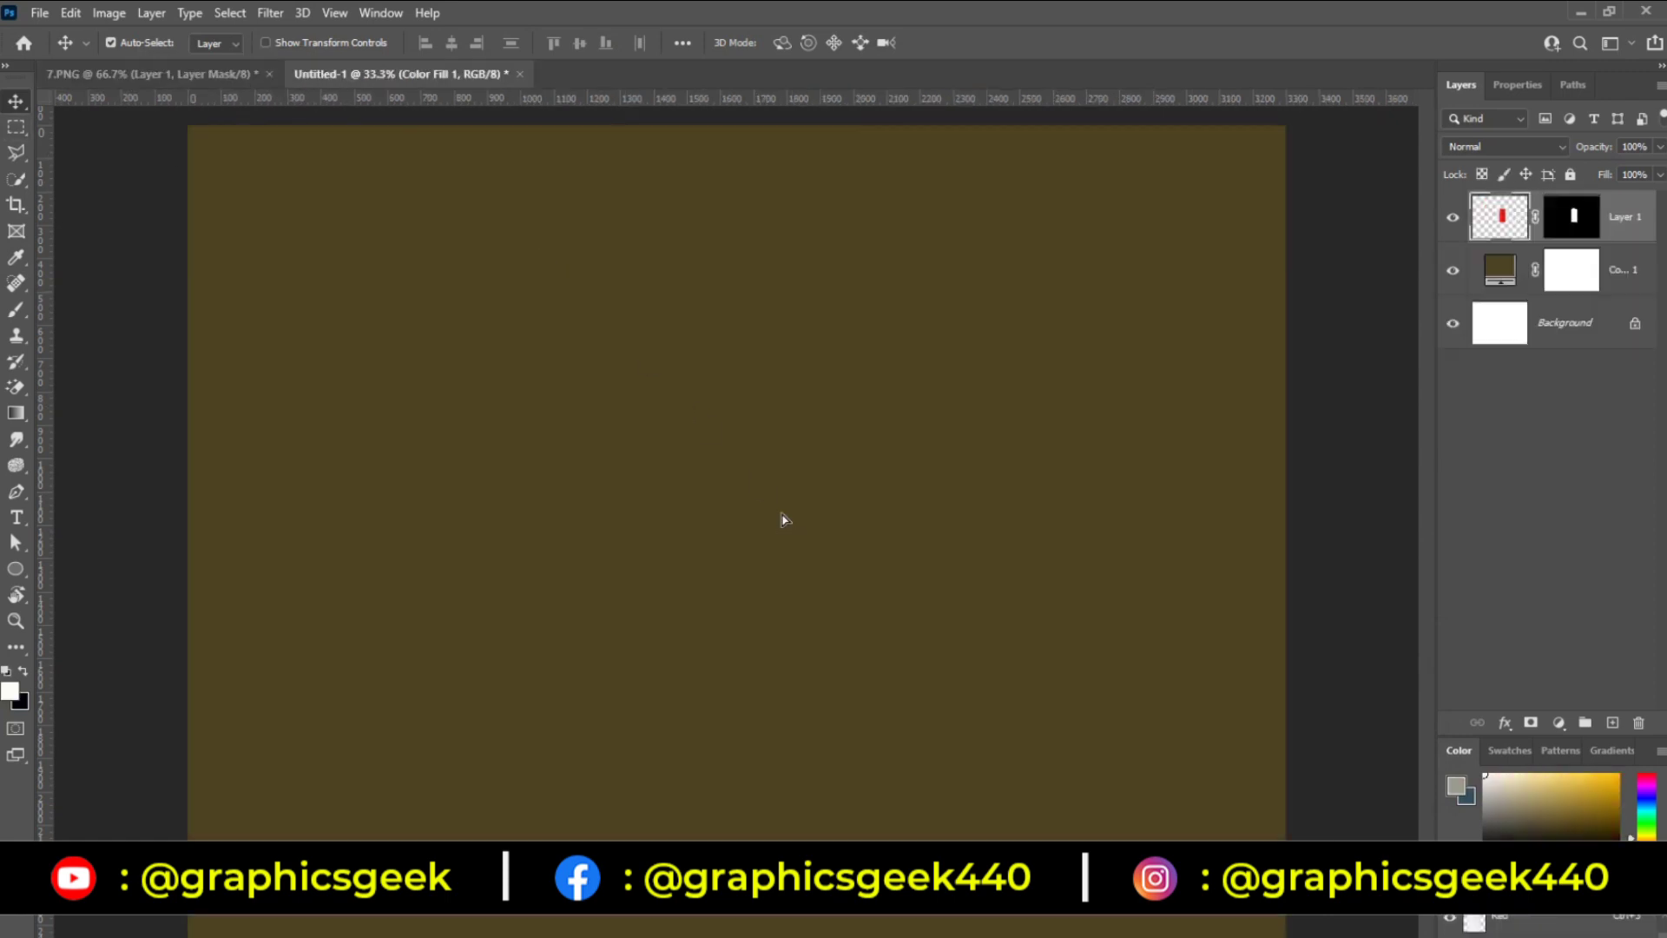
Step: Drop the fridge into Untitled-1, scale it to about 231% and place it on the right
{"action": "left_click_drag", "start_coordinate": [351, 73], "coordinate": [779, 513]}
{"action": "key", "text": "ctrl+t"}
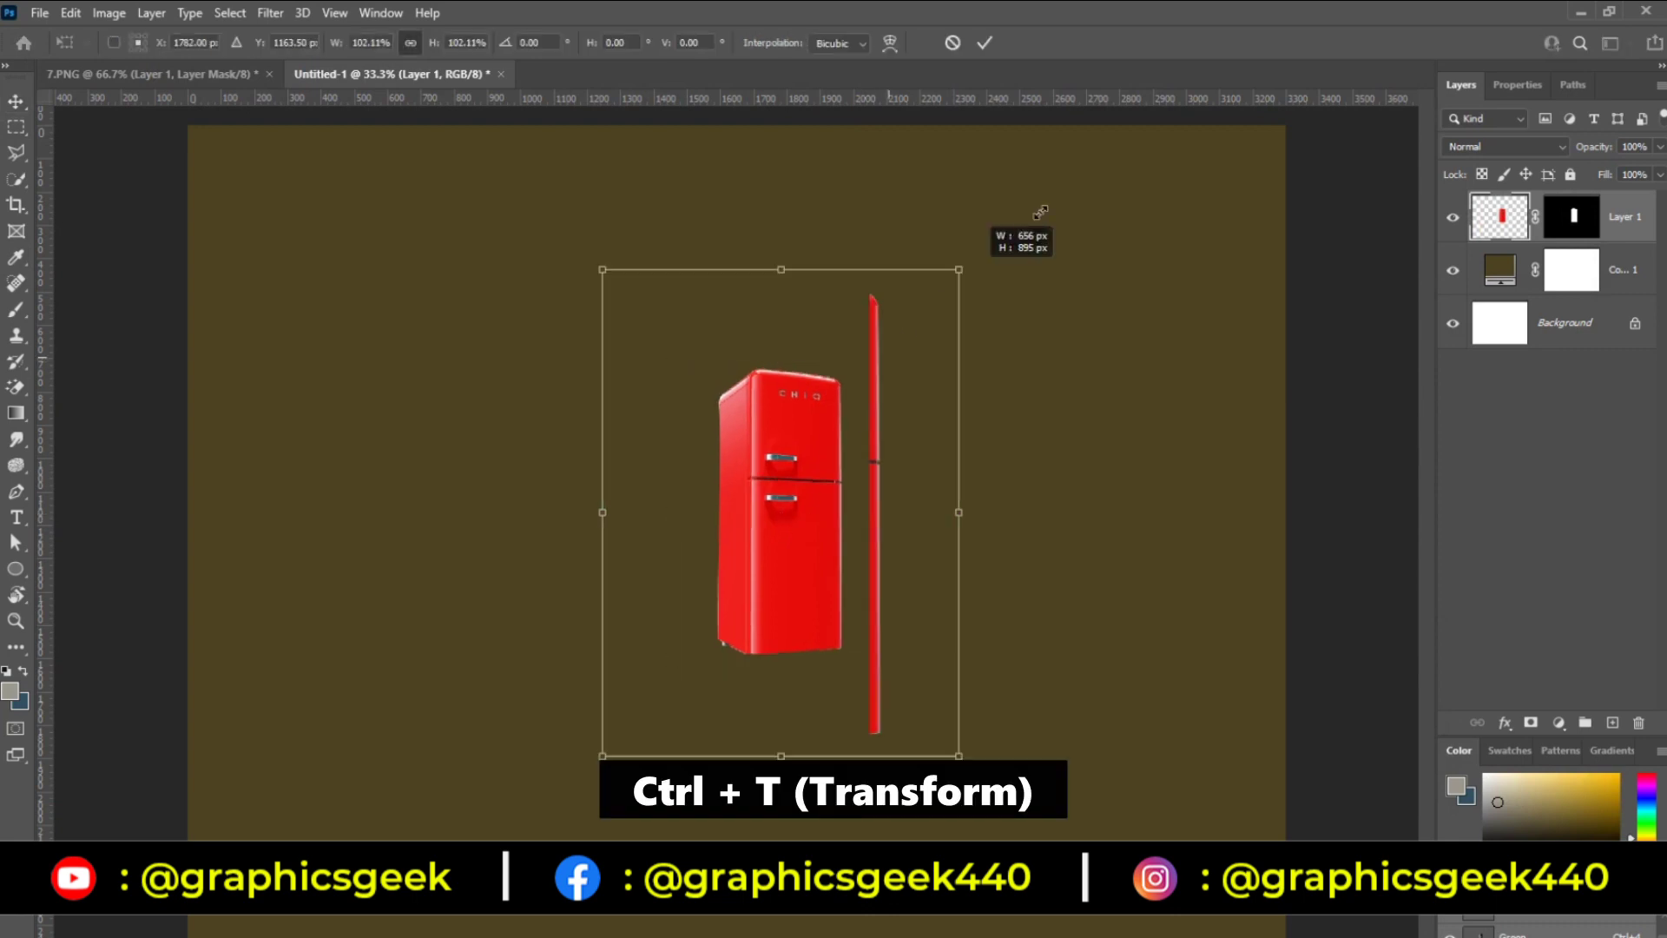
{"action": "left_click_drag", "start_coordinate": [887, 364], "coordinate": [1019, 183]}
{"action": "left_click_drag", "start_coordinate": [748, 431], "coordinate": [712, 462]}
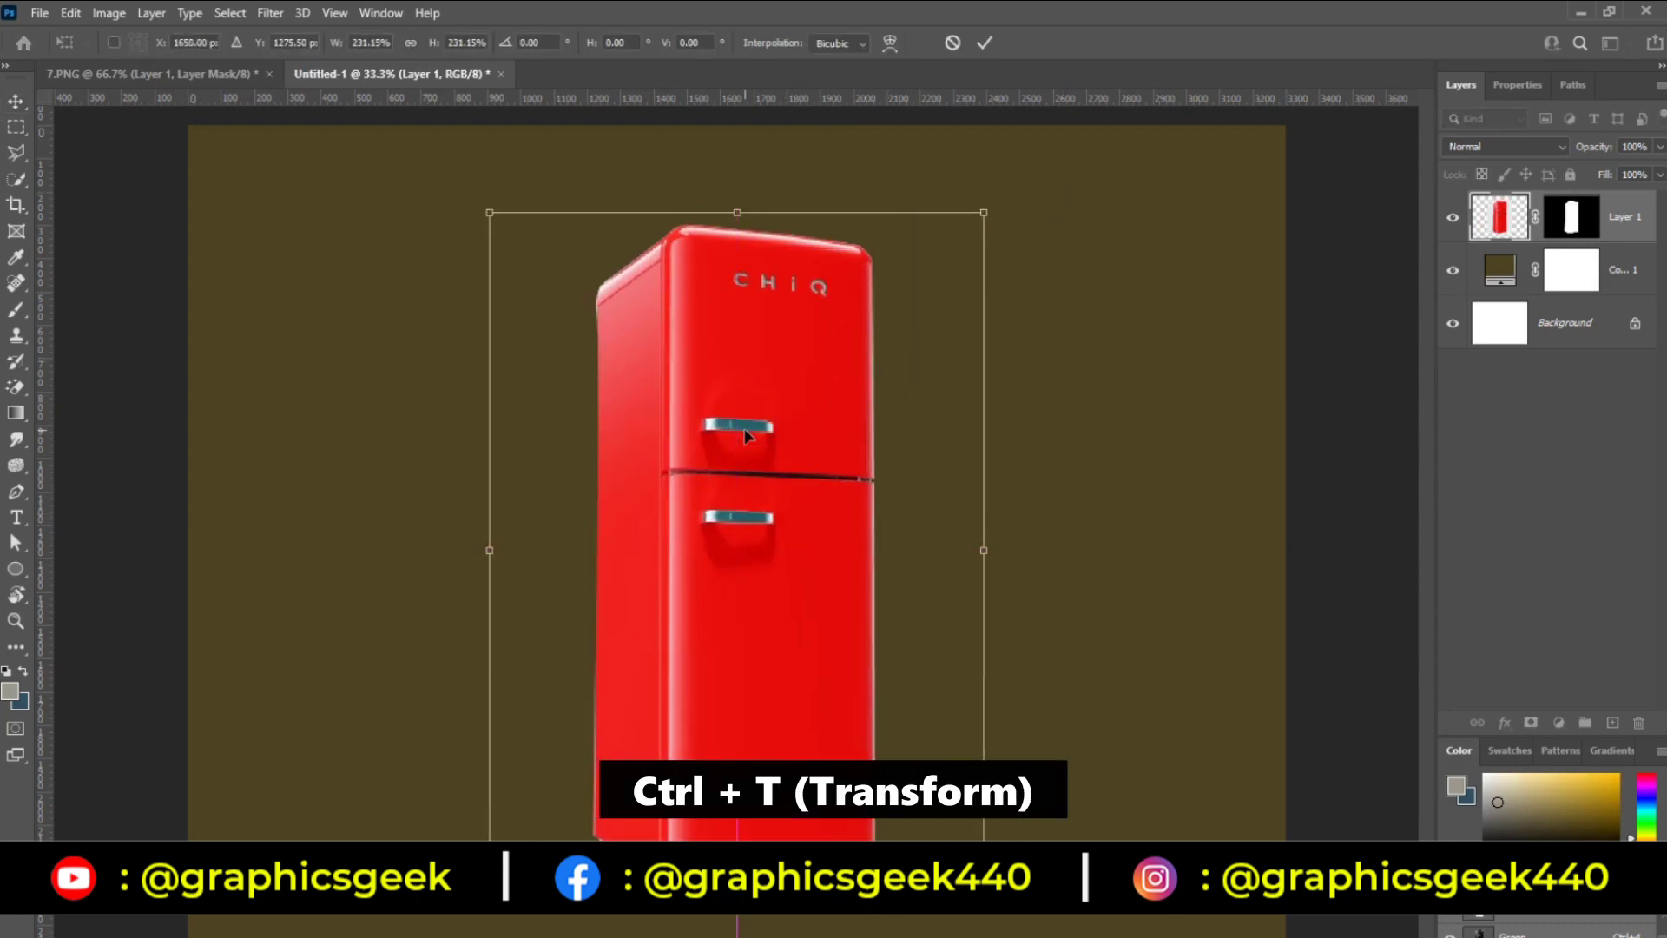
{"action": "left_click", "coordinate": [984, 43]}
{"action": "left_click_drag", "start_coordinate": [763, 385], "coordinate": [456, 333]}
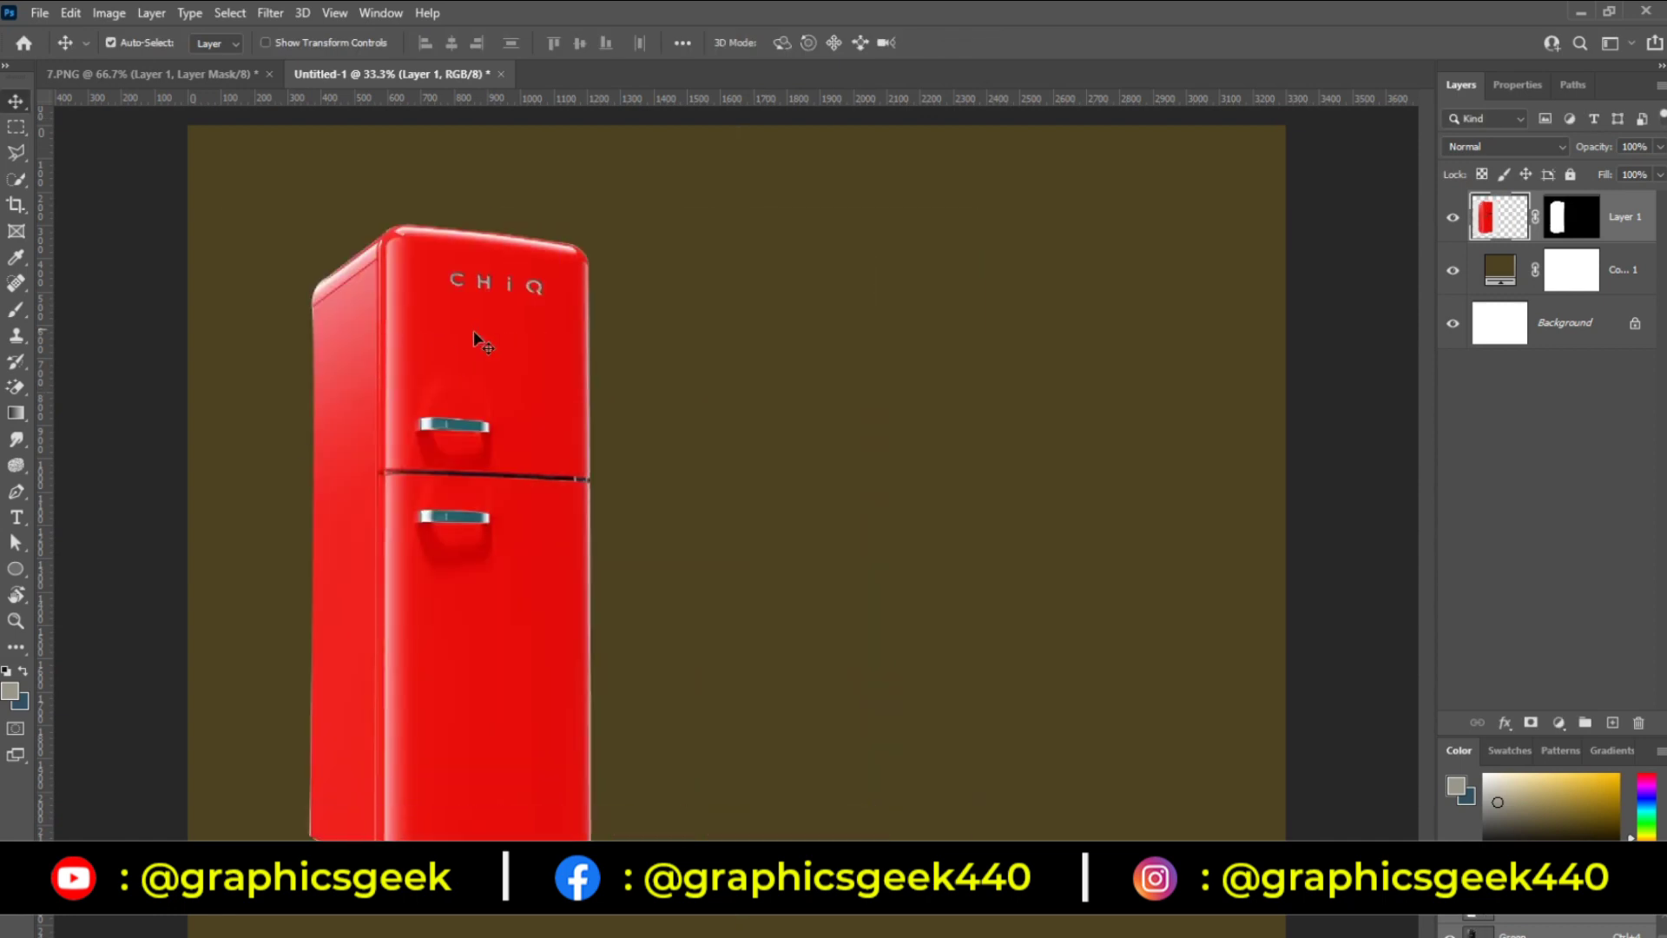
{"action": "left_click_drag", "start_coordinate": [481, 403], "coordinate": [1044, 386]}
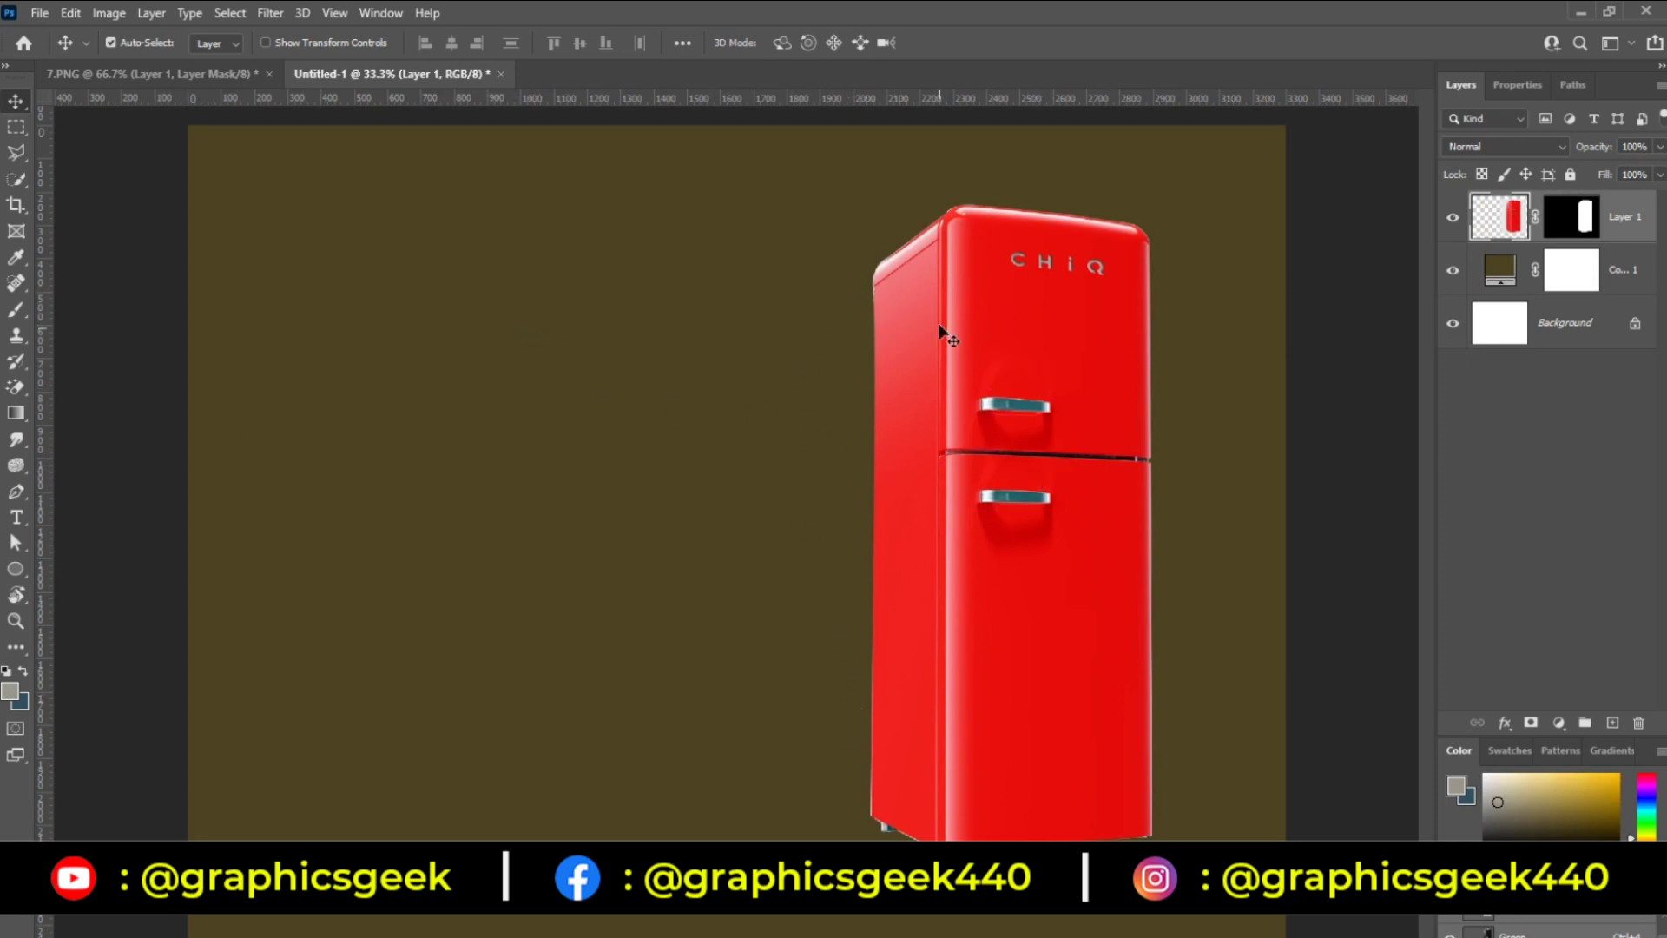
Step: Recolour the Color Fill 1 background layer to a pale yellow
{"action": "left_click", "coordinate": [1550, 276]}
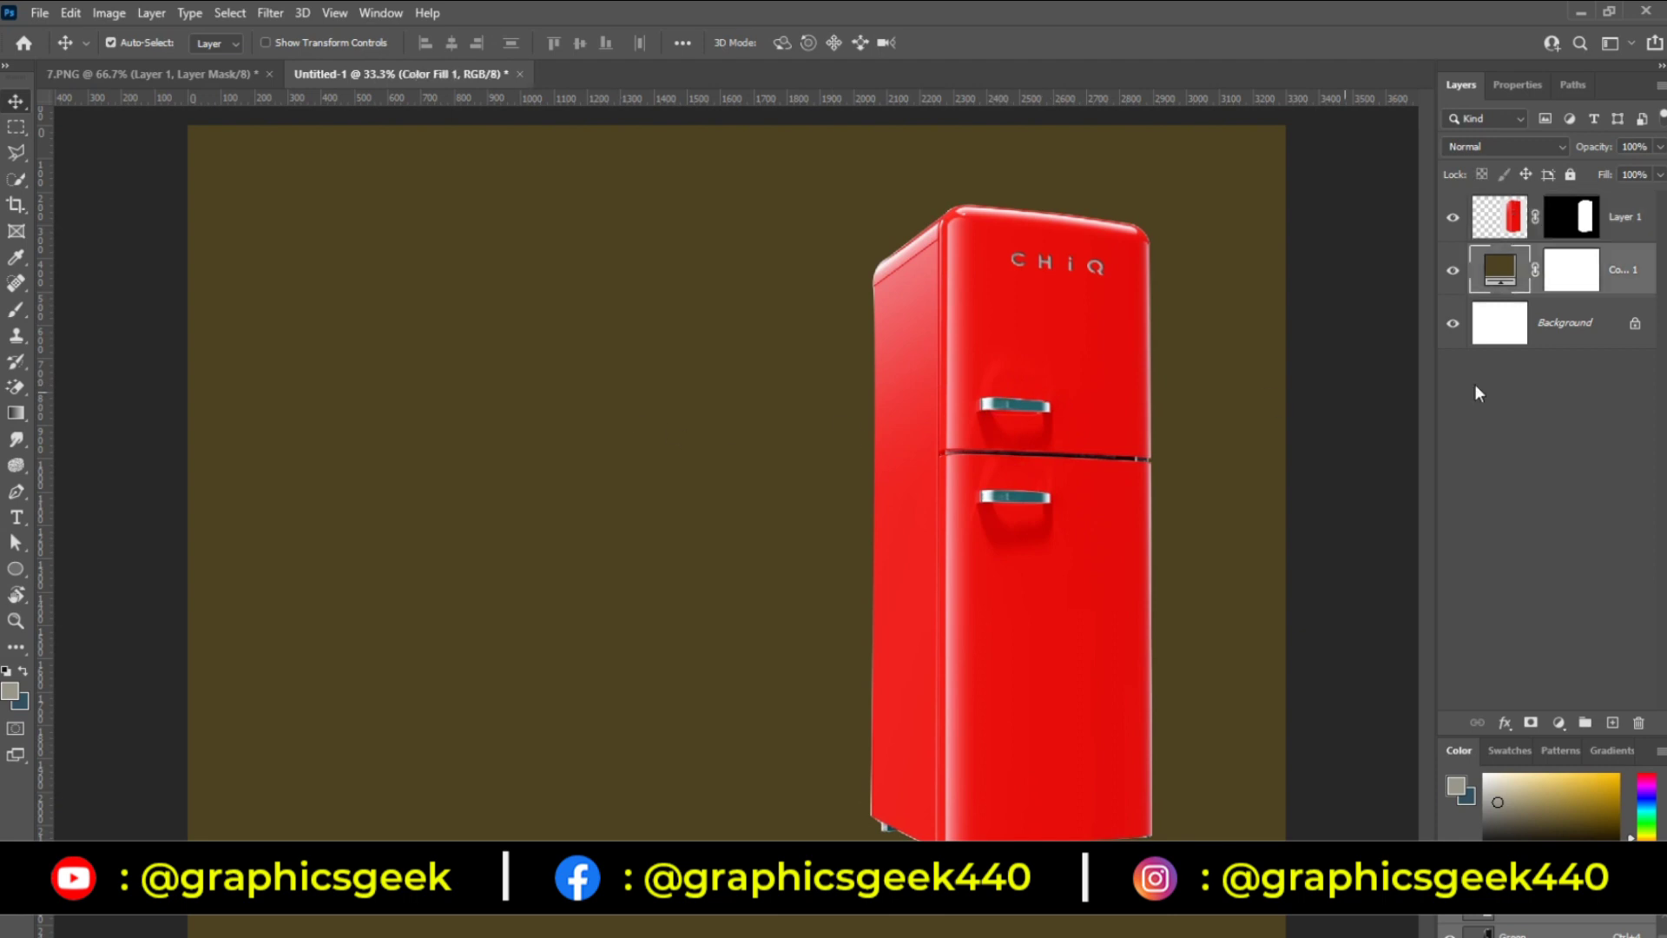
{"action": "double_click", "coordinate": [1485, 276]}
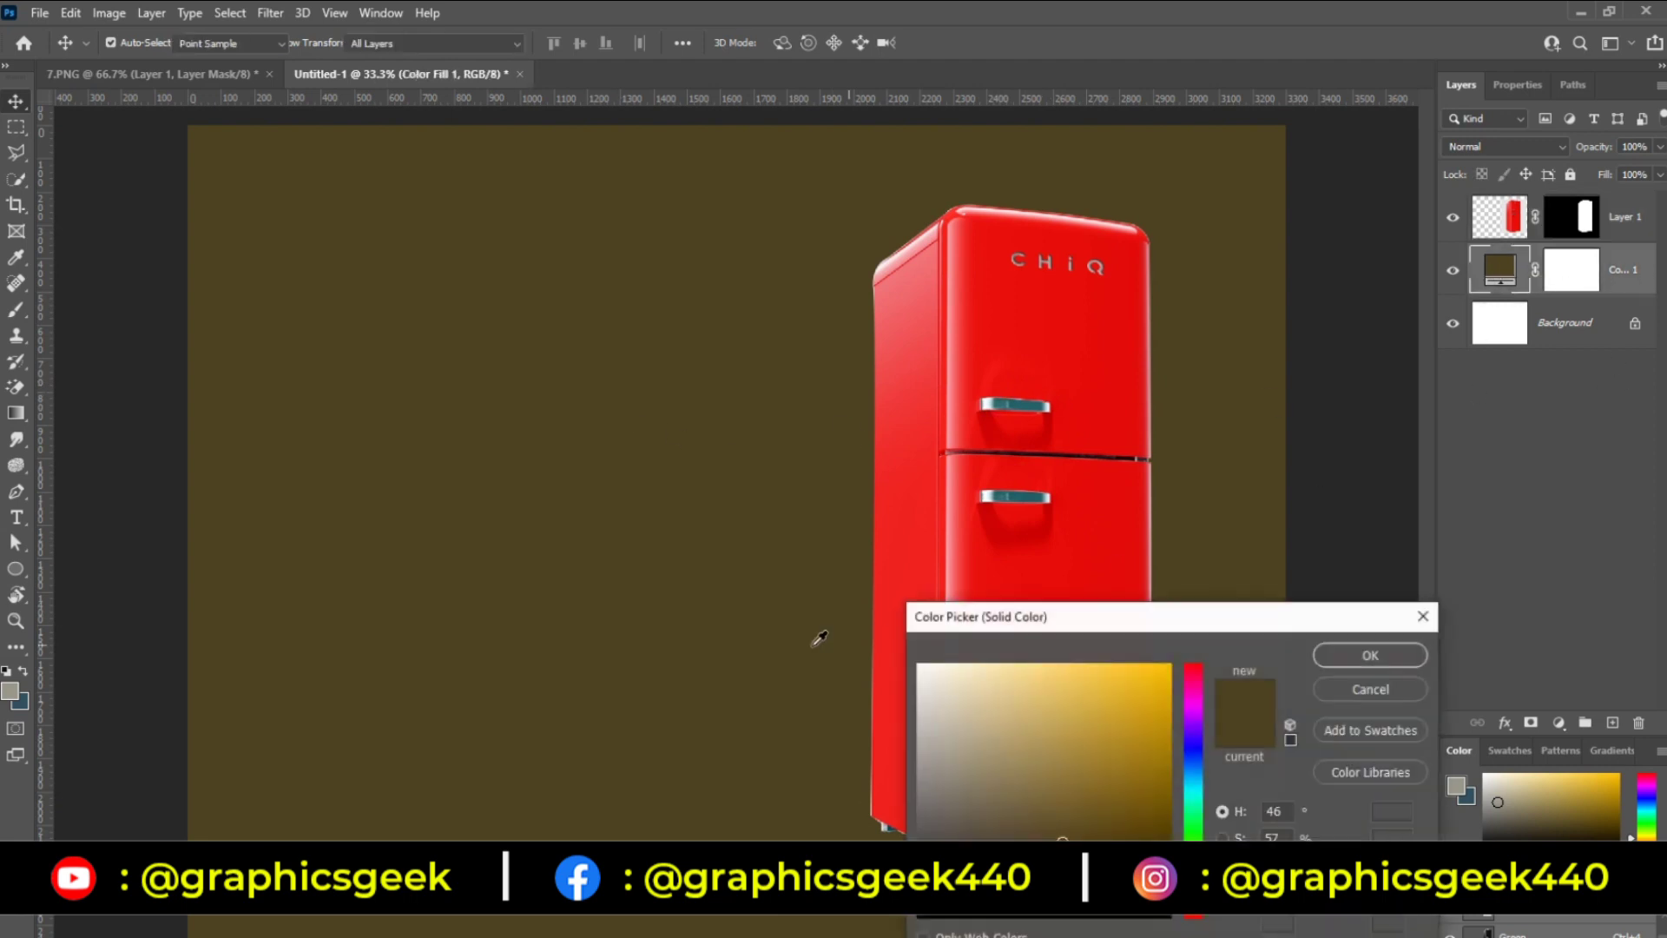
{"action": "left_click", "coordinate": [1025, 689]}
{"action": "left_click", "coordinate": [1340, 664]}
{"action": "left_click", "coordinate": [143, 74]}
Step: Disable and then re-enable the fridge's layer mask
{"action": "right_click", "coordinate": [1550, 232]}
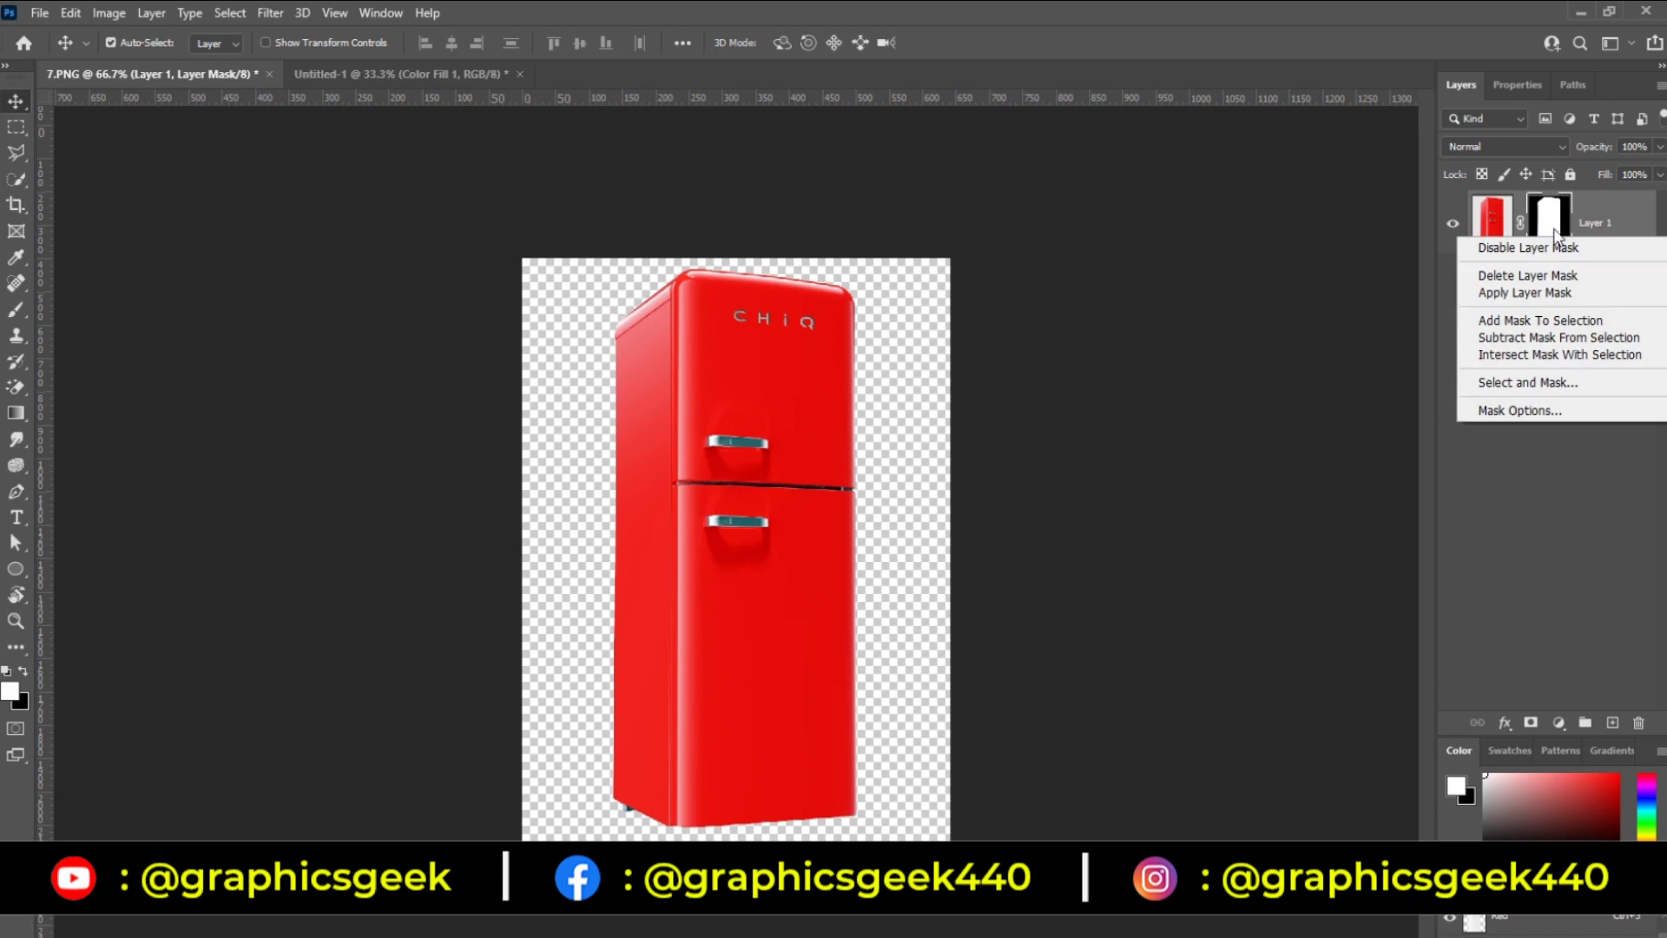
{"action": "left_click", "coordinate": [1554, 247]}
{"action": "right_click", "coordinate": [1551, 216]}
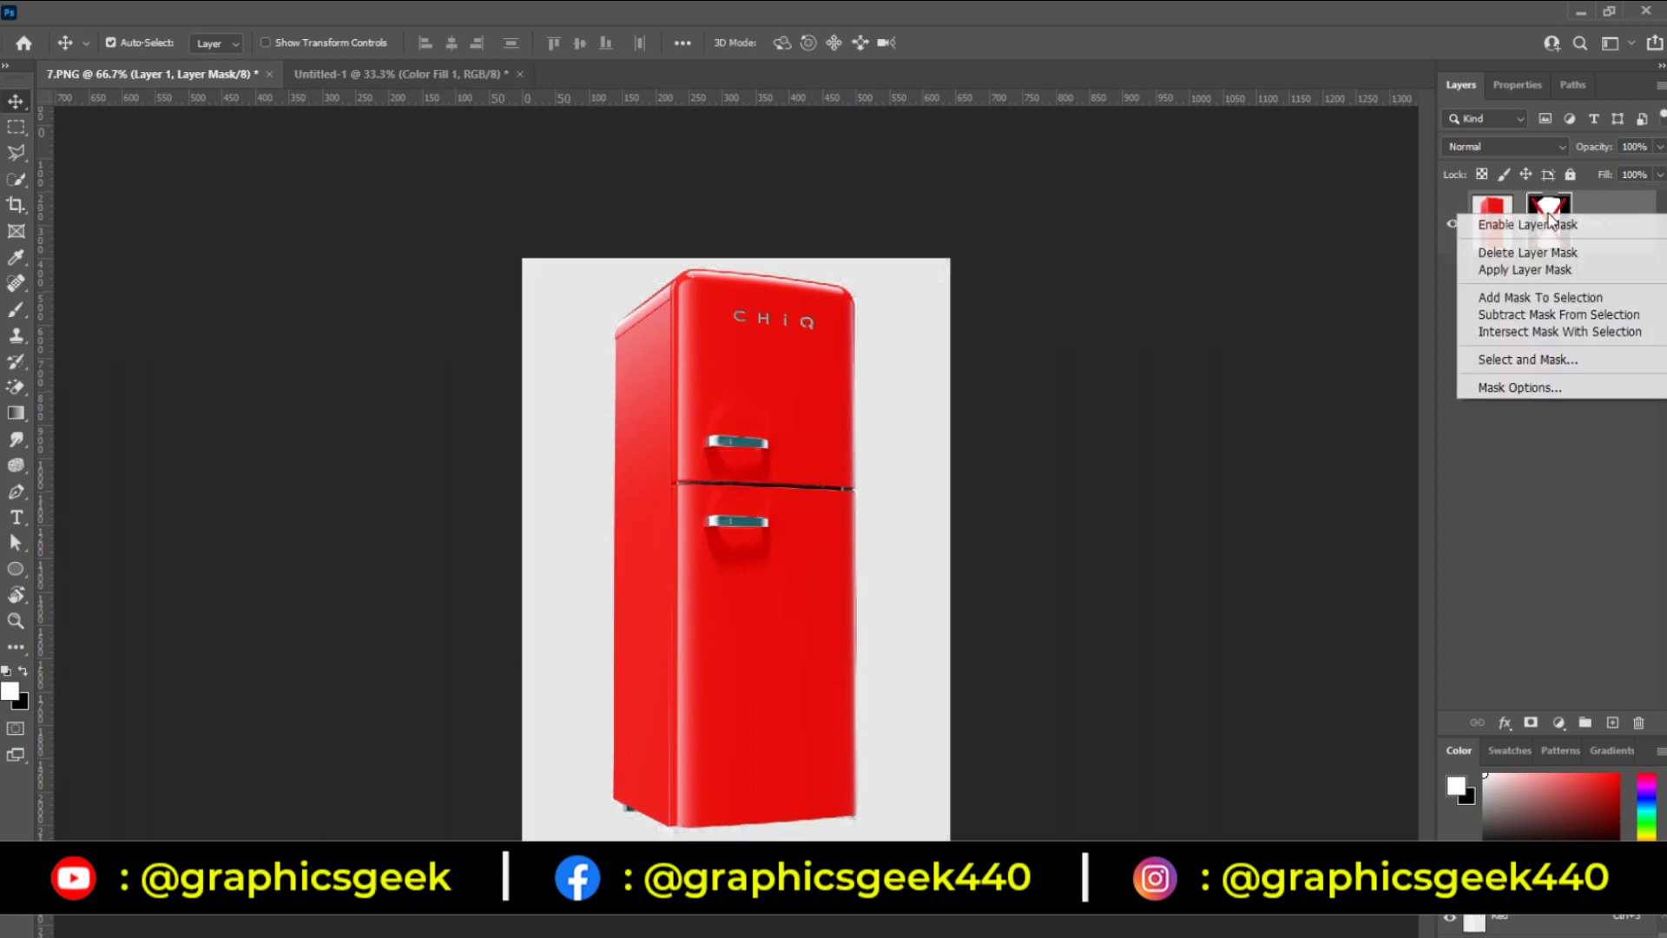
{"action": "left_click", "coordinate": [1550, 224]}
Step: Apply and then delete the layer mask, undoing each to keep the mask
{"action": "right_click", "coordinate": [1549, 232]}
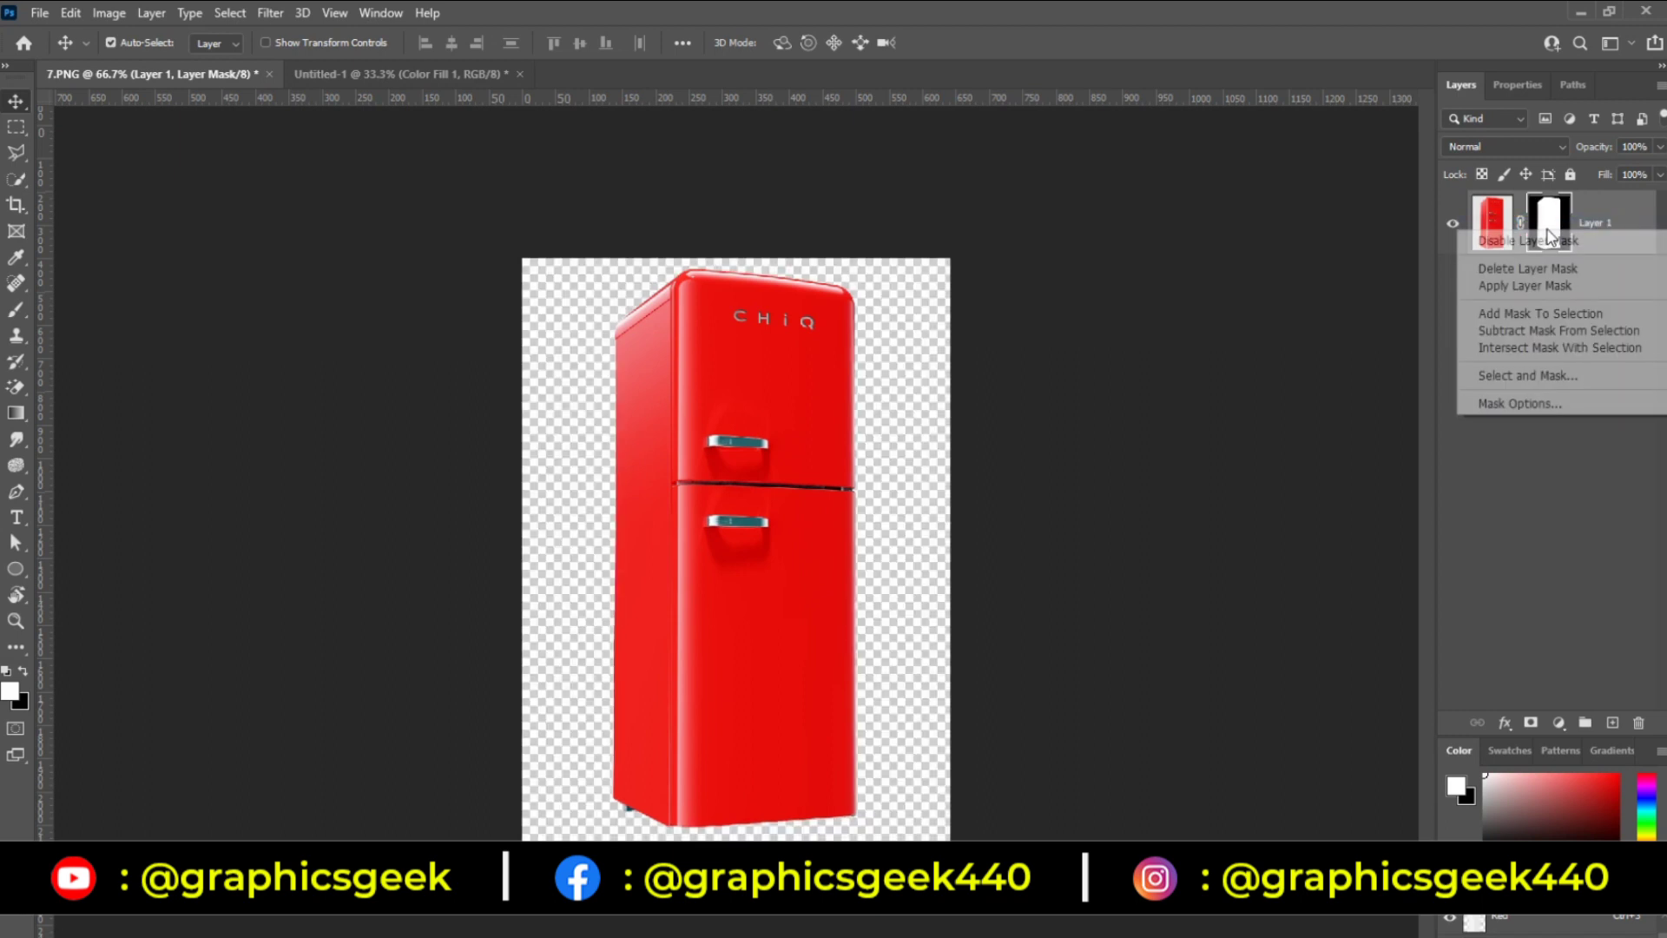
{"action": "left_click", "coordinate": [1546, 288]}
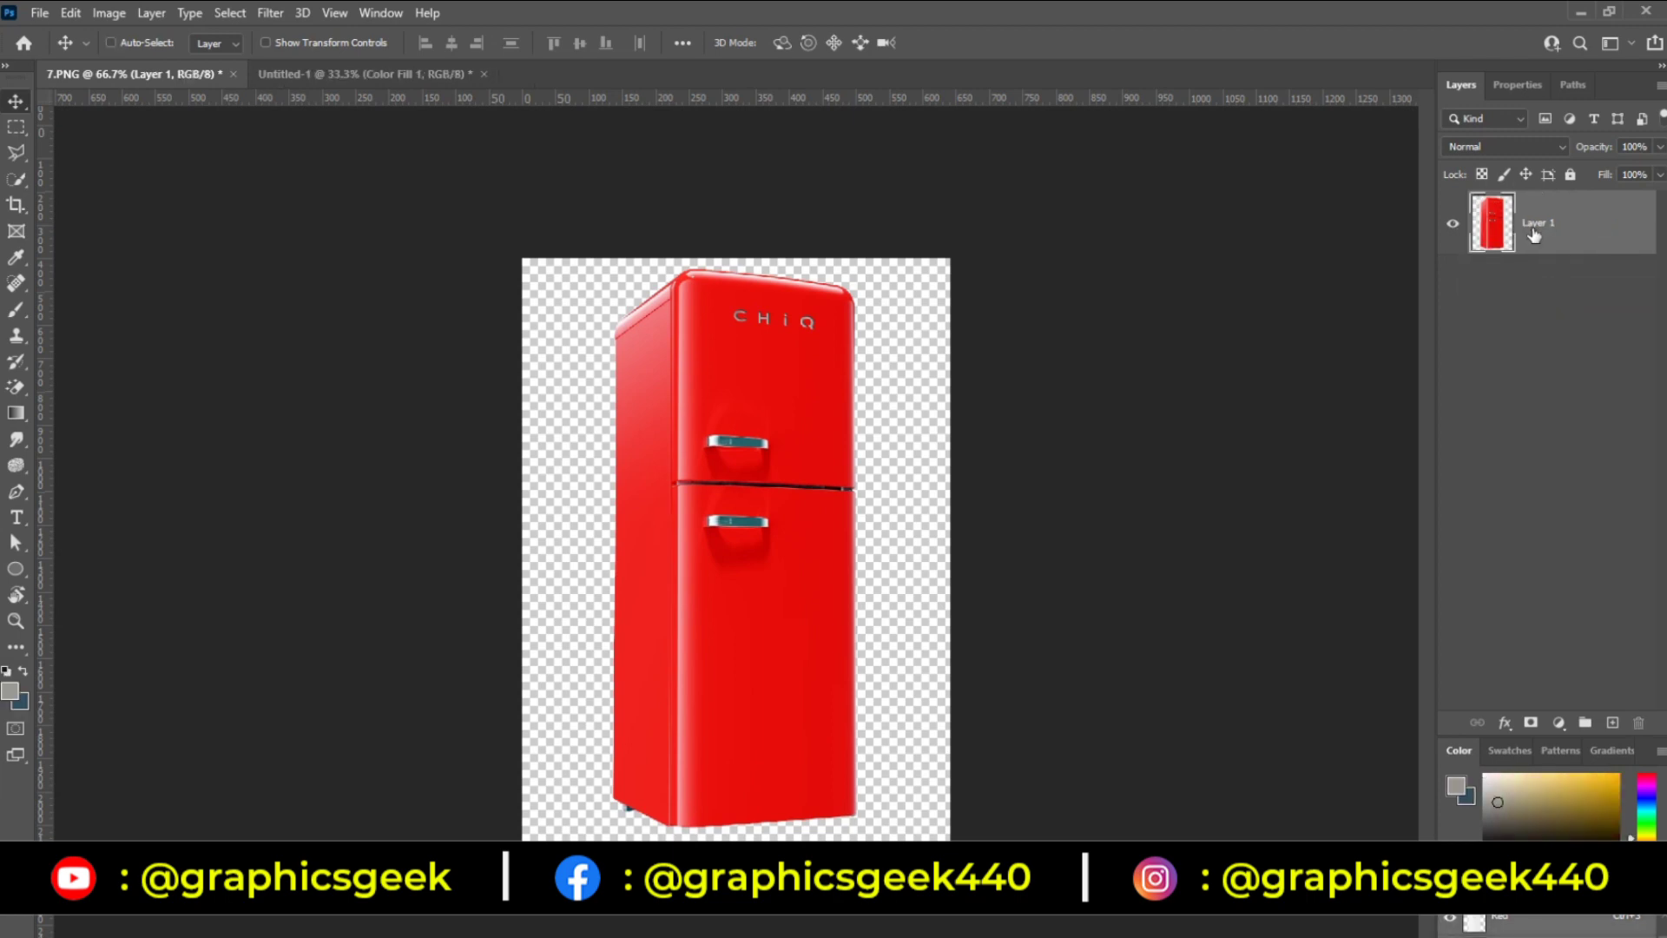
{"action": "key", "text": "ctrl+z"}
{"action": "right_click", "coordinate": [1536, 227]}
{"action": "left_click", "coordinate": [1537, 282]}
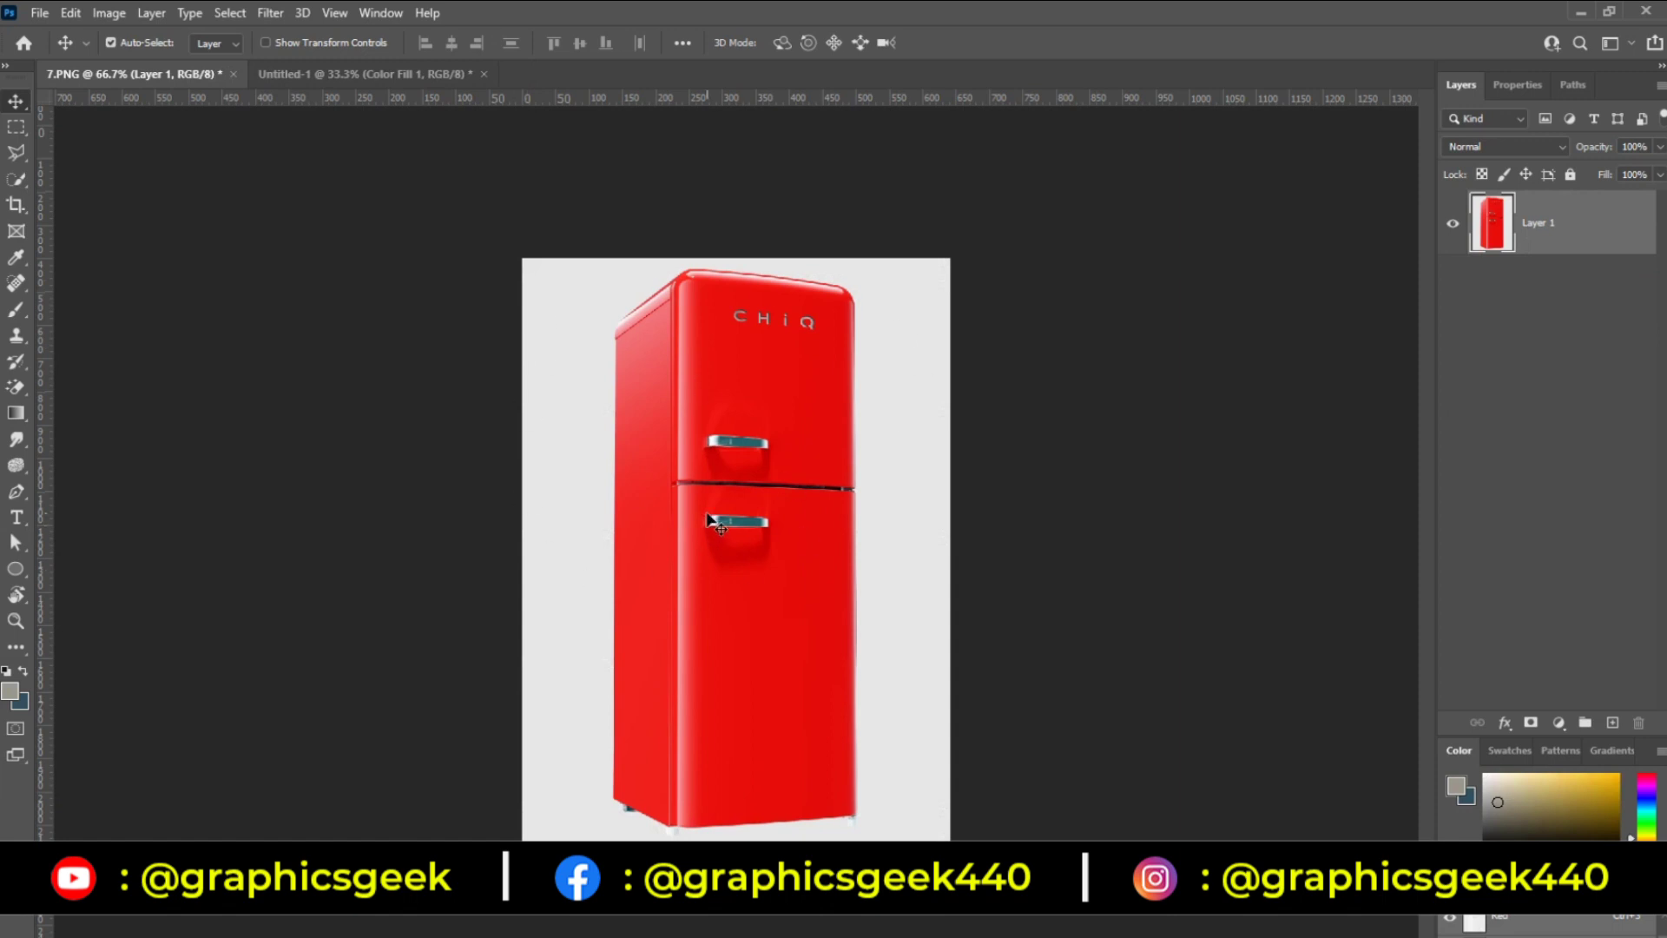
{"action": "key", "text": "ctrl+z"}
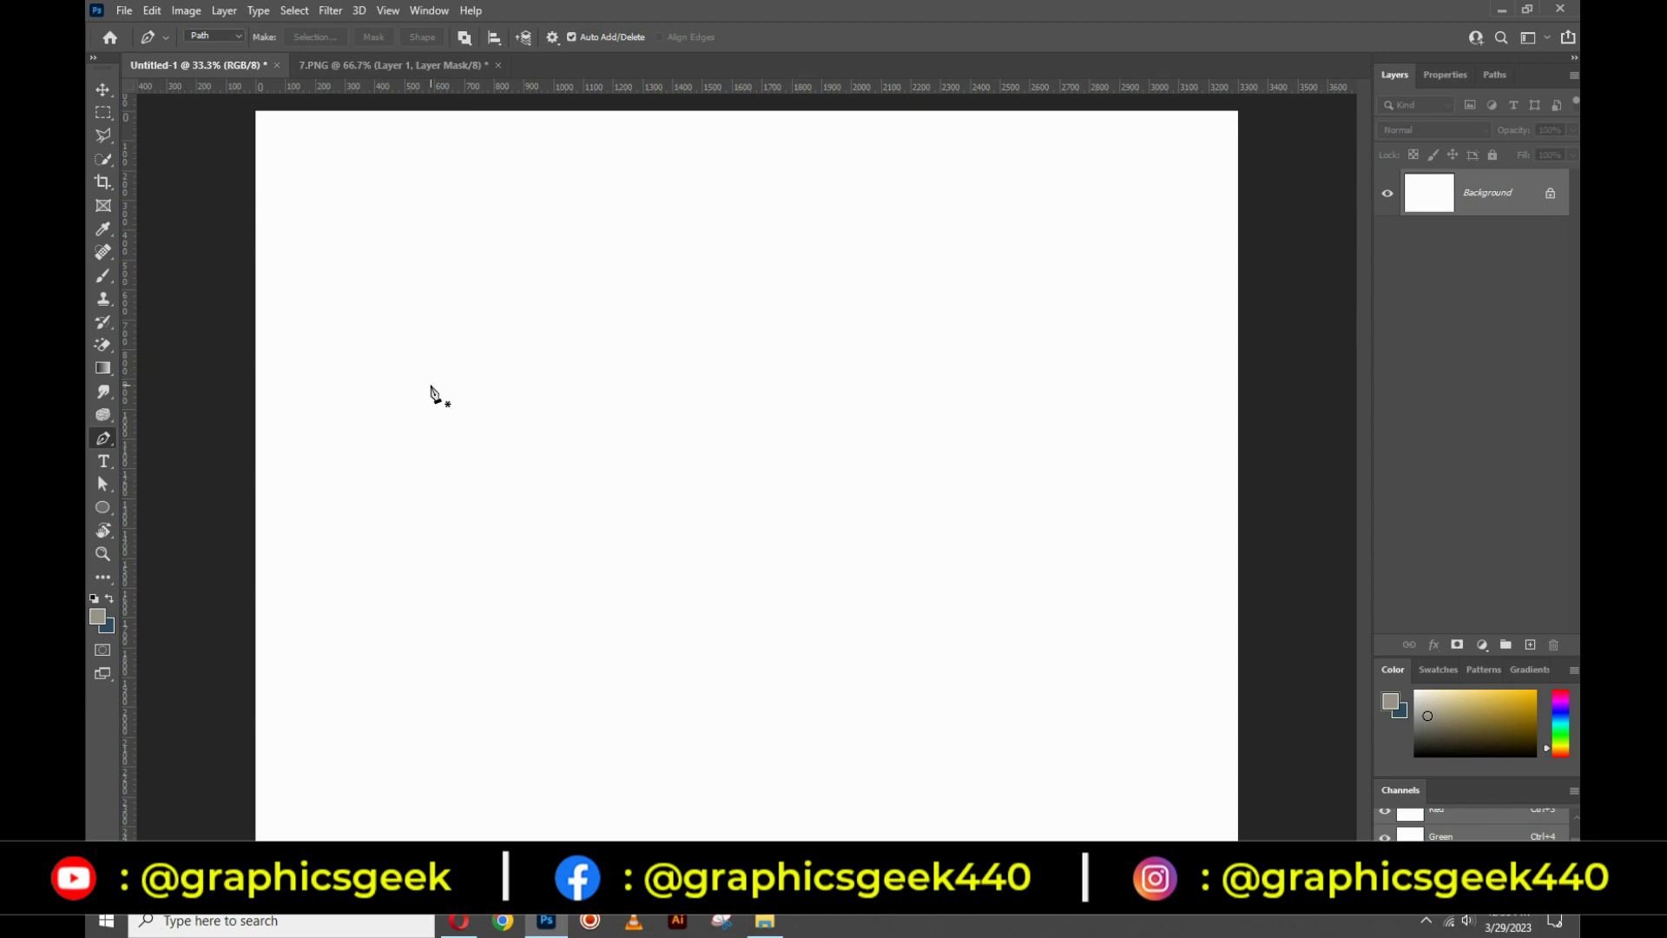
Step: Add a black horizontal phone-number text layer near the canvas centre, then close the document
{"action": "left_click", "coordinate": [87, 467]}
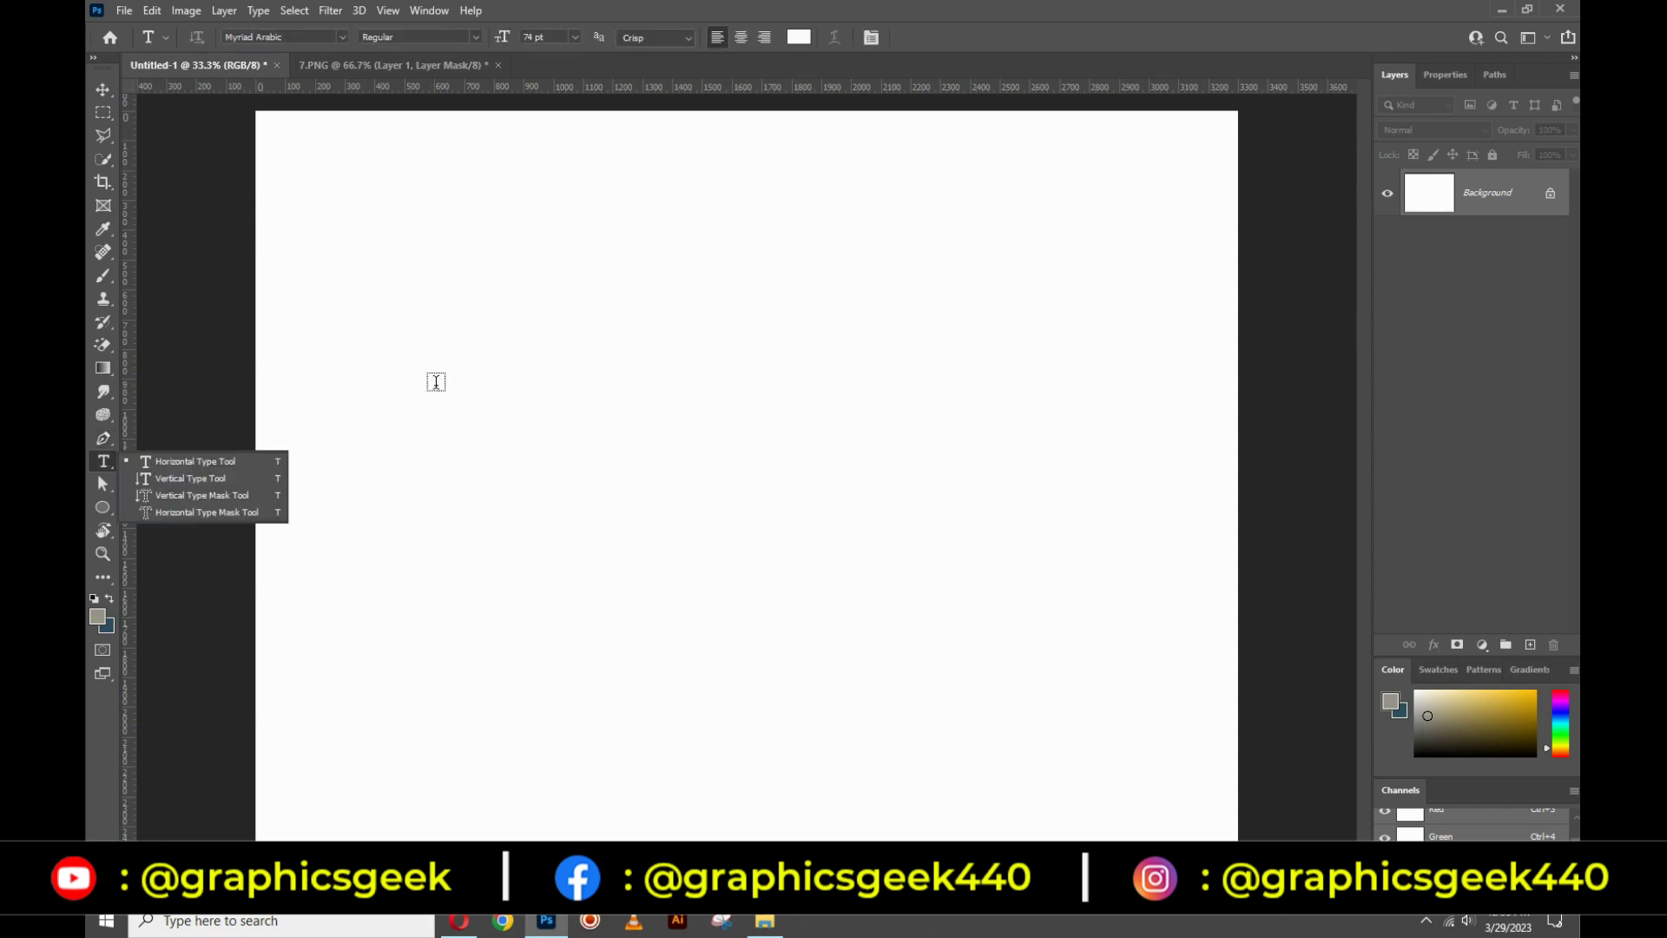
{"action": "left_click", "coordinate": [191, 461]}
{"action": "left_click", "coordinate": [577, 386]}
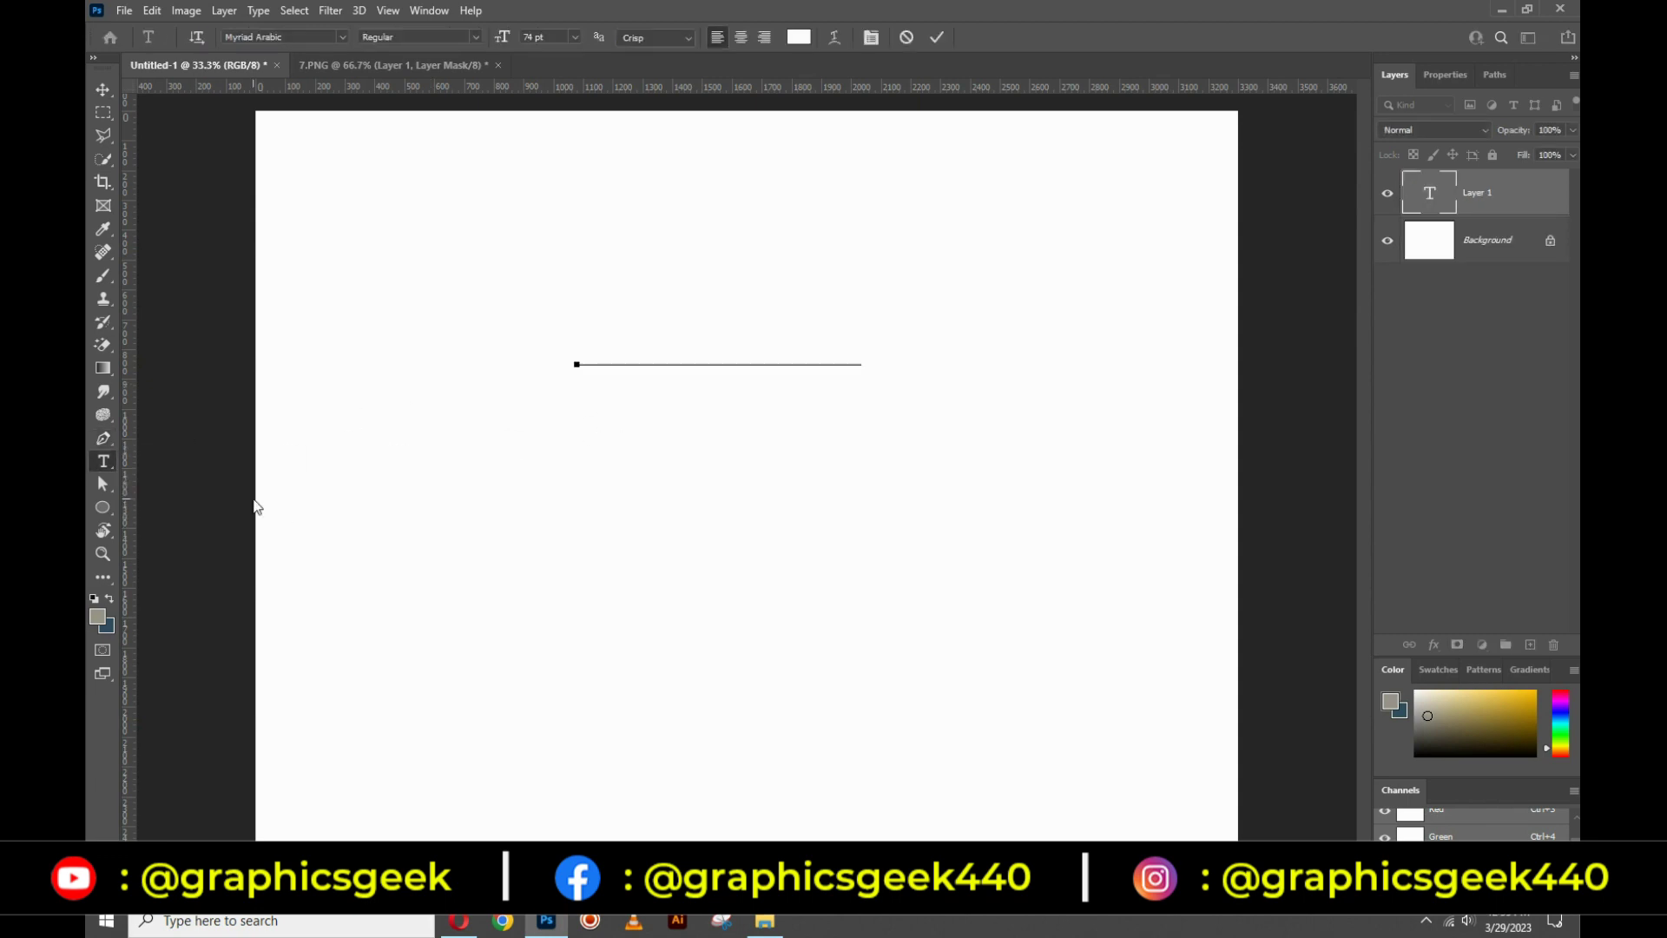
{"action": "left_click", "coordinate": [798, 36]}
{"action": "left_click_drag", "start_coordinate": [966, 786], "coordinate": [910, 818]}
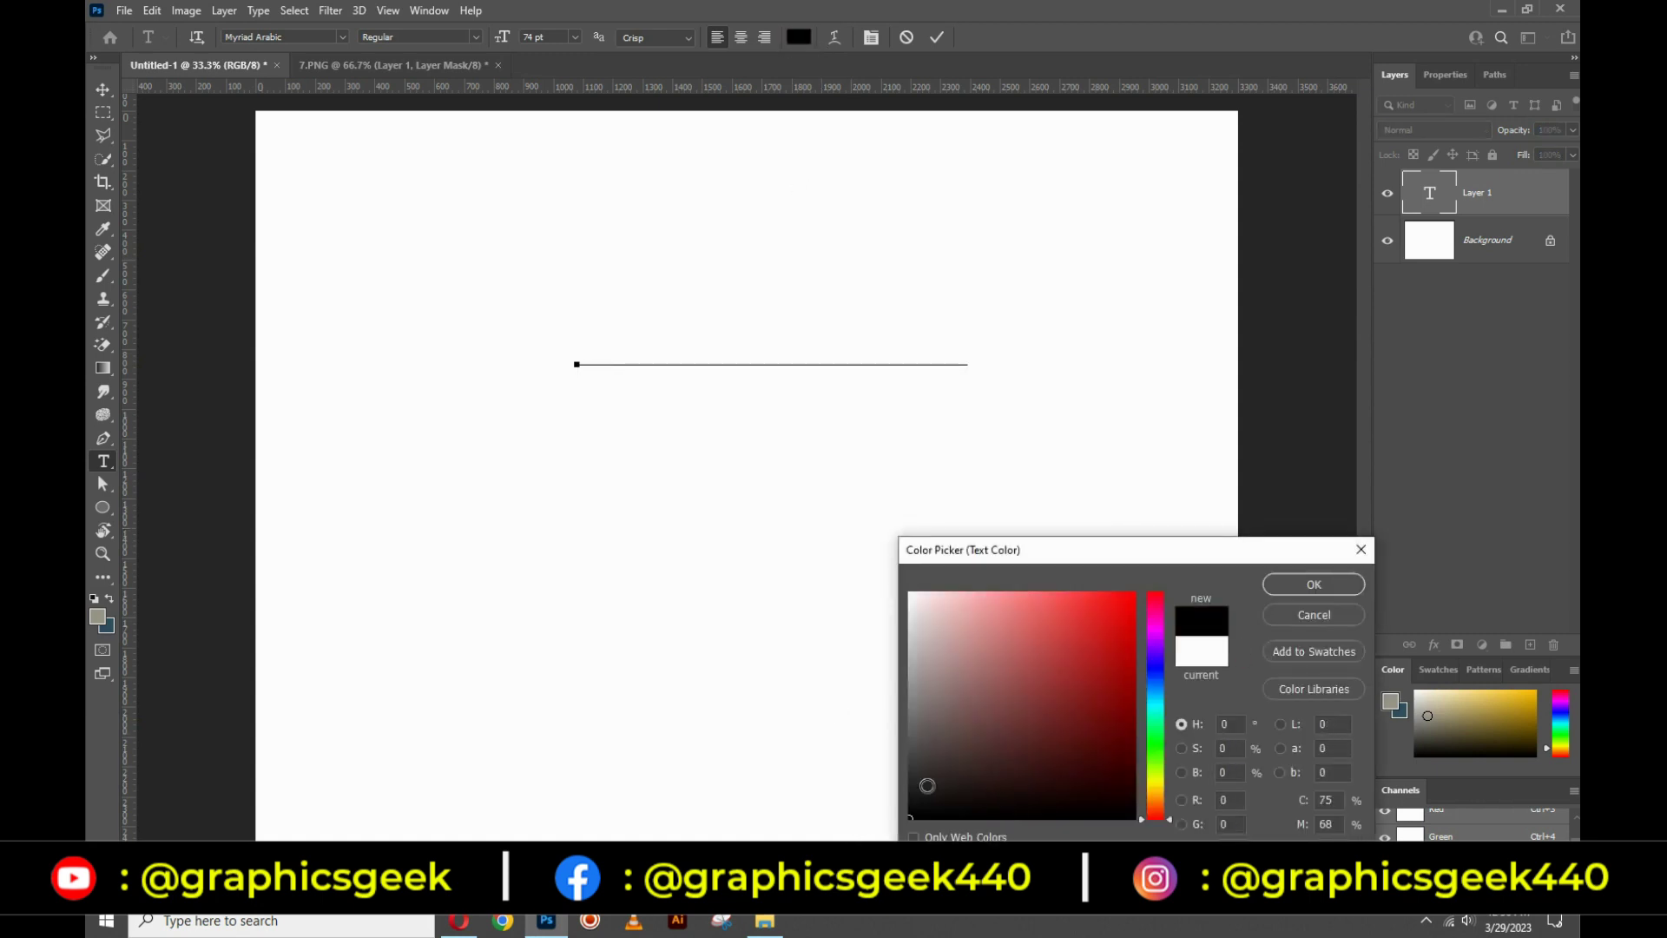
{"action": "left_click", "coordinate": [1279, 584]}
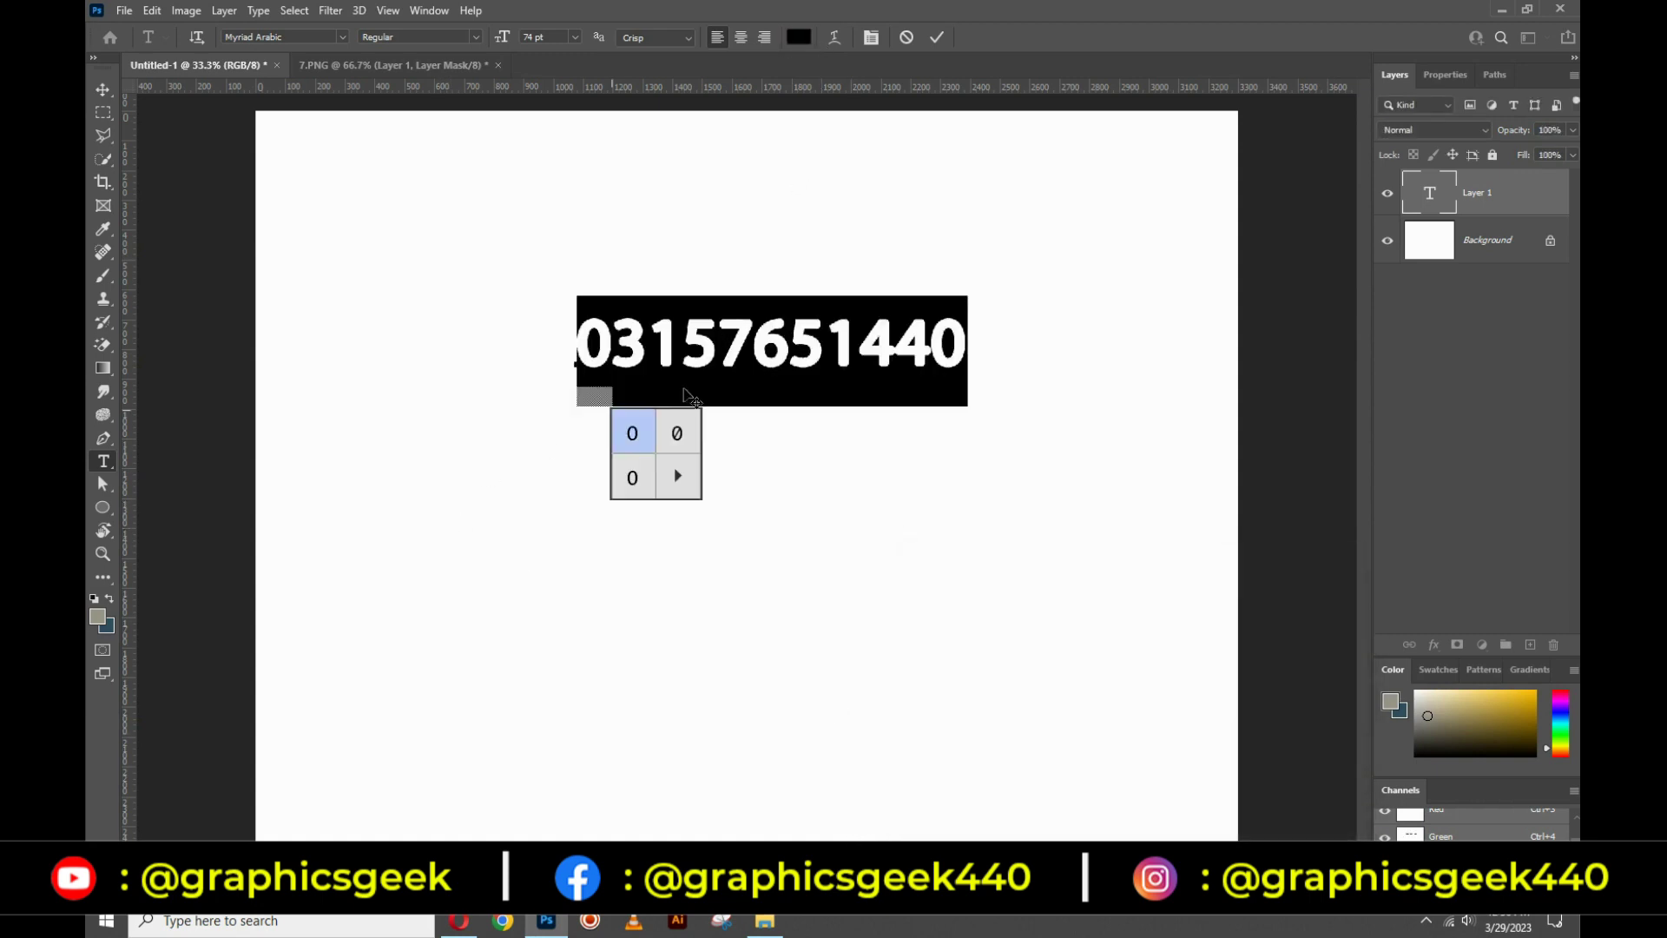
{"action": "left_click", "coordinate": [936, 36]}
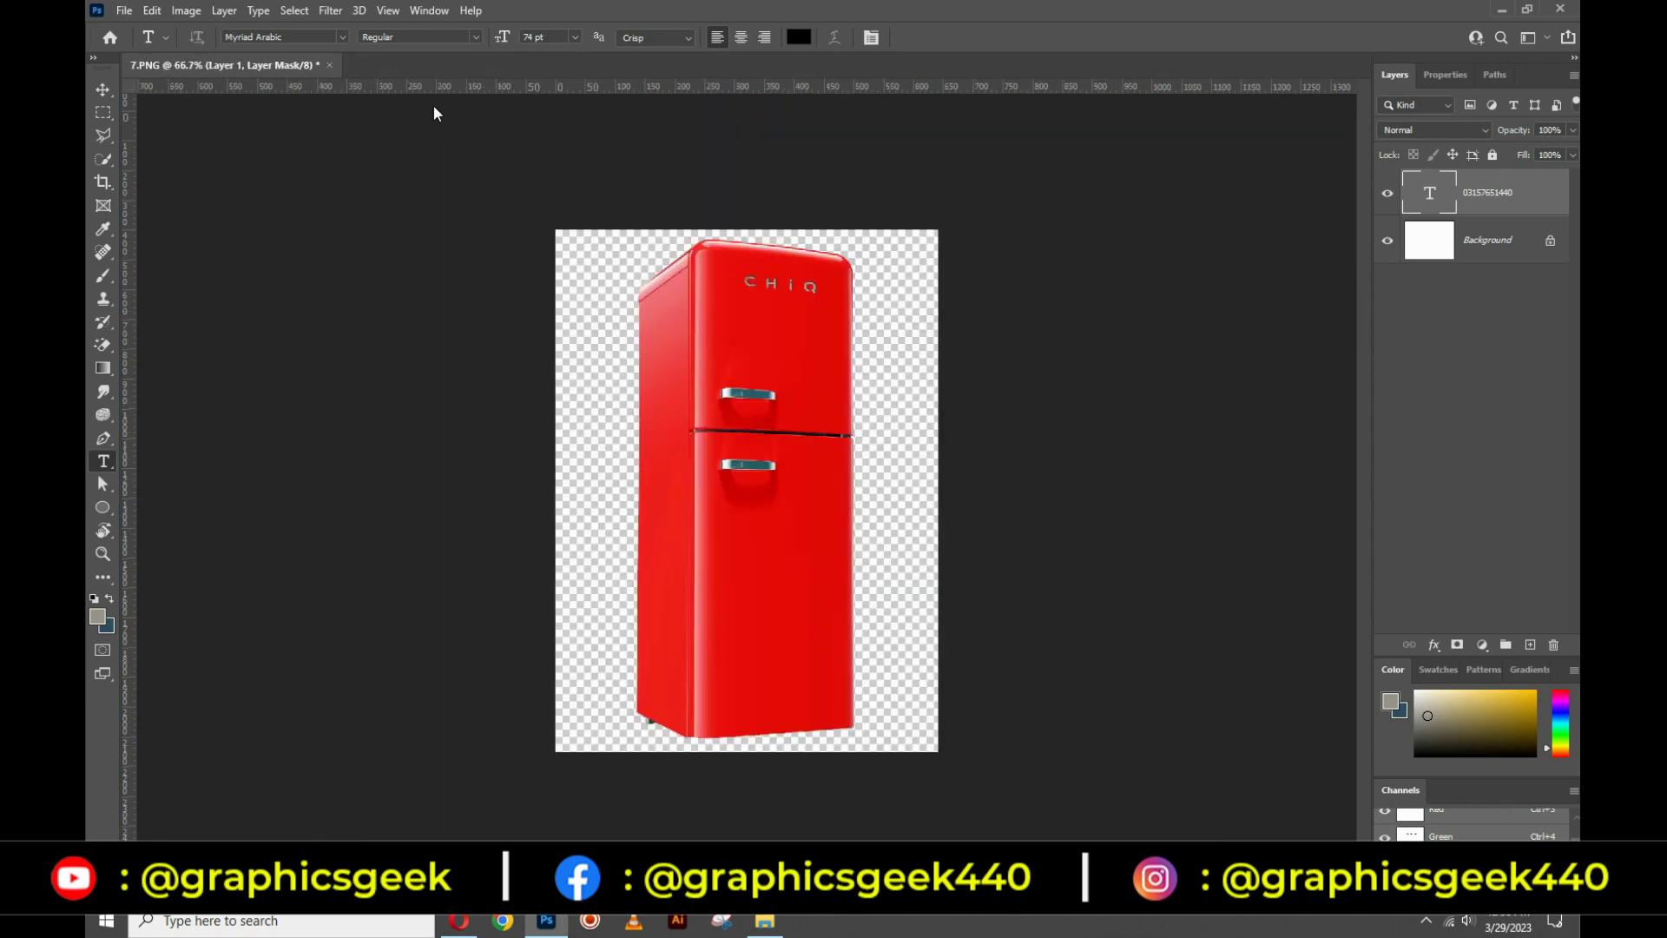
{"action": "left_click", "coordinate": [330, 65]}
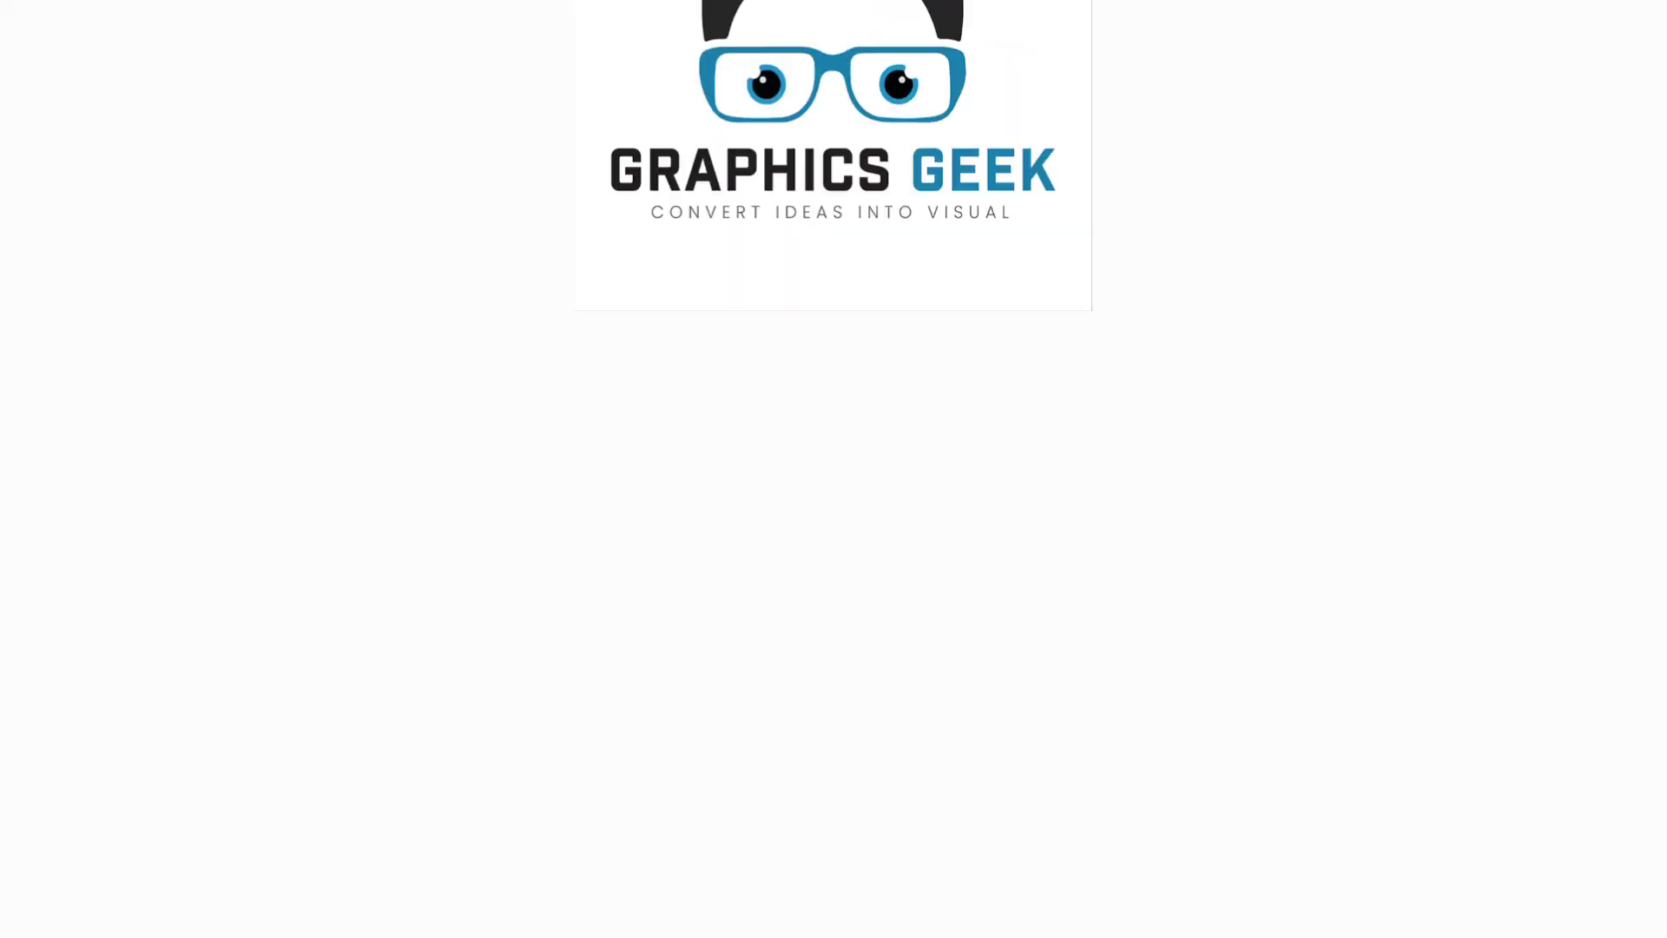